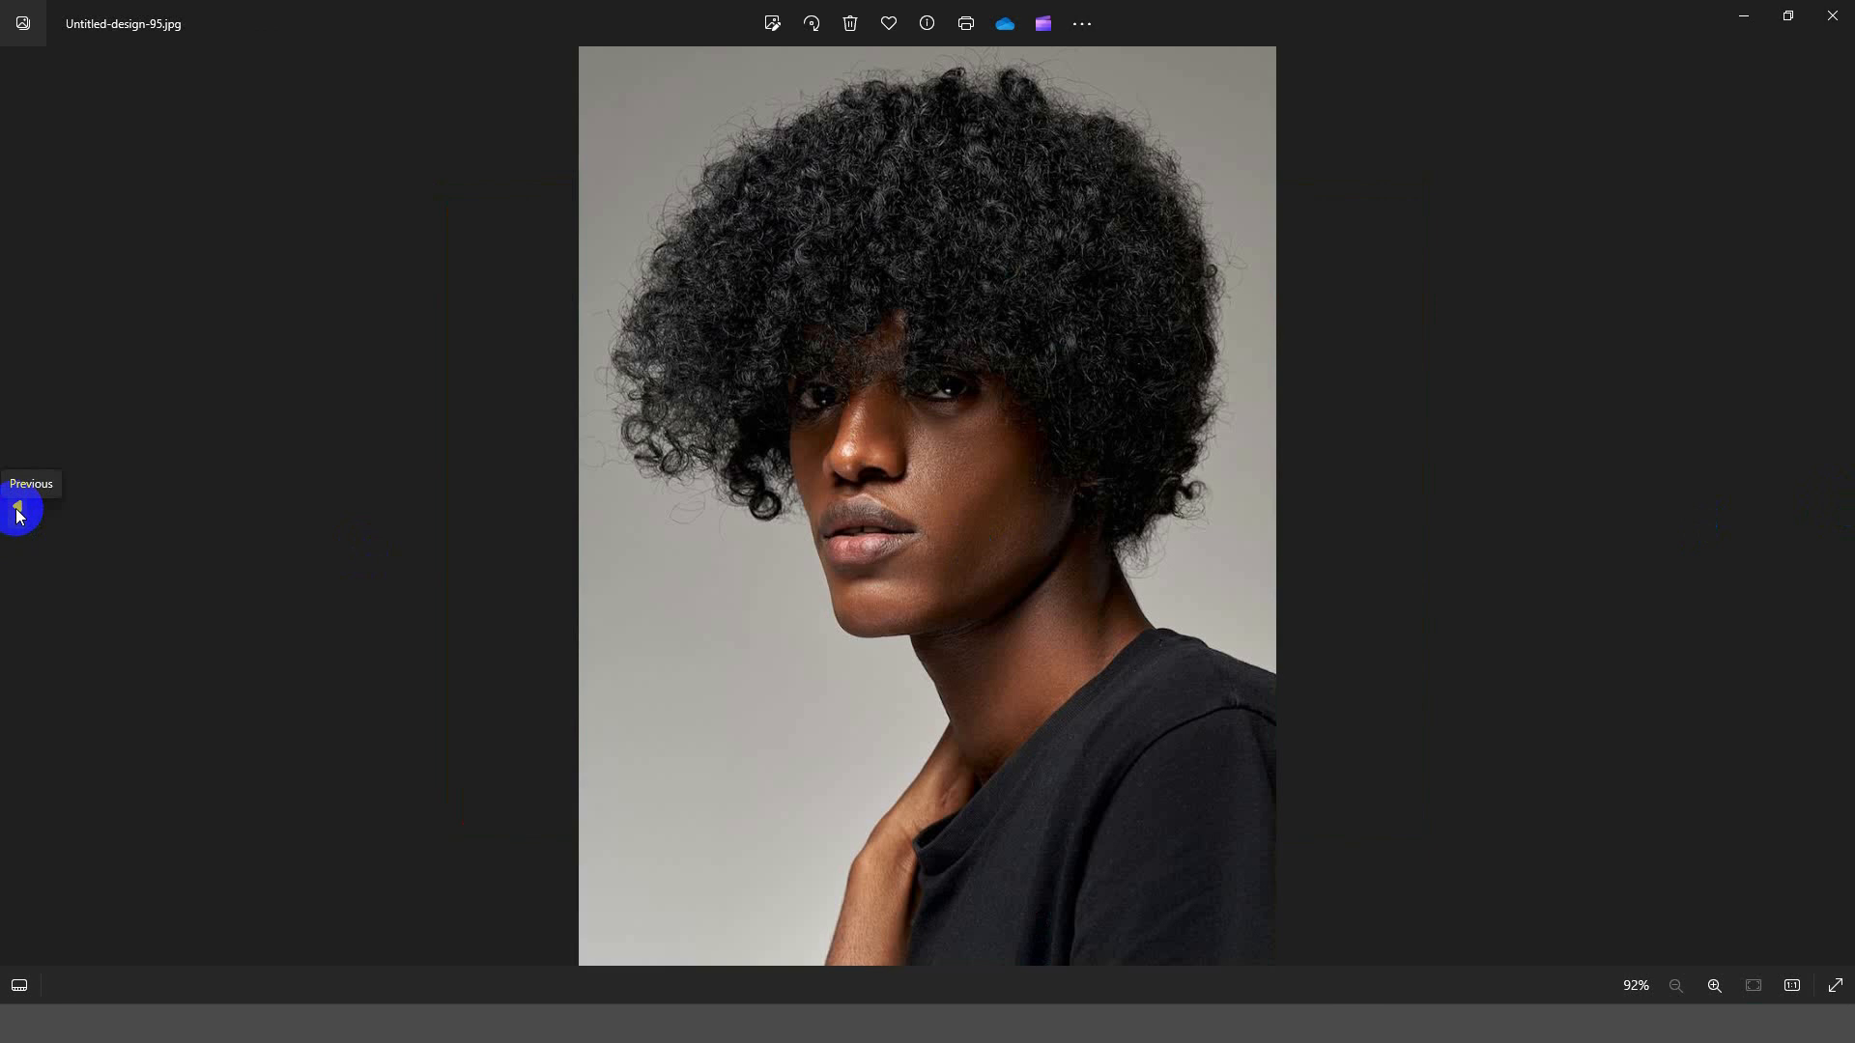
# Step: Look through the sample portrait and dog photos one after another in the image viewer
pyautogui.click(17, 512)
pyautogui.click(17, 512)
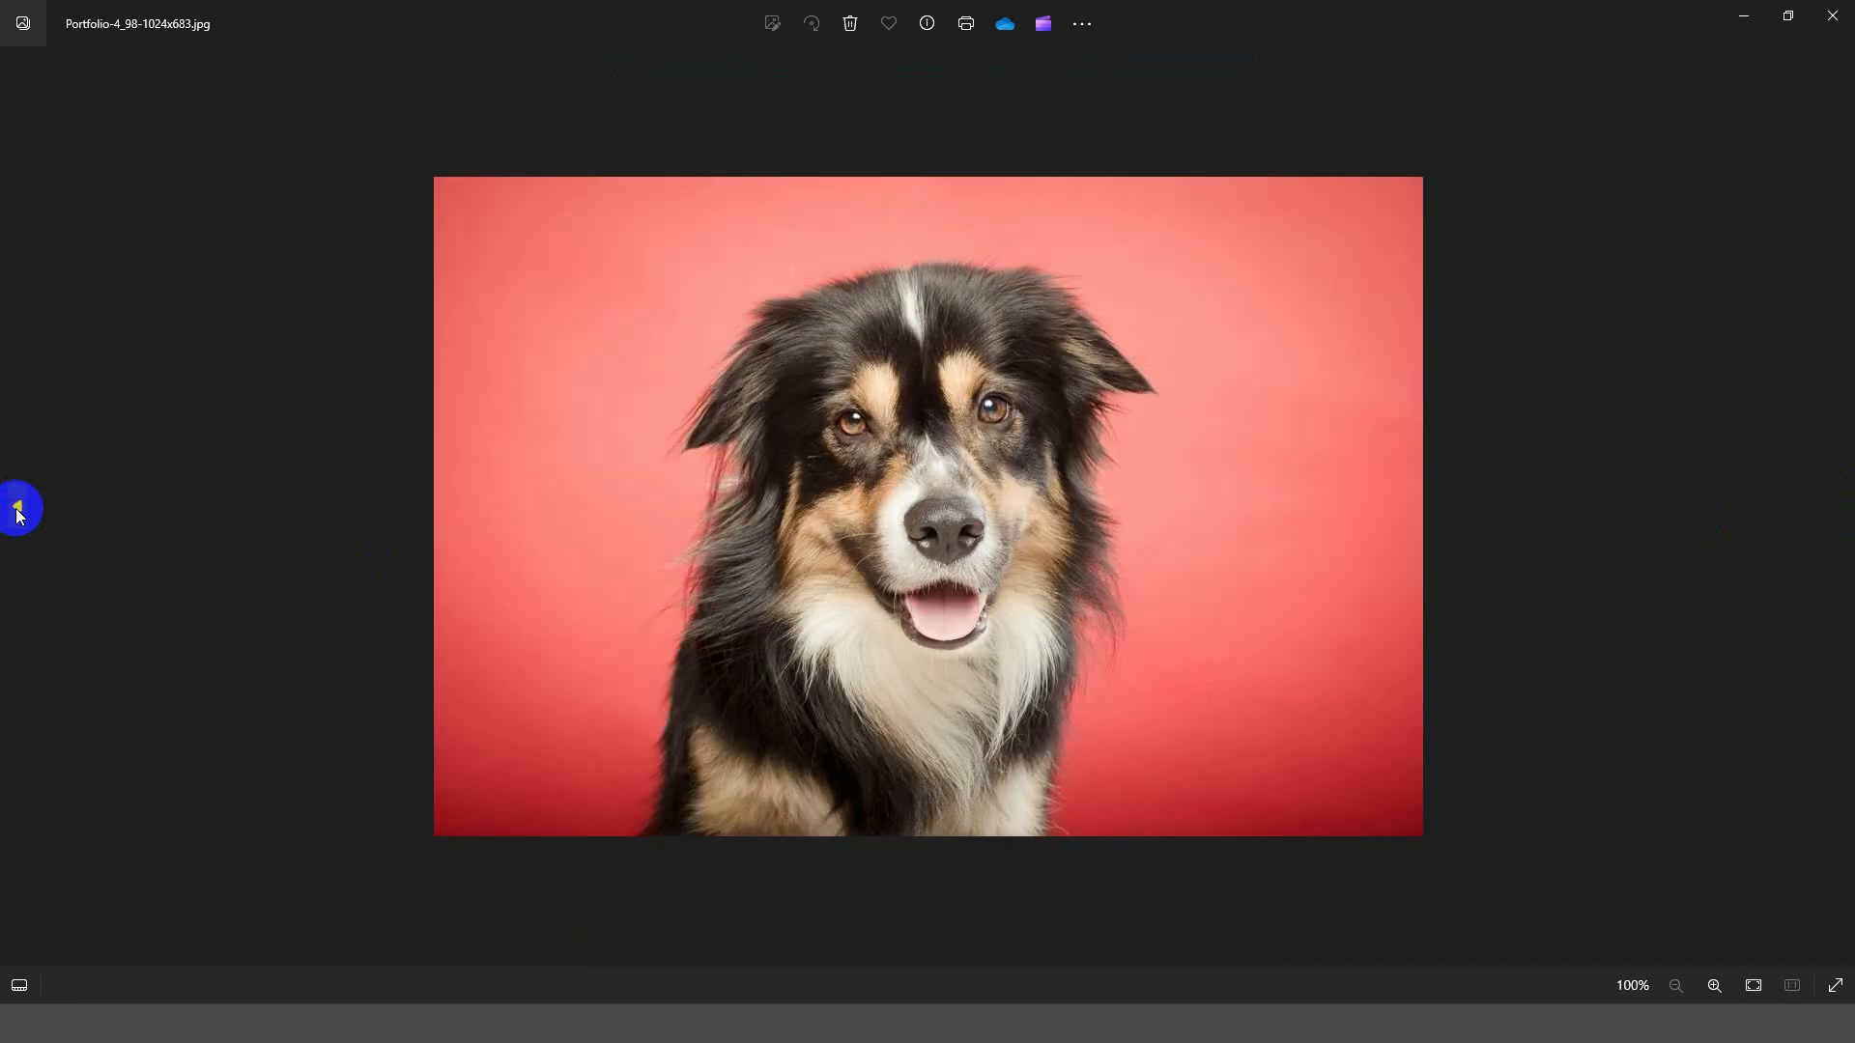
pyautogui.click(18, 512)
pyautogui.click(17, 512)
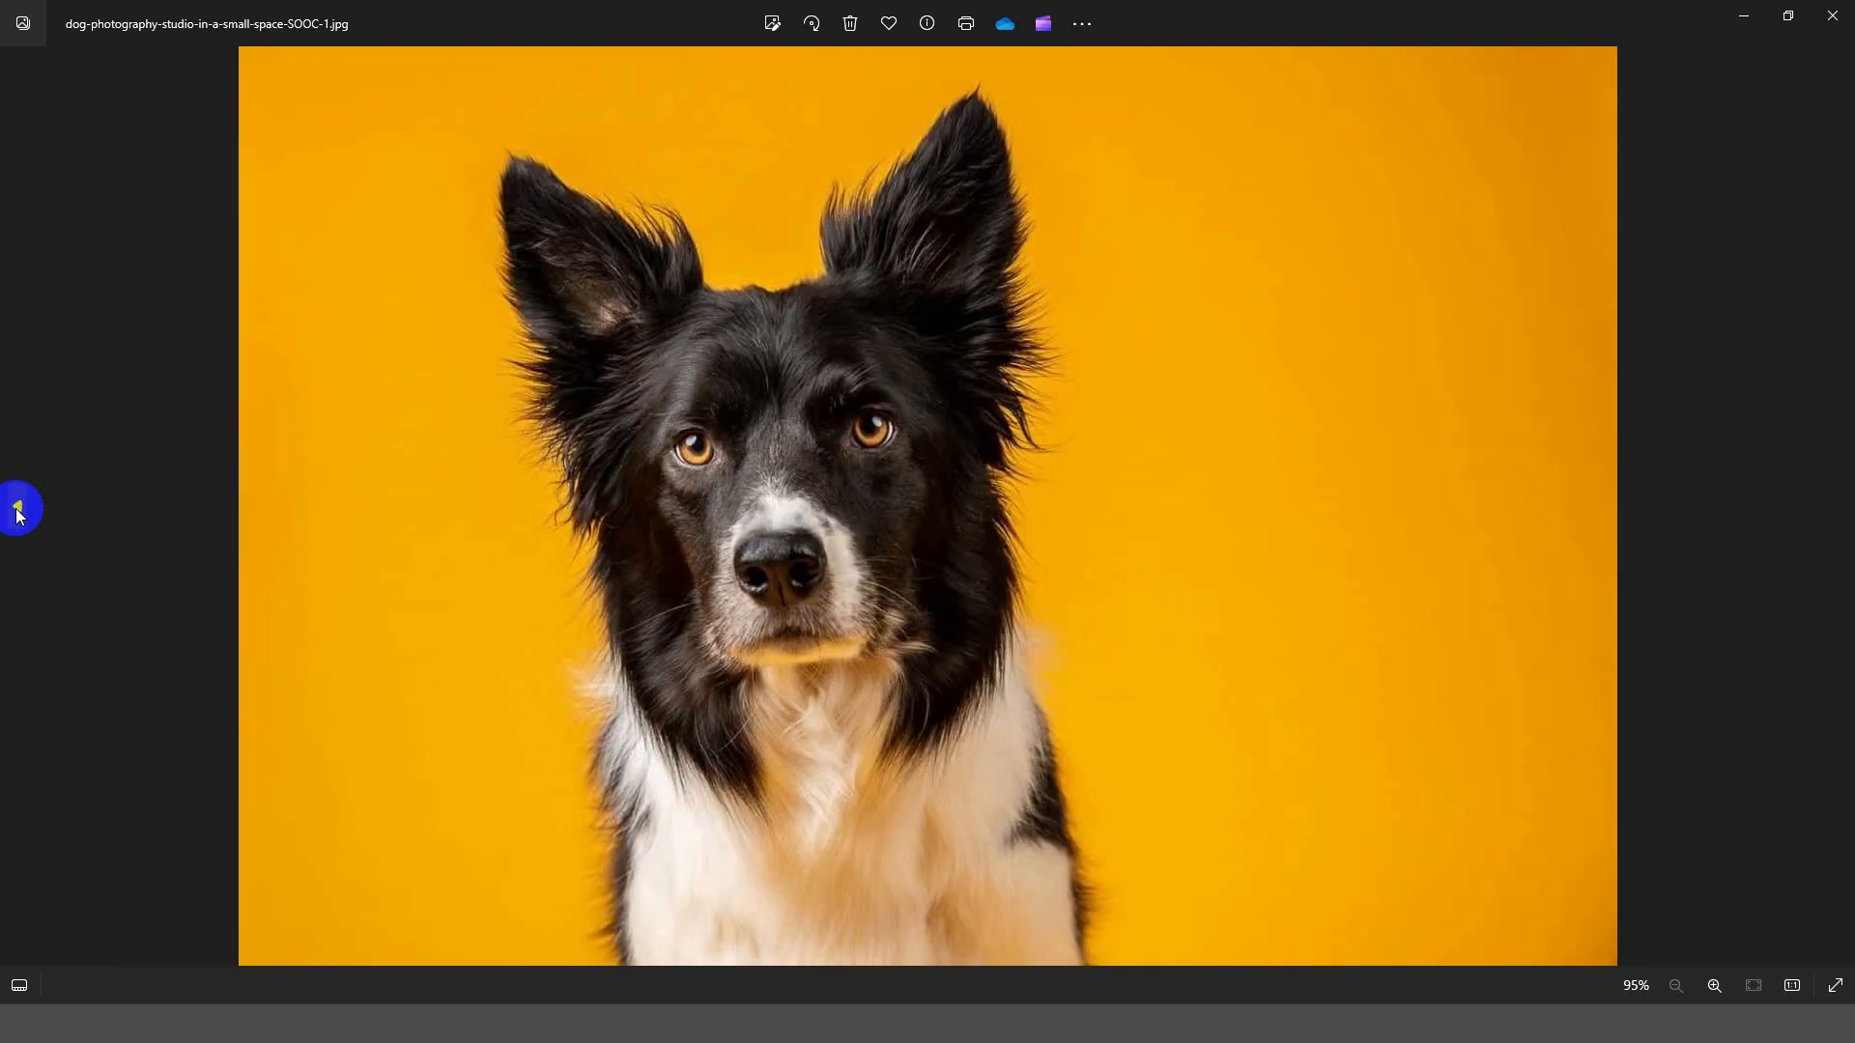
pyautogui.click(18, 512)
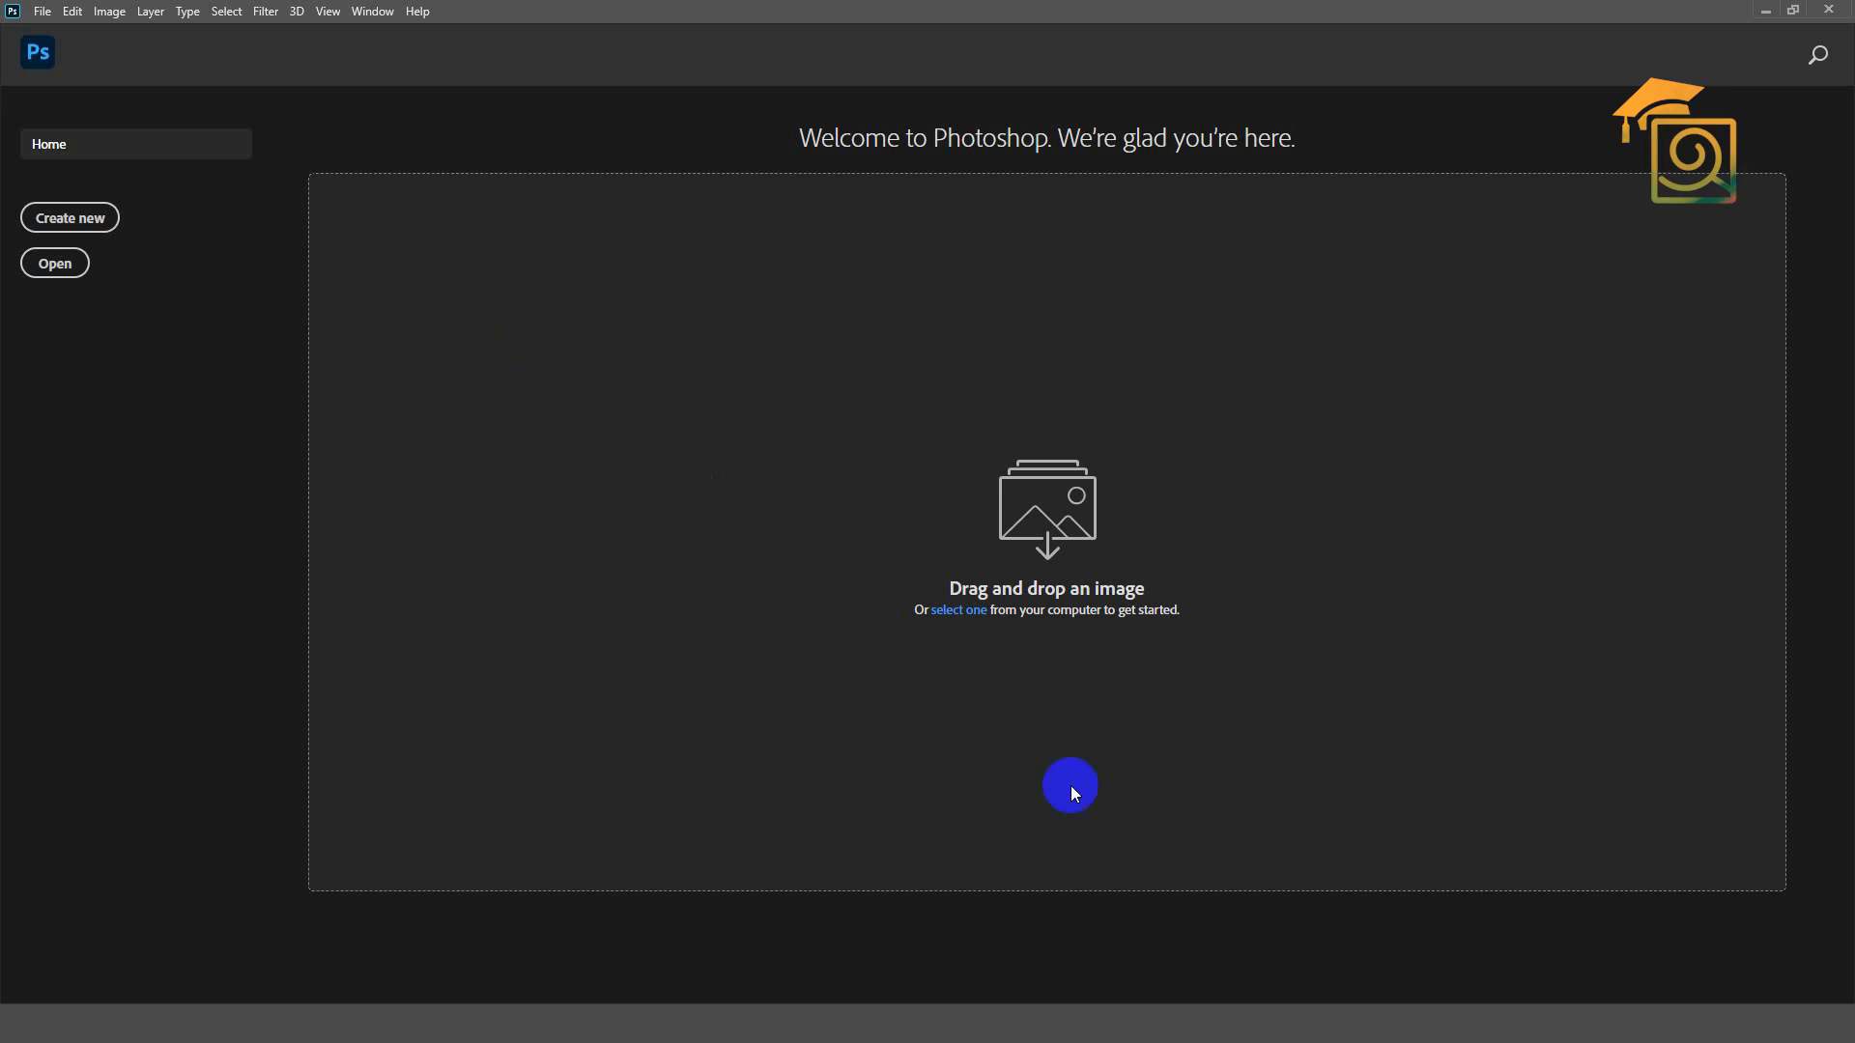
# Step: Open all six images from the Sample folder in Photoshop and bring 02.jpg to the front
pyautogui.click(1250, 1027)
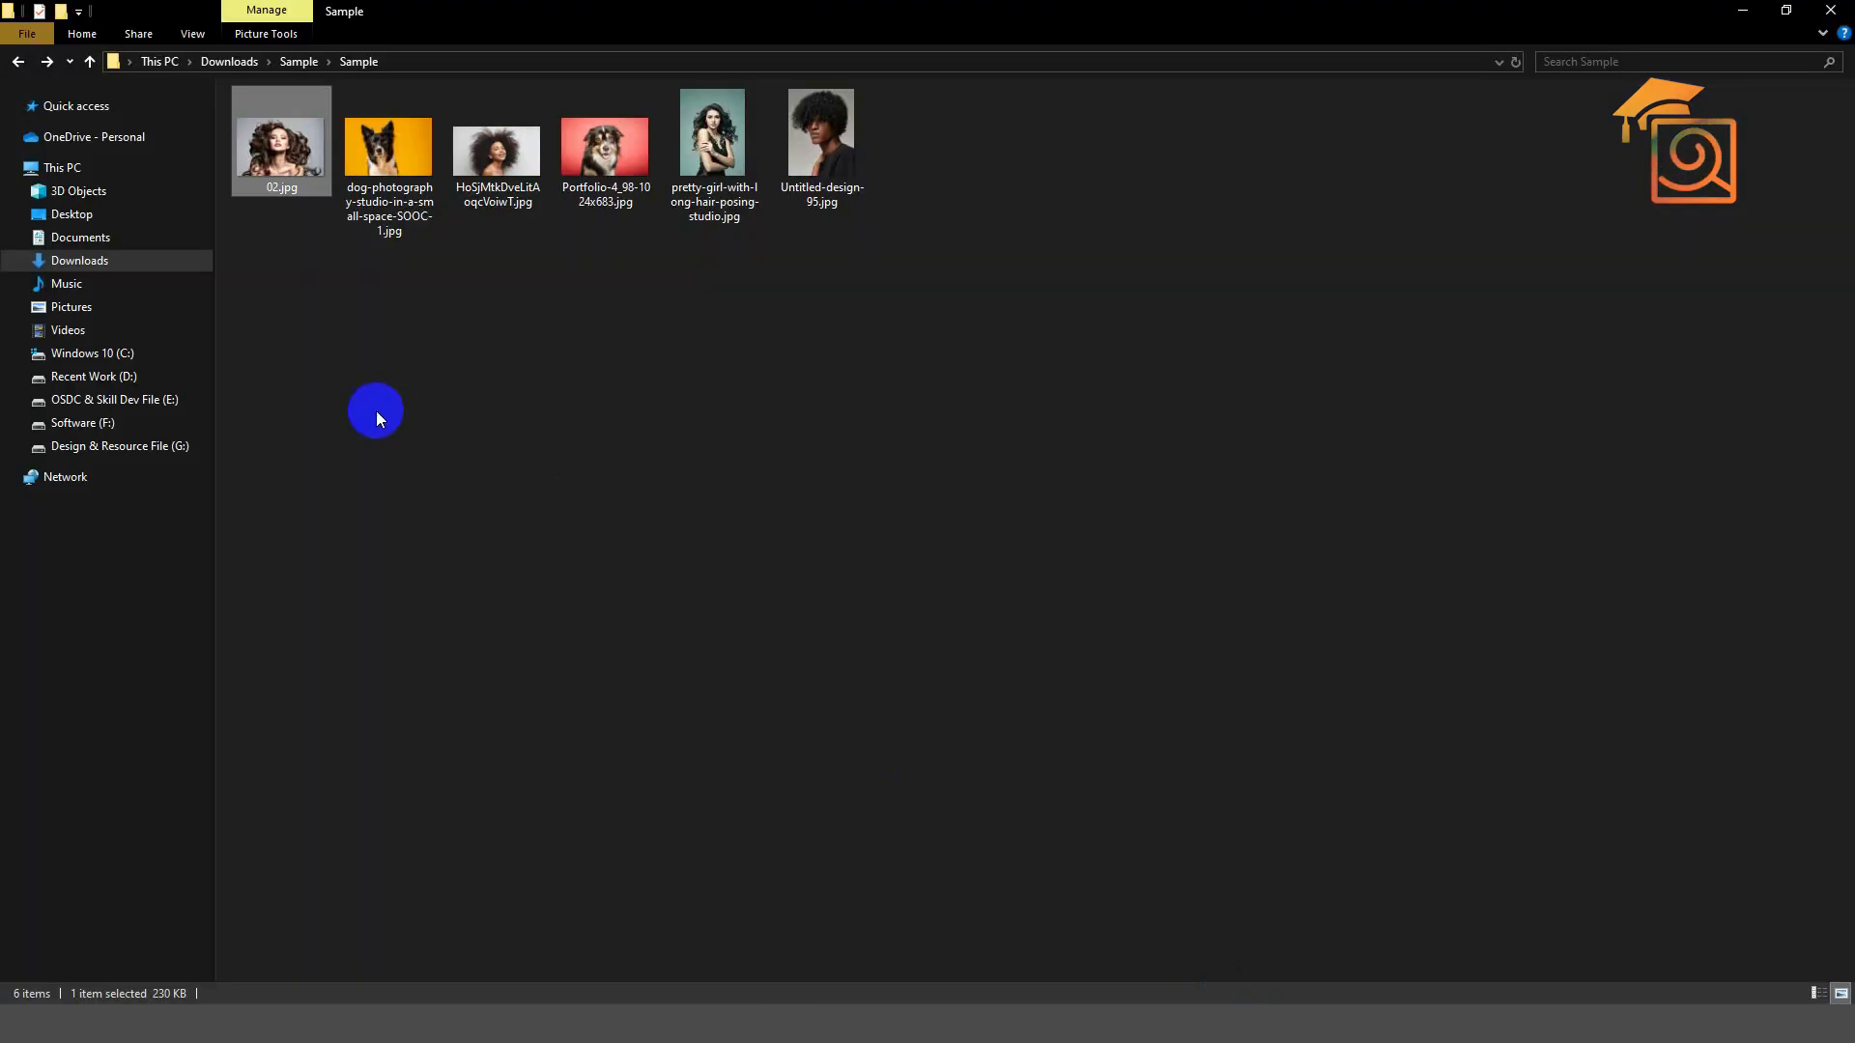
pyautogui.moveTo(1219, 301); pyautogui.dragTo(269, 102)
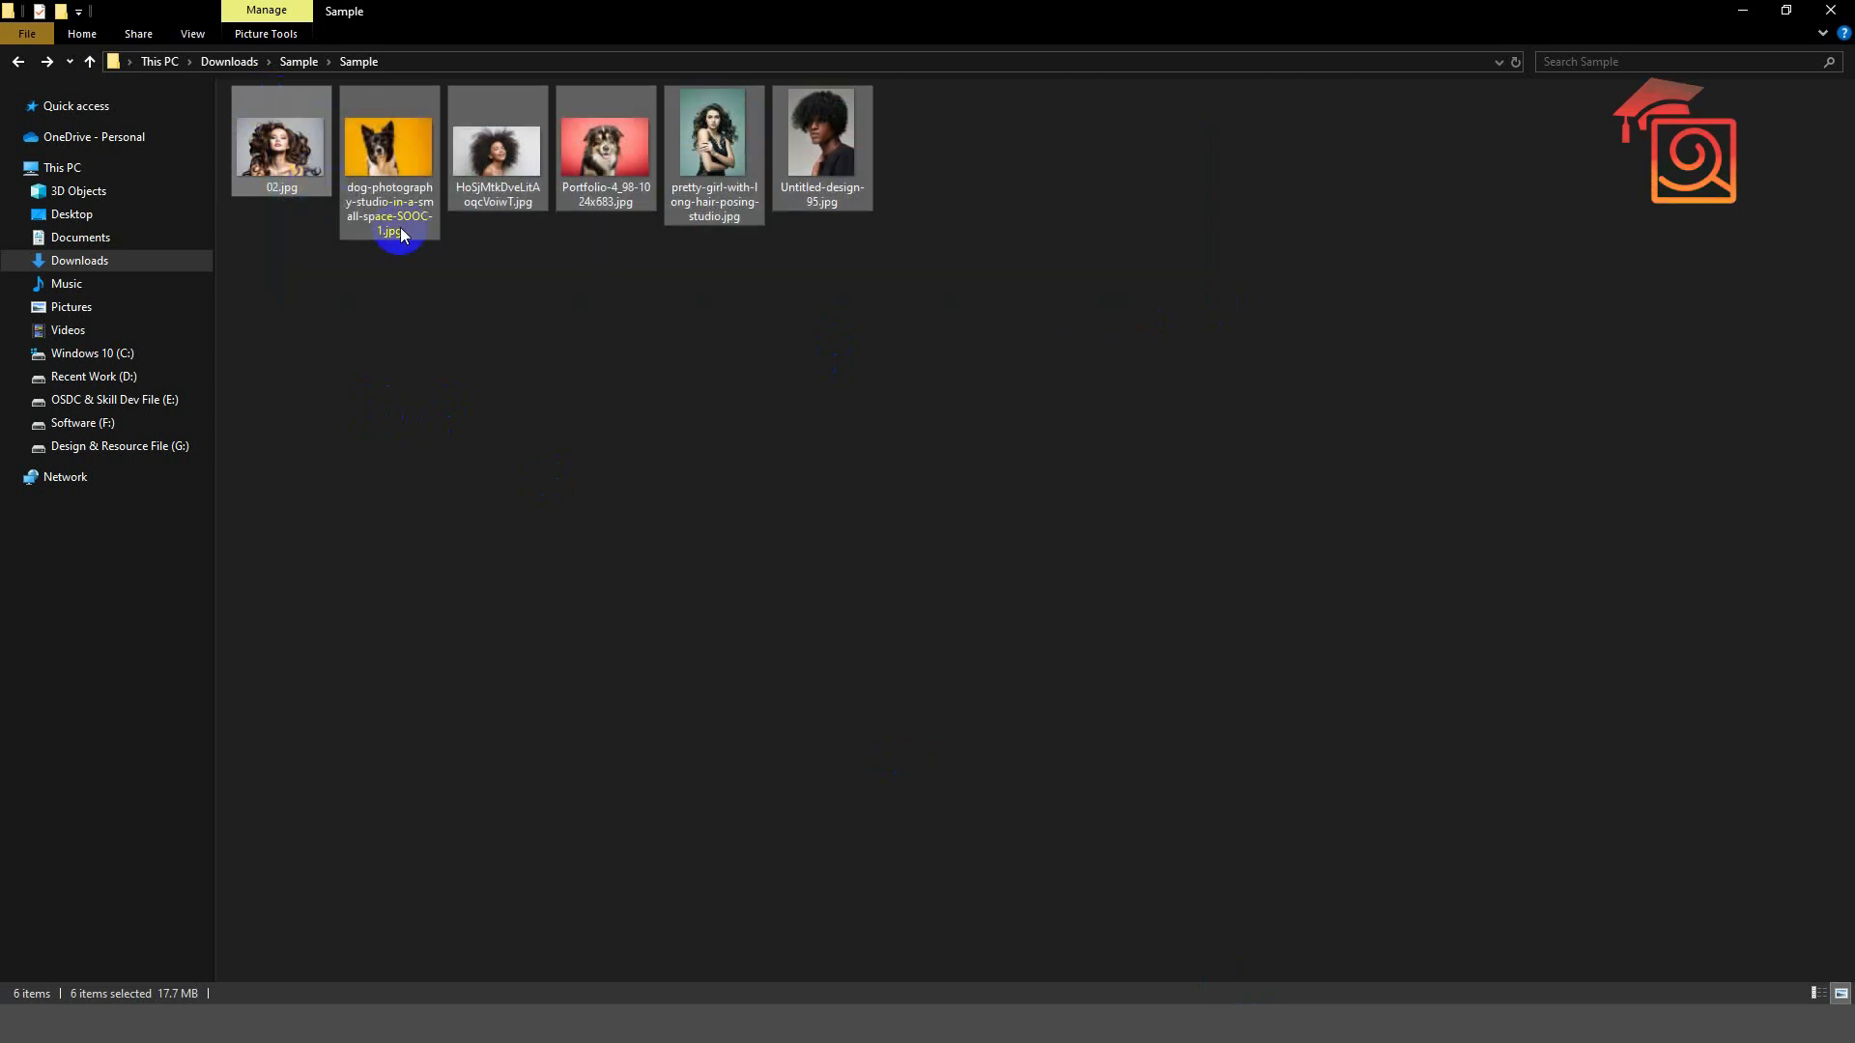
pyautogui.click(474, 297)
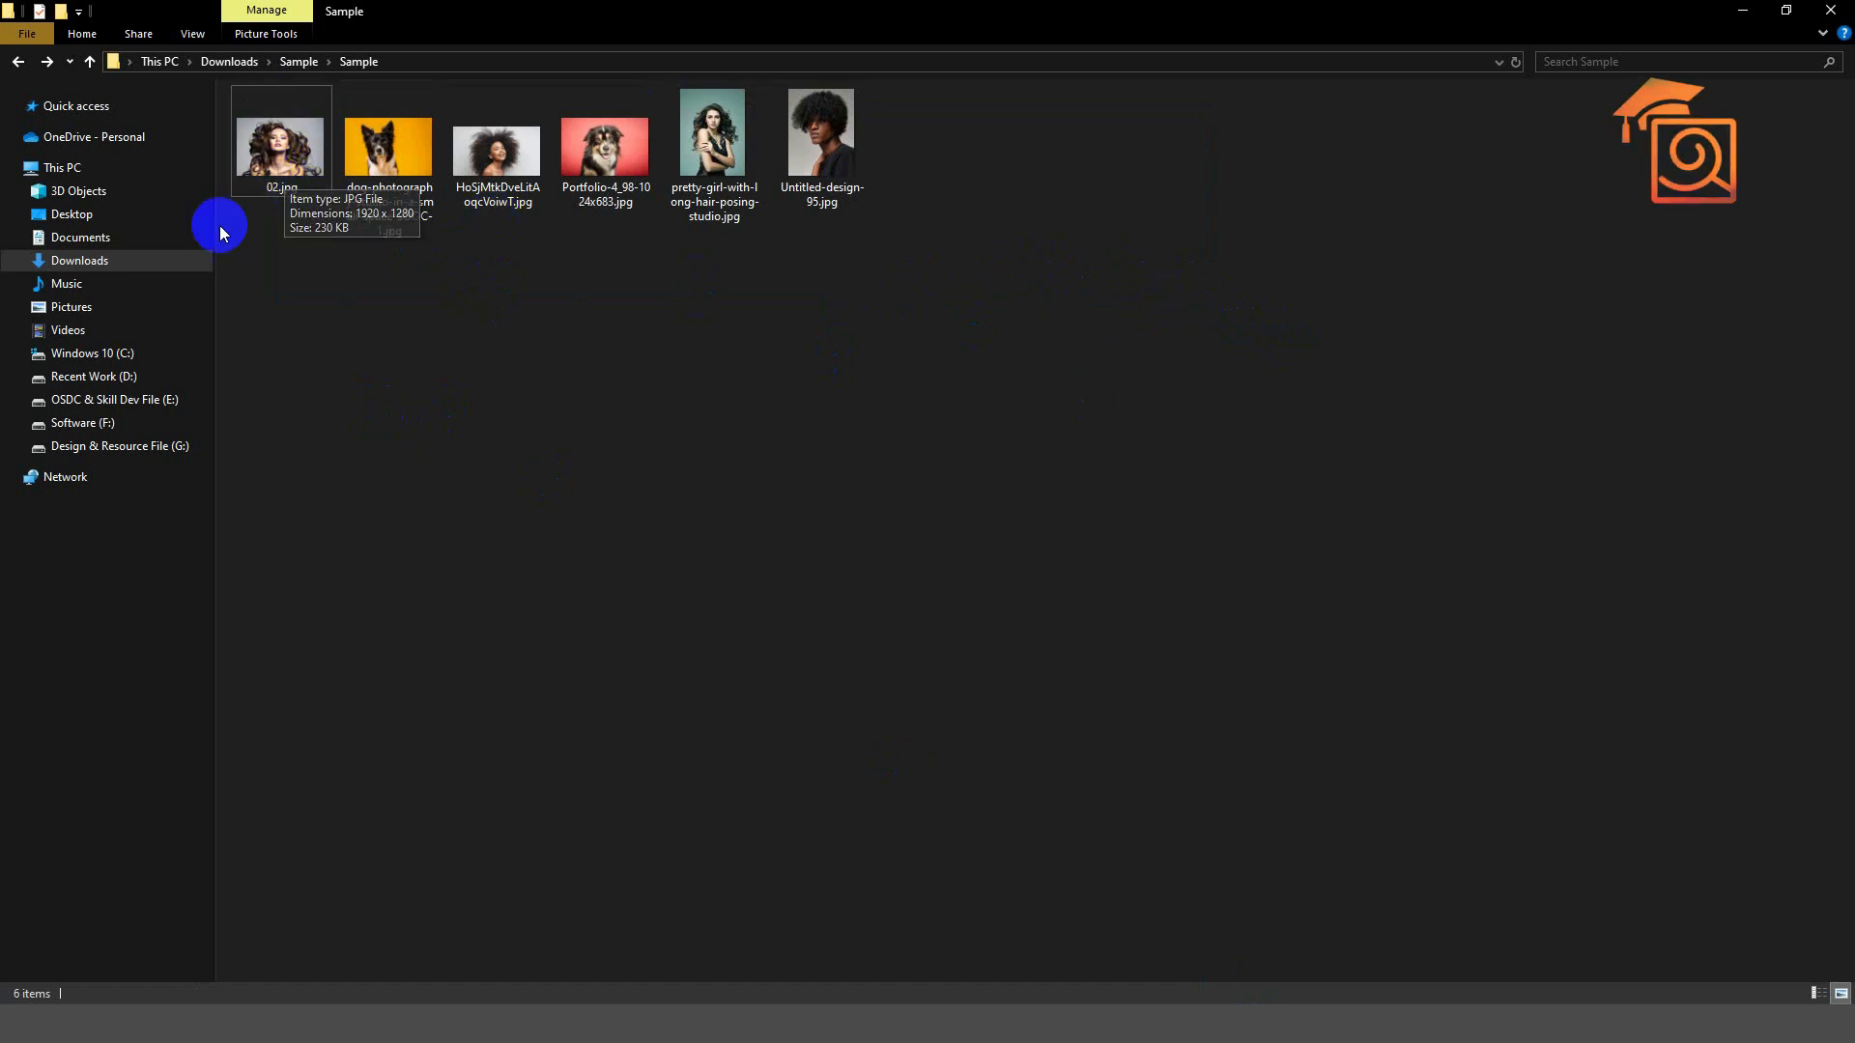
pyautogui.moveTo(1053, 320); pyautogui.dragTo(890, 505)
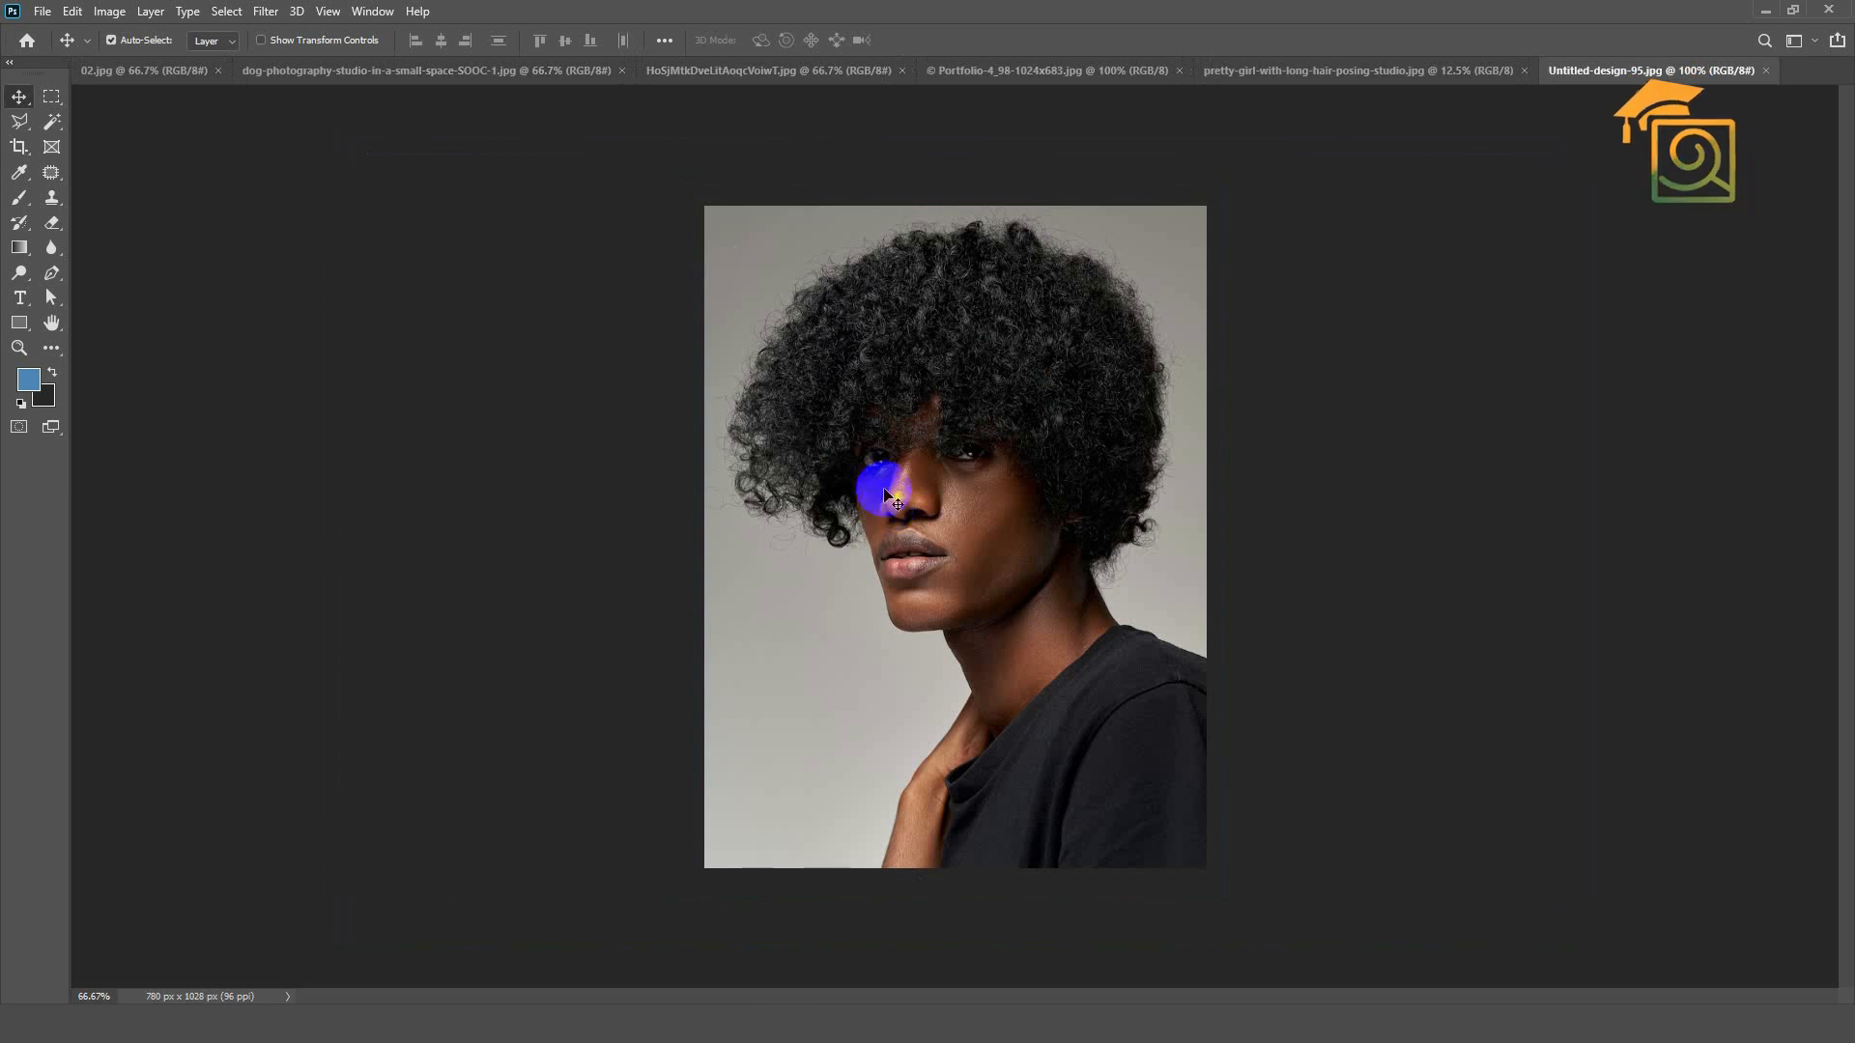
pyautogui.click(88, 73)
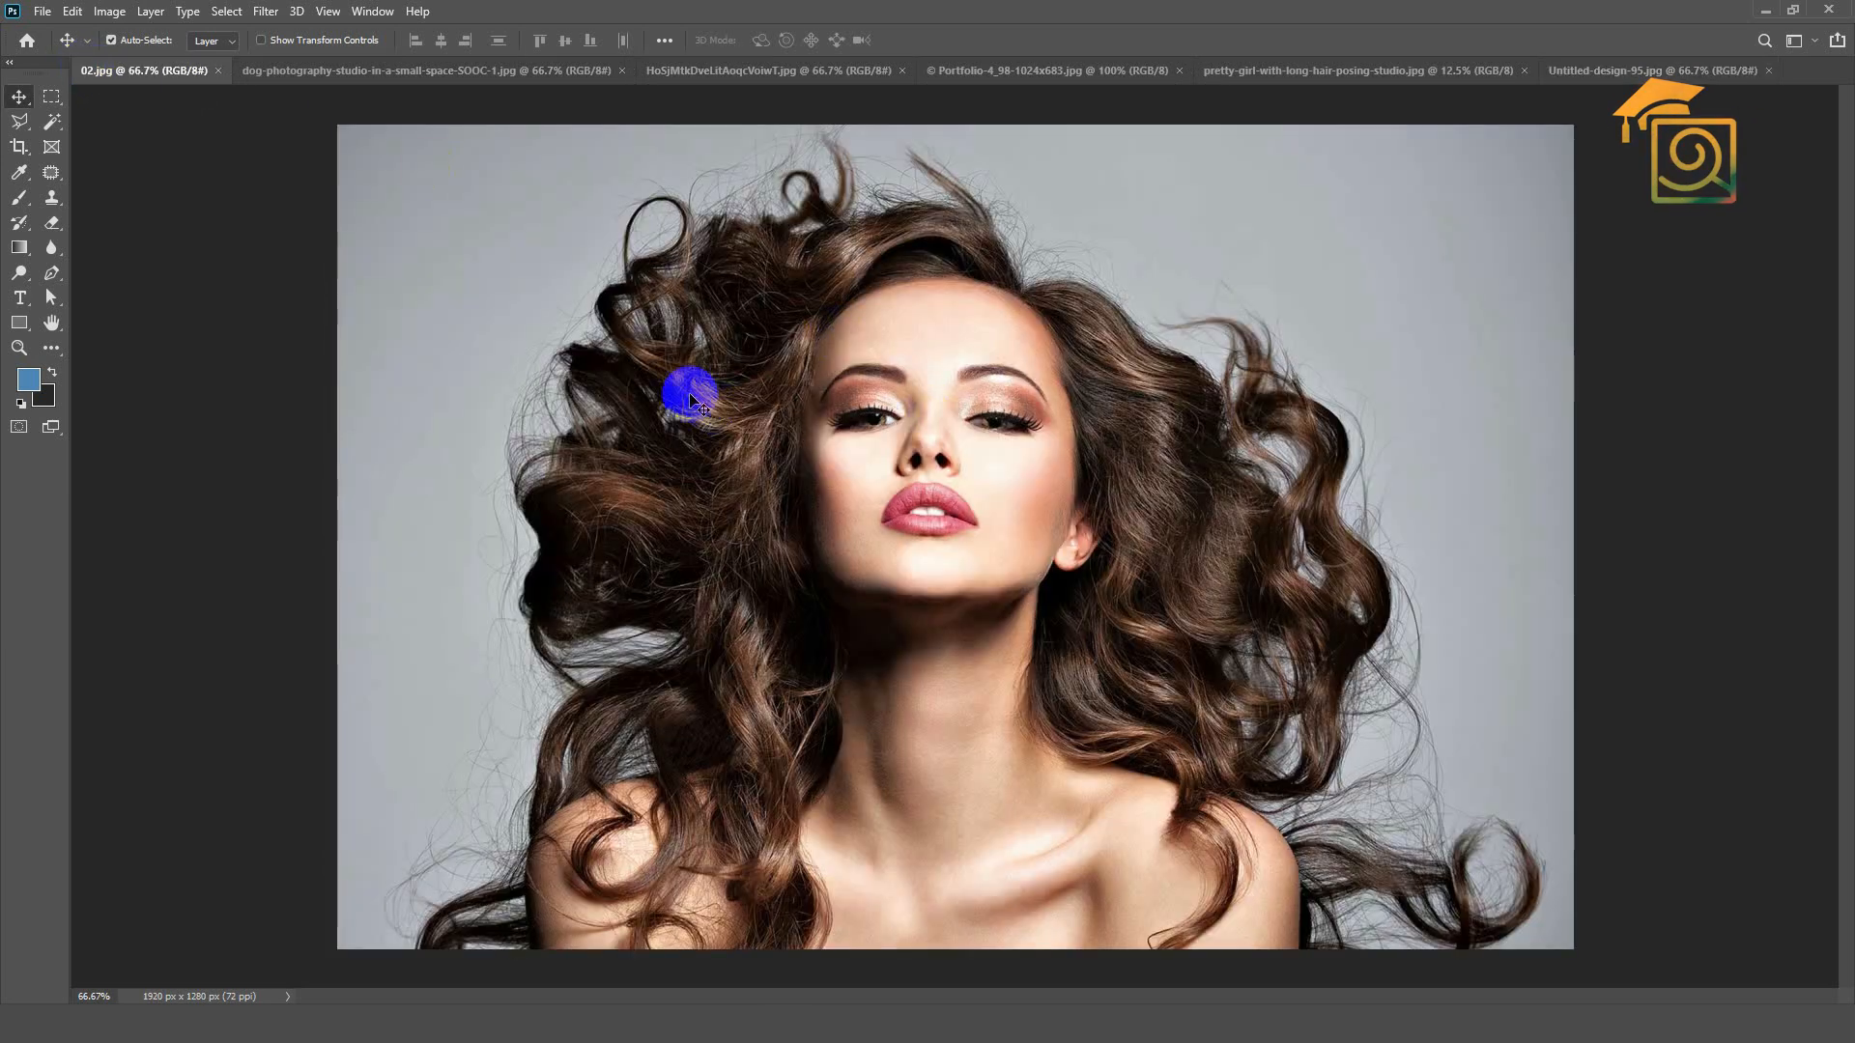
pyautogui.scroll(-1, 690, 401)
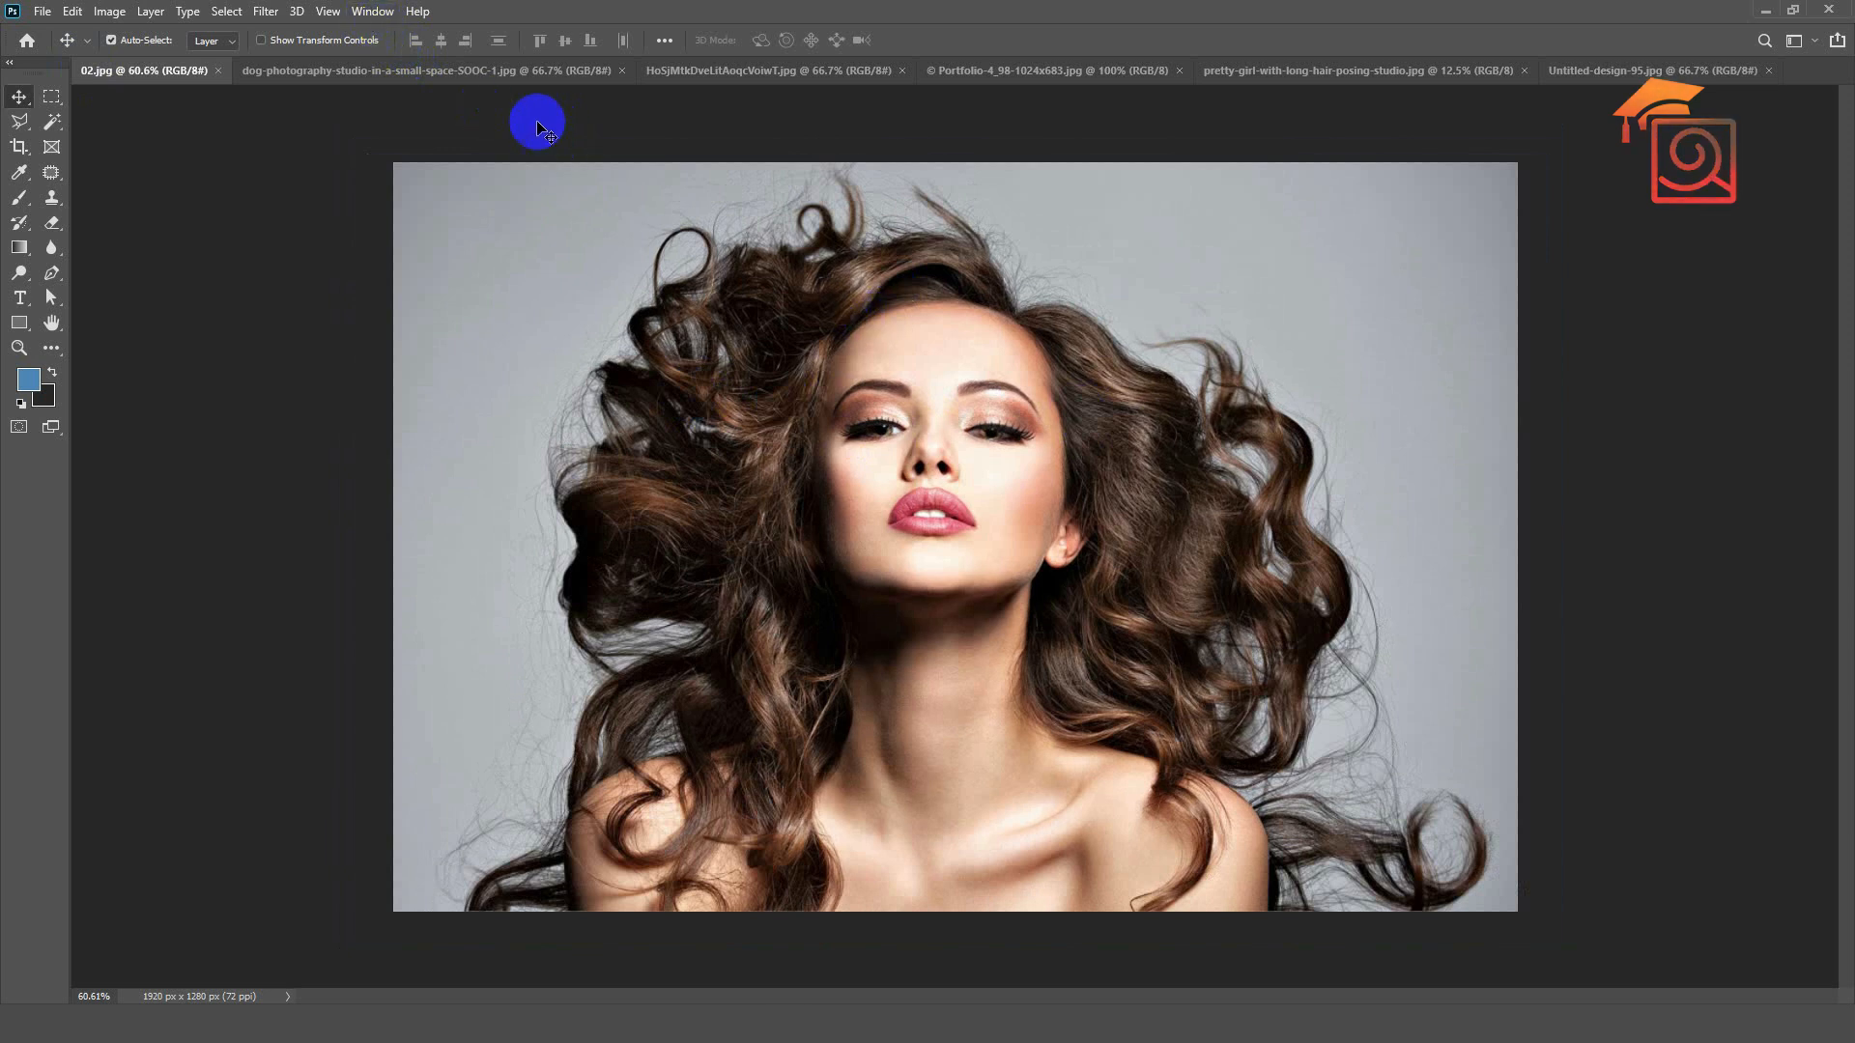
# Step: Show the Layers and Channels panels and arrange them side by side toward the edge of the photo
pyautogui.click(373, 12)
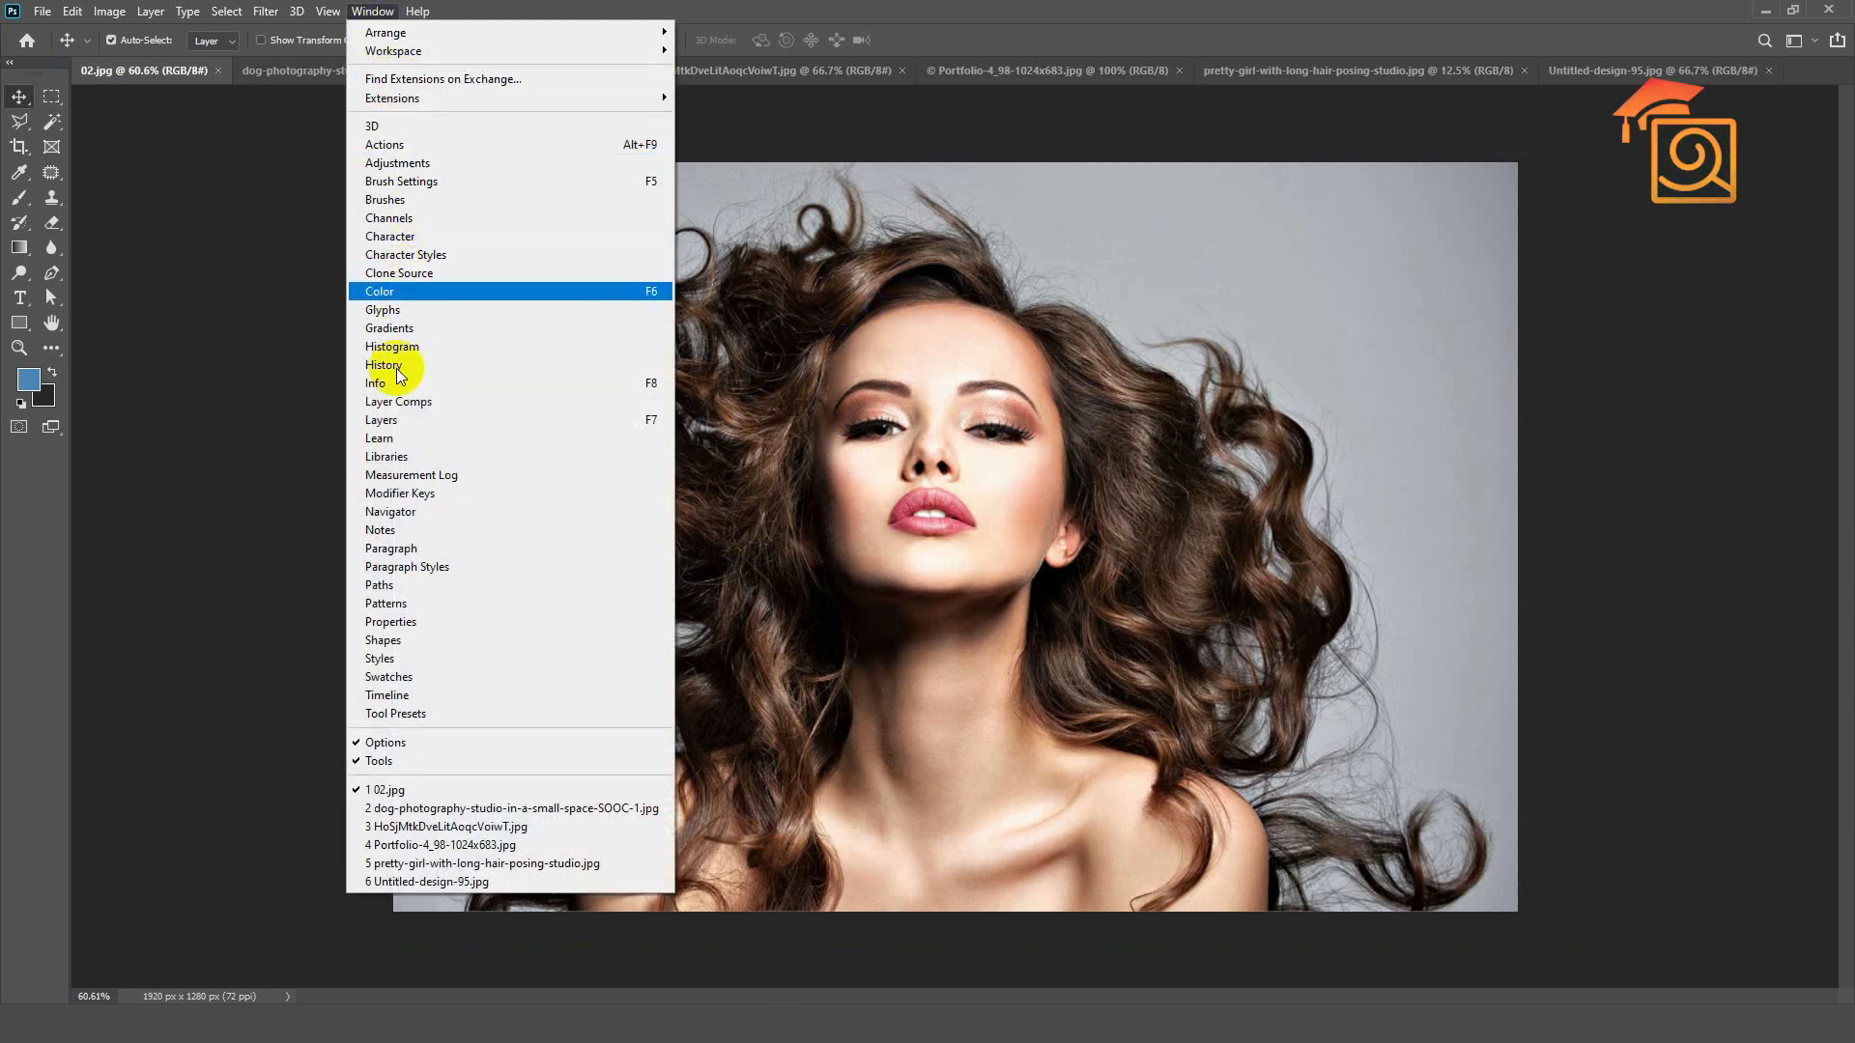
pyautogui.click(382, 420)
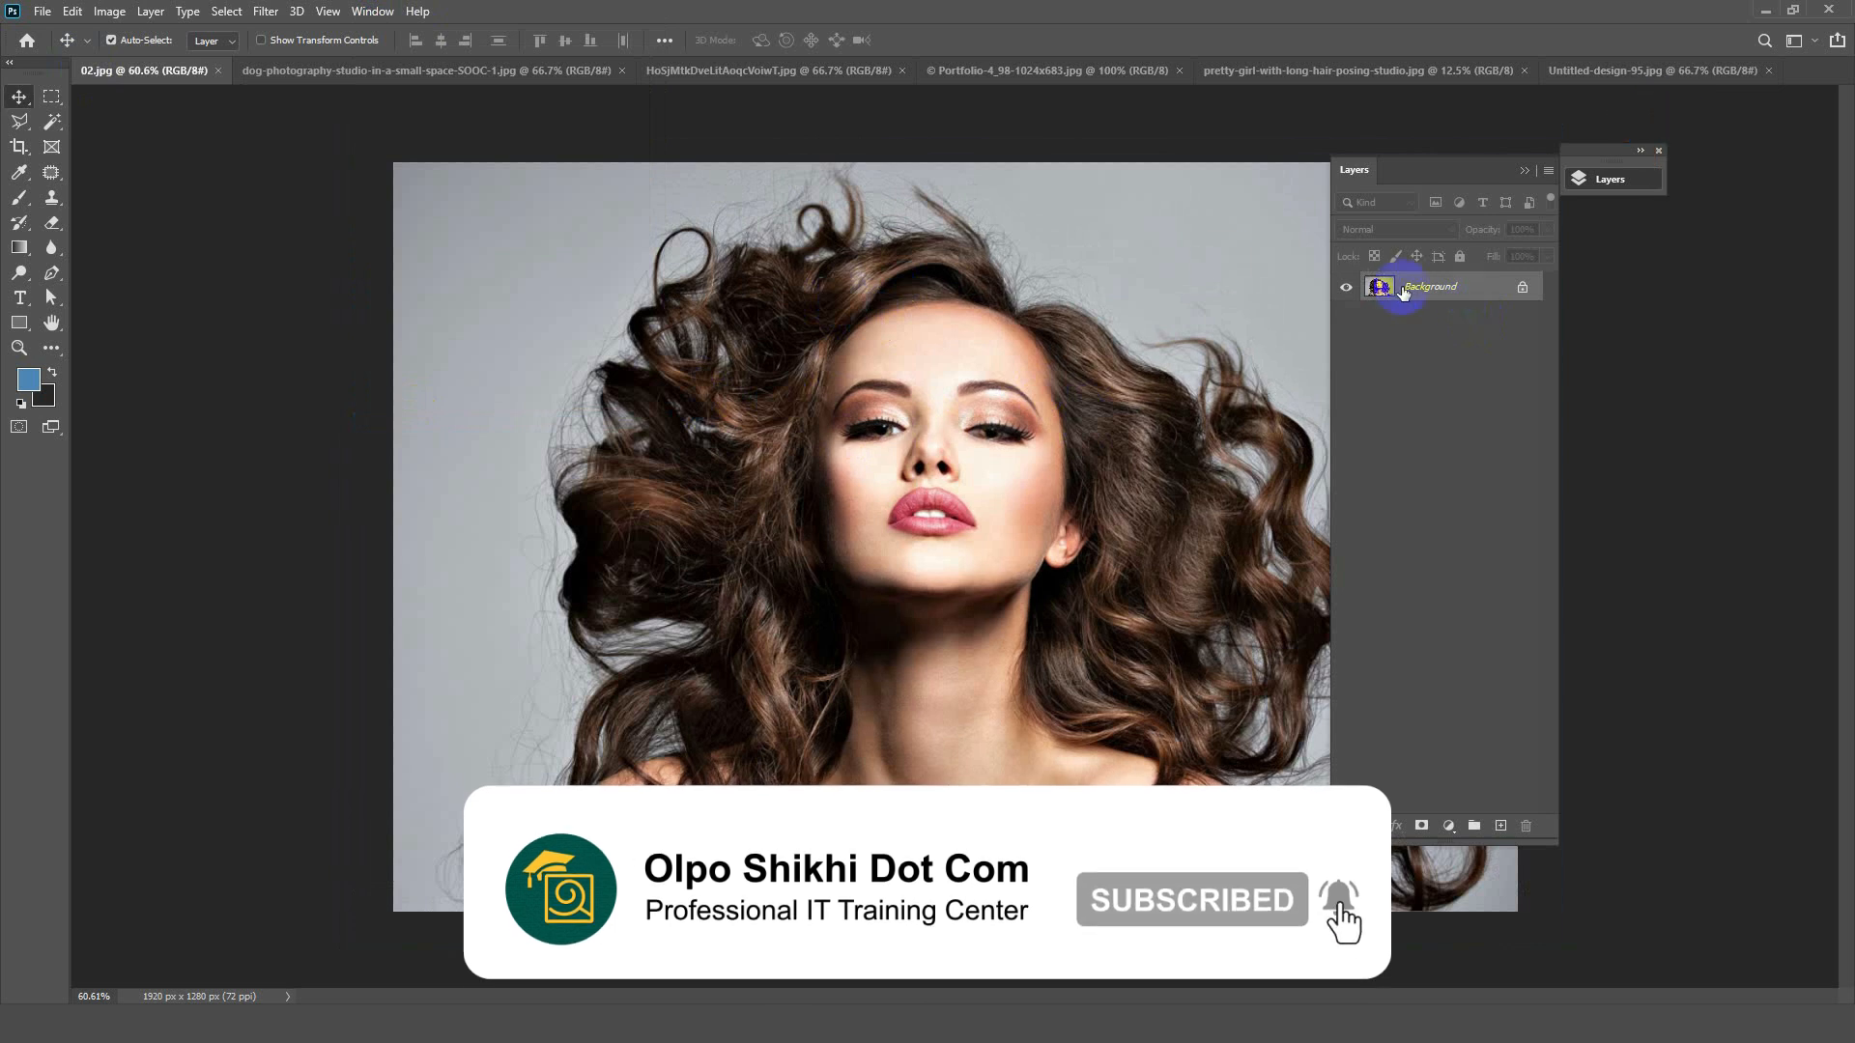
pyautogui.click(373, 12)
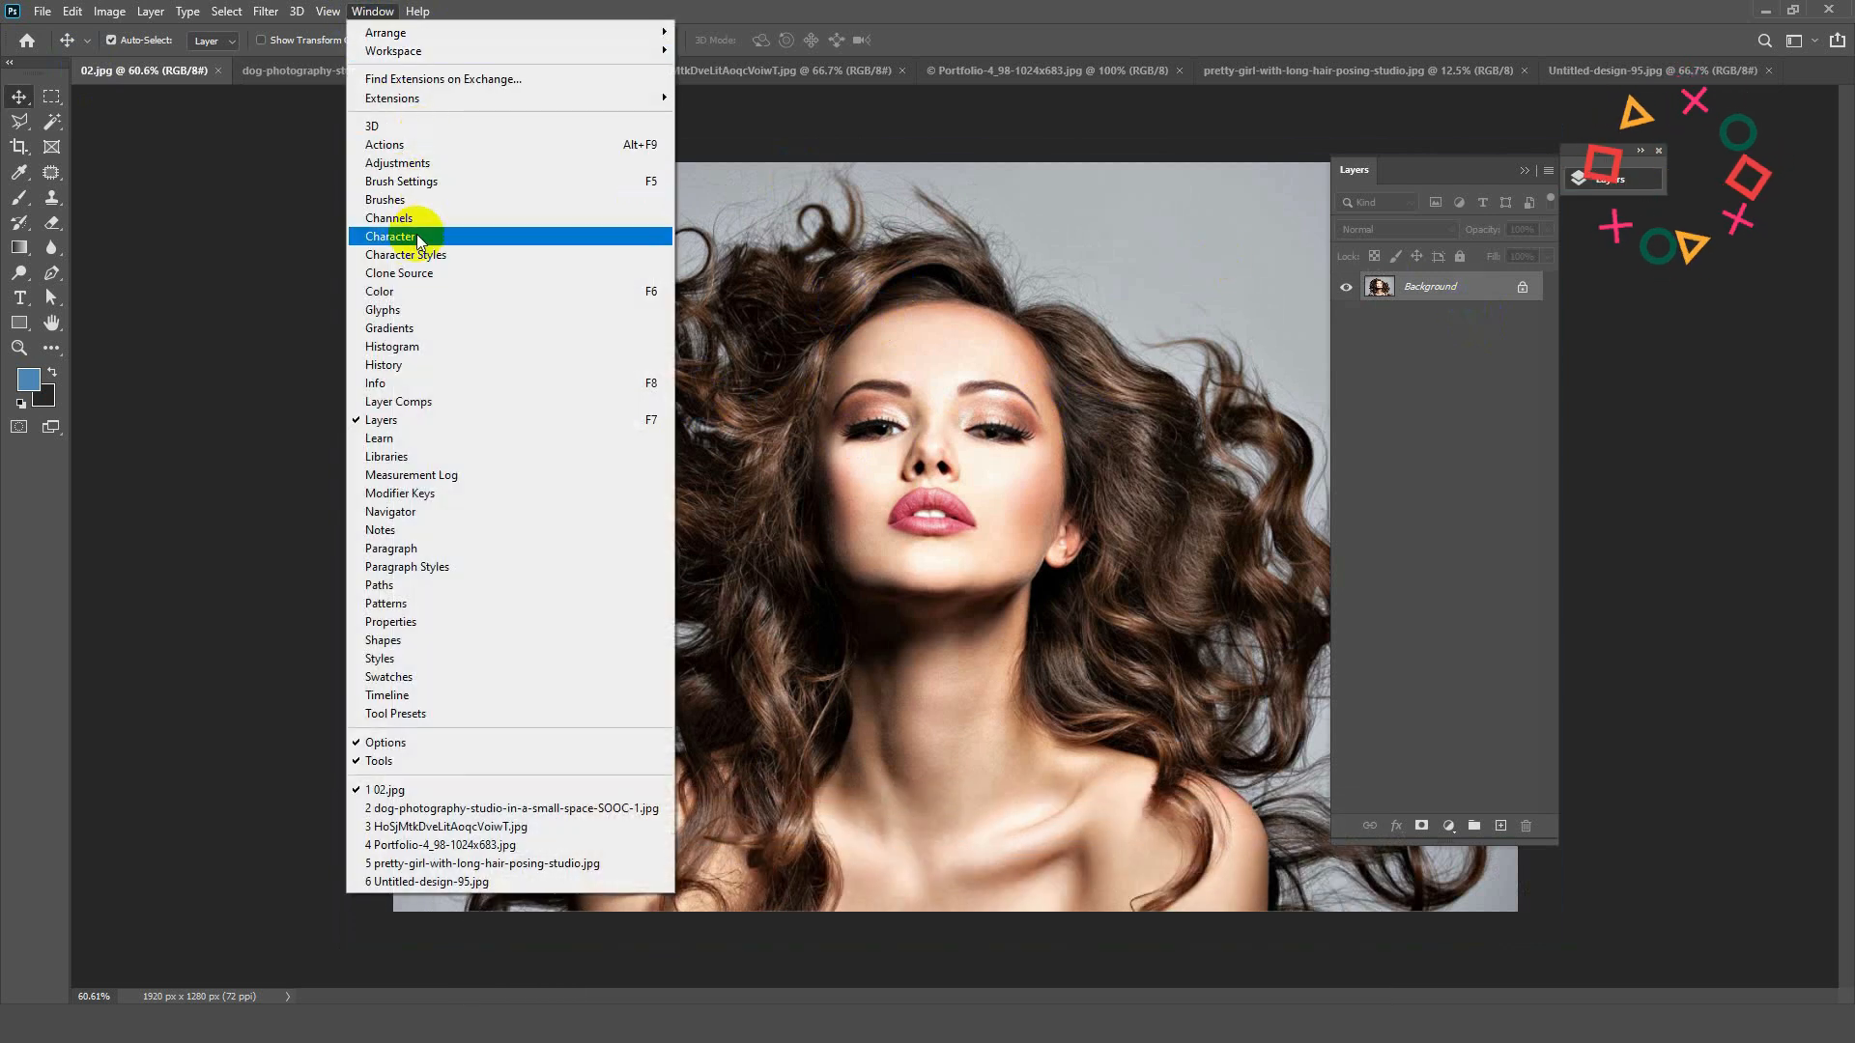
pyautogui.click(377, 218)
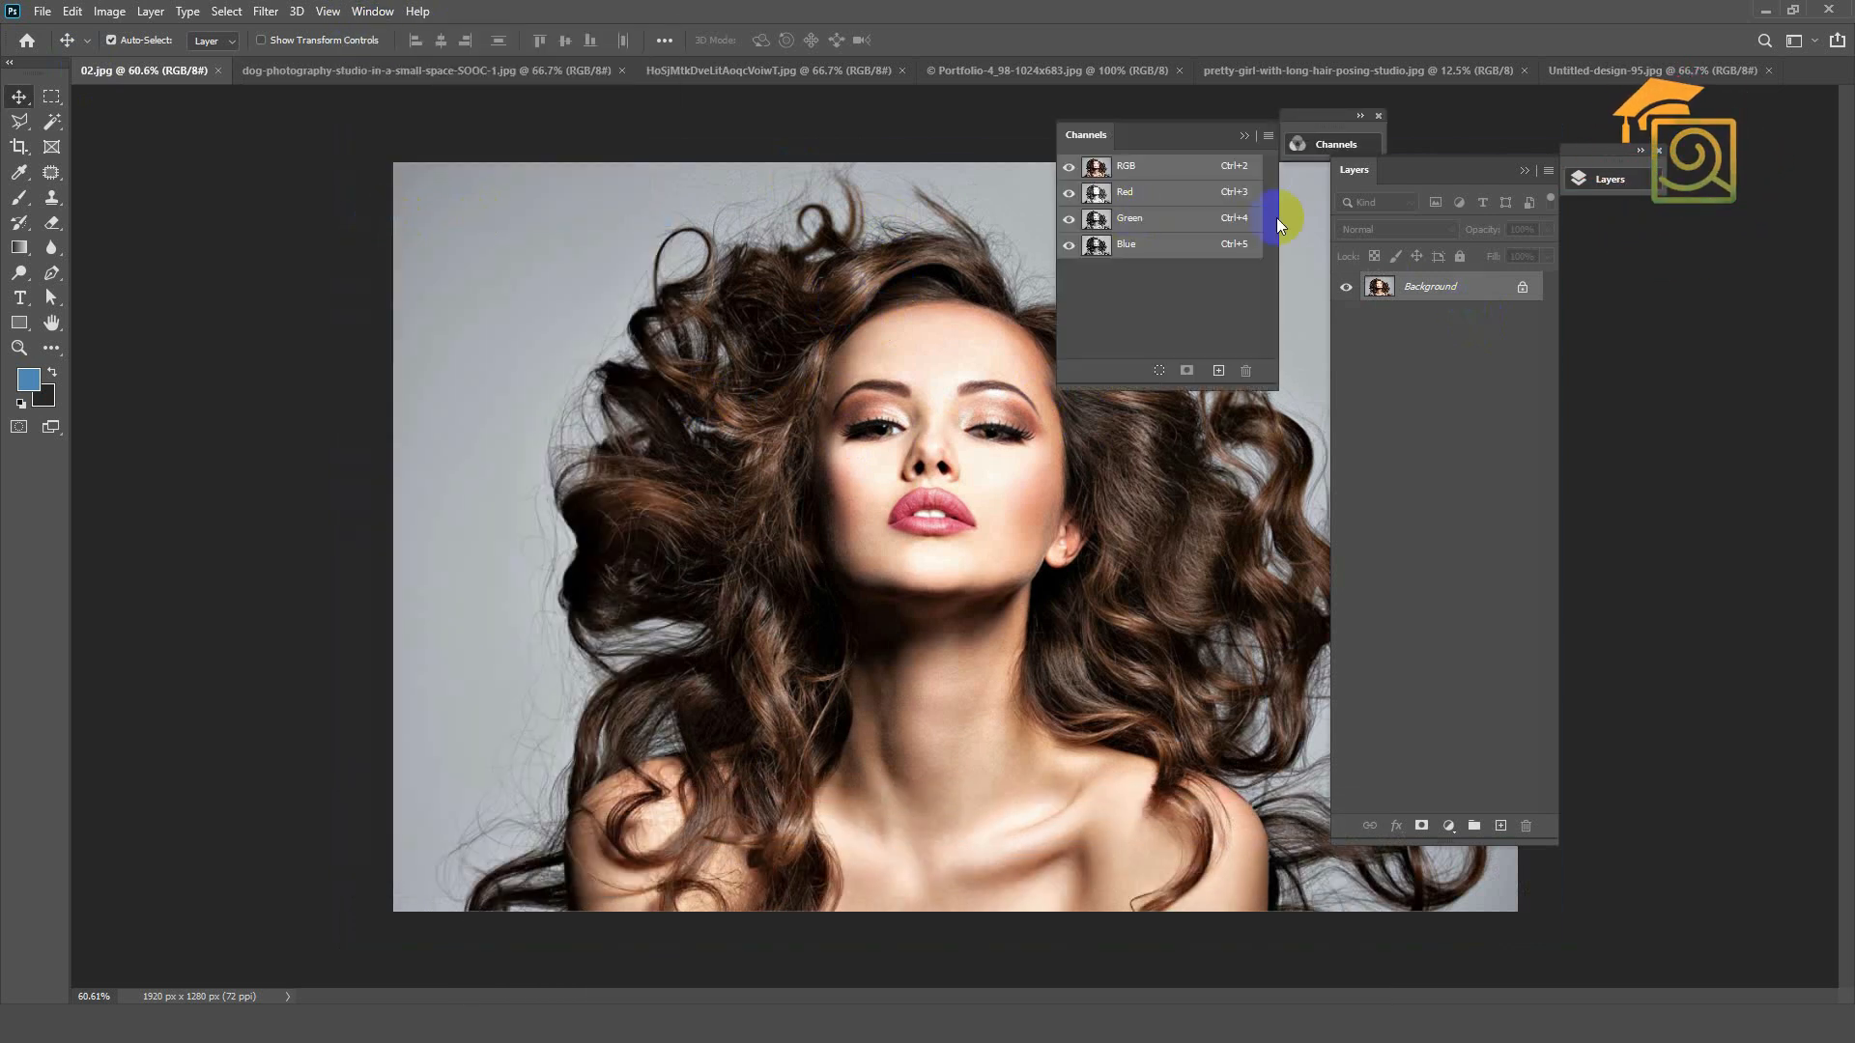
pyautogui.moveTo(1449, 165); pyautogui.dragTo(1594, 153)
pyautogui.moveTo(1205, 157); pyautogui.dragTo(1319, 143)
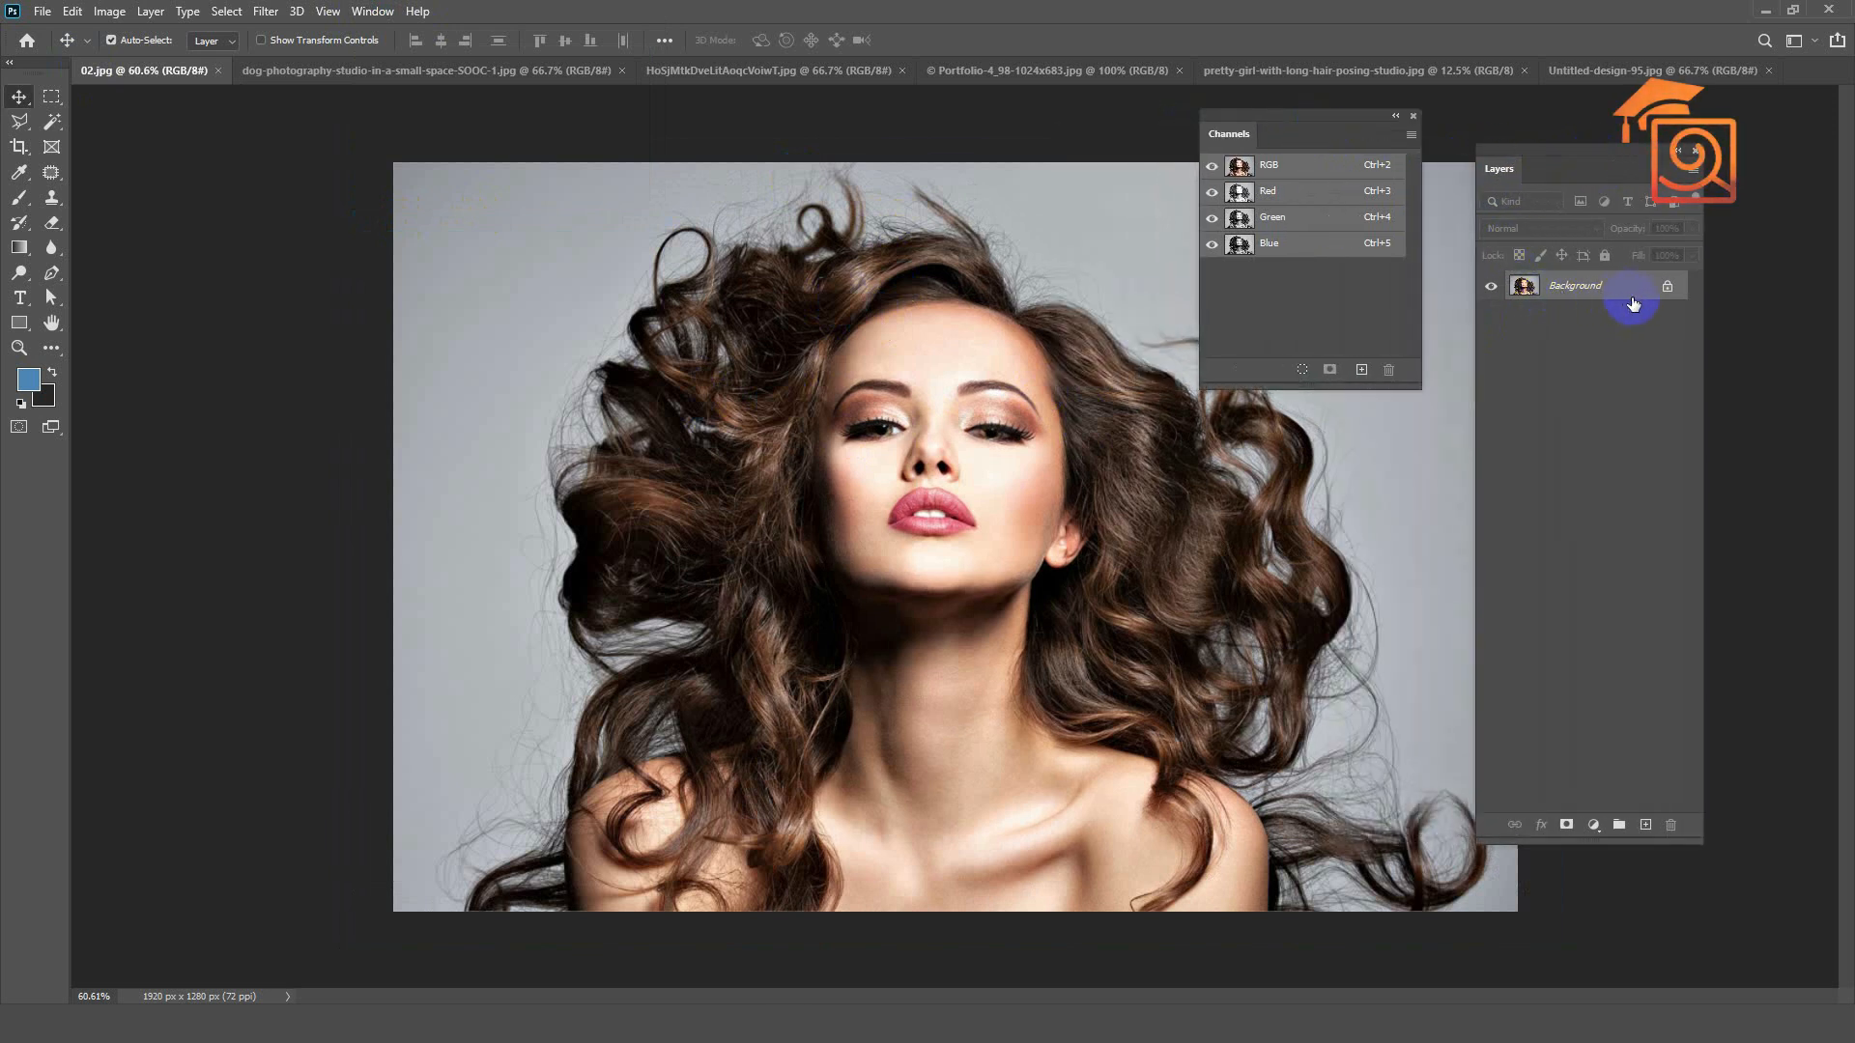
# Step: Unlock the Background layer of 02.jpg and duplicate it, hiding the original layer
pyautogui.click(1668, 288)
pyautogui.moveTo(1578, 290); pyautogui.dragTo(1643, 823)
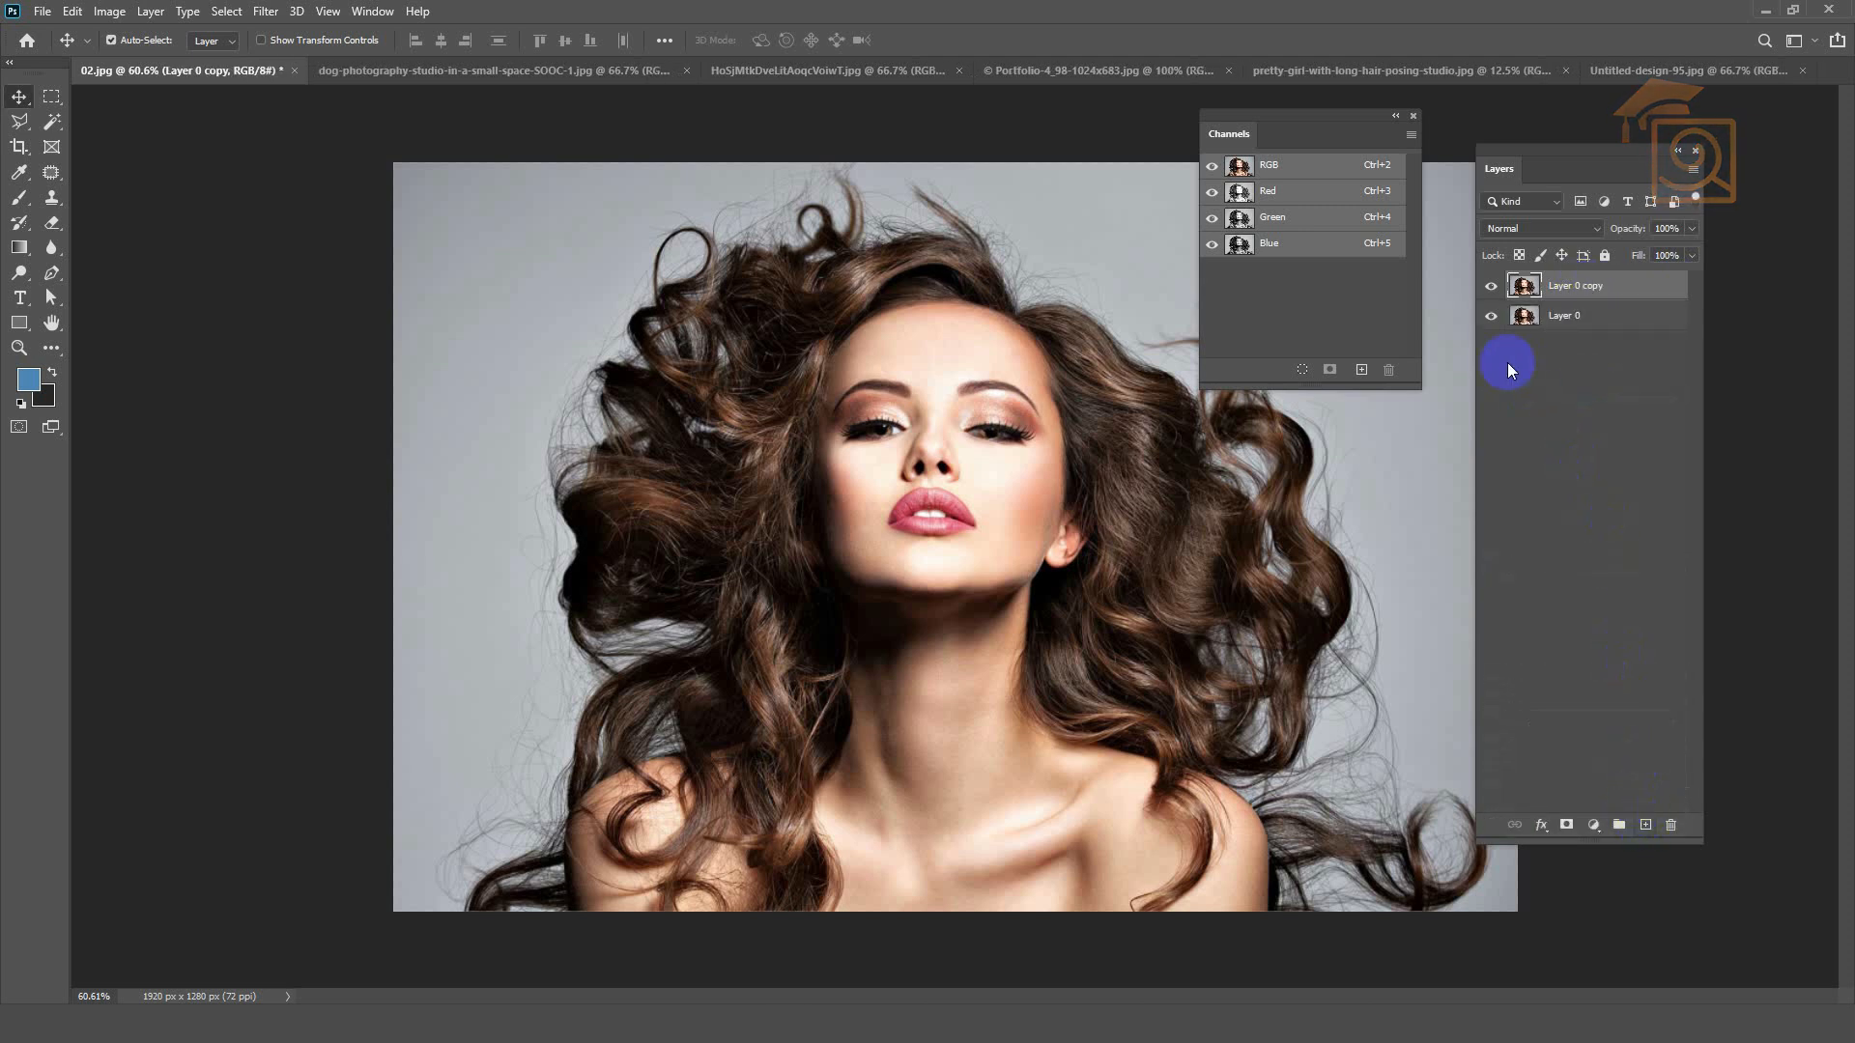
pyautogui.click(1491, 316)
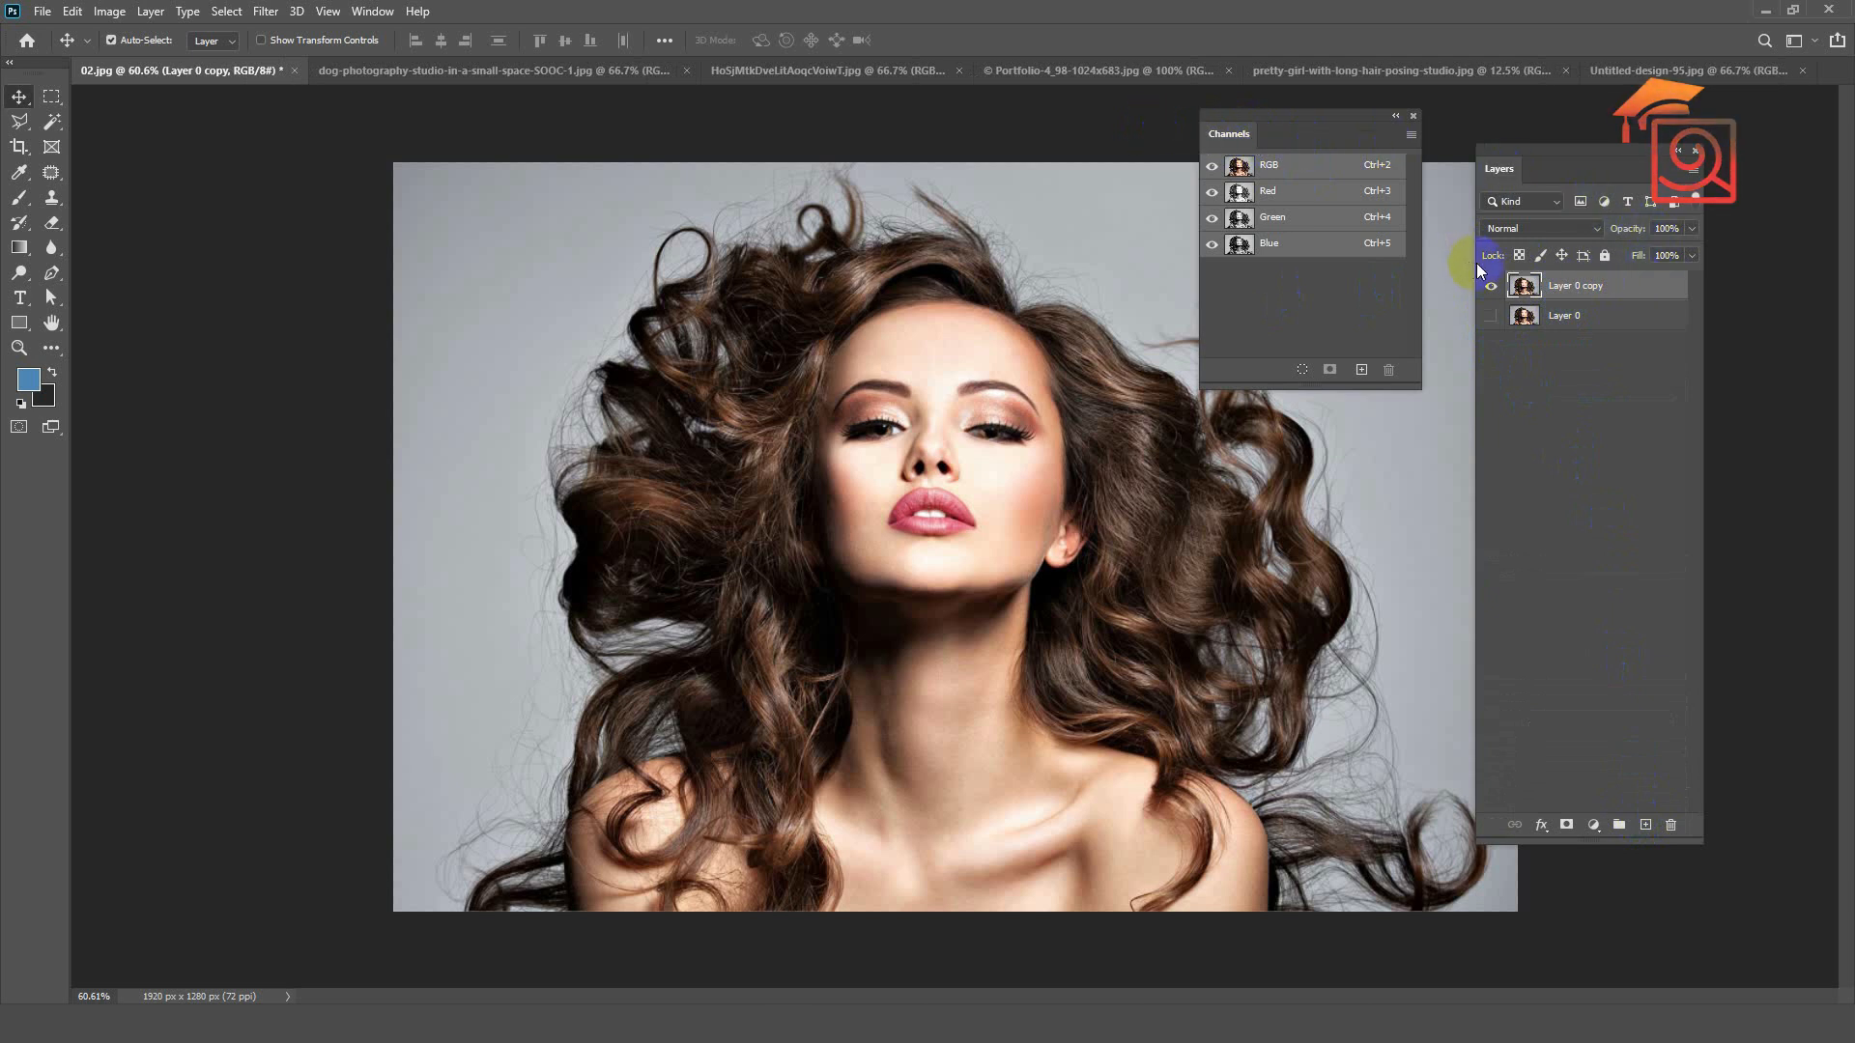
# Step: Dock Channels together with Layers in one panel group, show Channels and move the group clear of the photo
pyautogui.moveTo(1232, 128); pyautogui.dragTo(1546, 176)
pyautogui.click(1489, 181)
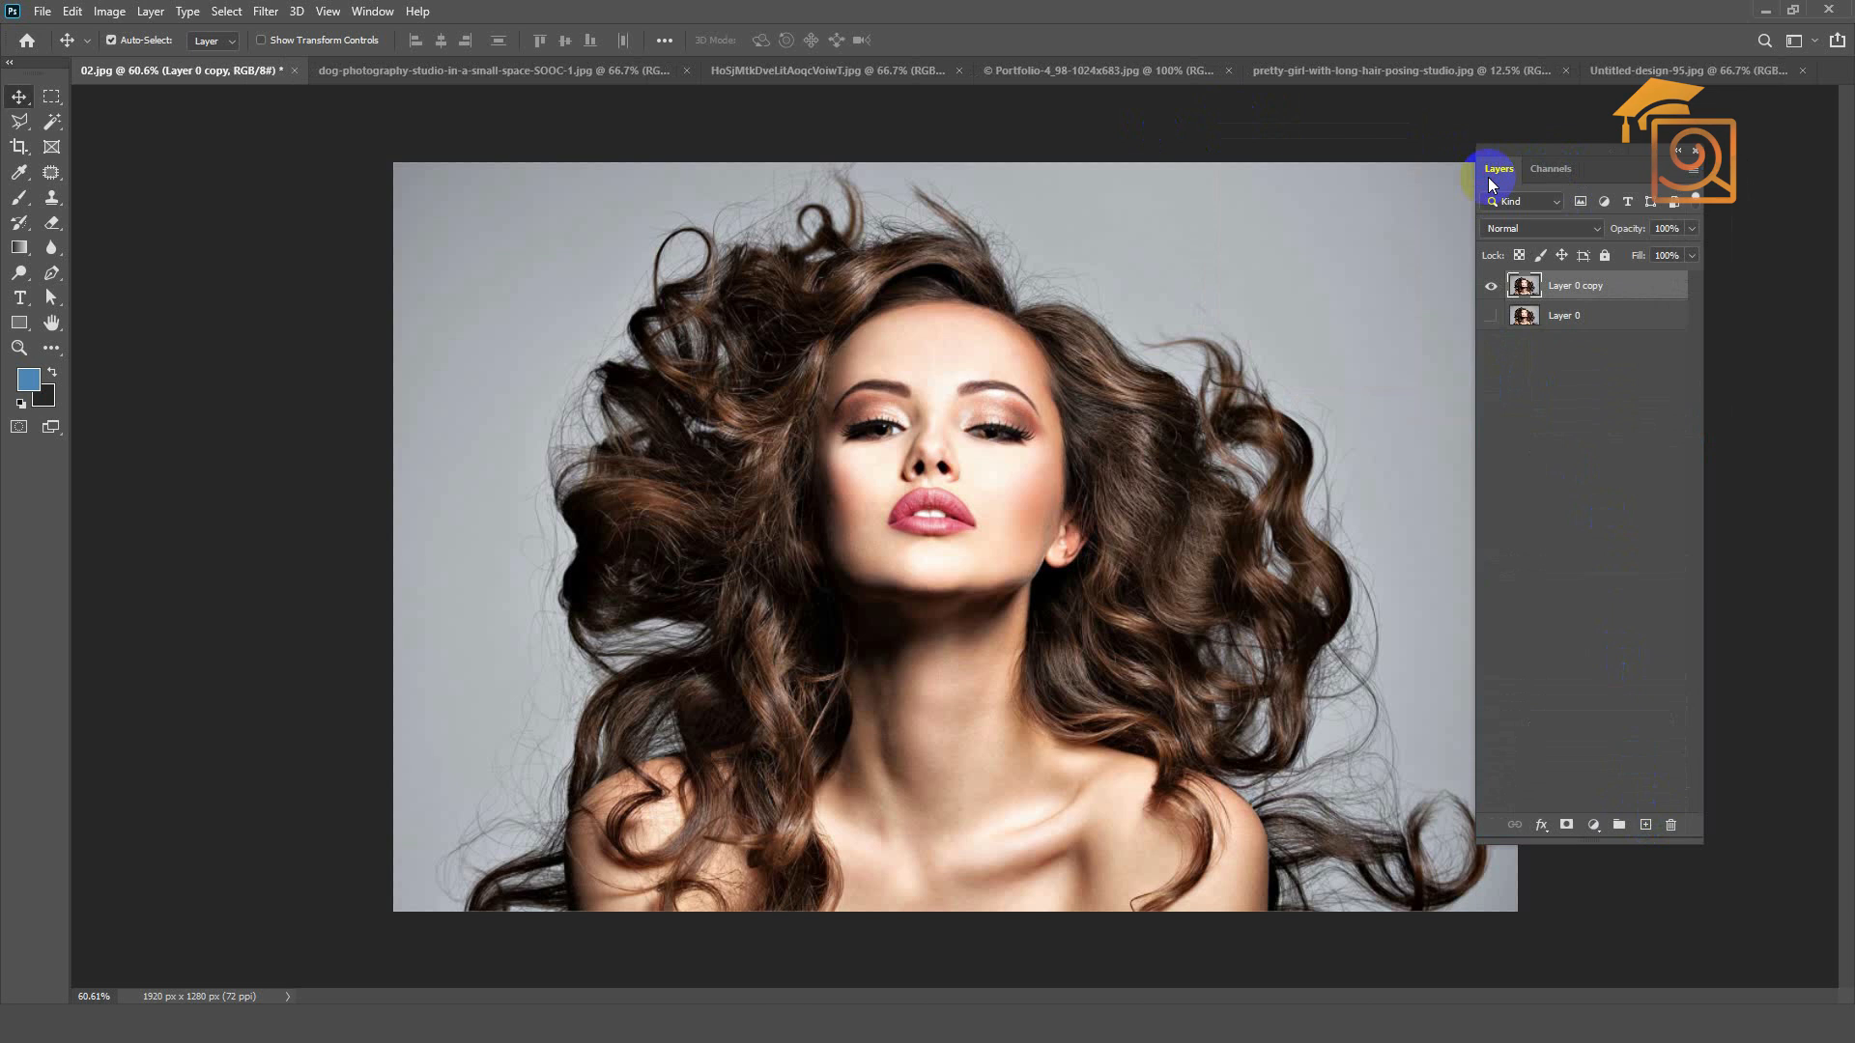
pyautogui.click(1562, 178)
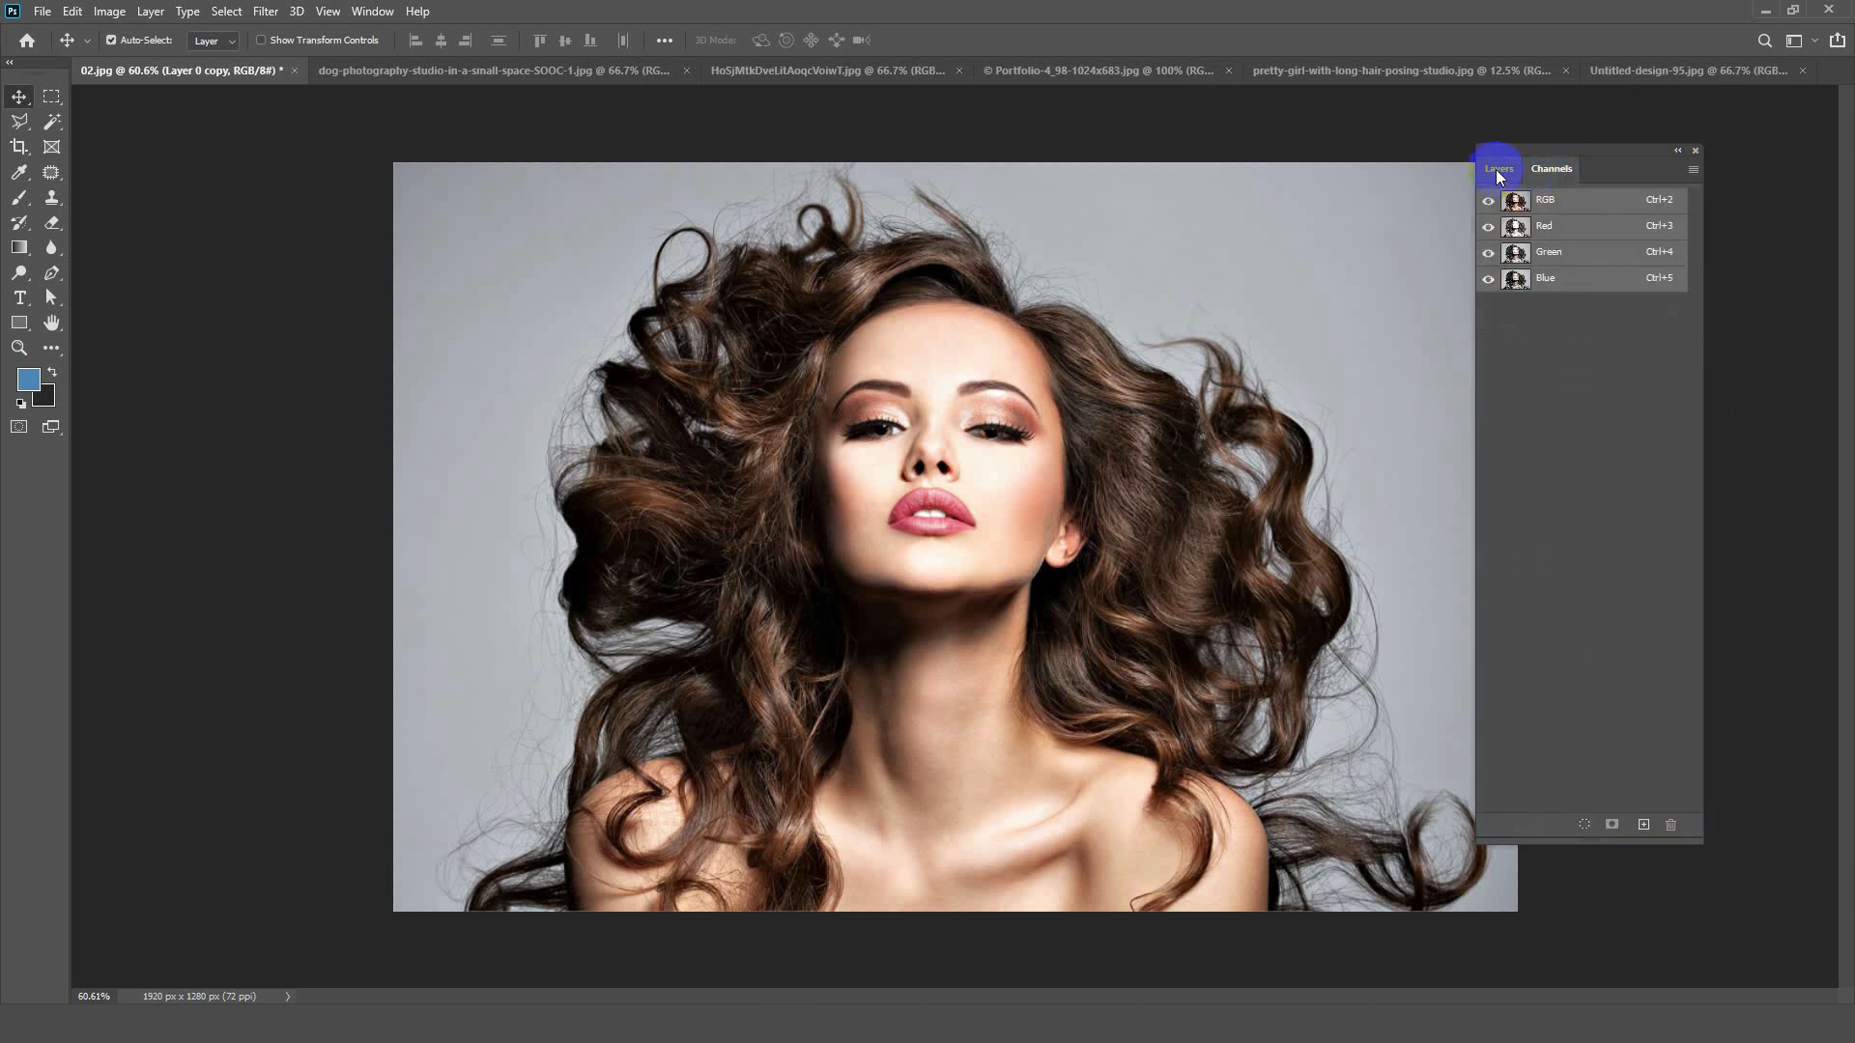
pyautogui.click(1500, 171)
pyautogui.click(1559, 172)
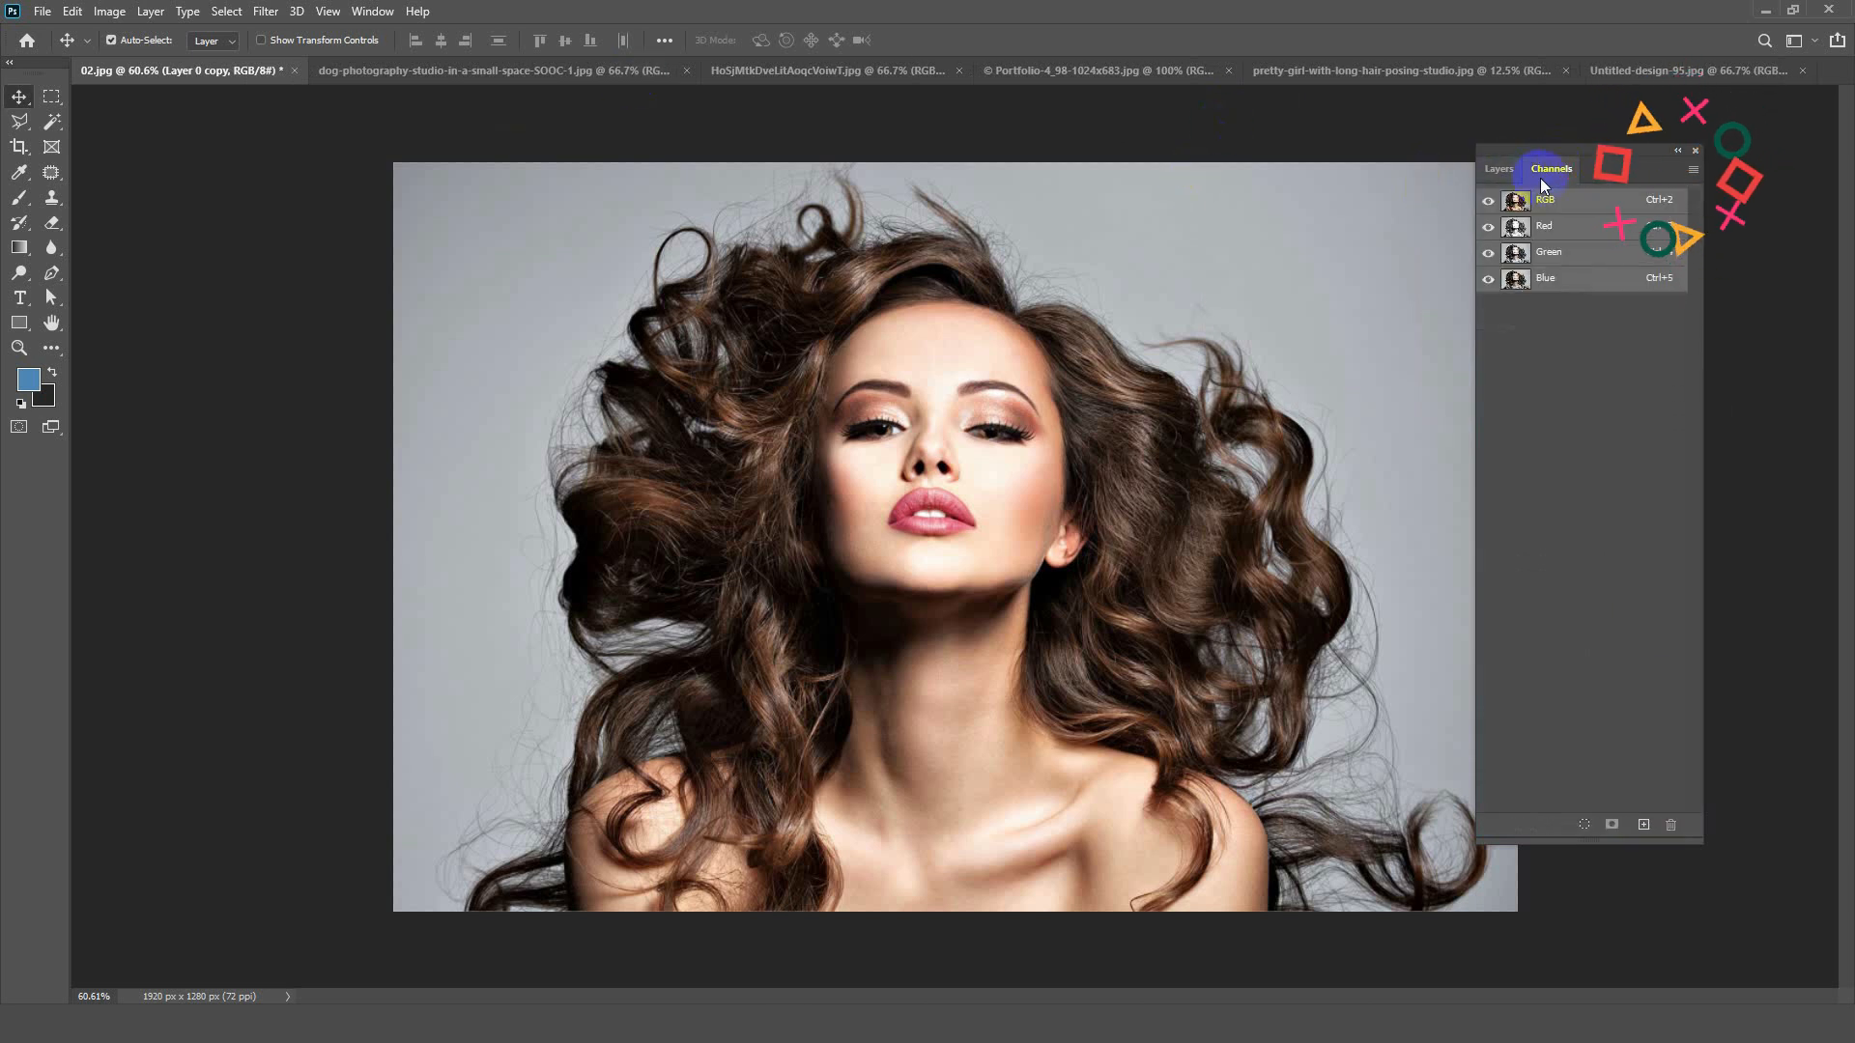
pyautogui.moveTo(1550, 152); pyautogui.dragTo(1618, 157)
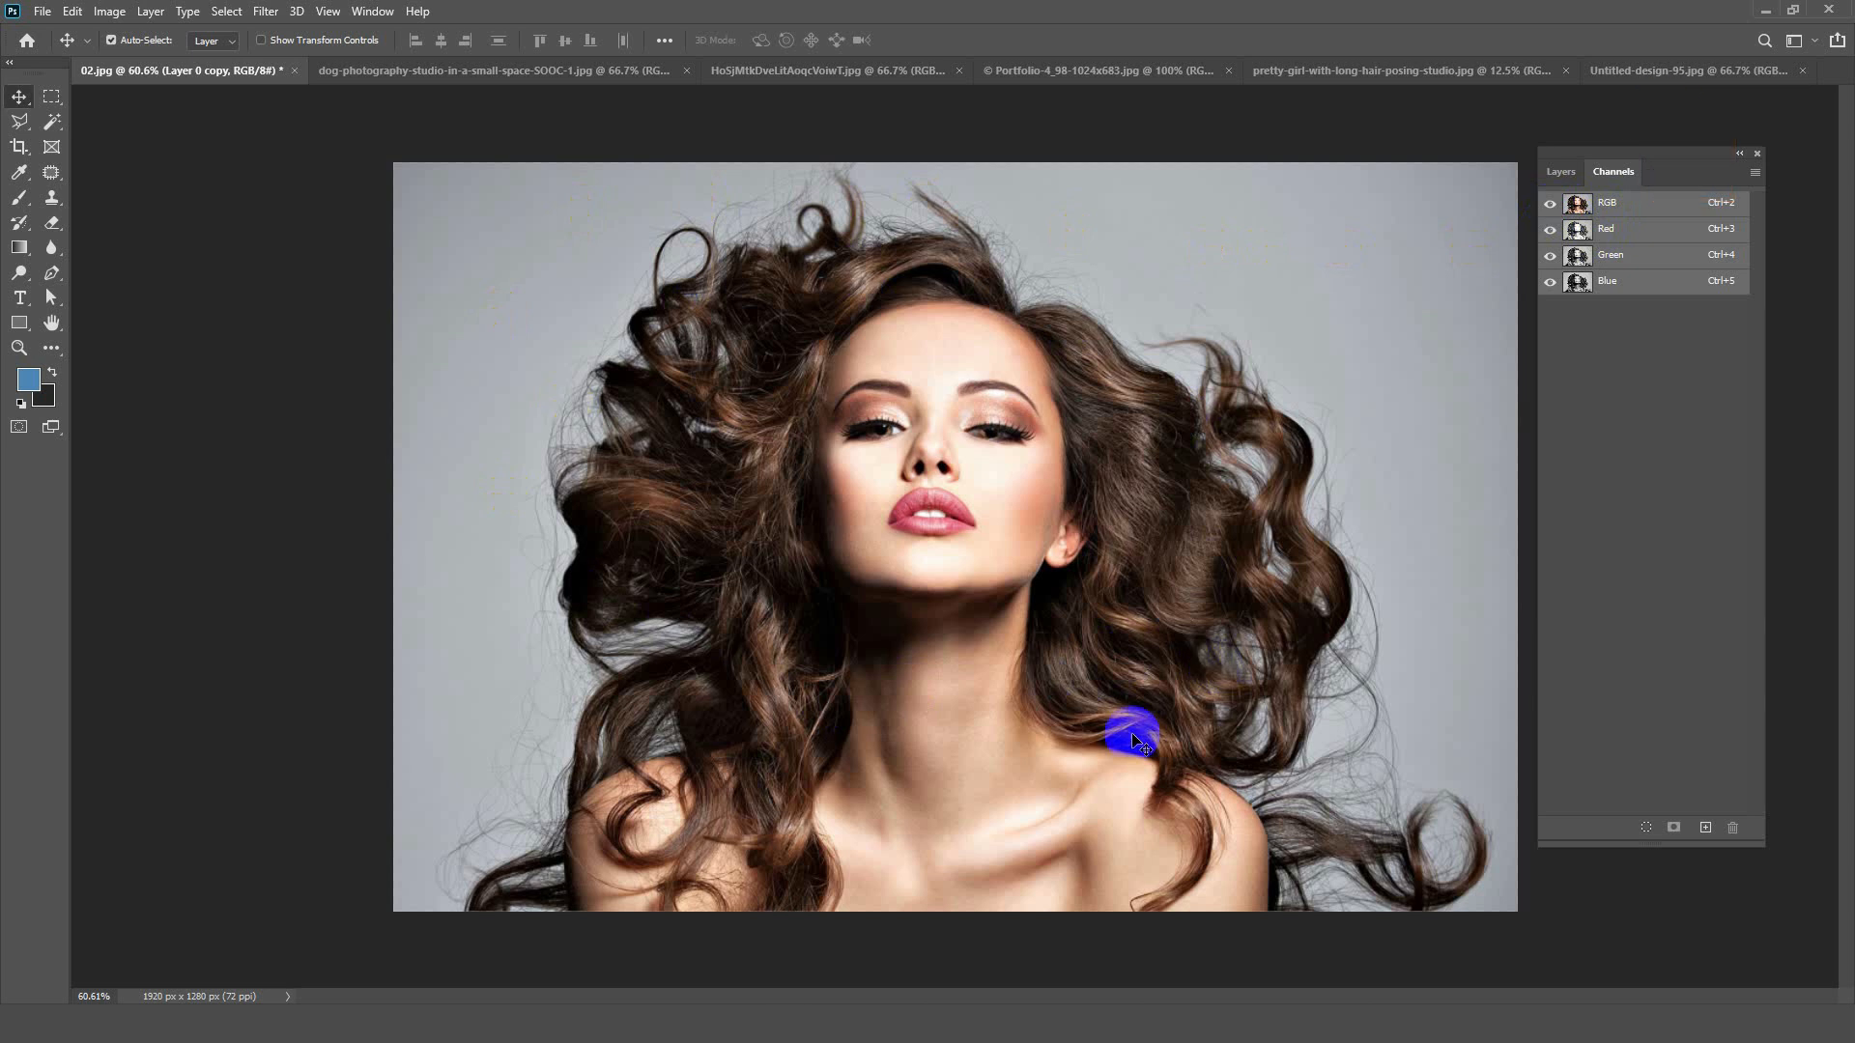
# Step: Examine the Red, Green and Blue channels individually against the RGB composite for contrast between hair and background
pyautogui.click(1622, 234)
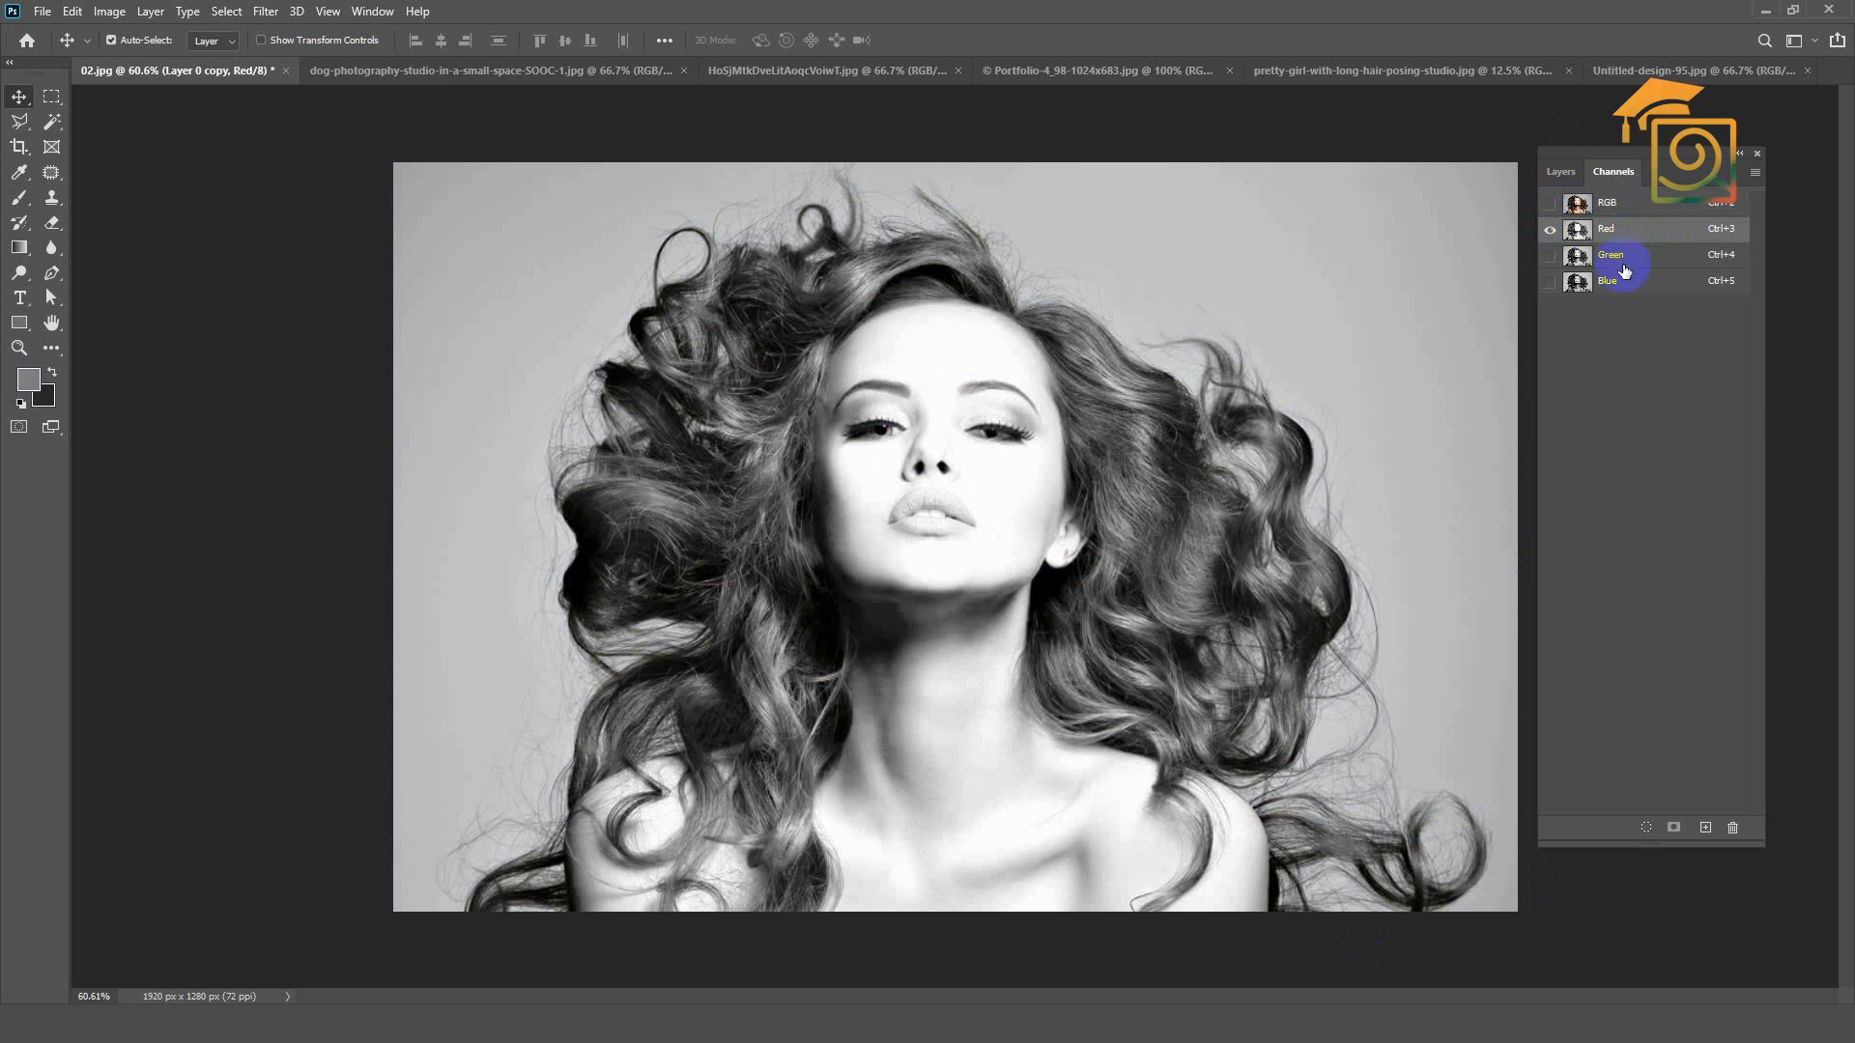
pyautogui.click(1611, 213)
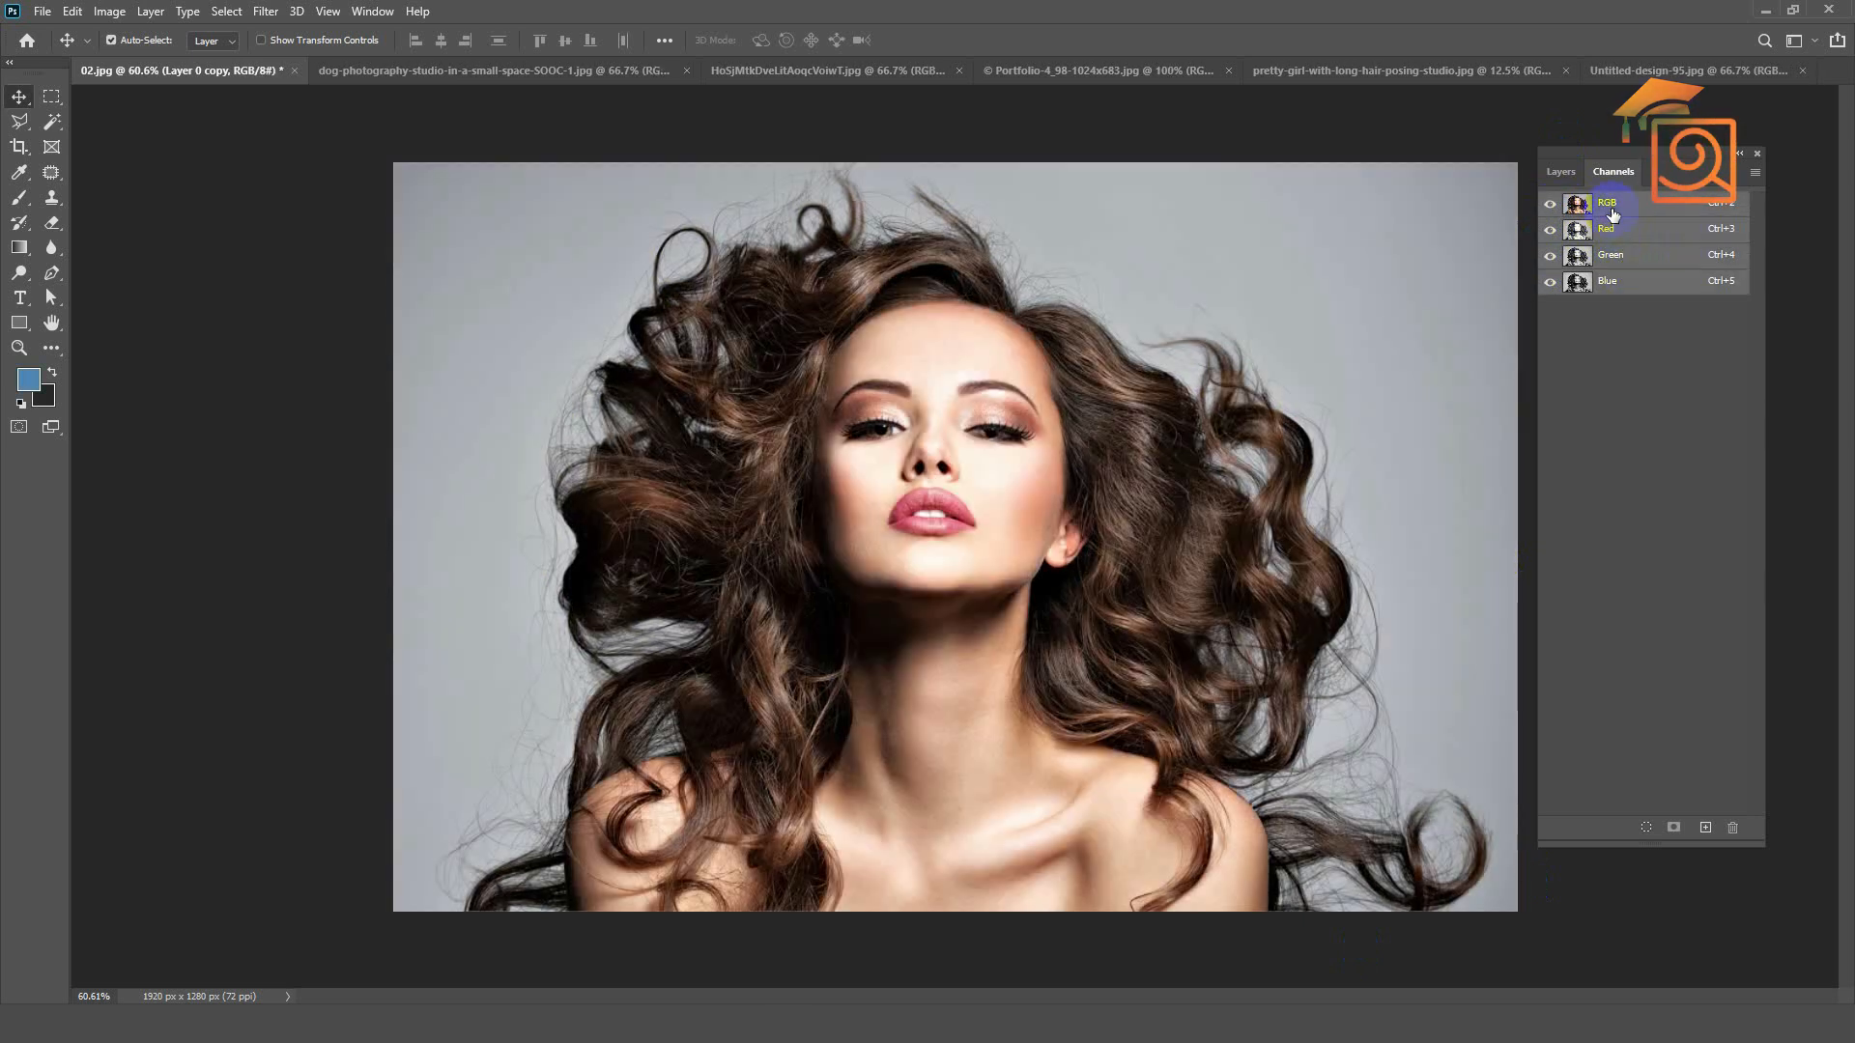
pyautogui.click(1620, 240)
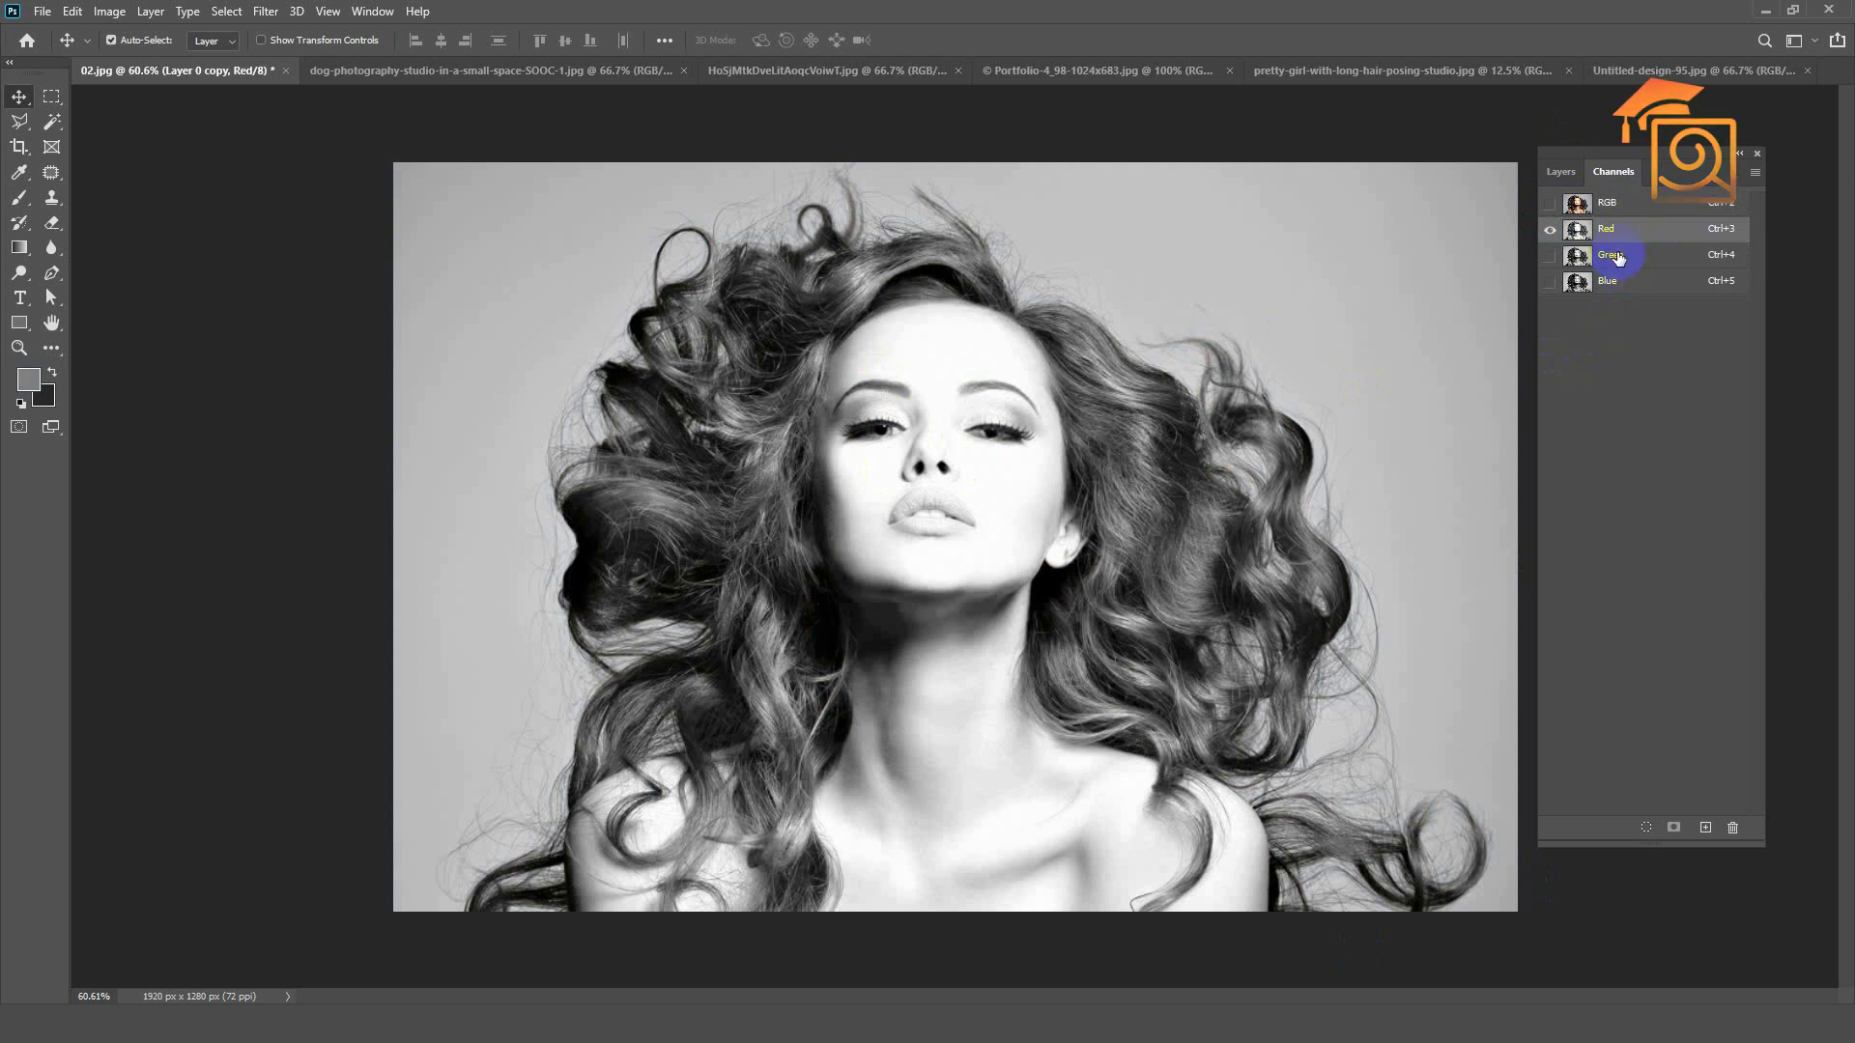
pyautogui.click(1614, 257)
pyautogui.hotkey('ctrl', '2')
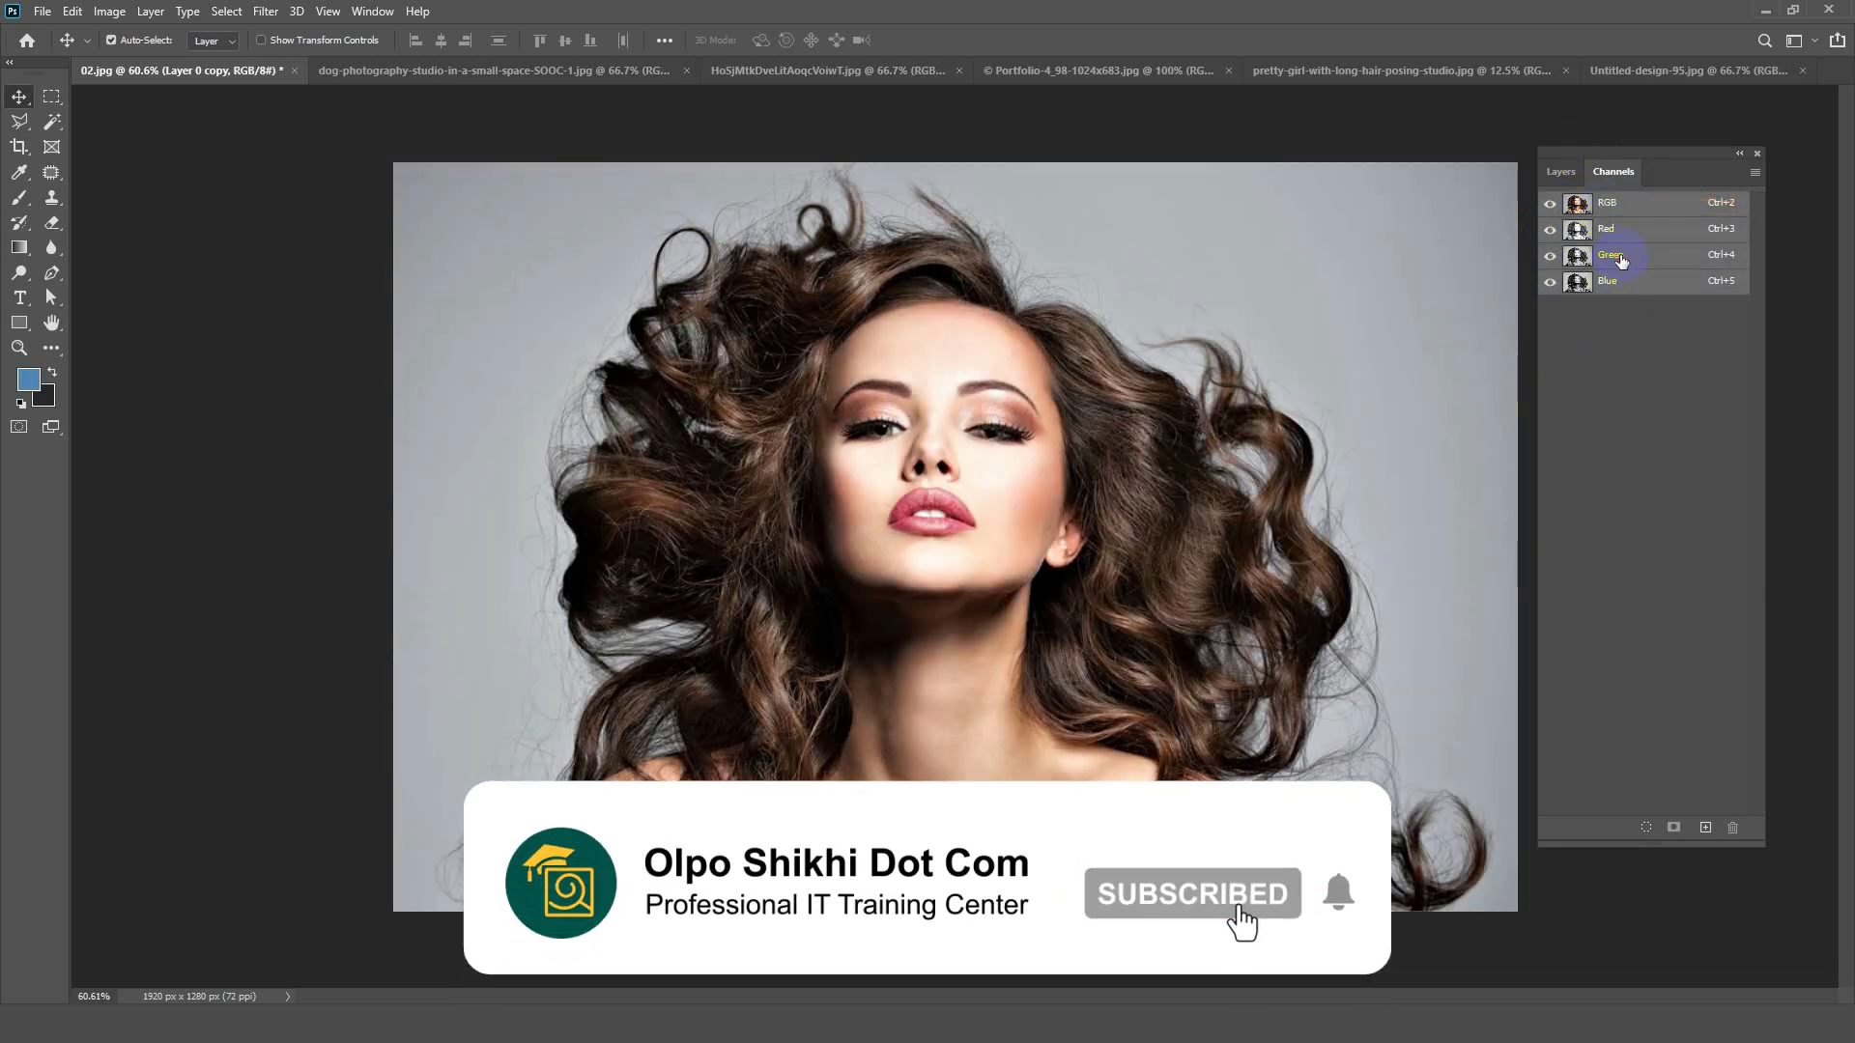
pyautogui.click(1620, 259)
pyautogui.click(1616, 283)
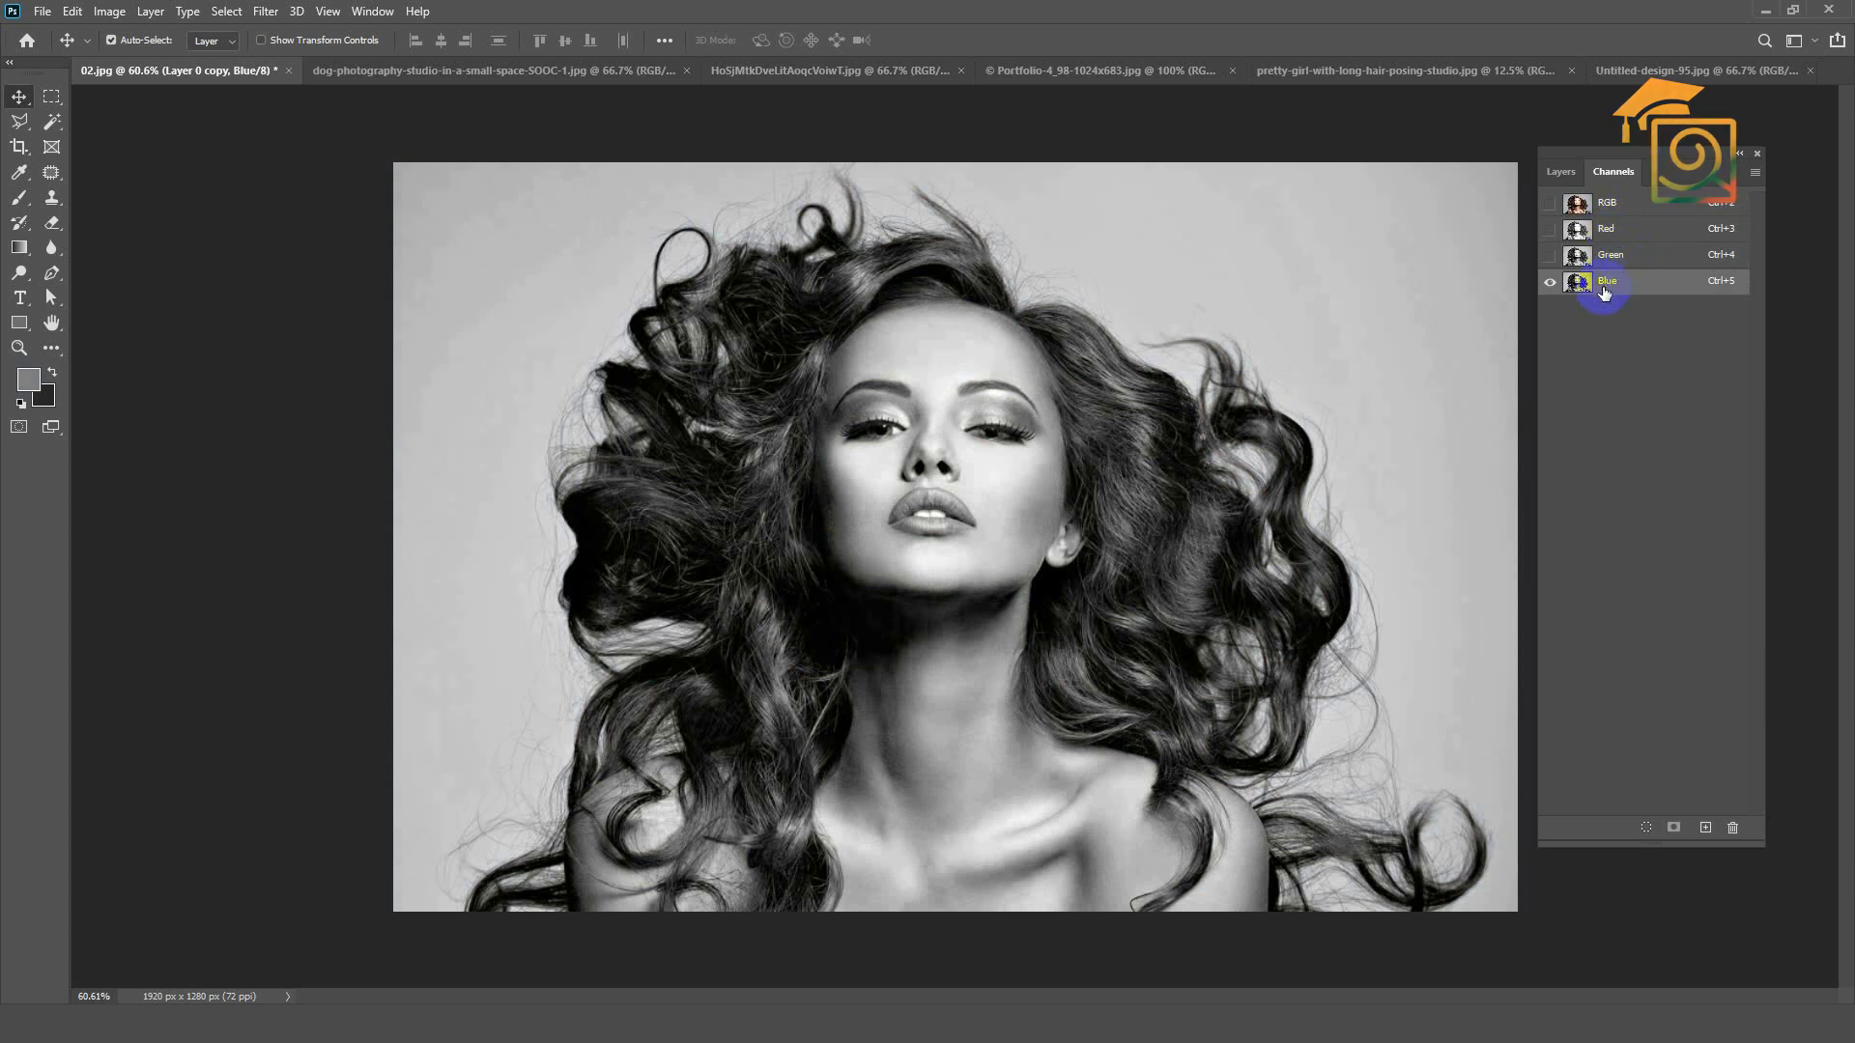
pyautogui.click(1604, 233)
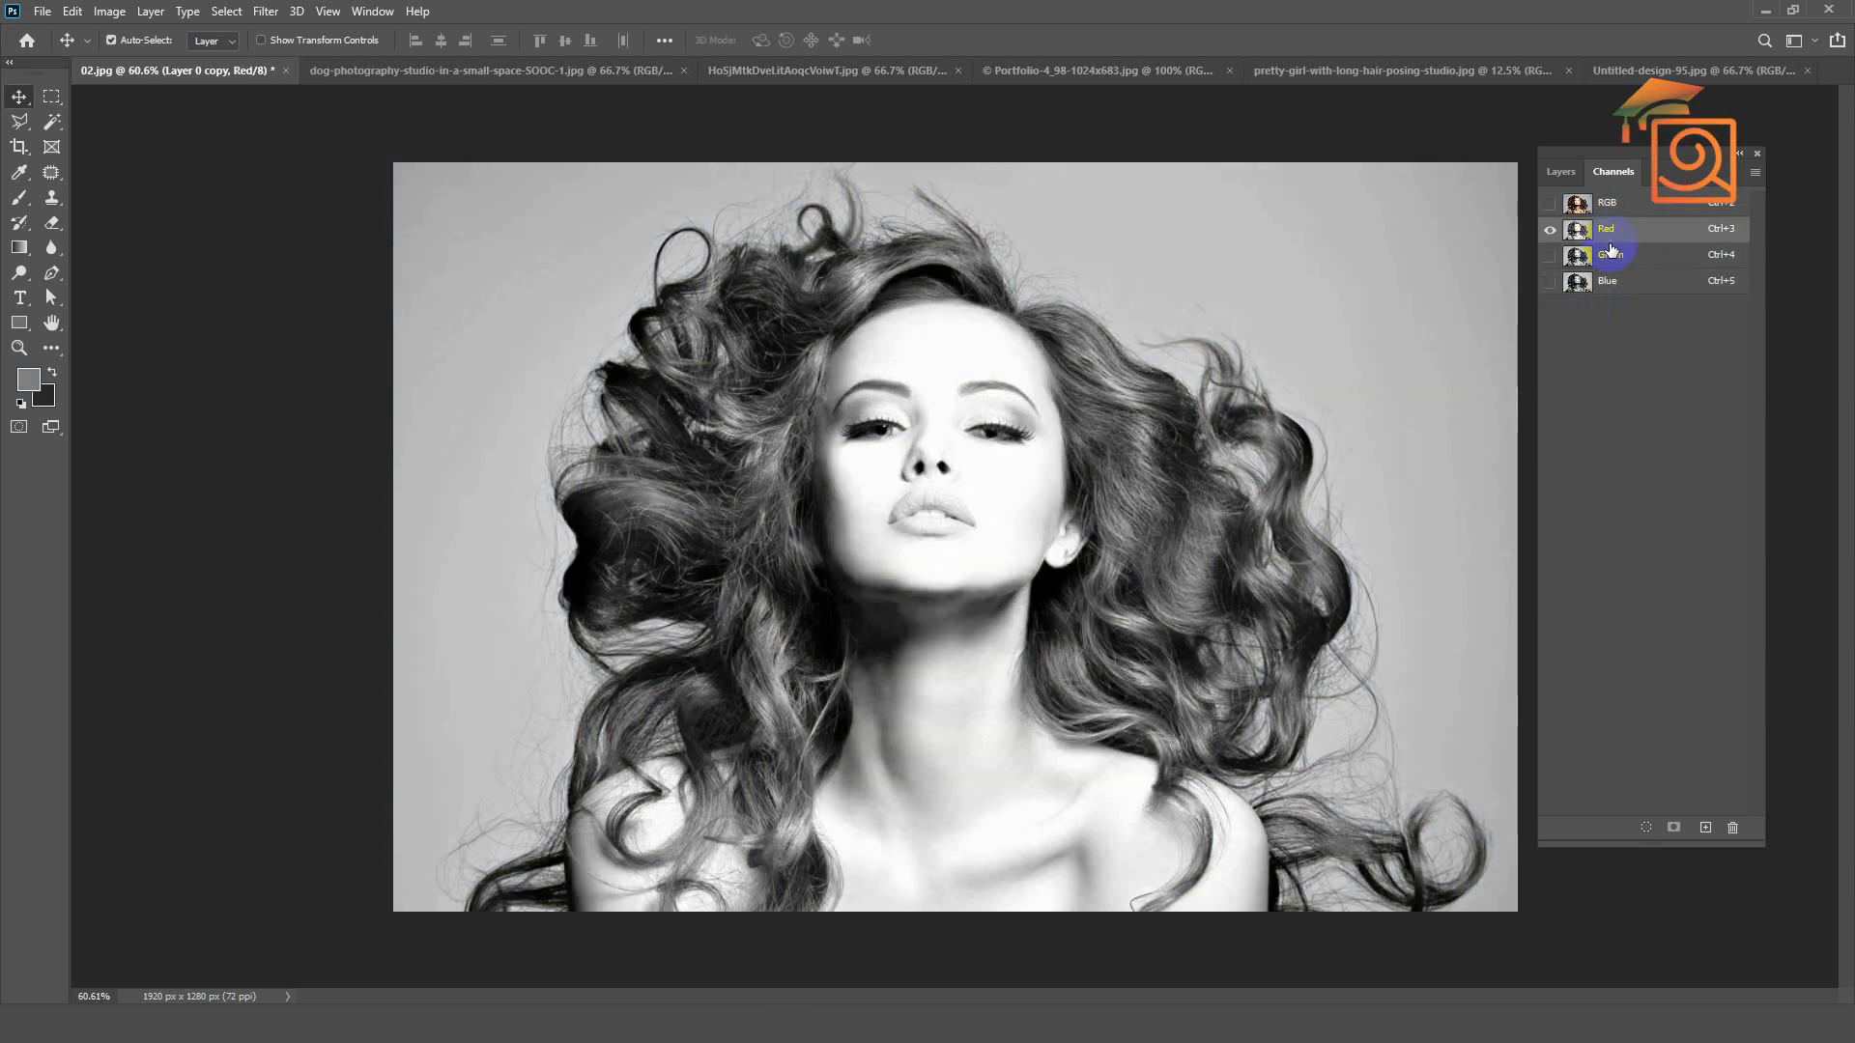
pyautogui.click(1618, 261)
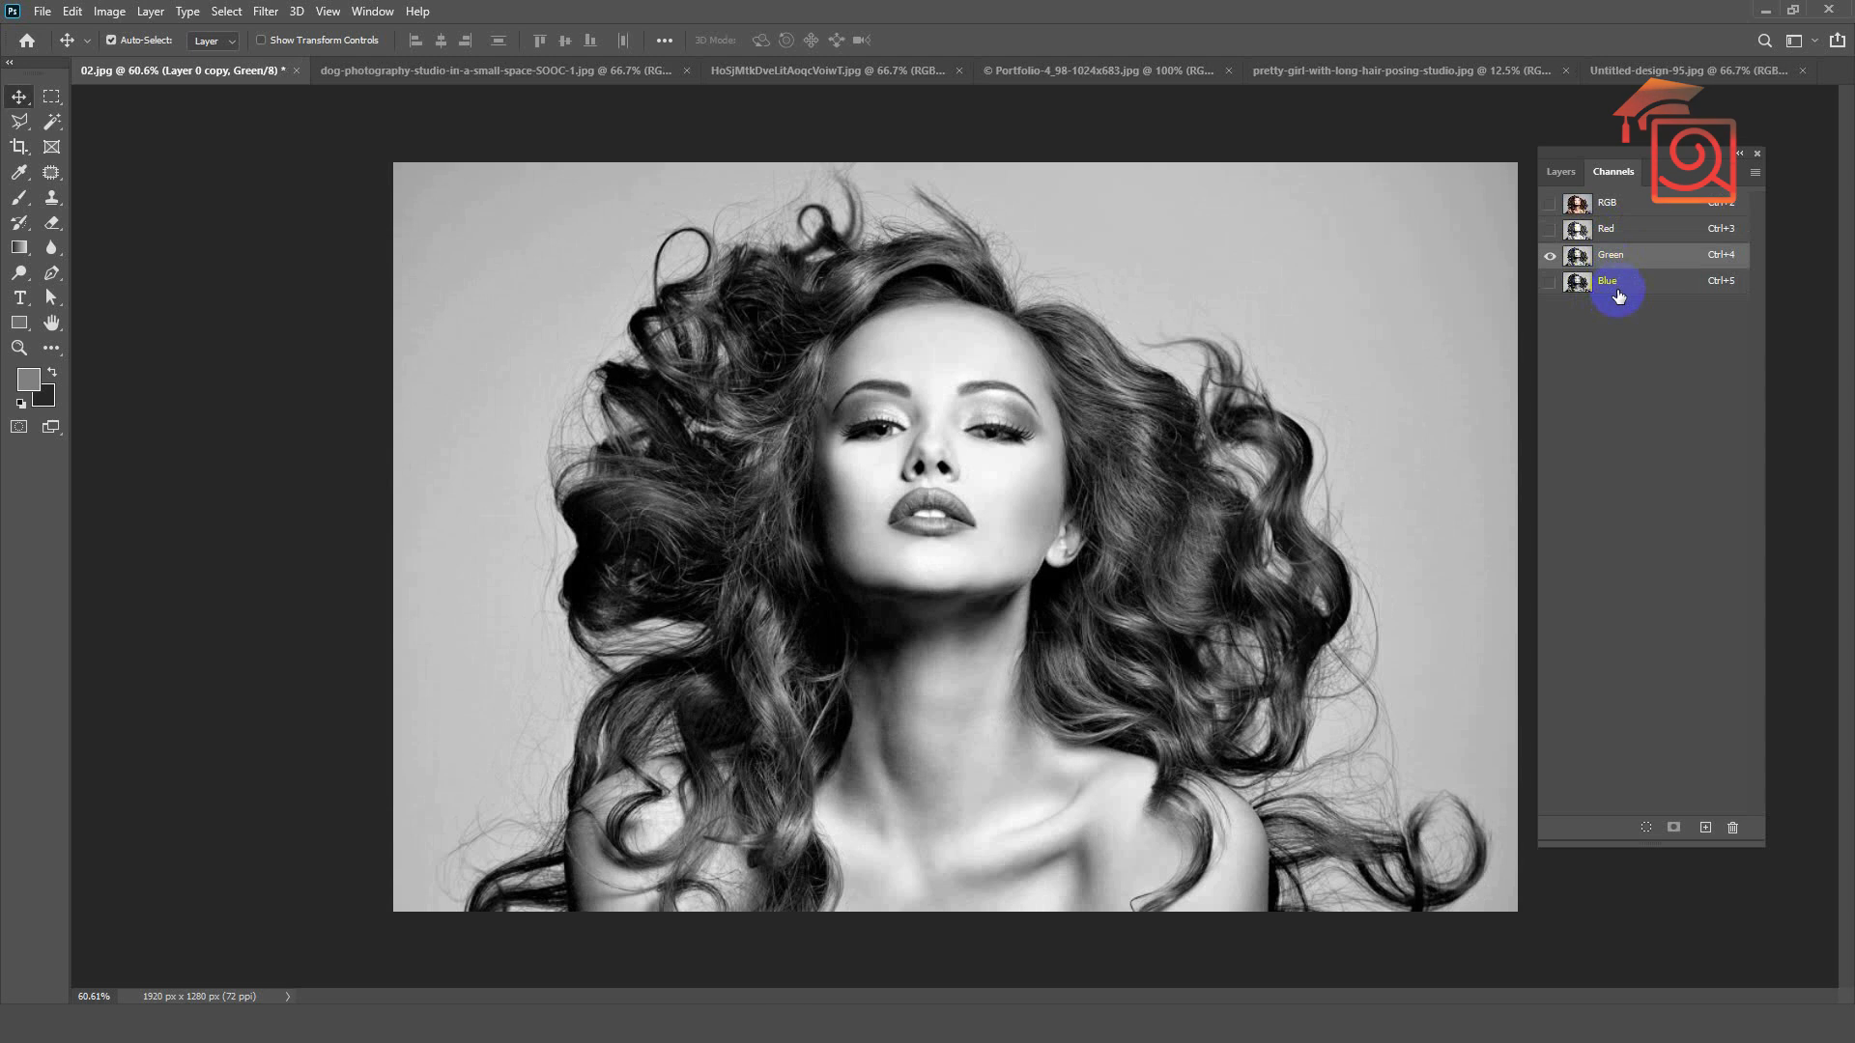
pyautogui.click(1617, 287)
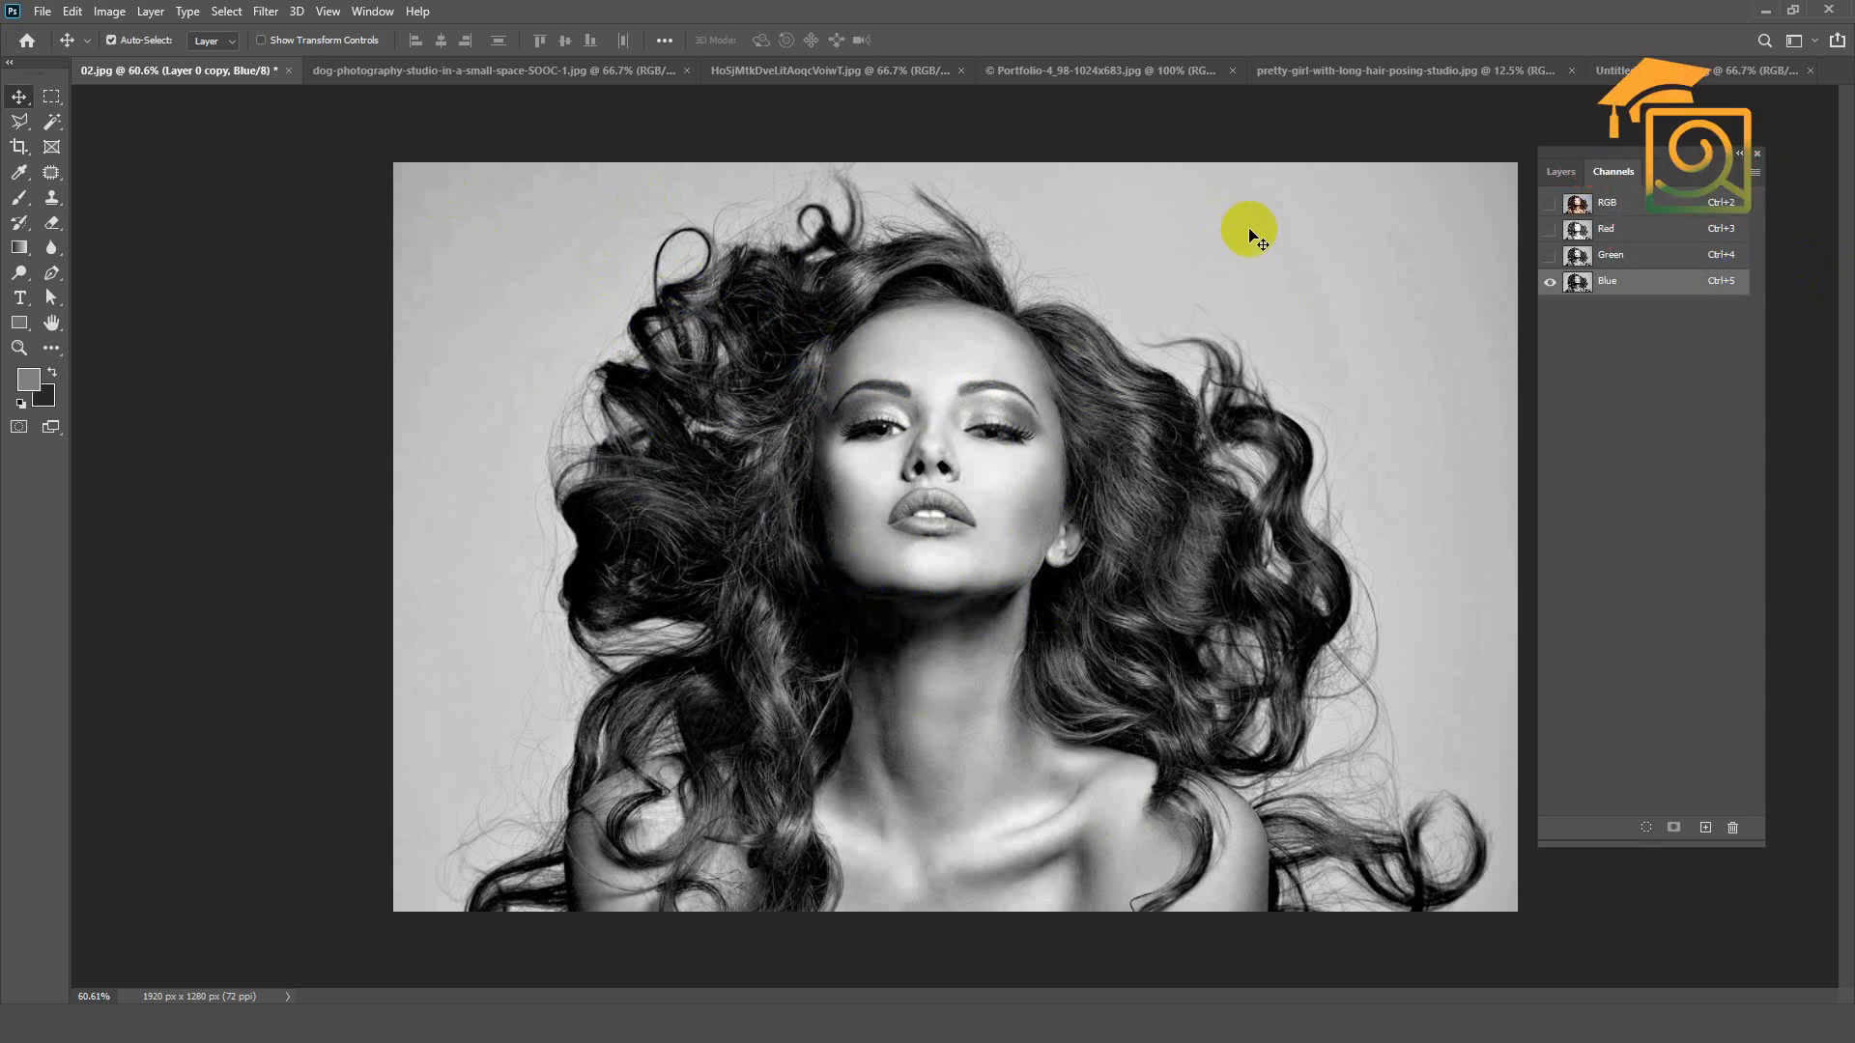
# Step: Compare the three colour channels again, alternating between Green and Blue to judge which separates the dark hair best
pyautogui.click(1613, 257)
pyautogui.click(1611, 232)
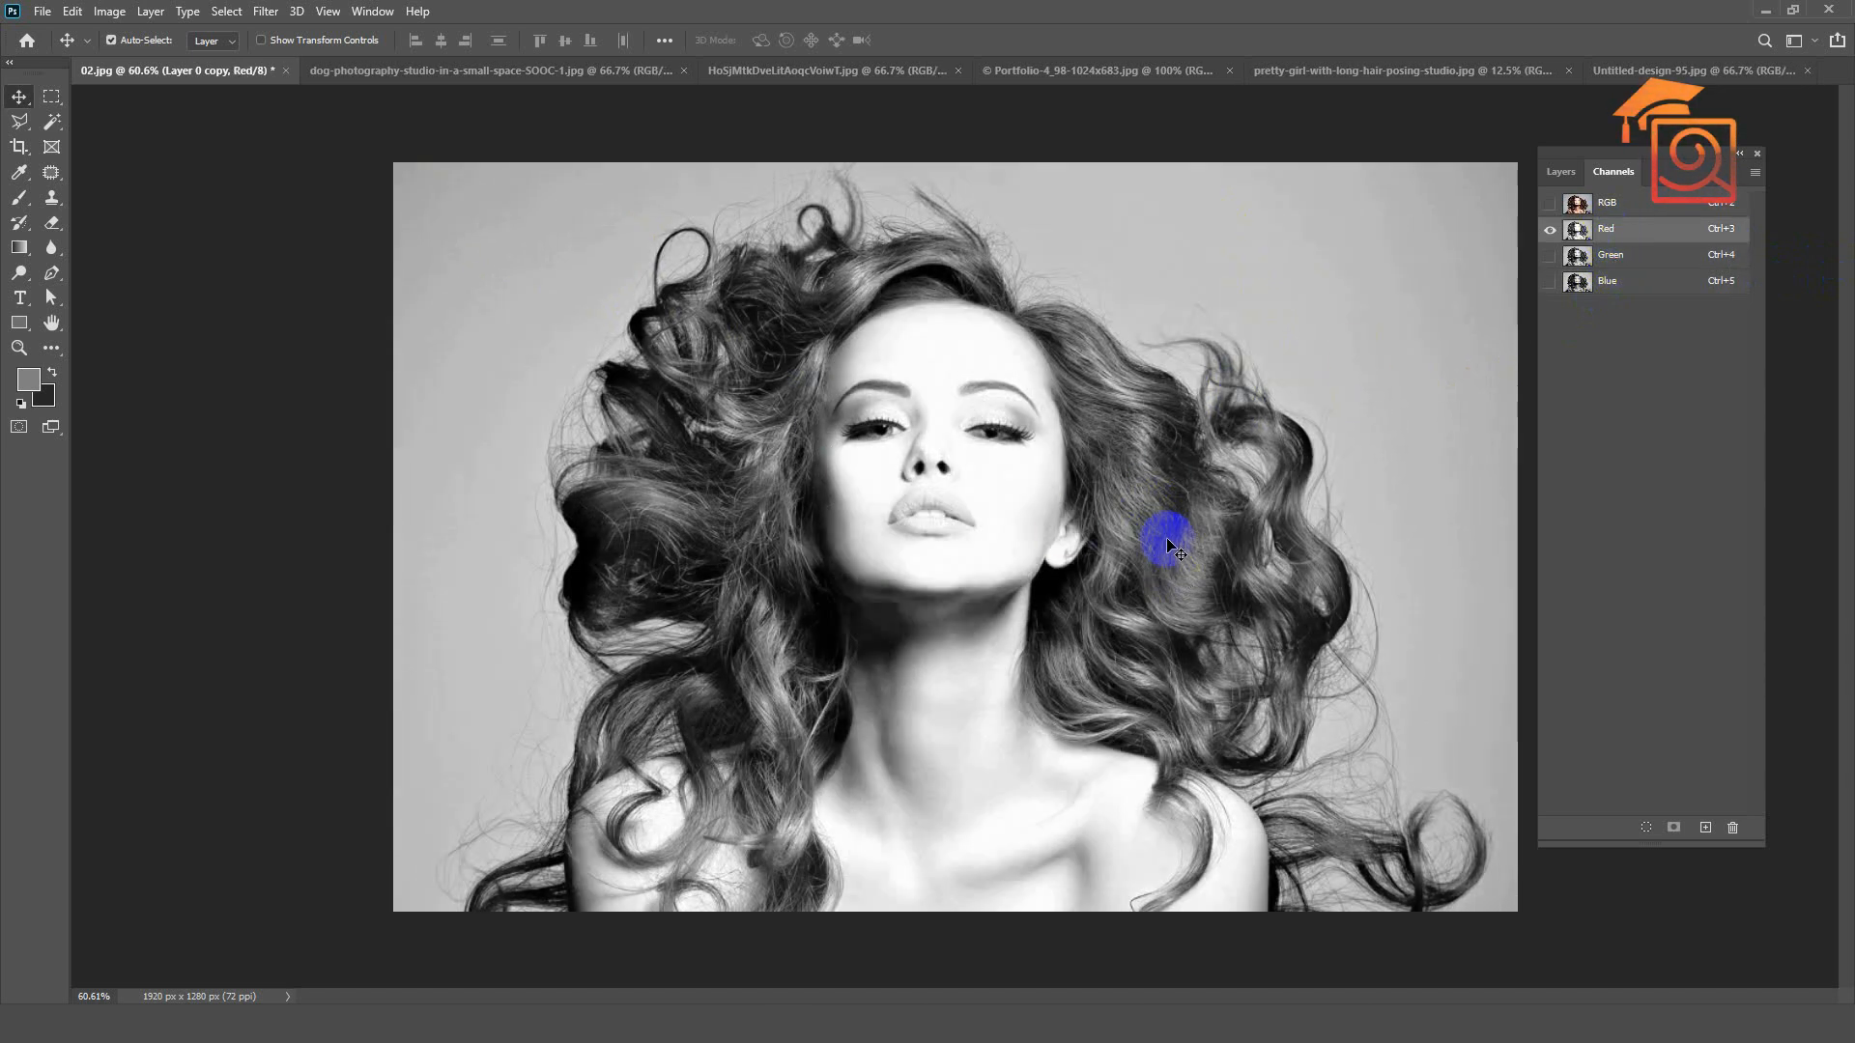
pyautogui.click(1609, 268)
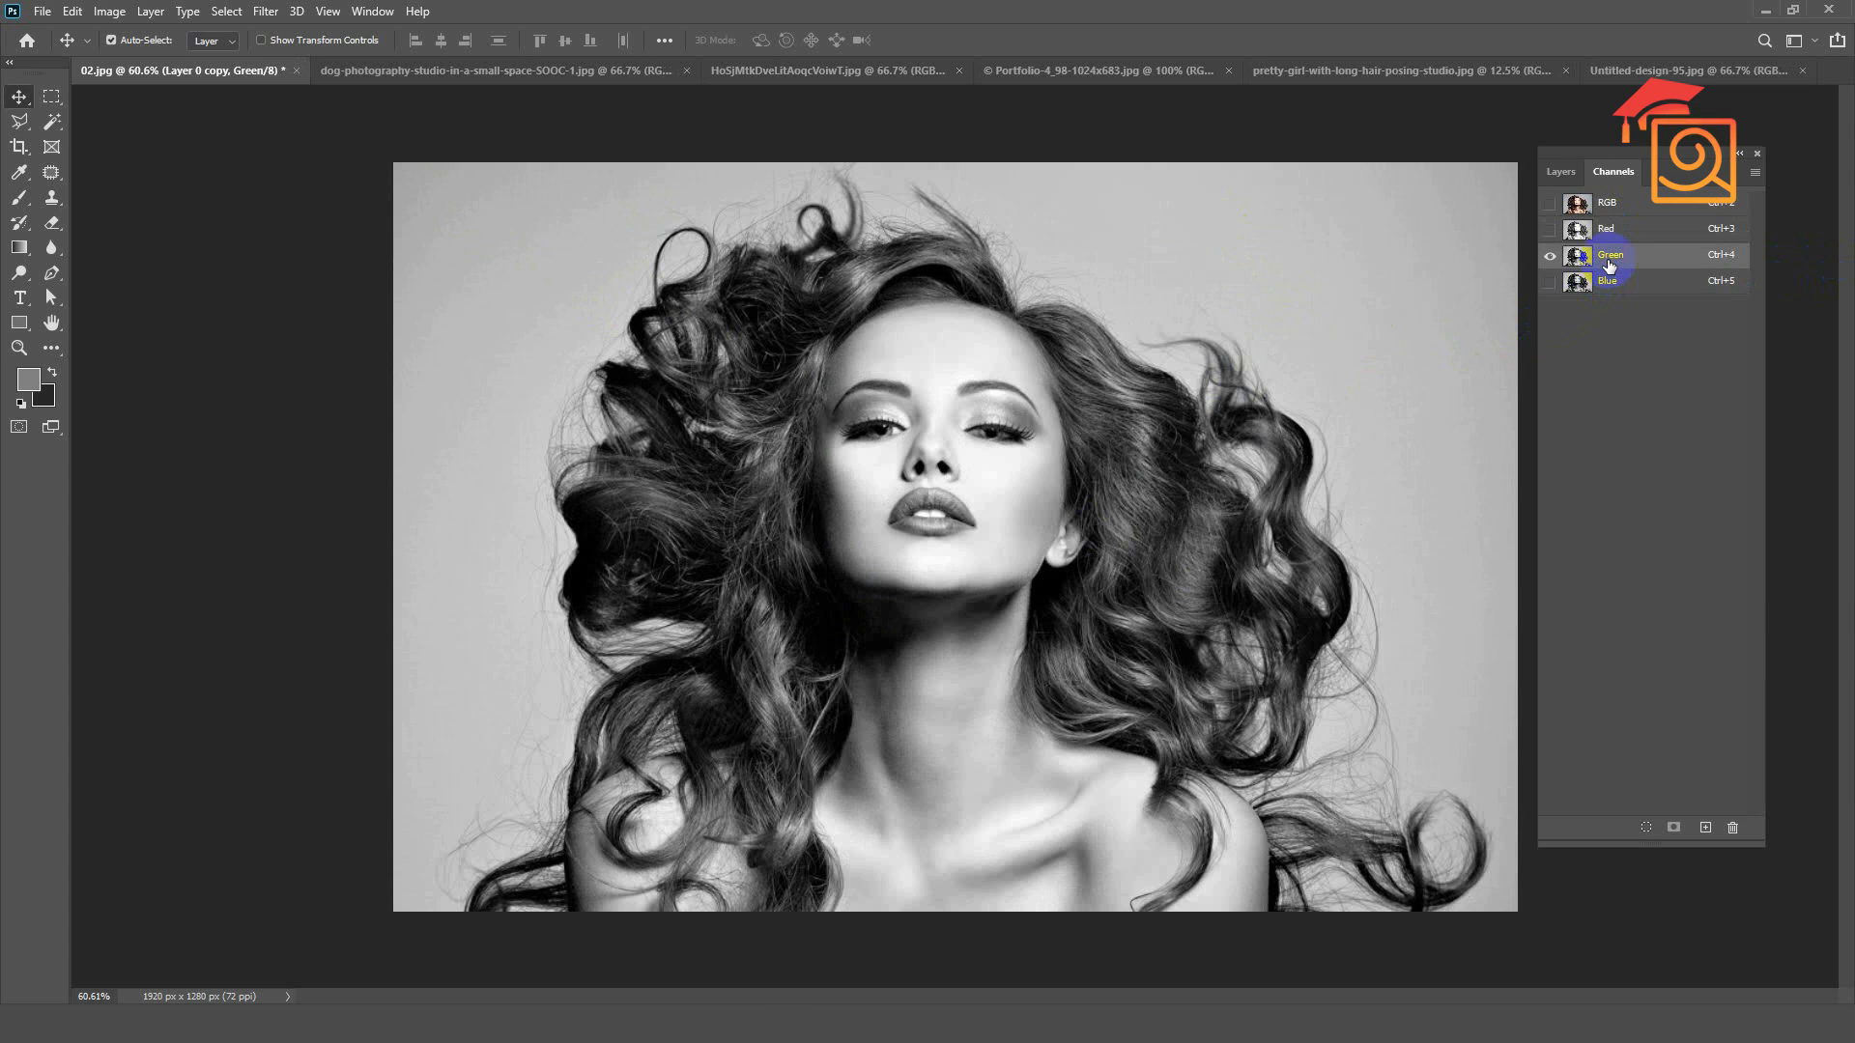
pyautogui.click(1614, 282)
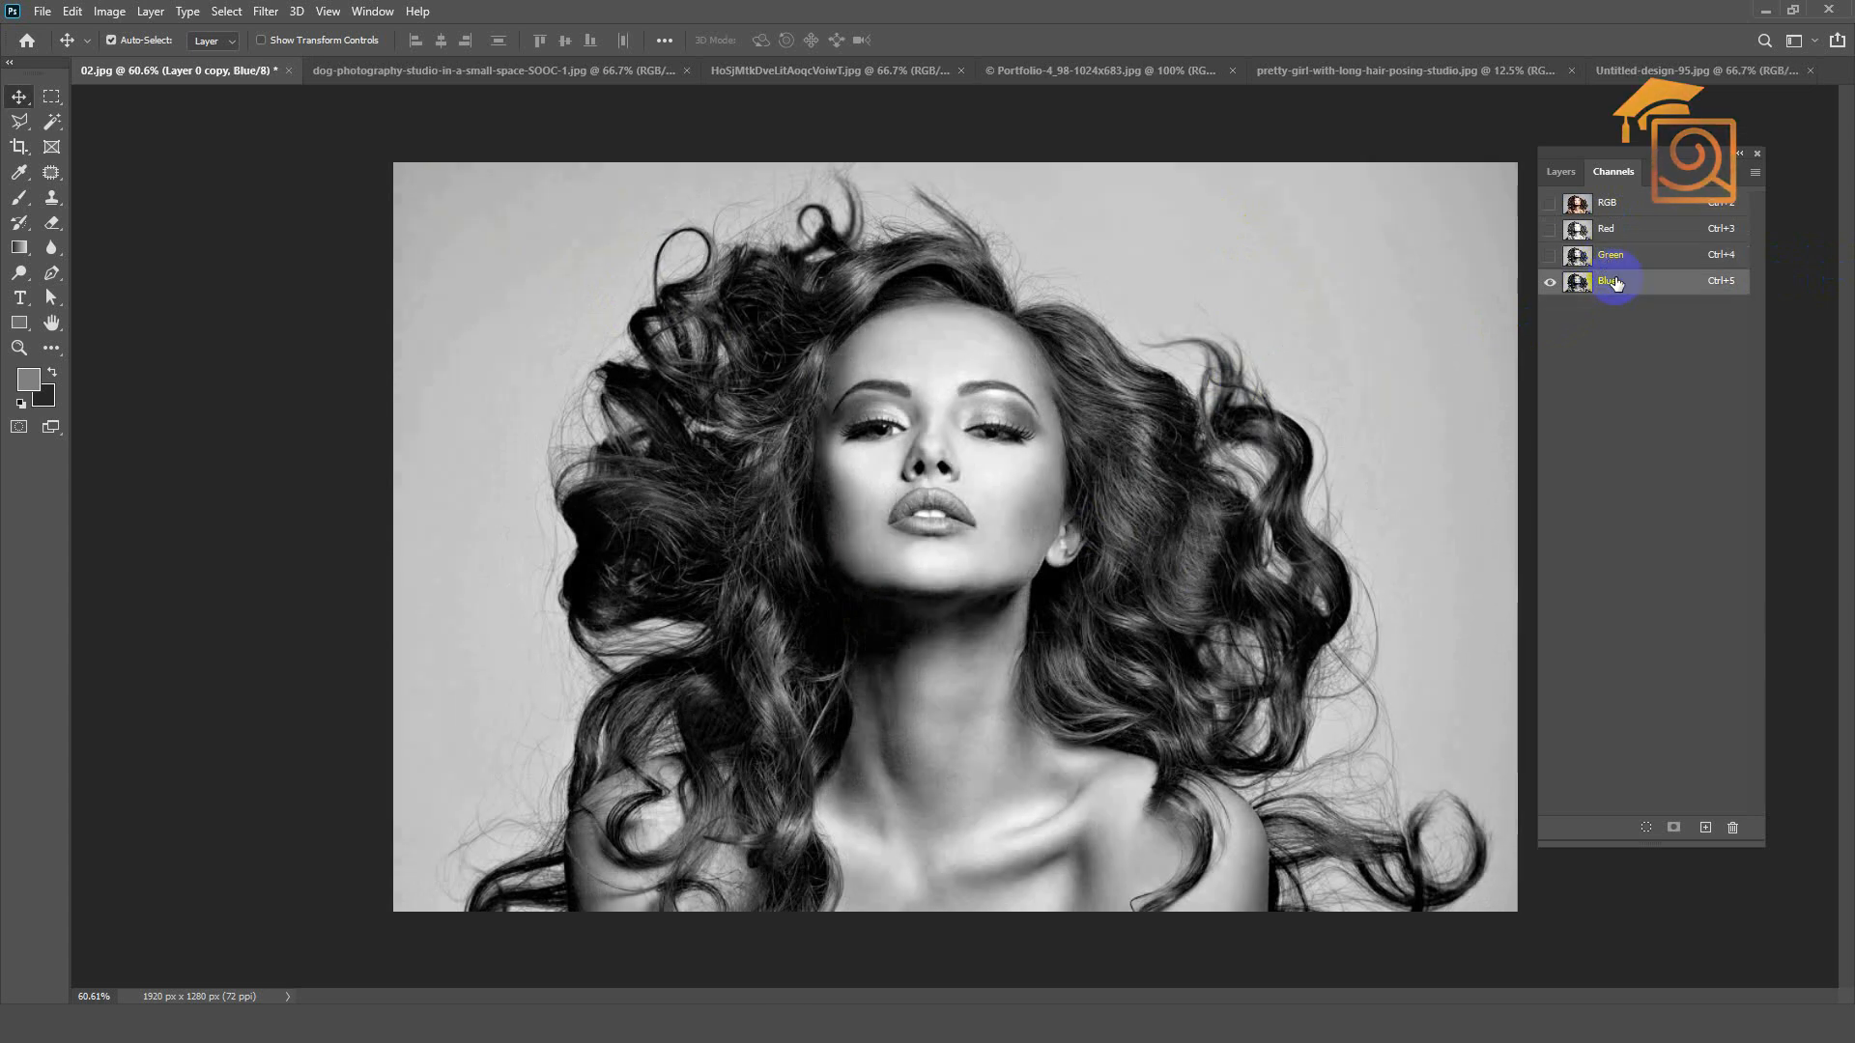
pyautogui.click(1617, 262)
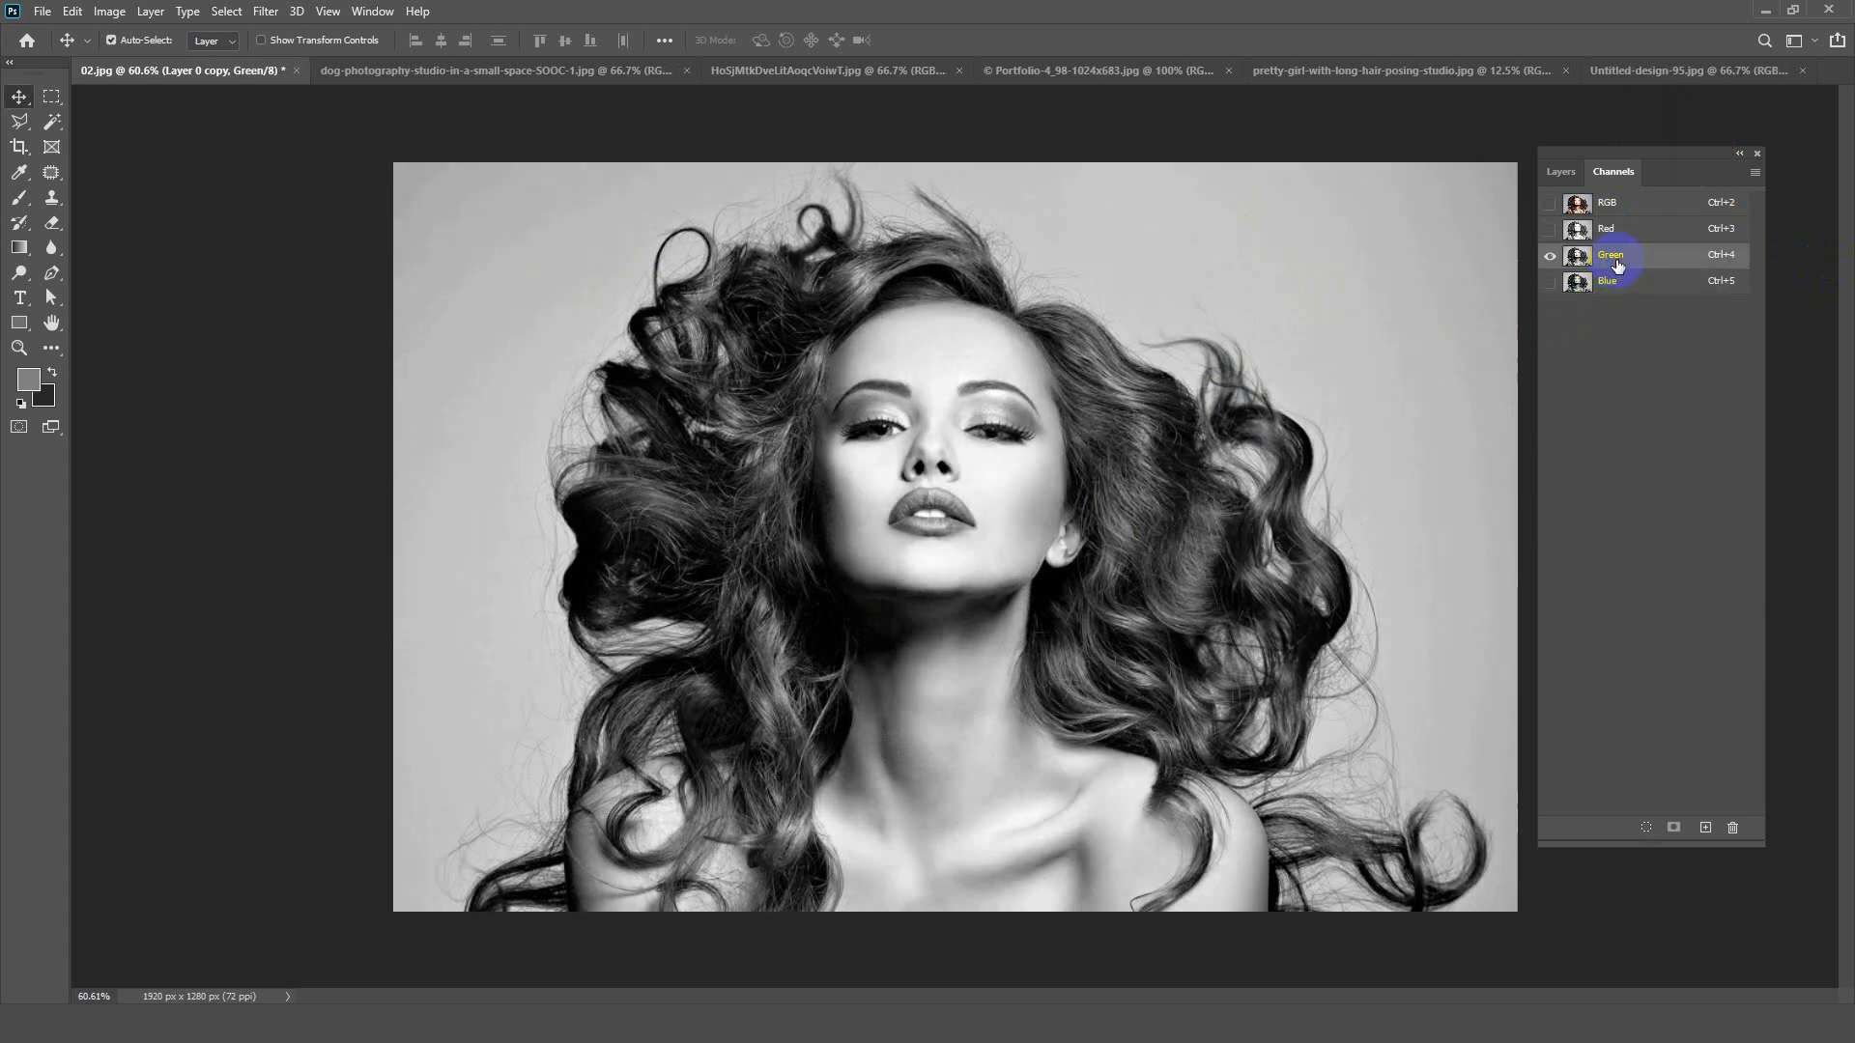
pyautogui.click(1616, 280)
pyautogui.click(1613, 259)
# Step: Duplicate the Blue channel and make the copy the active channel
pyautogui.click(1614, 282)
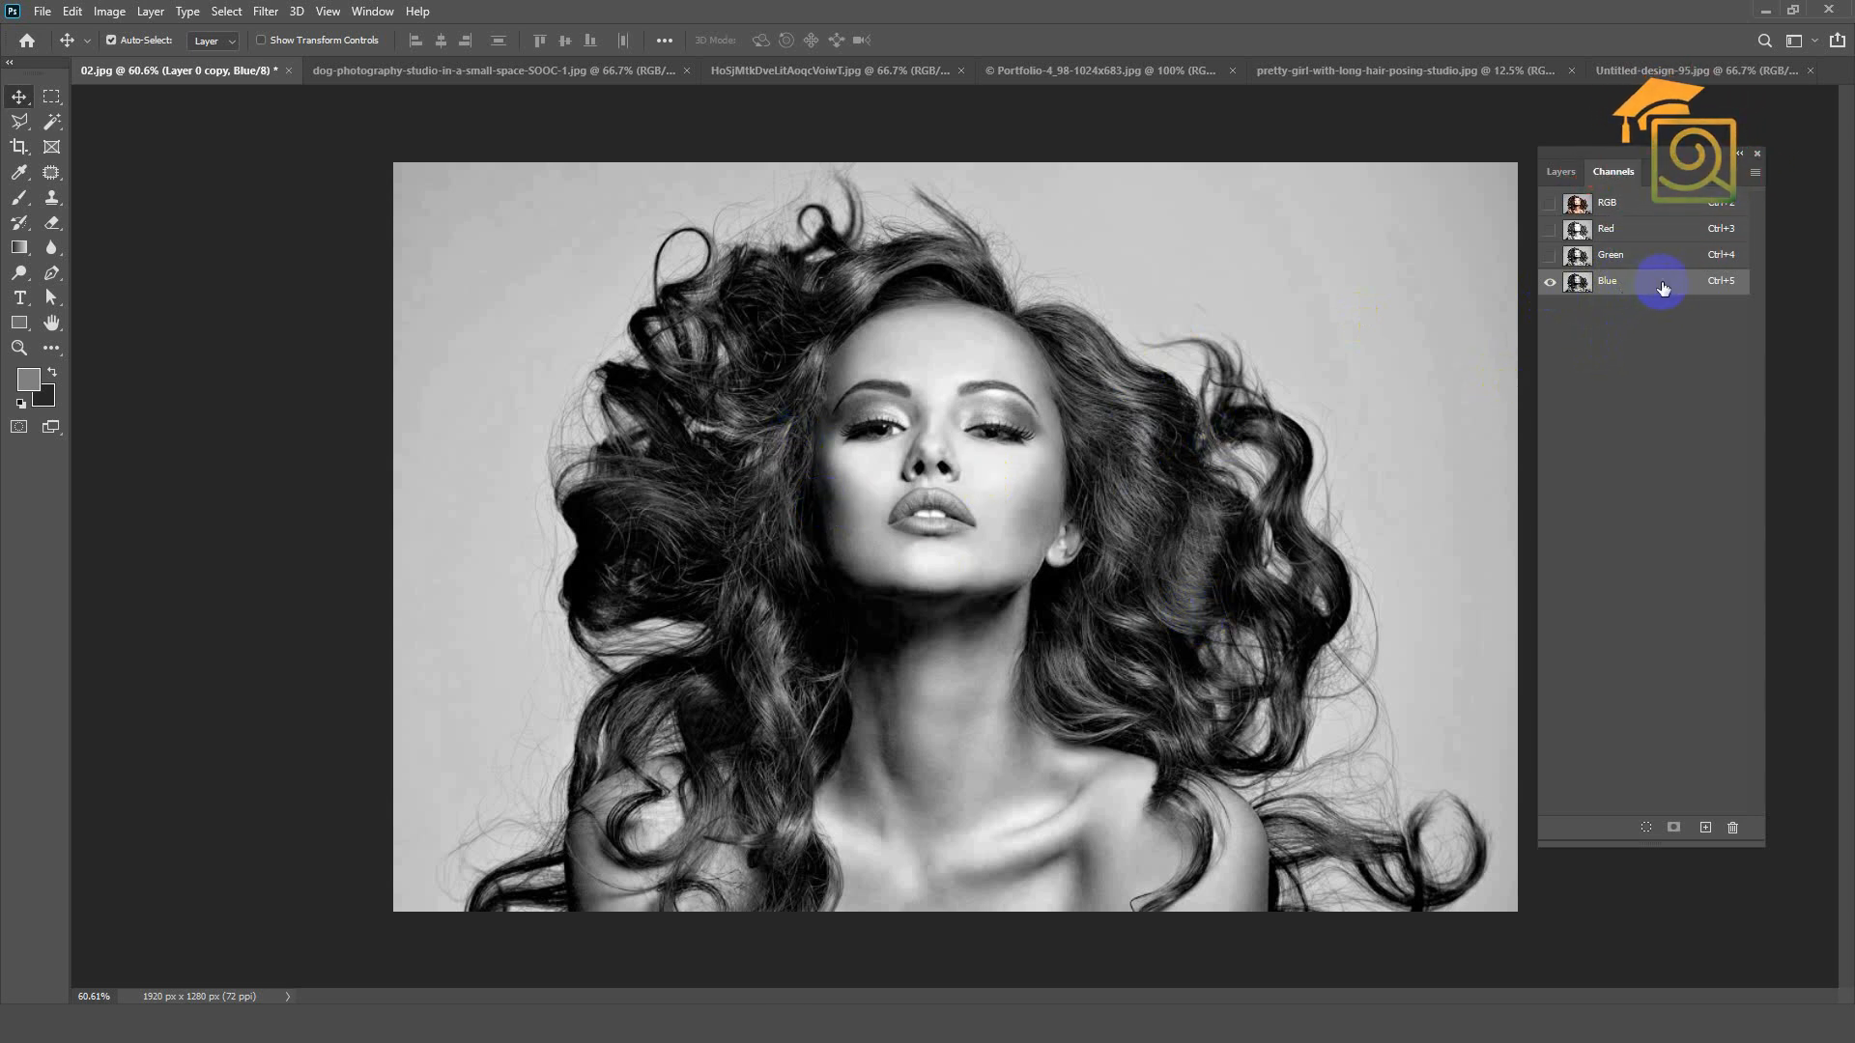
pyautogui.moveTo(1667, 293); pyautogui.dragTo(1706, 829)
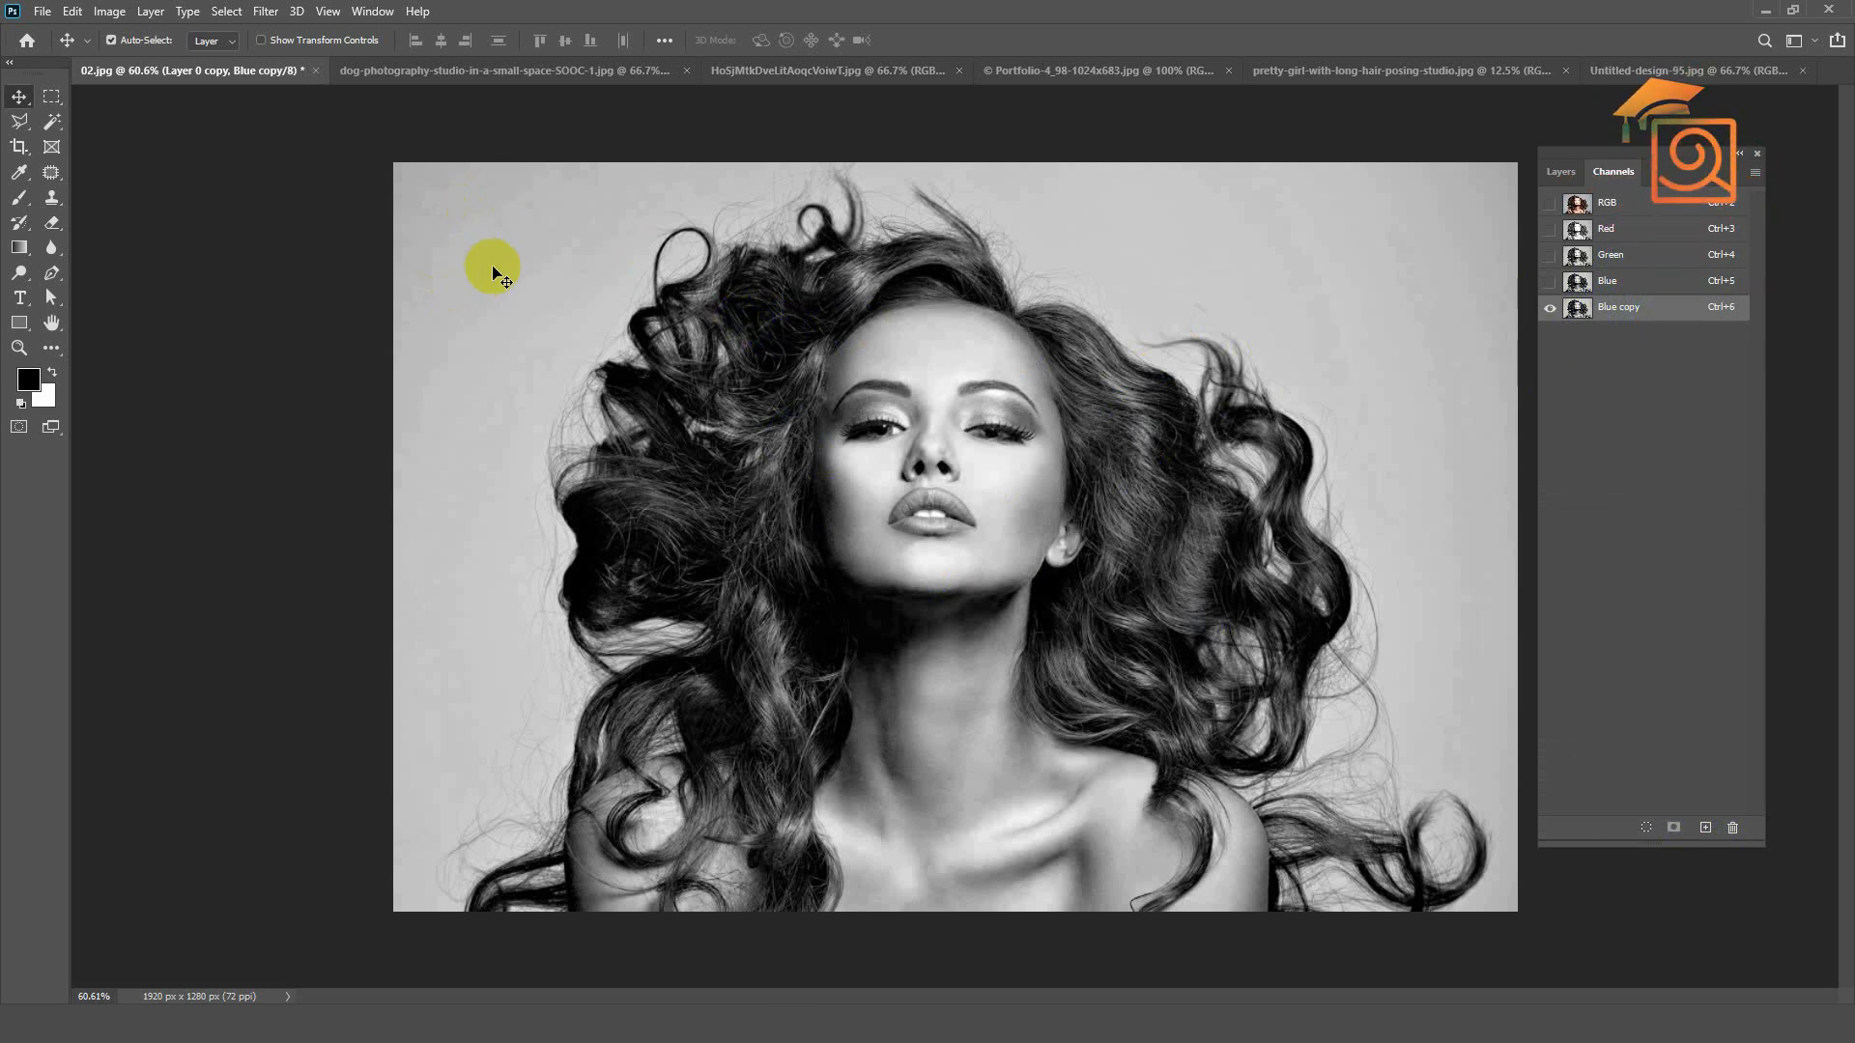
pyautogui.click(1630, 304)
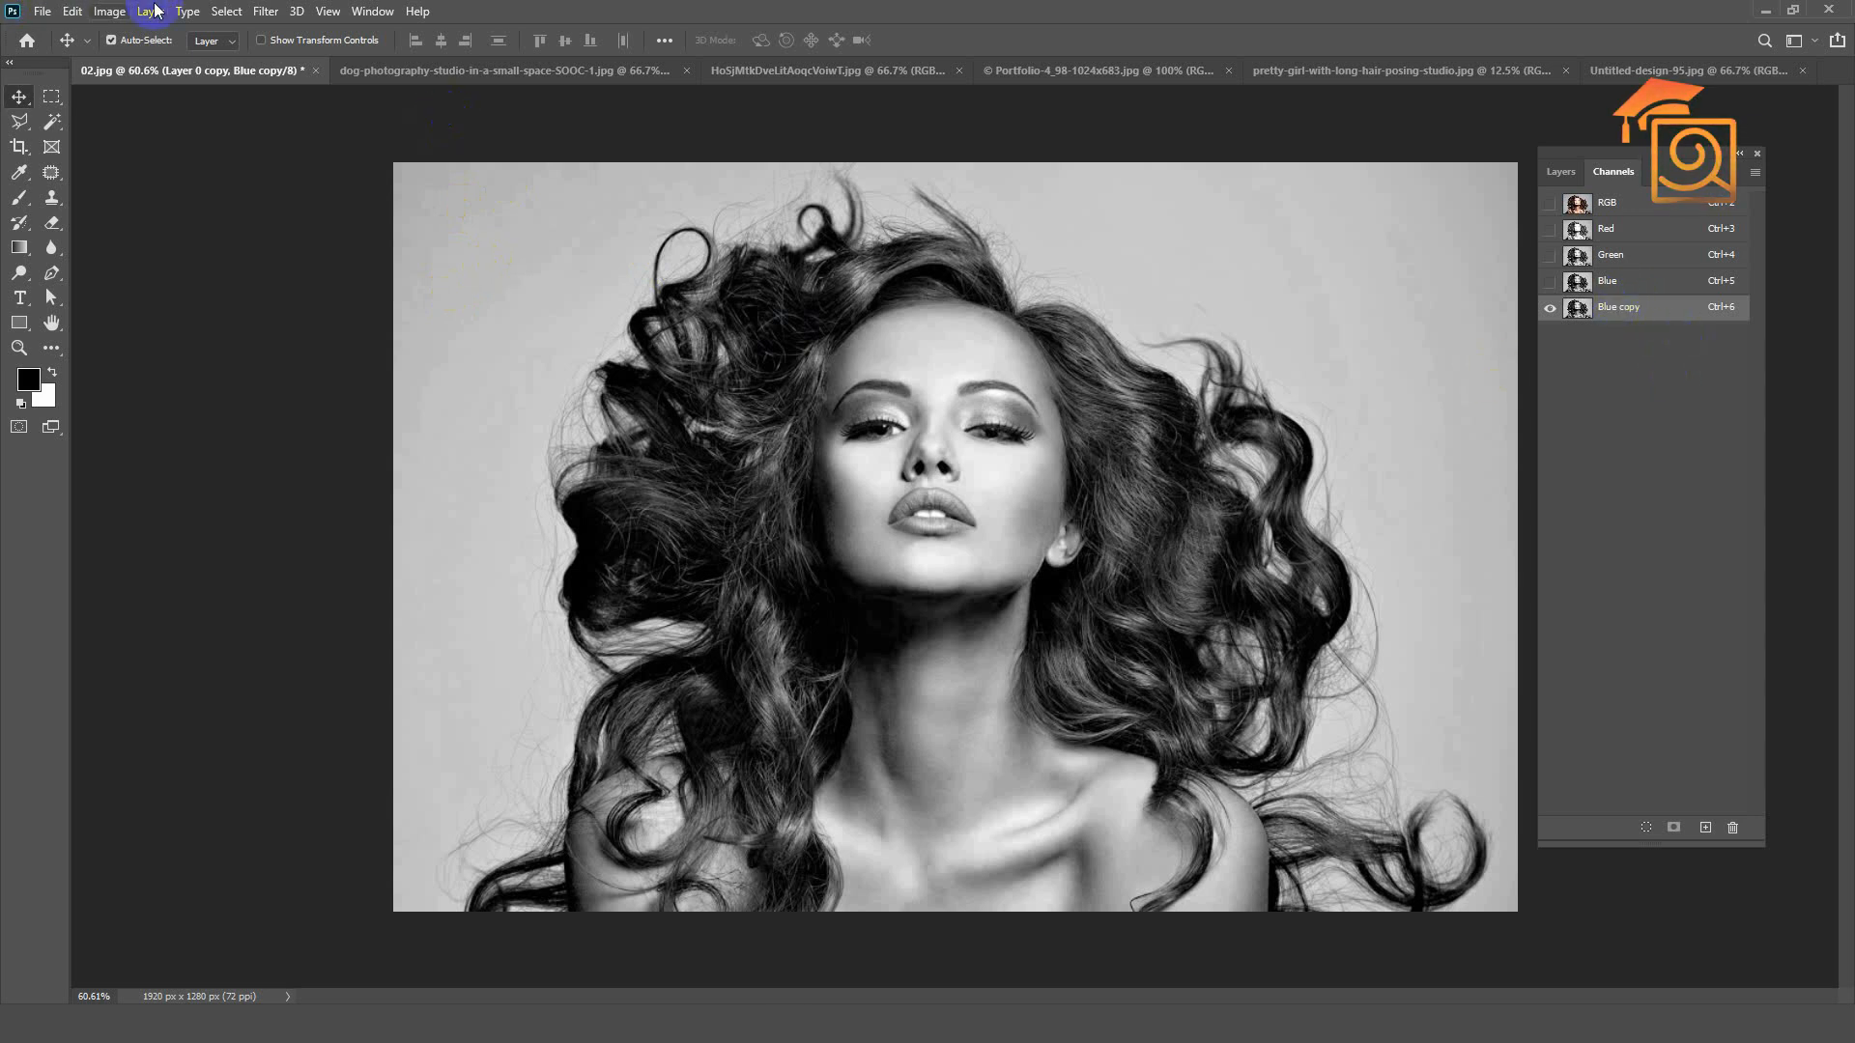
# Step: Apply Levels to the Blue copy channel with a black input of about 44 and a lower white input to whiten the background
pyautogui.click(109, 12)
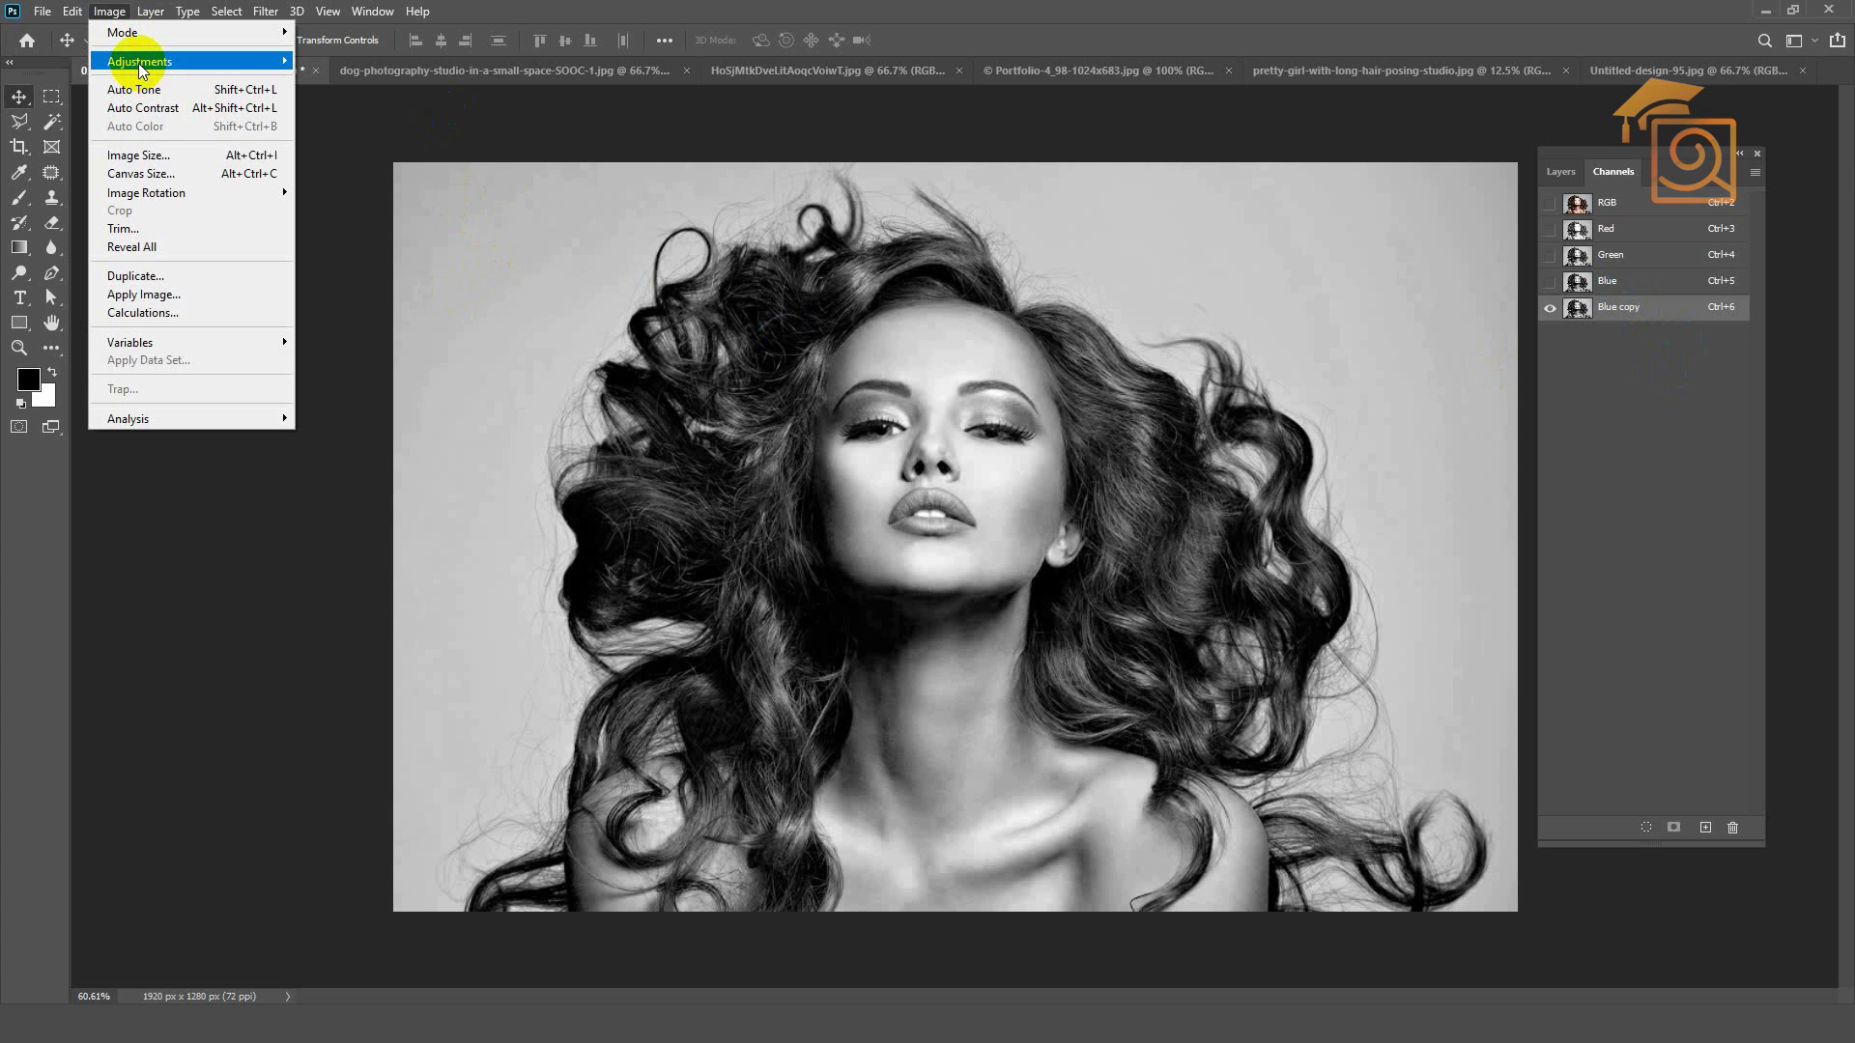
pyautogui.moveTo(137, 62)
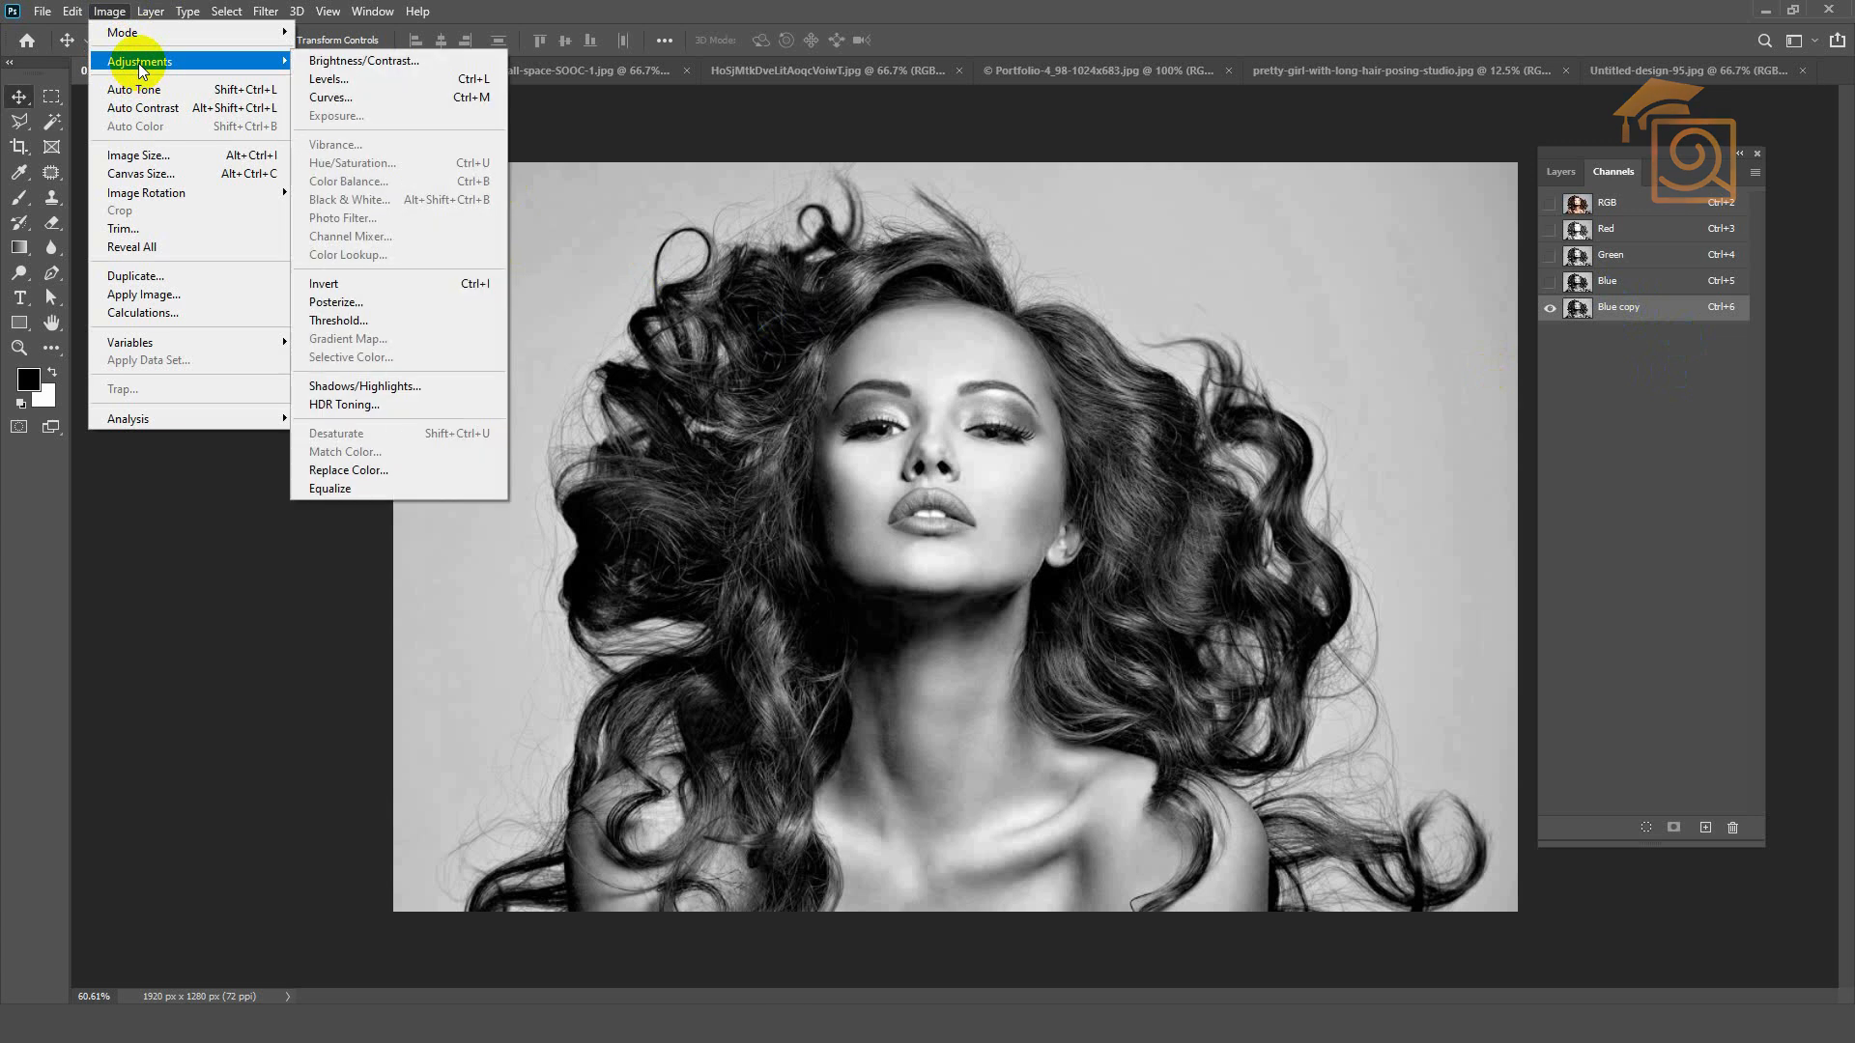
pyautogui.click(346, 83)
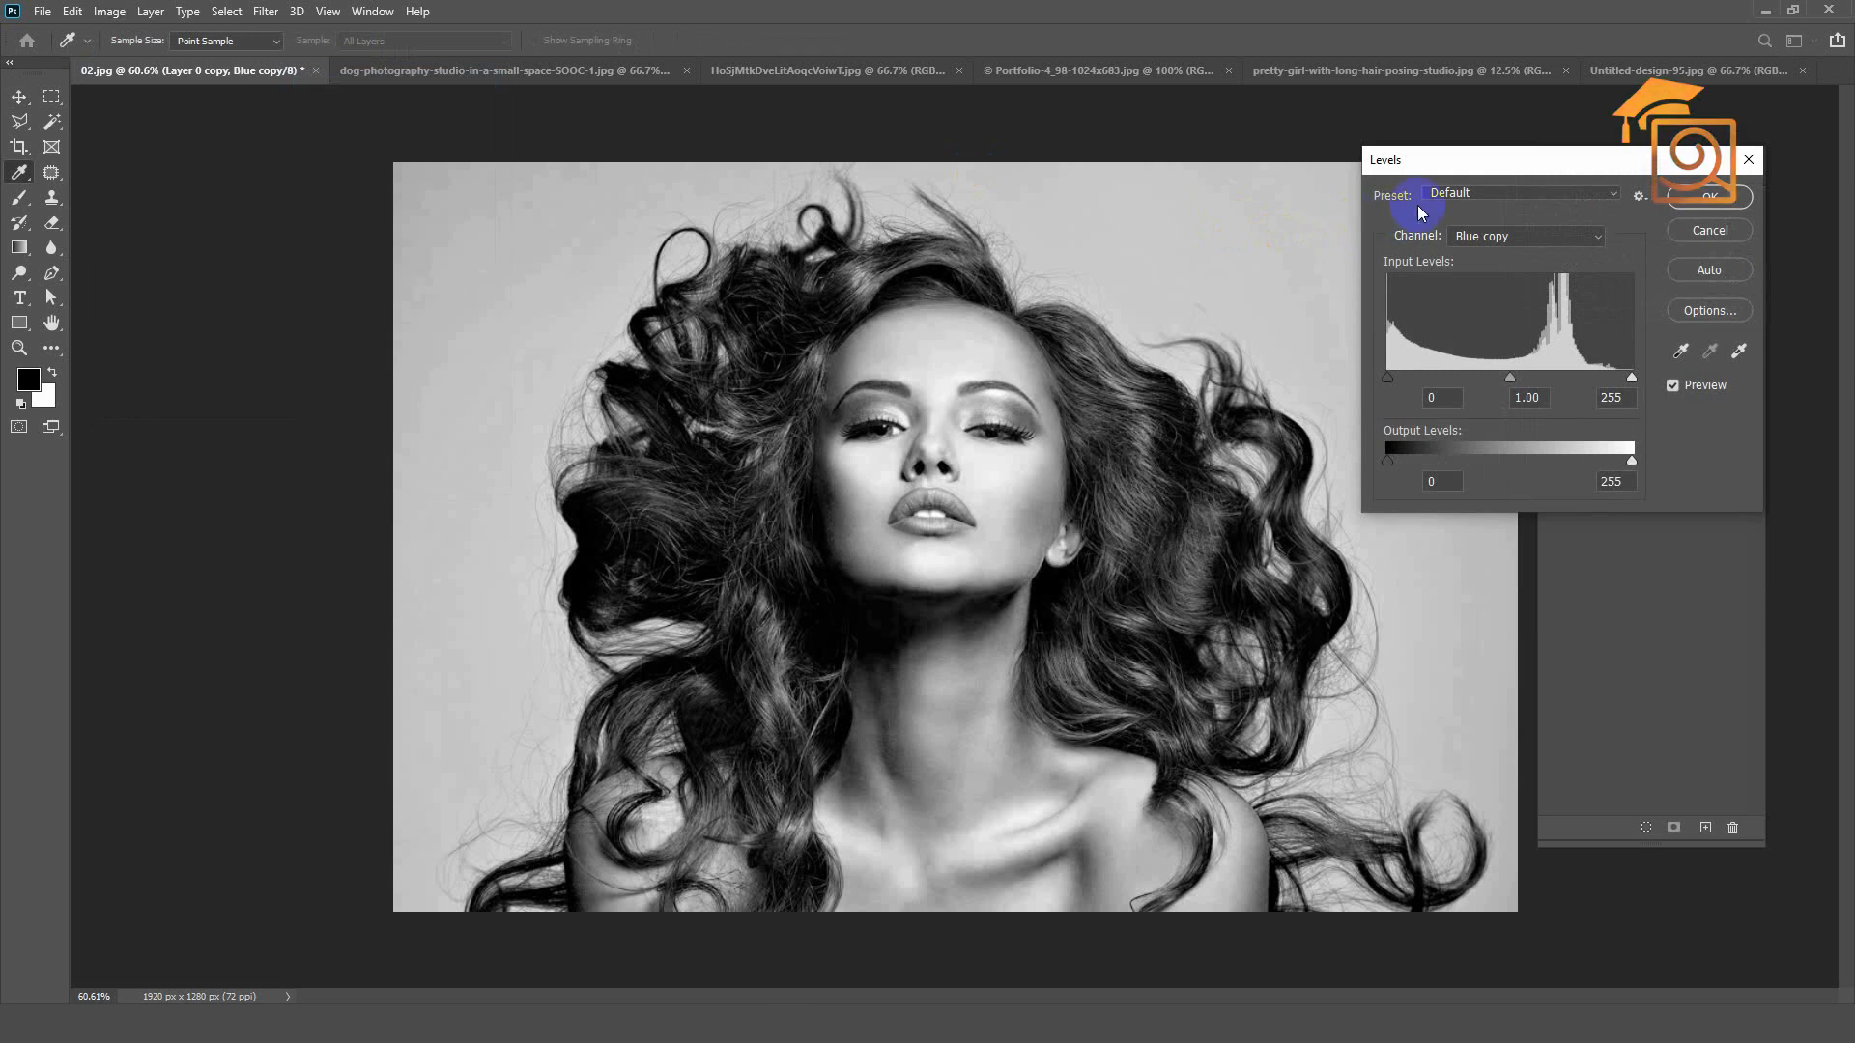
pyautogui.moveTo(1402, 159)
pyautogui.mouseDown()
pyautogui.moveTo(1432, 154)
pyautogui.moveTo(1379, 171)
pyautogui.mouseUp()
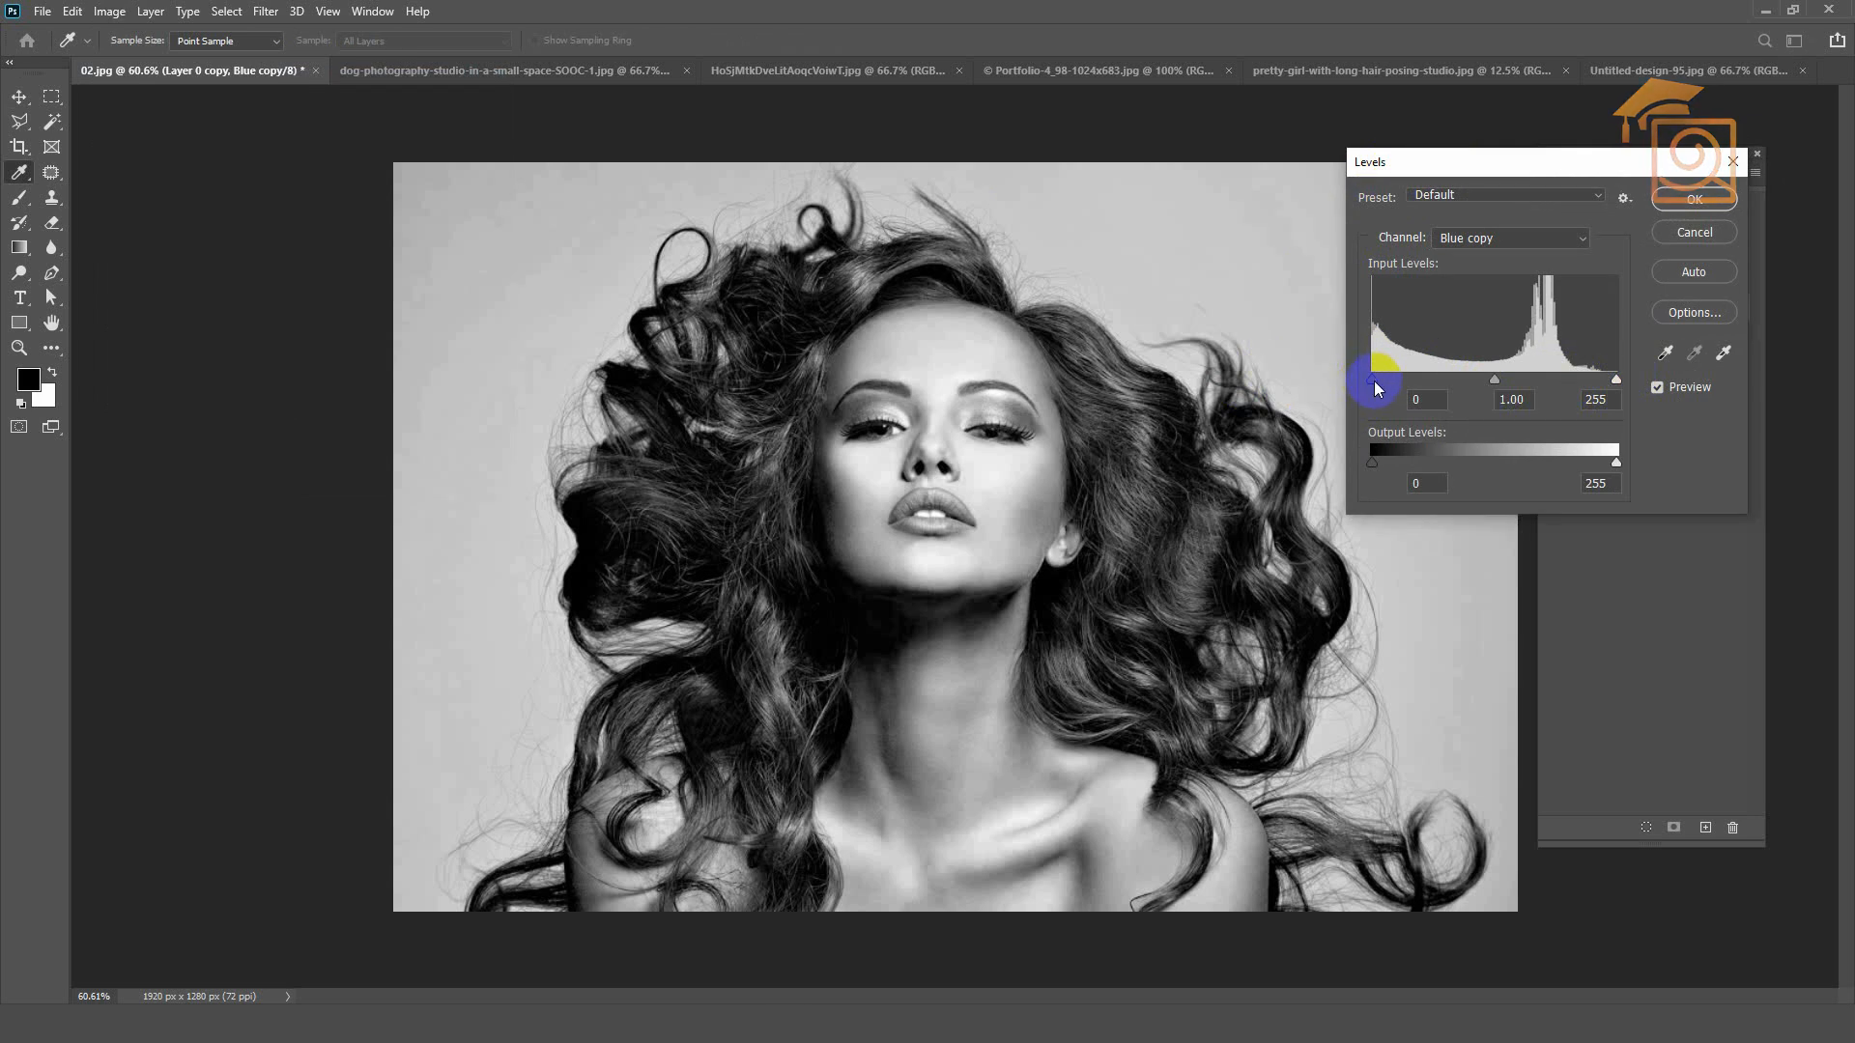
pyautogui.moveTo(1373, 381); pyautogui.dragTo(1410, 386)
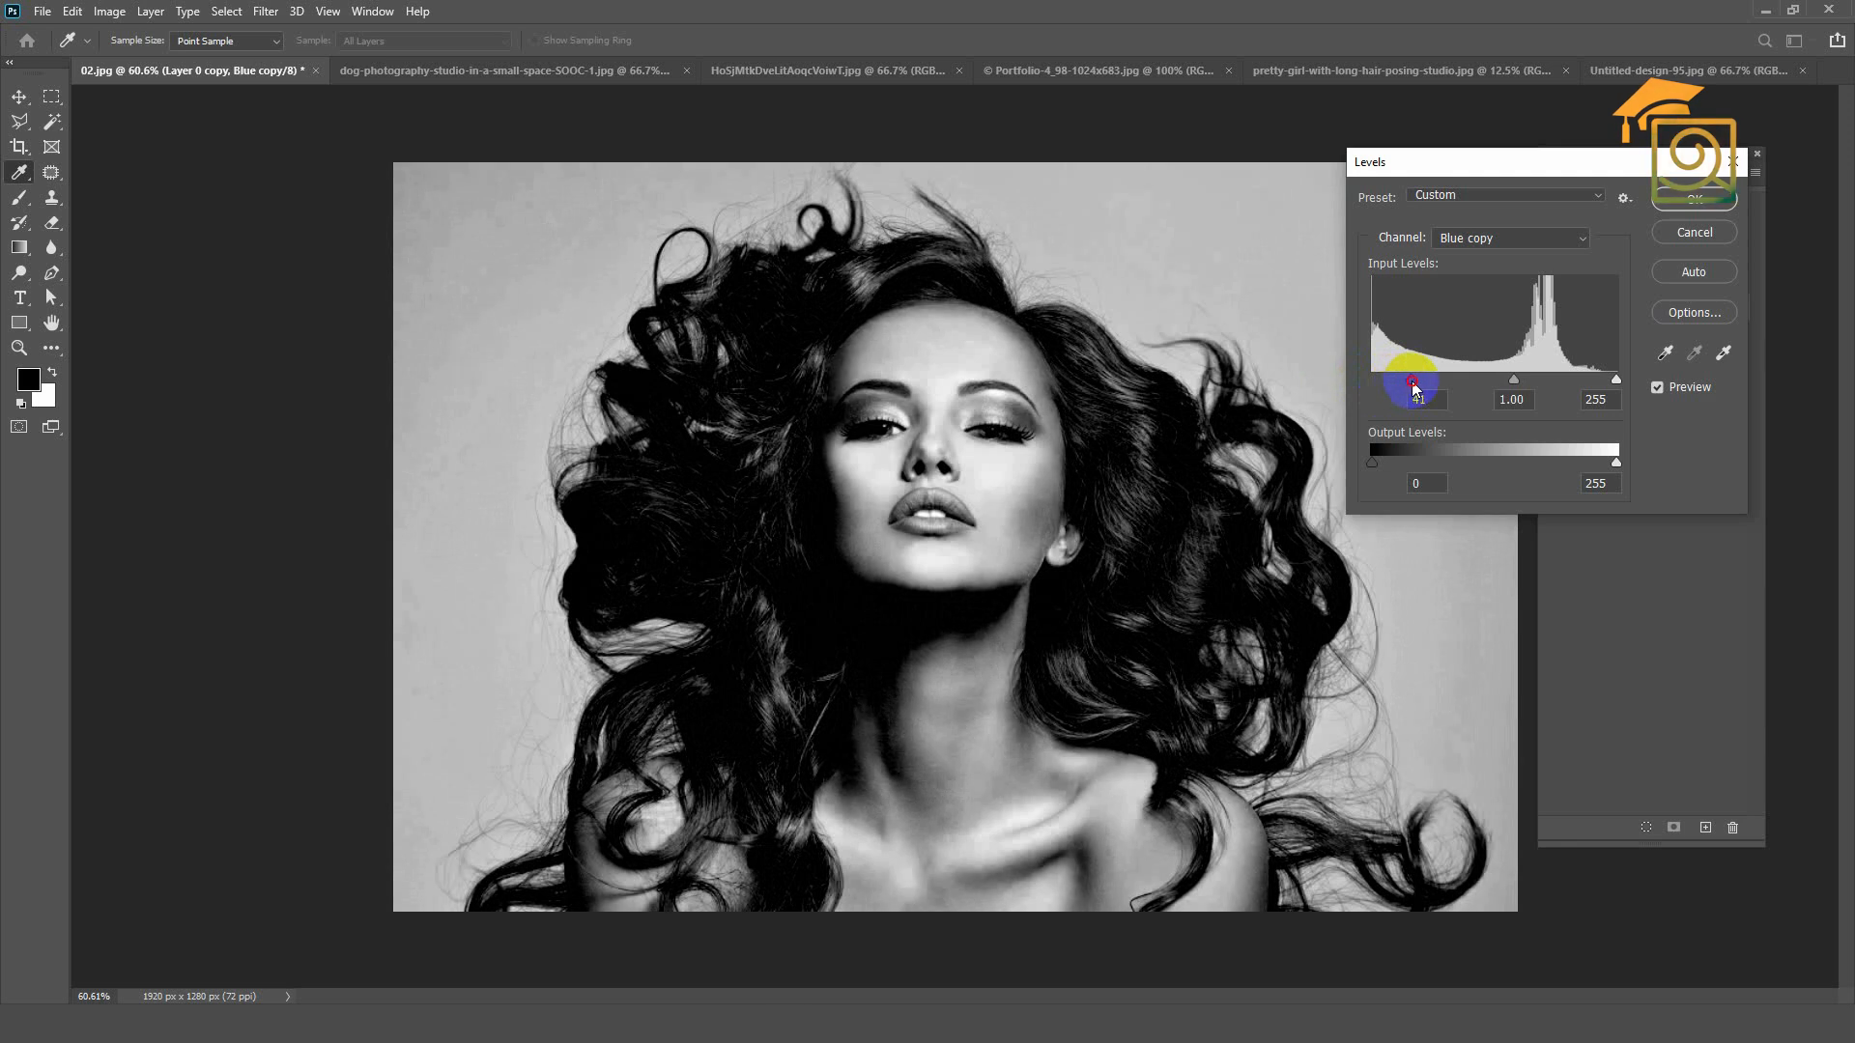
pyautogui.moveTo(1398, 388); pyautogui.dragTo(1418, 387)
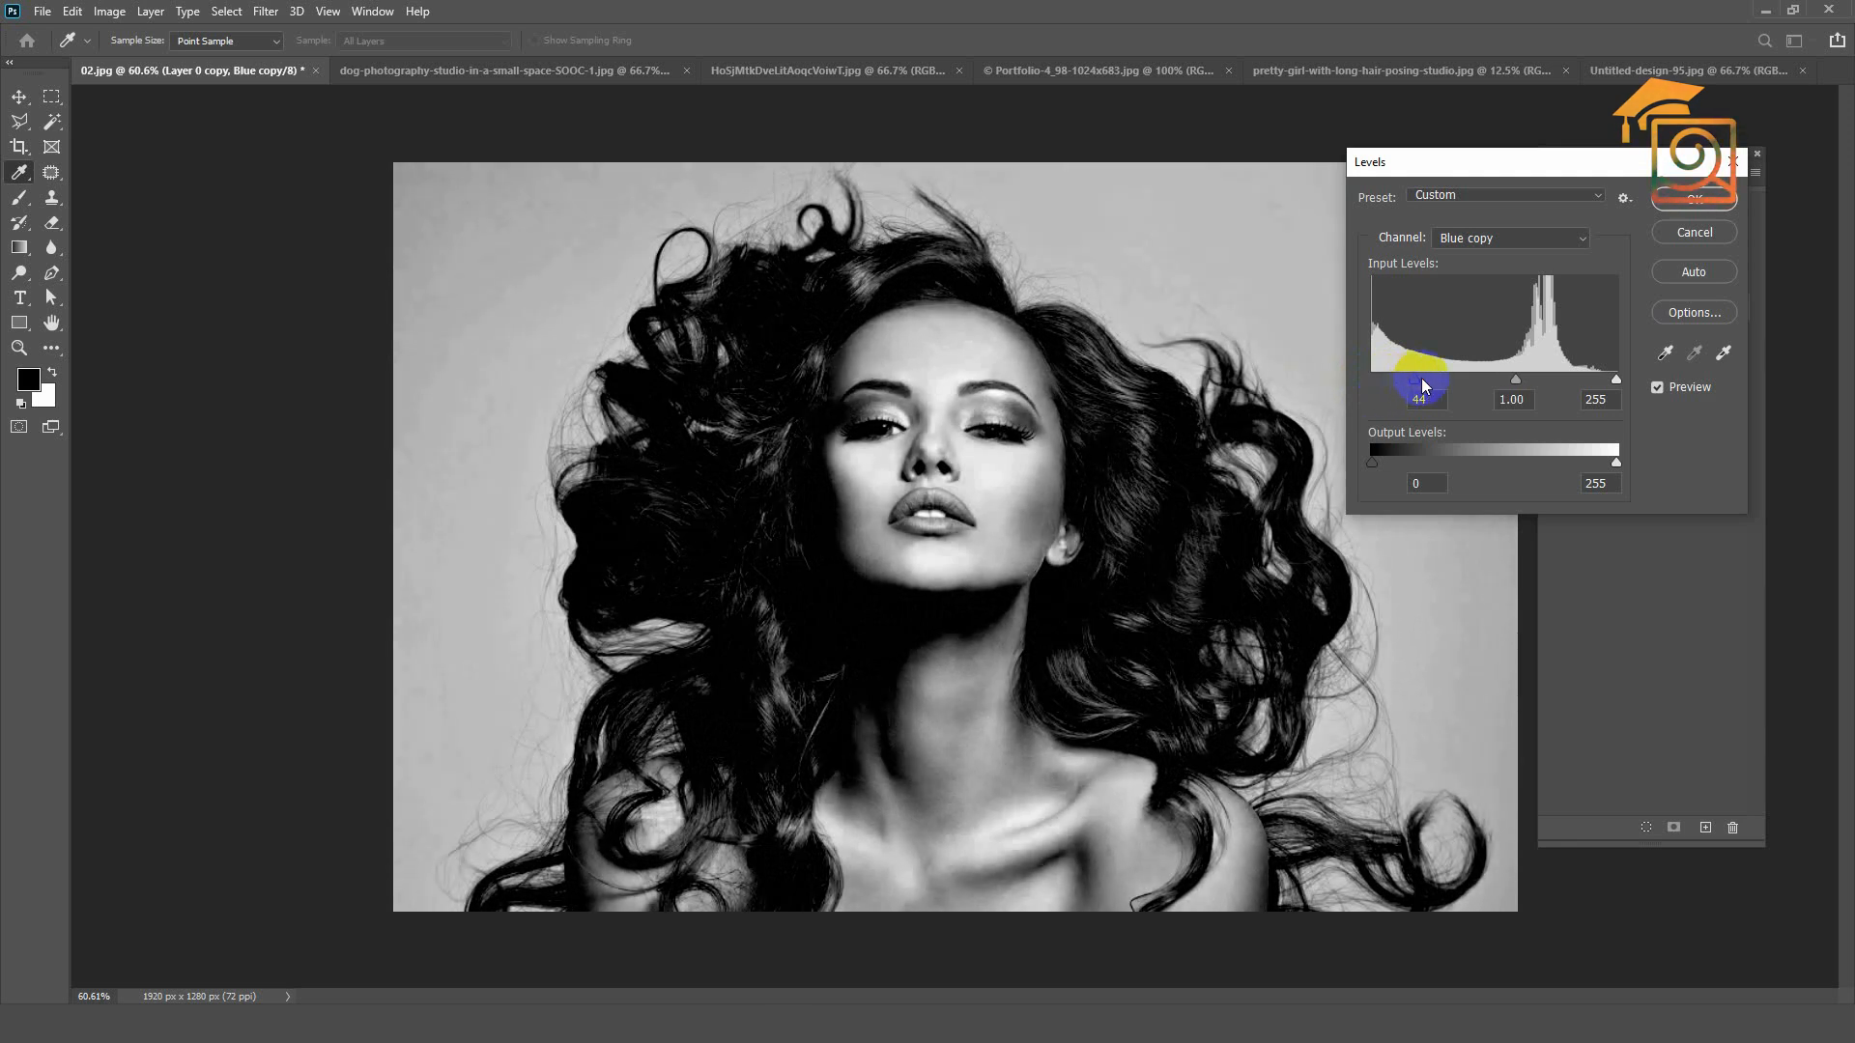
pyautogui.moveTo(1600, 390); pyautogui.dragTo(1534, 383)
pyautogui.click(1694, 200)
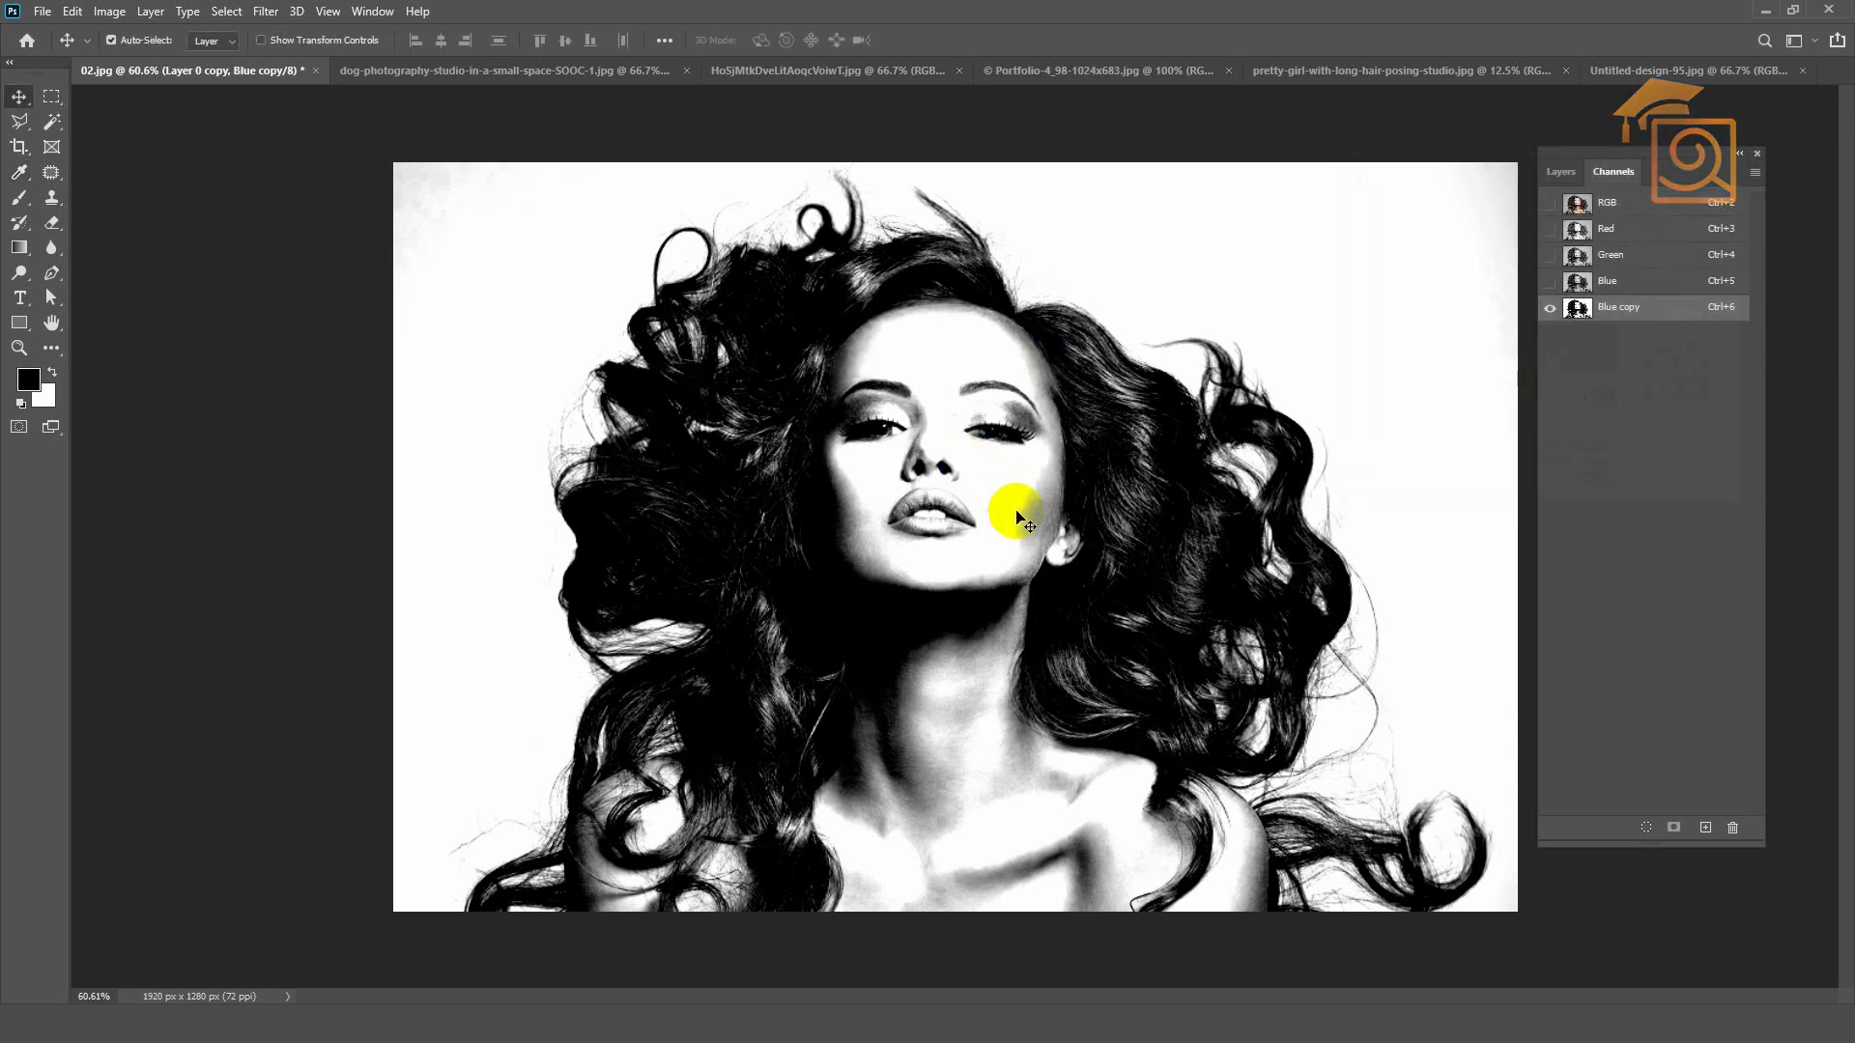
# Step: Try painting the woman's face black on the Blue copy channel with the Brush tool, and undo the strokes
pyautogui.hotkey('ctrl', '-')
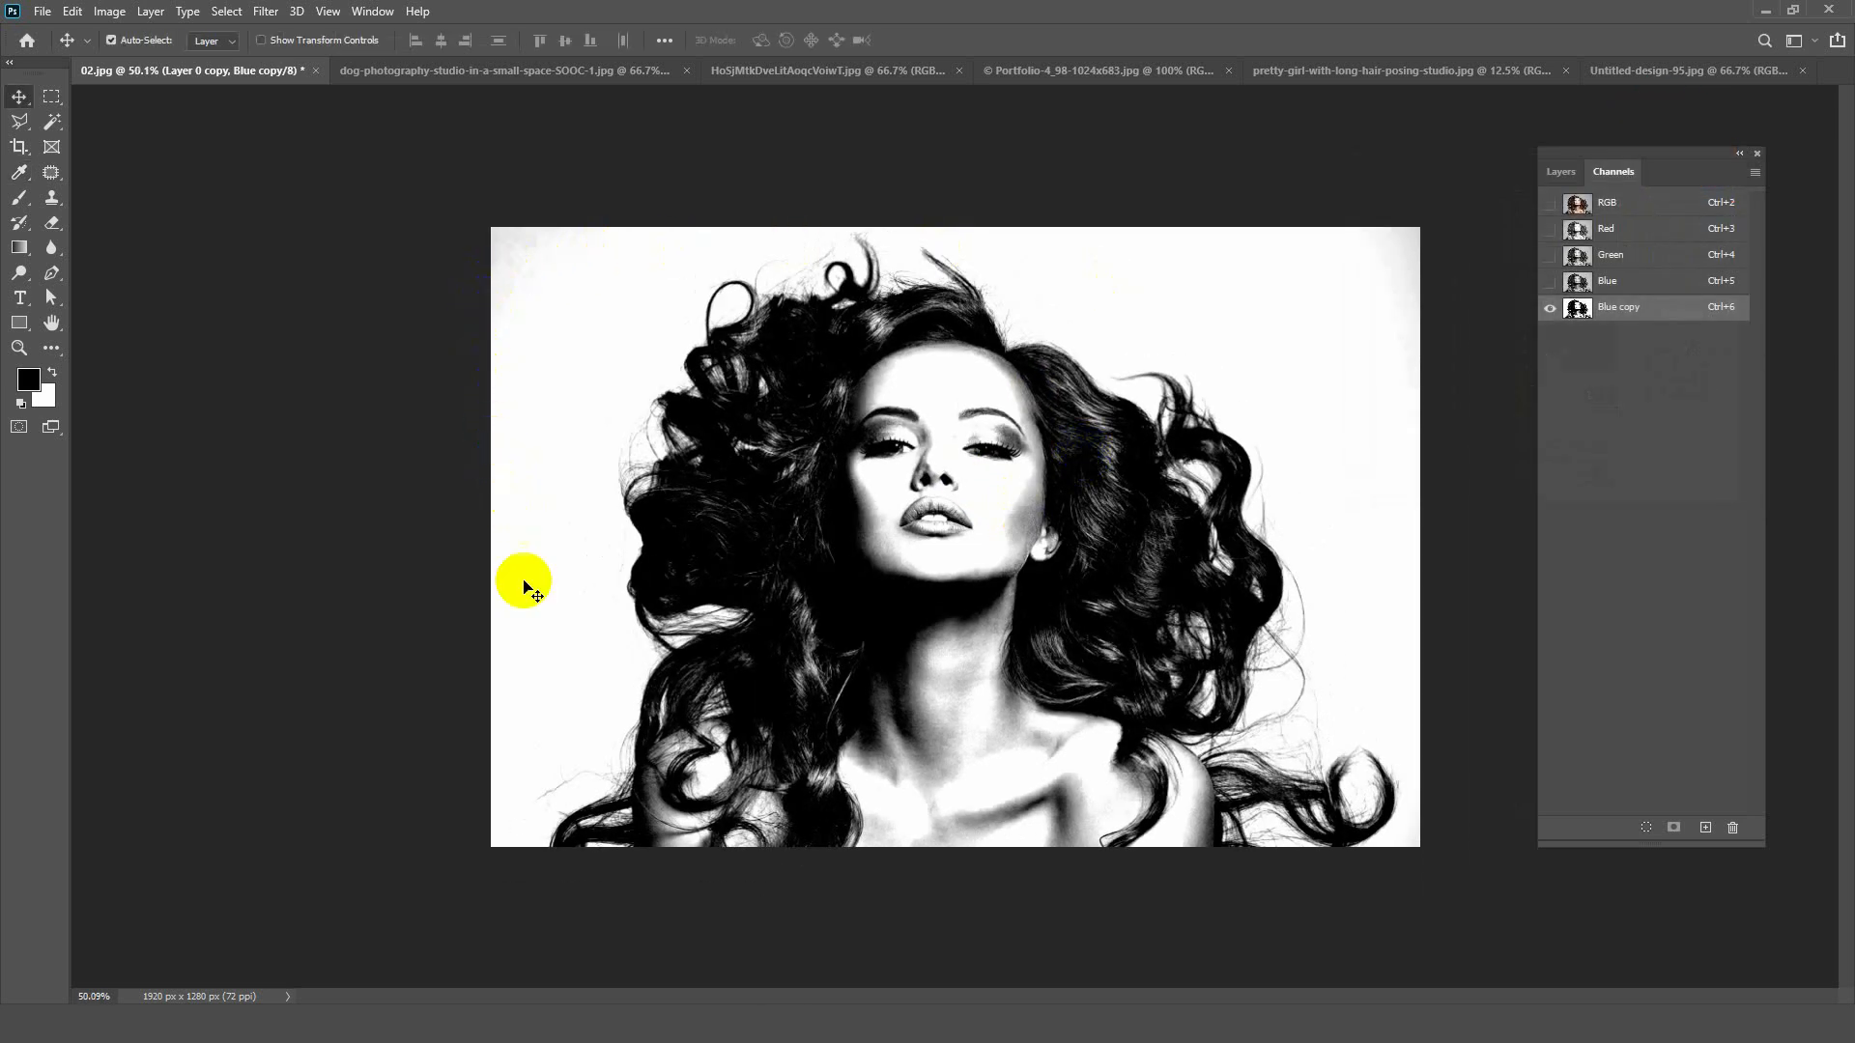
pyautogui.hotkey('ctrl', '+')
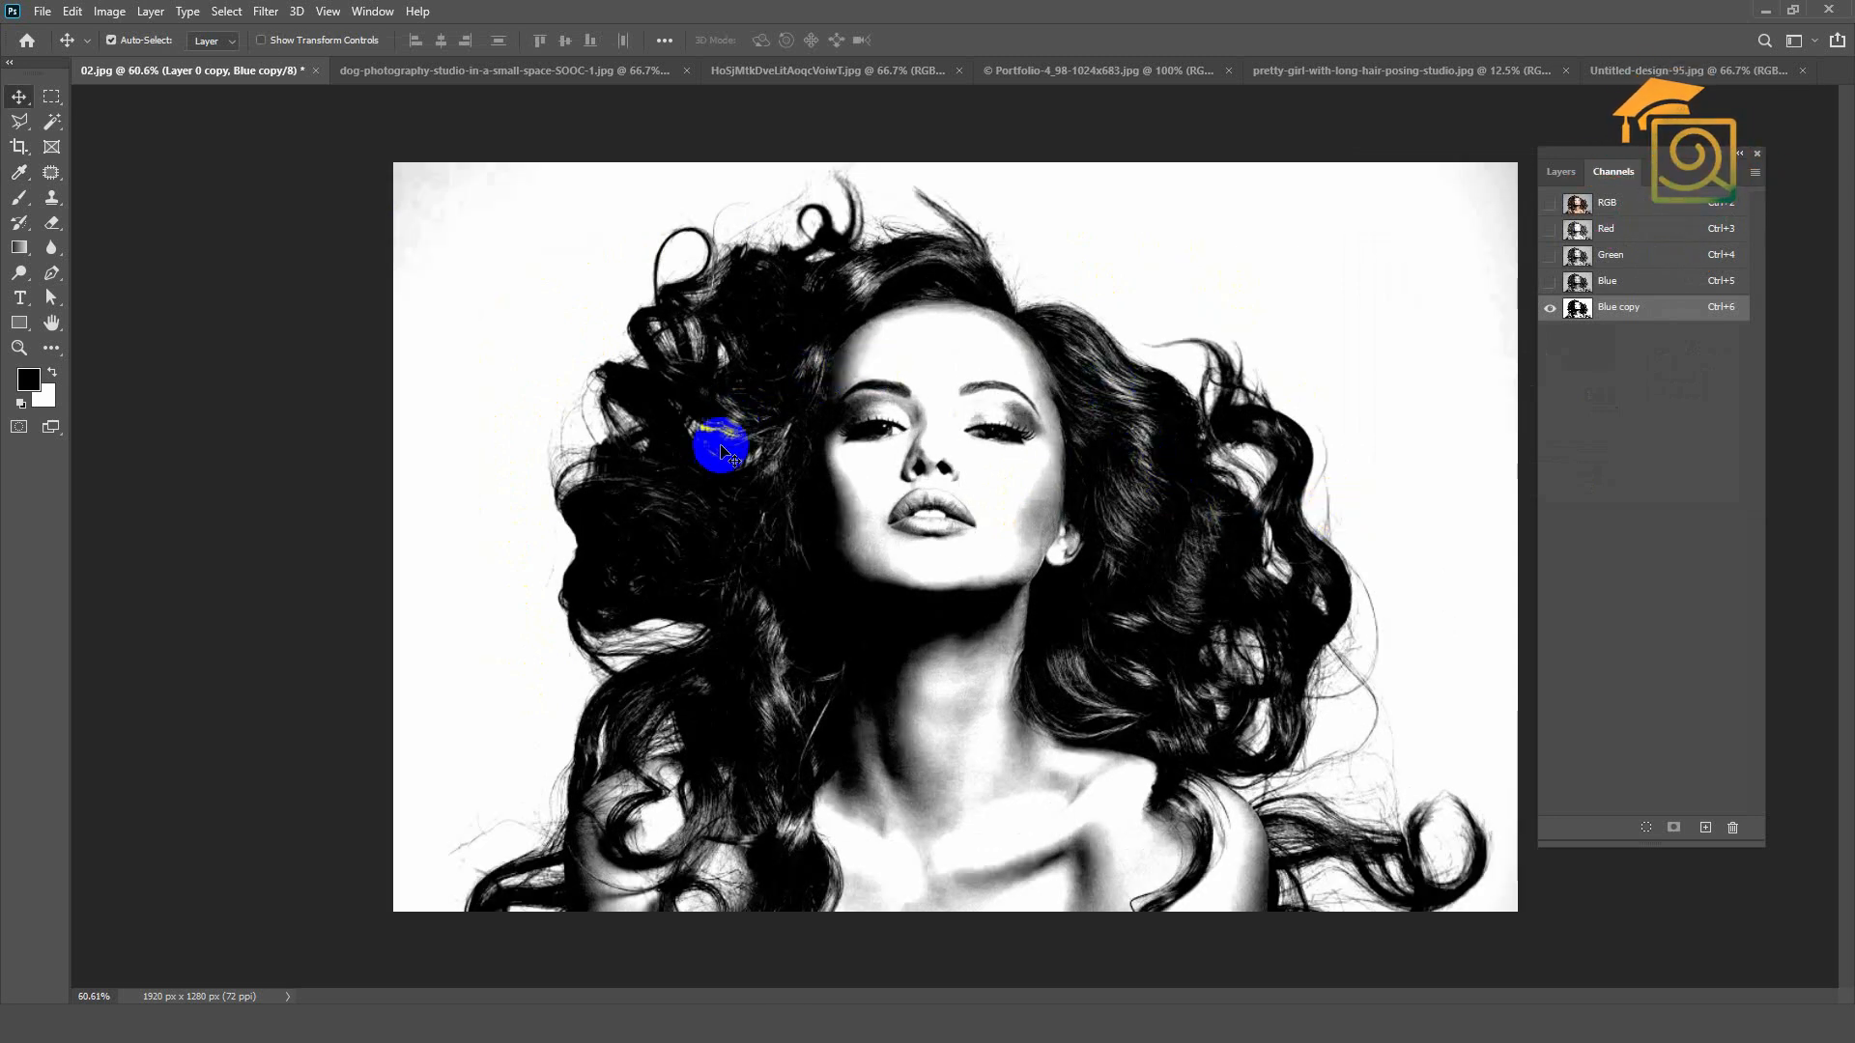
pyautogui.hotkey('ctrl', '-')
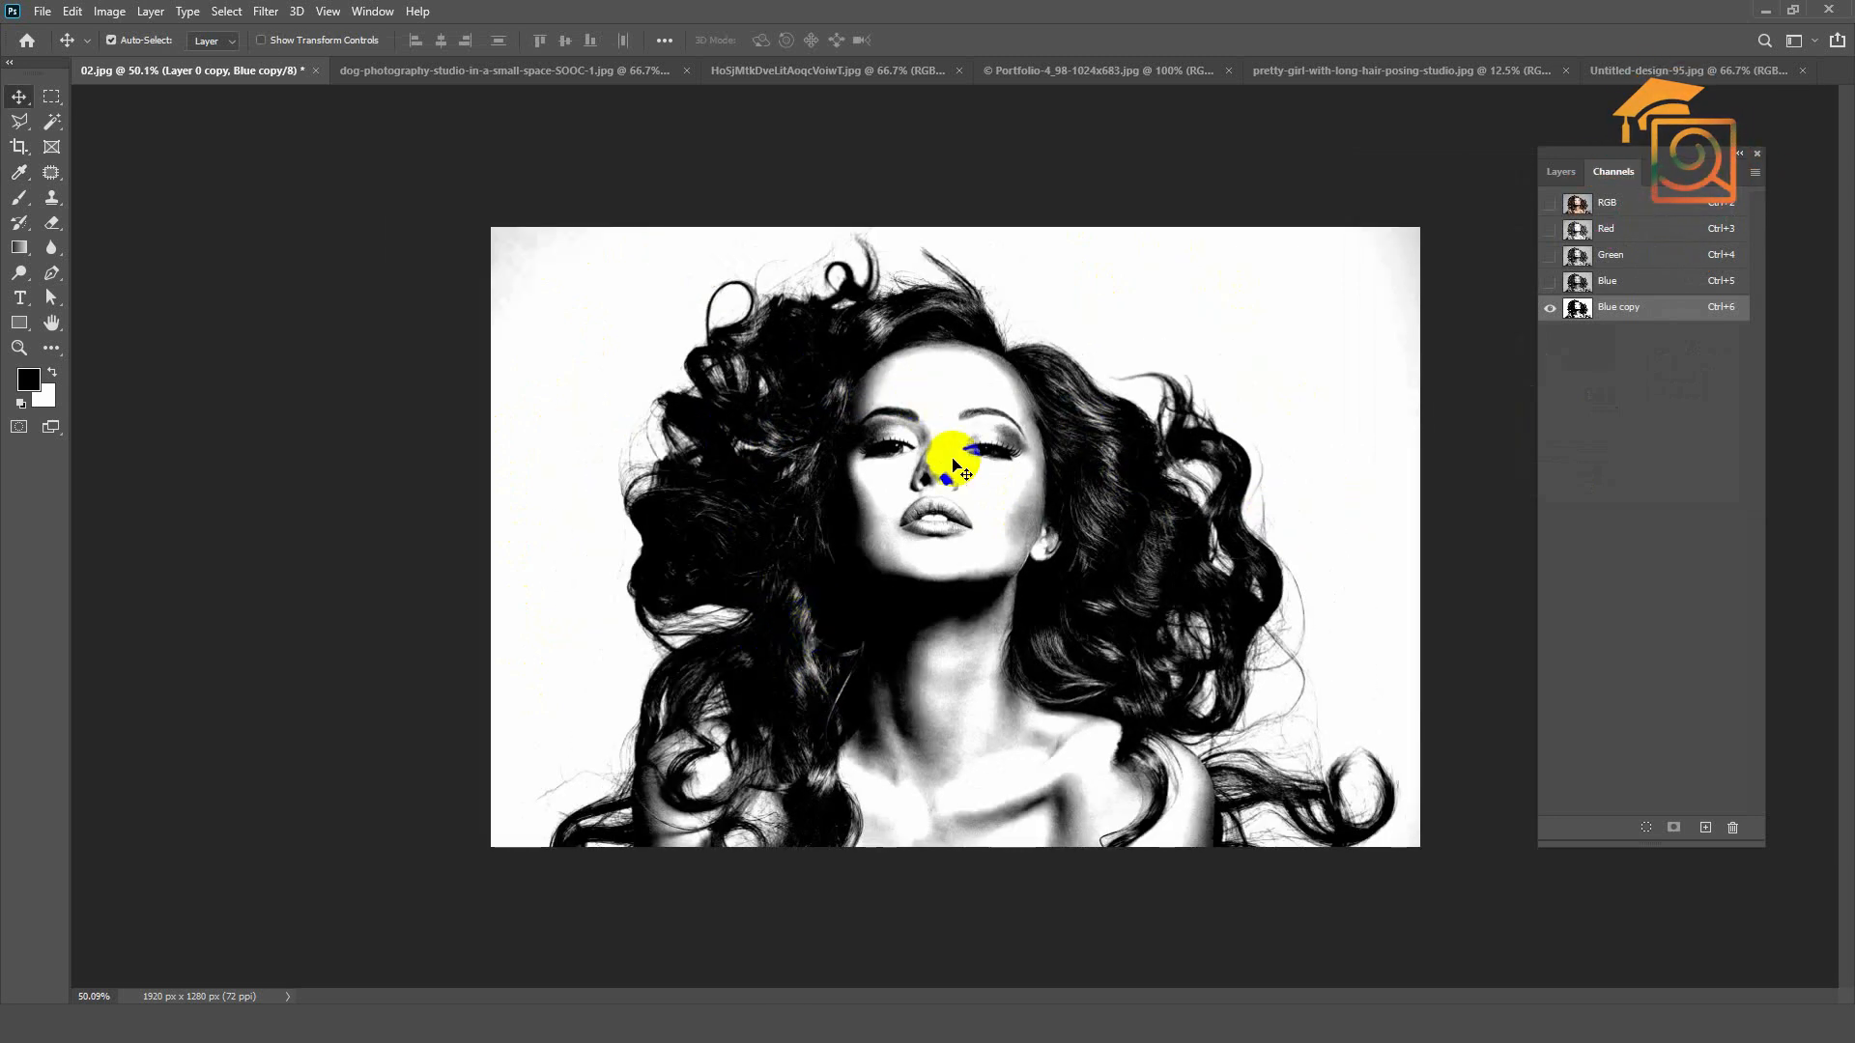
pyautogui.hotkey('ctrl', '+')
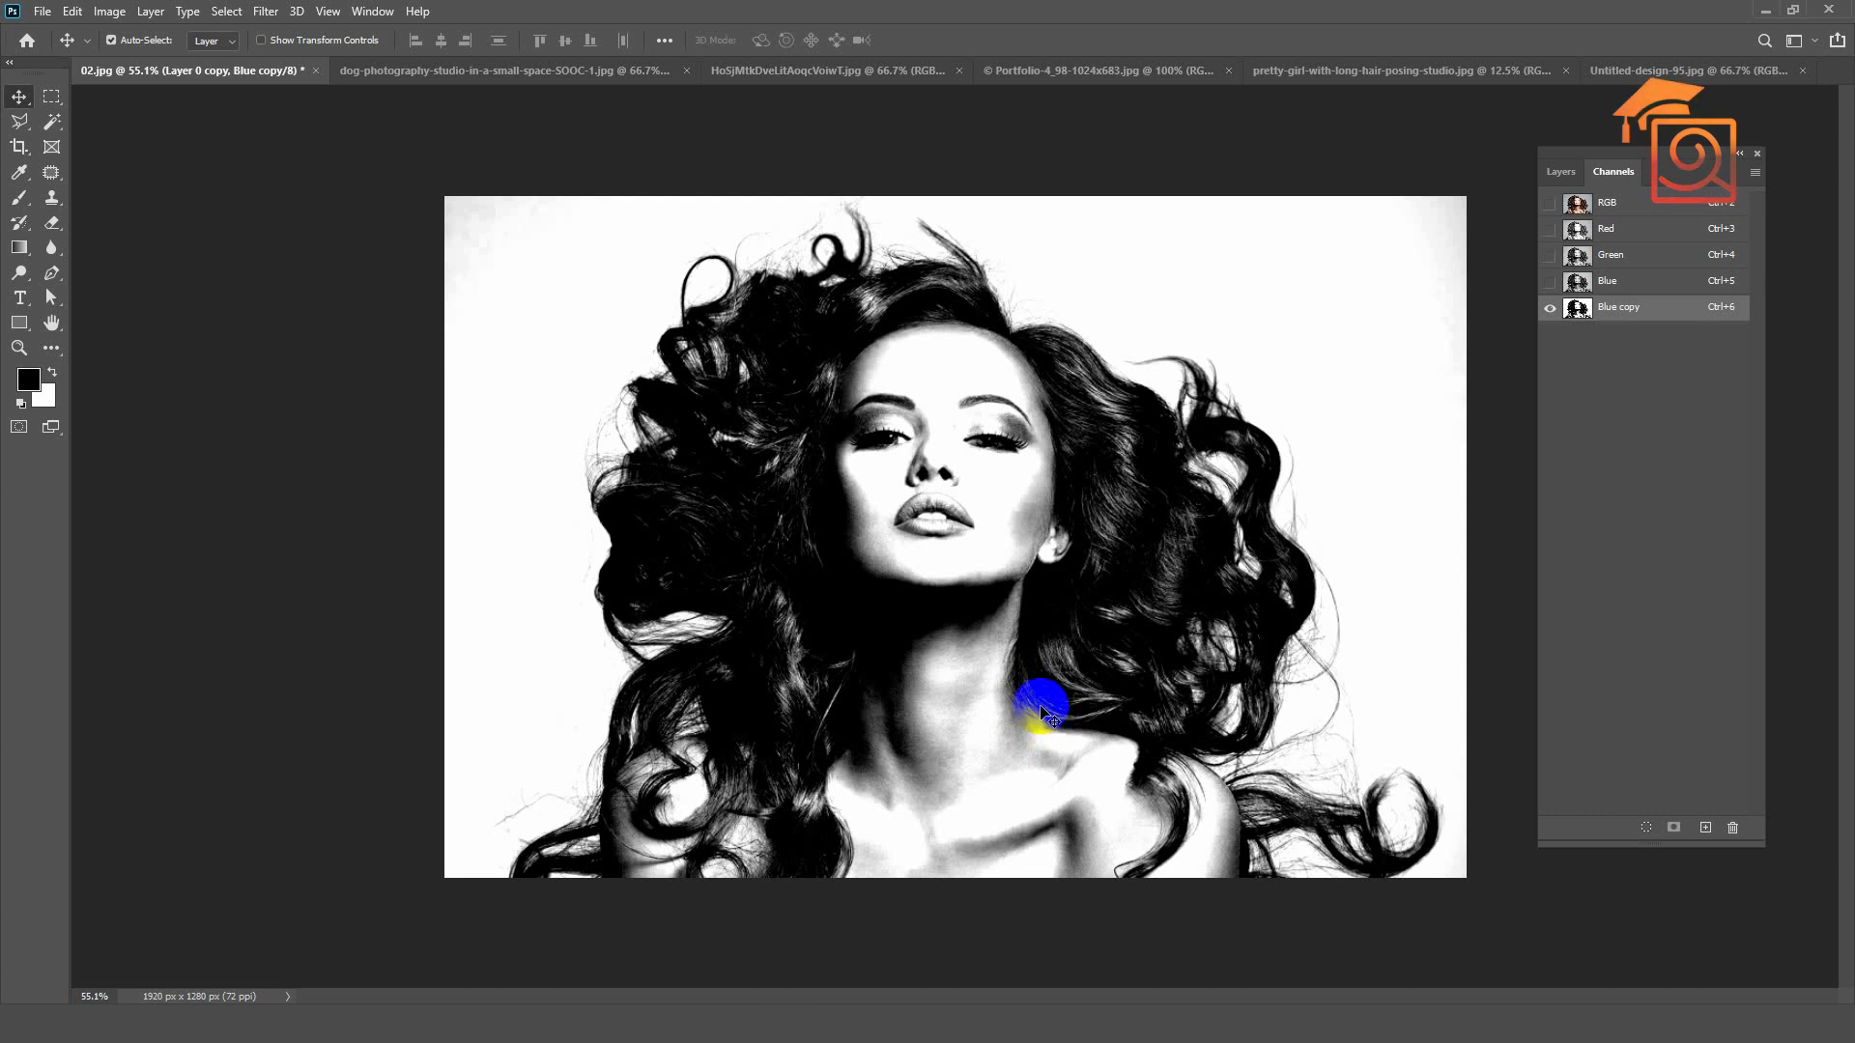
pyautogui.click(19, 197)
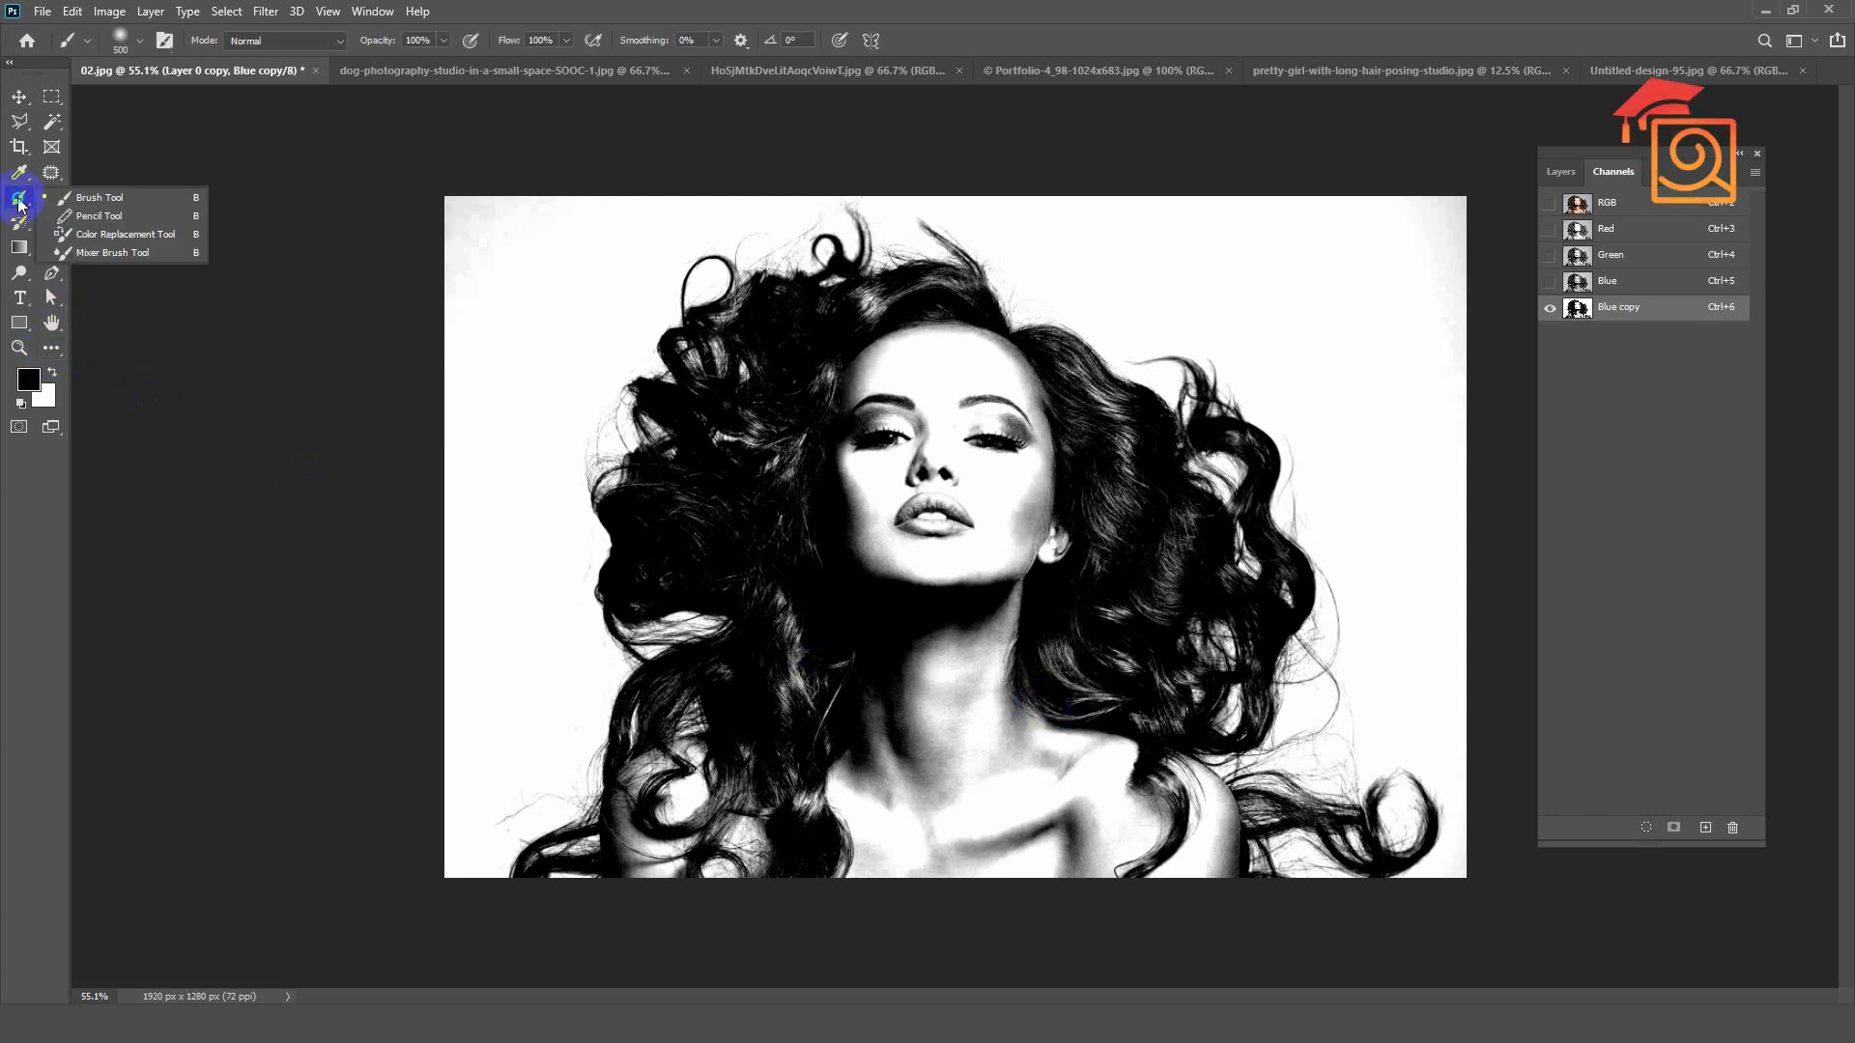
pyautogui.click(87, 197)
pyautogui.click(31, 386)
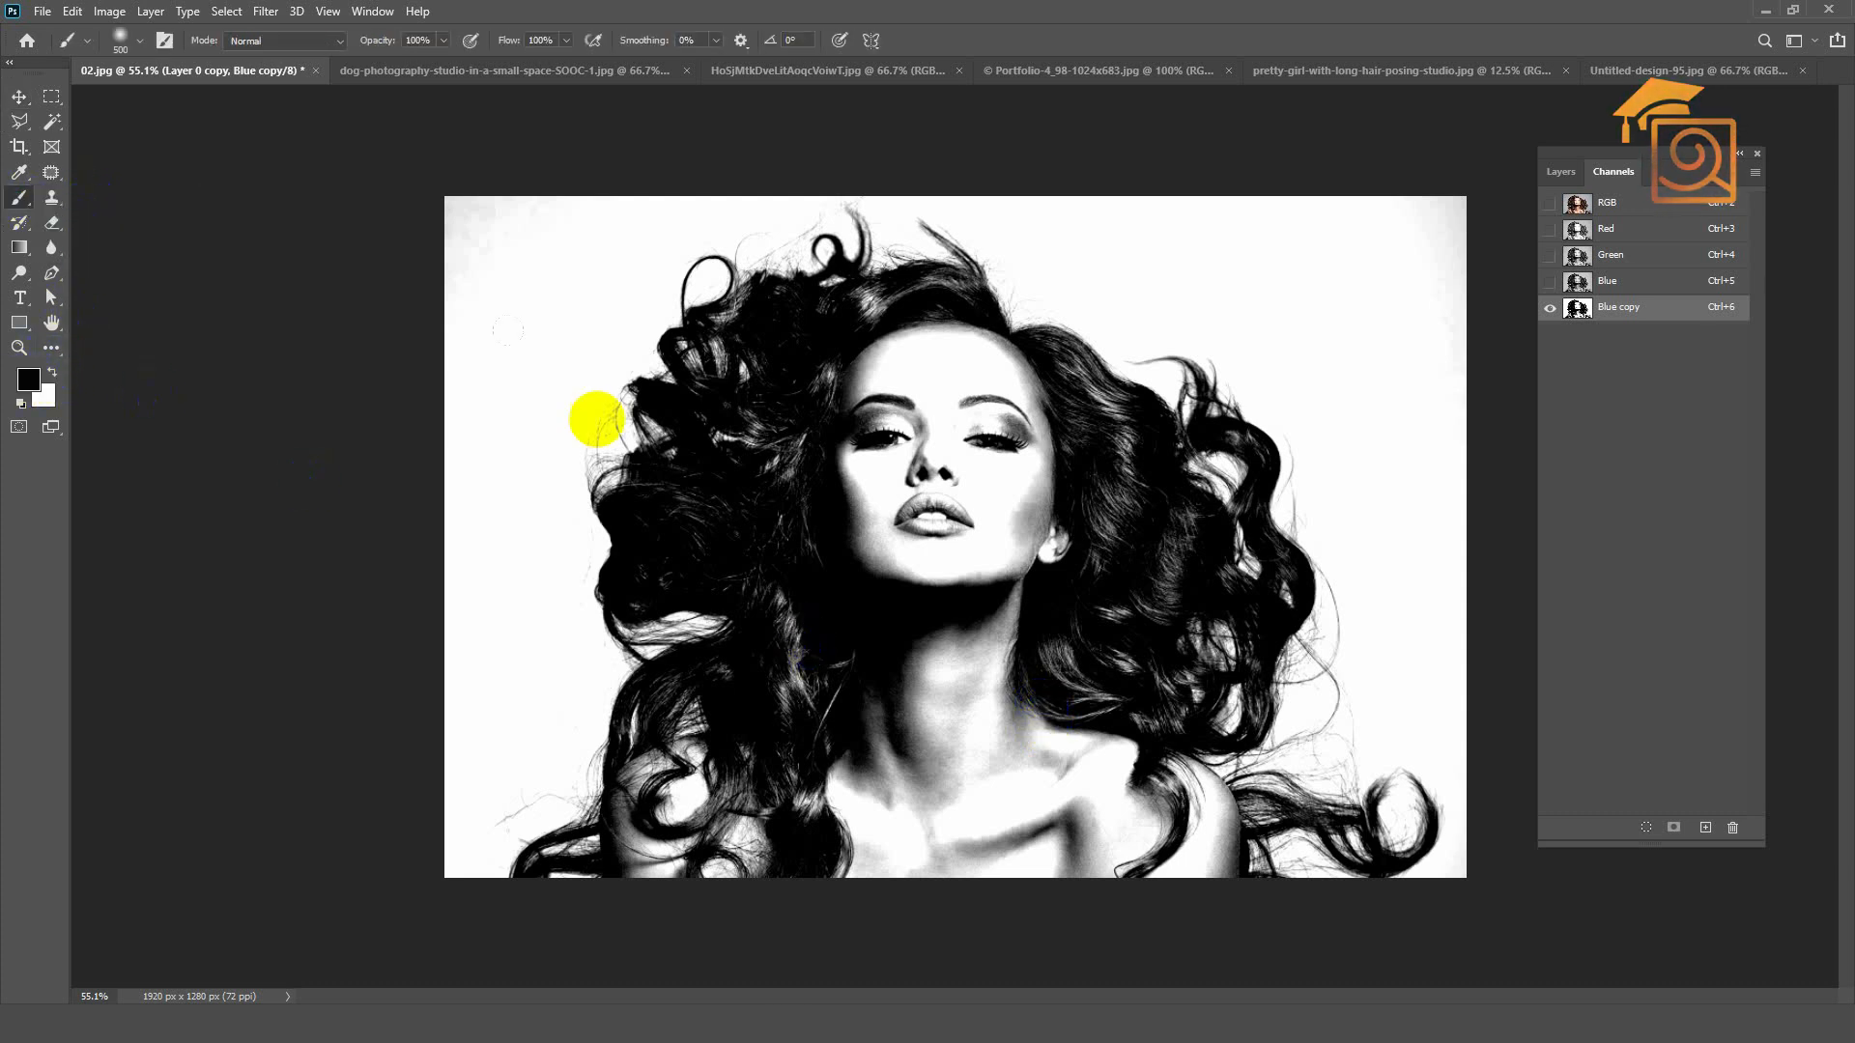
pyautogui.click(894, 438)
pyautogui.click(911, 444)
pyautogui.click(924, 451)
pyautogui.moveTo(936, 460)
pyautogui.mouseDown()
pyautogui.moveTo(808, 448)
pyautogui.moveTo(888, 444)
pyautogui.moveTo(833, 523)
pyautogui.moveTo(911, 516)
pyautogui.moveTo(889, 575)
pyautogui.moveTo(918, 600)
pyautogui.mouseUp()
pyautogui.click(18, 97)
pyautogui.hotkey('ctrl', 'z')
pyautogui.hotkey('ctrl', 'z')
pyautogui.hotkey('ctrl', 'z')
pyautogui.hotkey('ctrl', 'z')
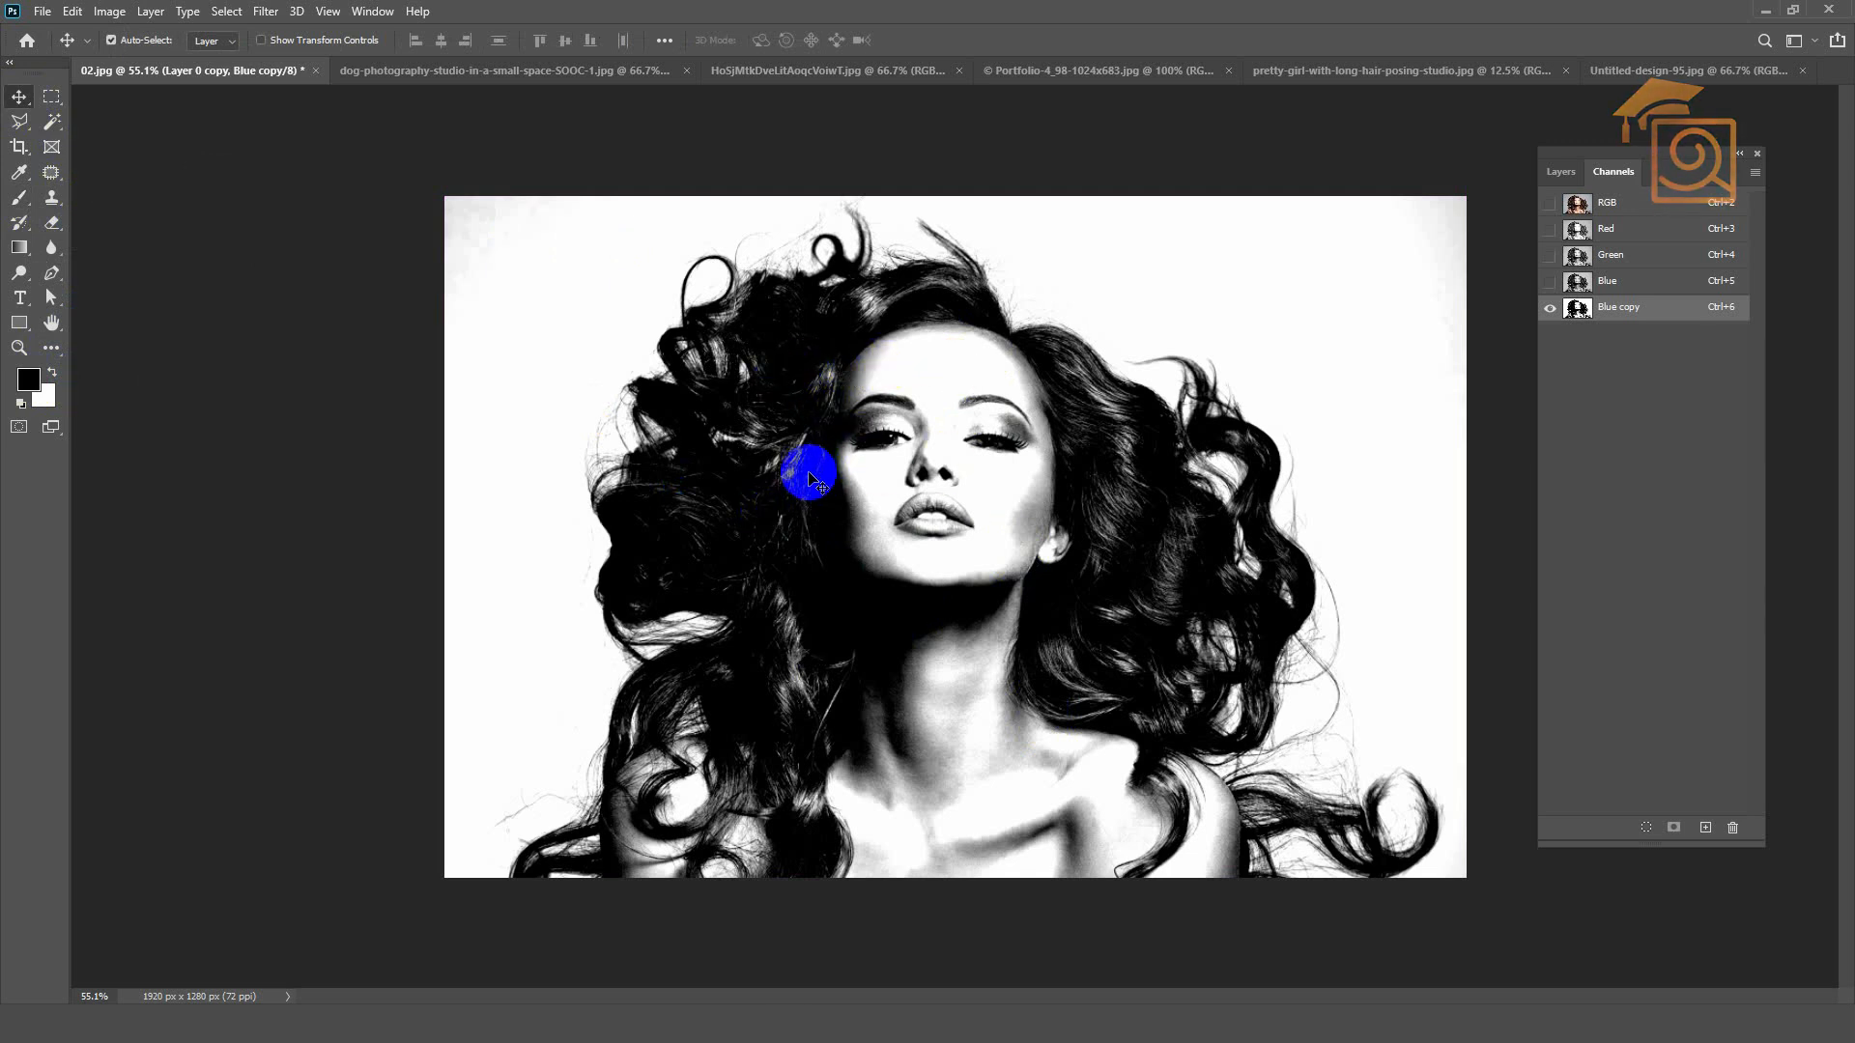
# Step: Load the Blue copy channel as a selection and make the RGB composite active again
pyautogui.click(1652, 309)
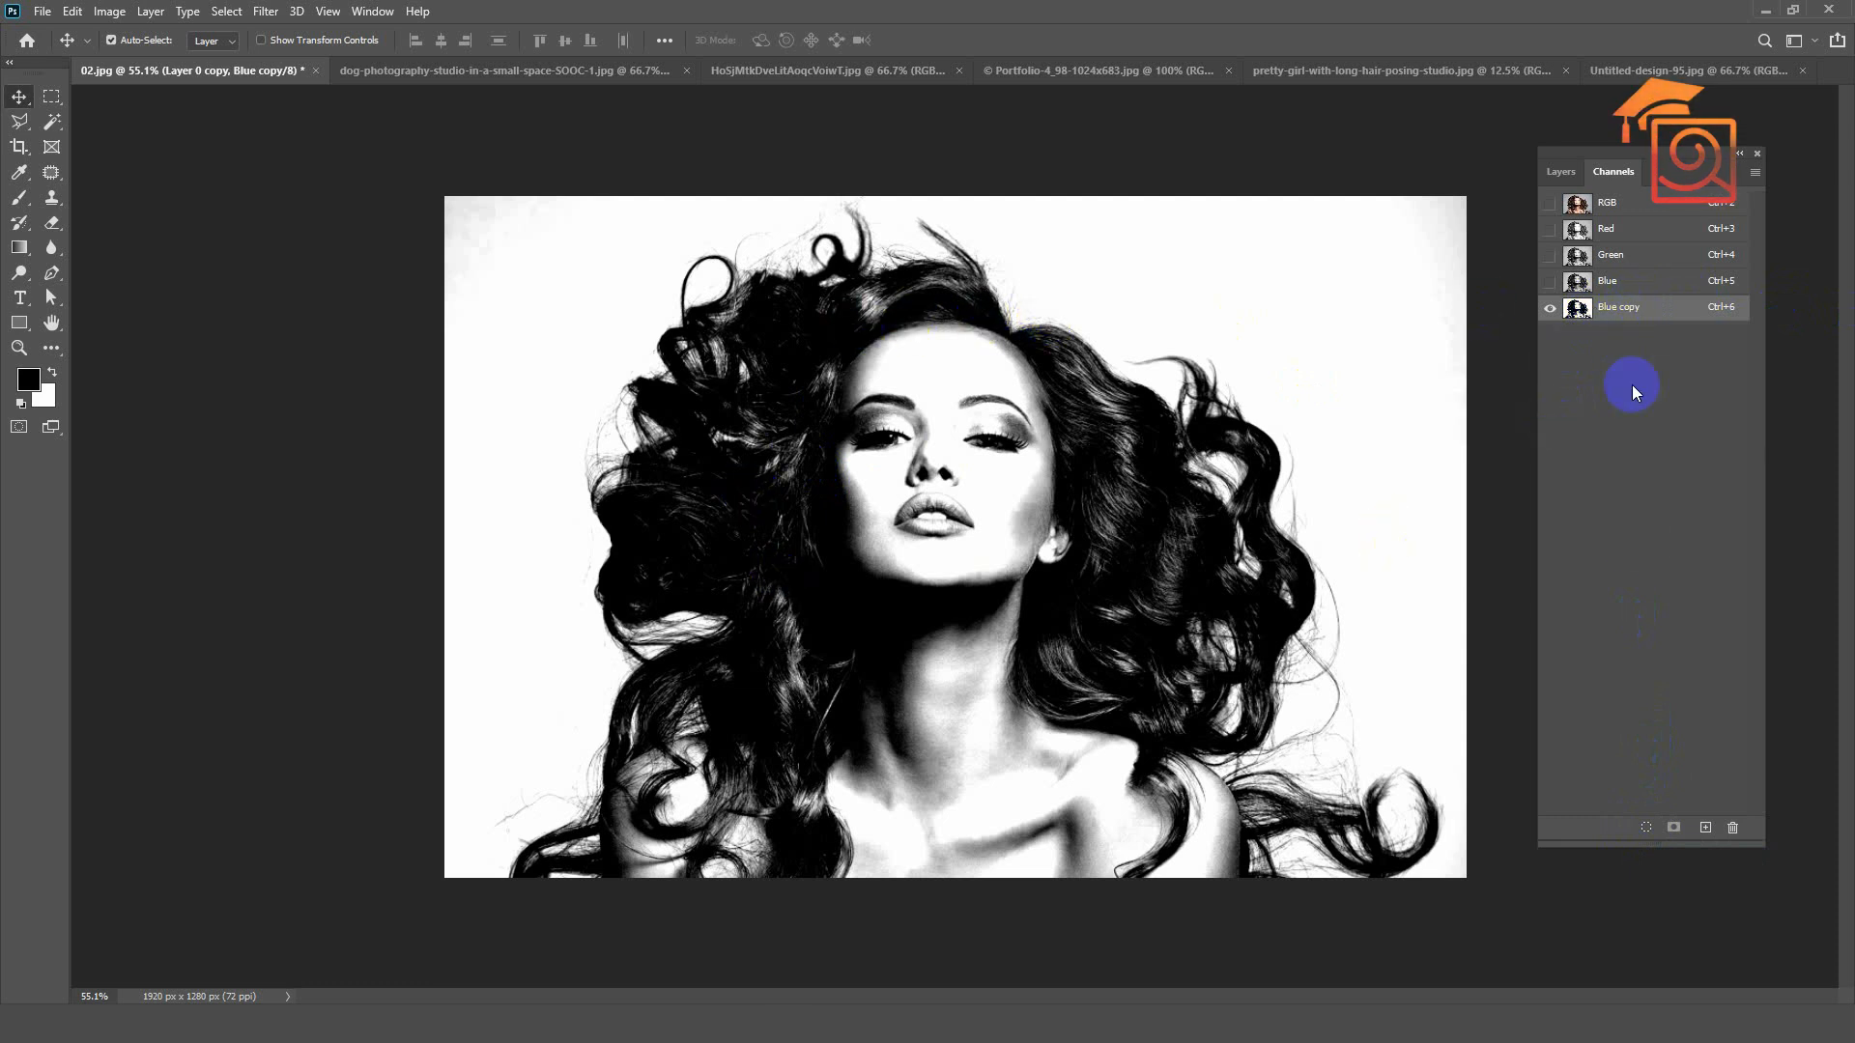
pyautogui.click(1644, 829)
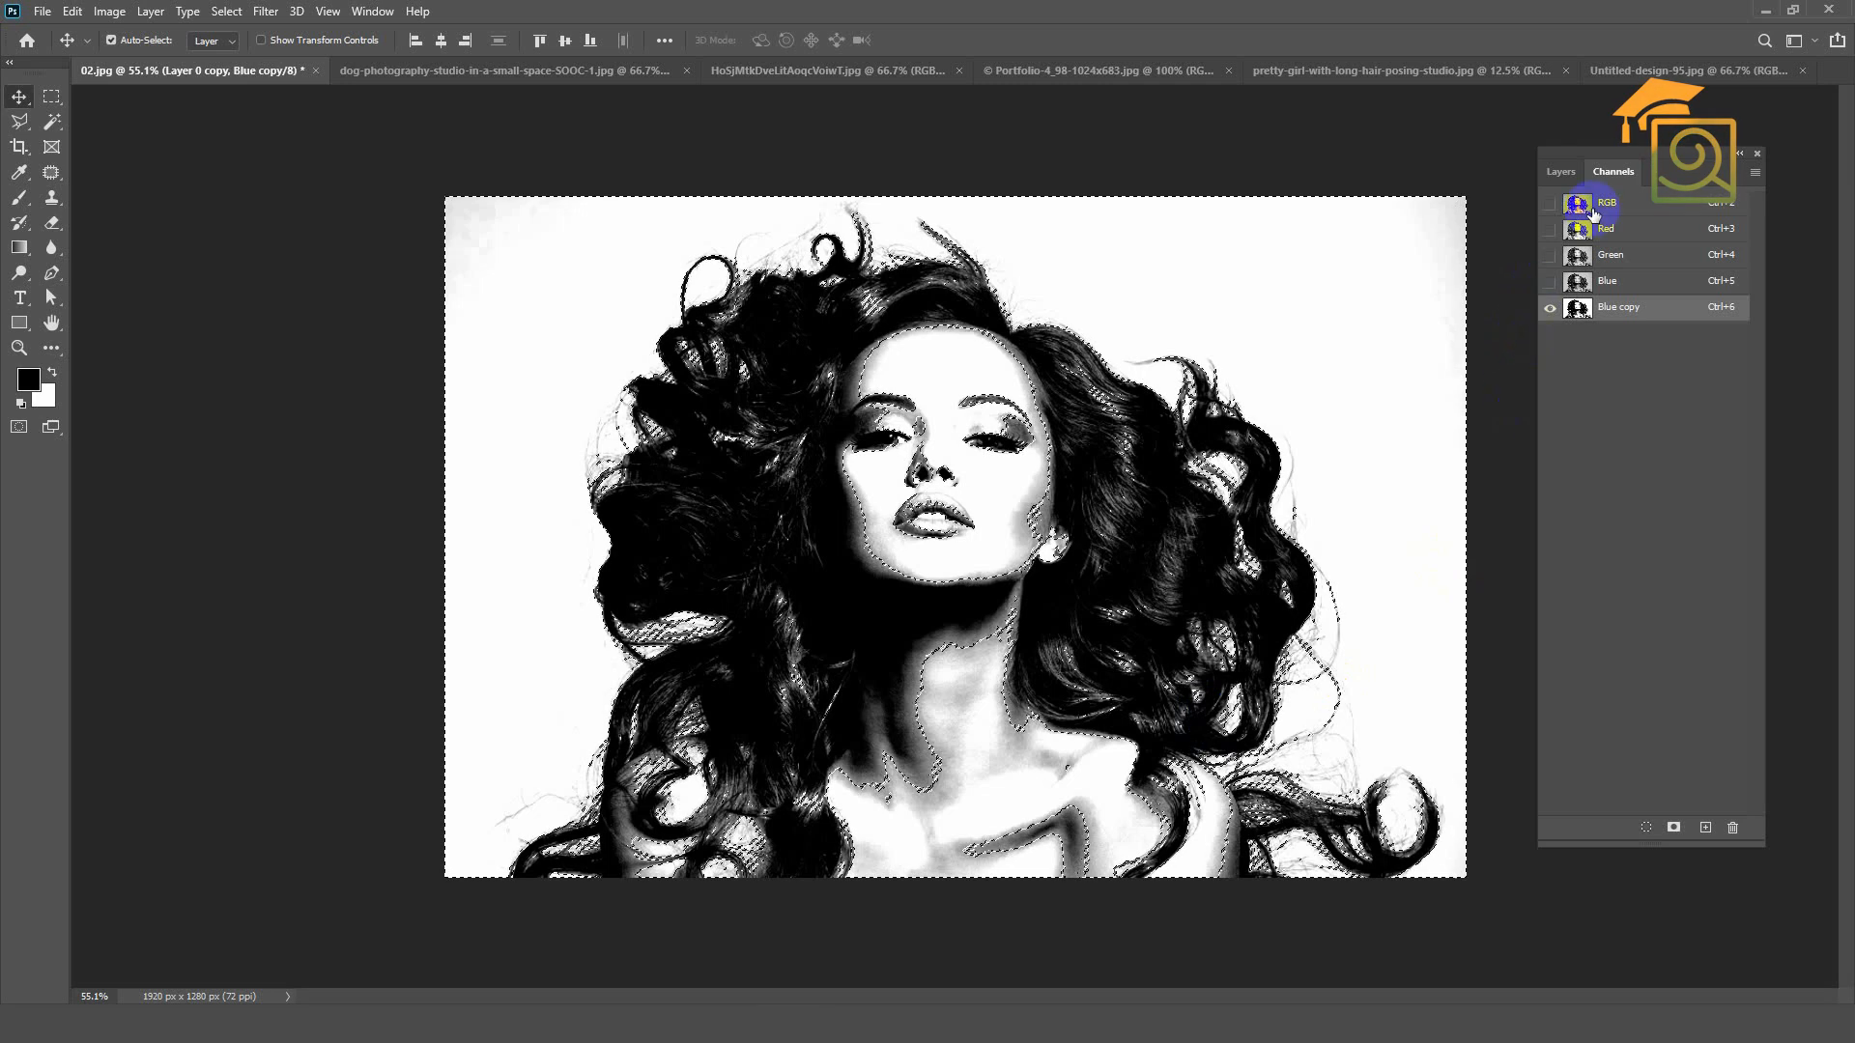
pyautogui.click(1643, 208)
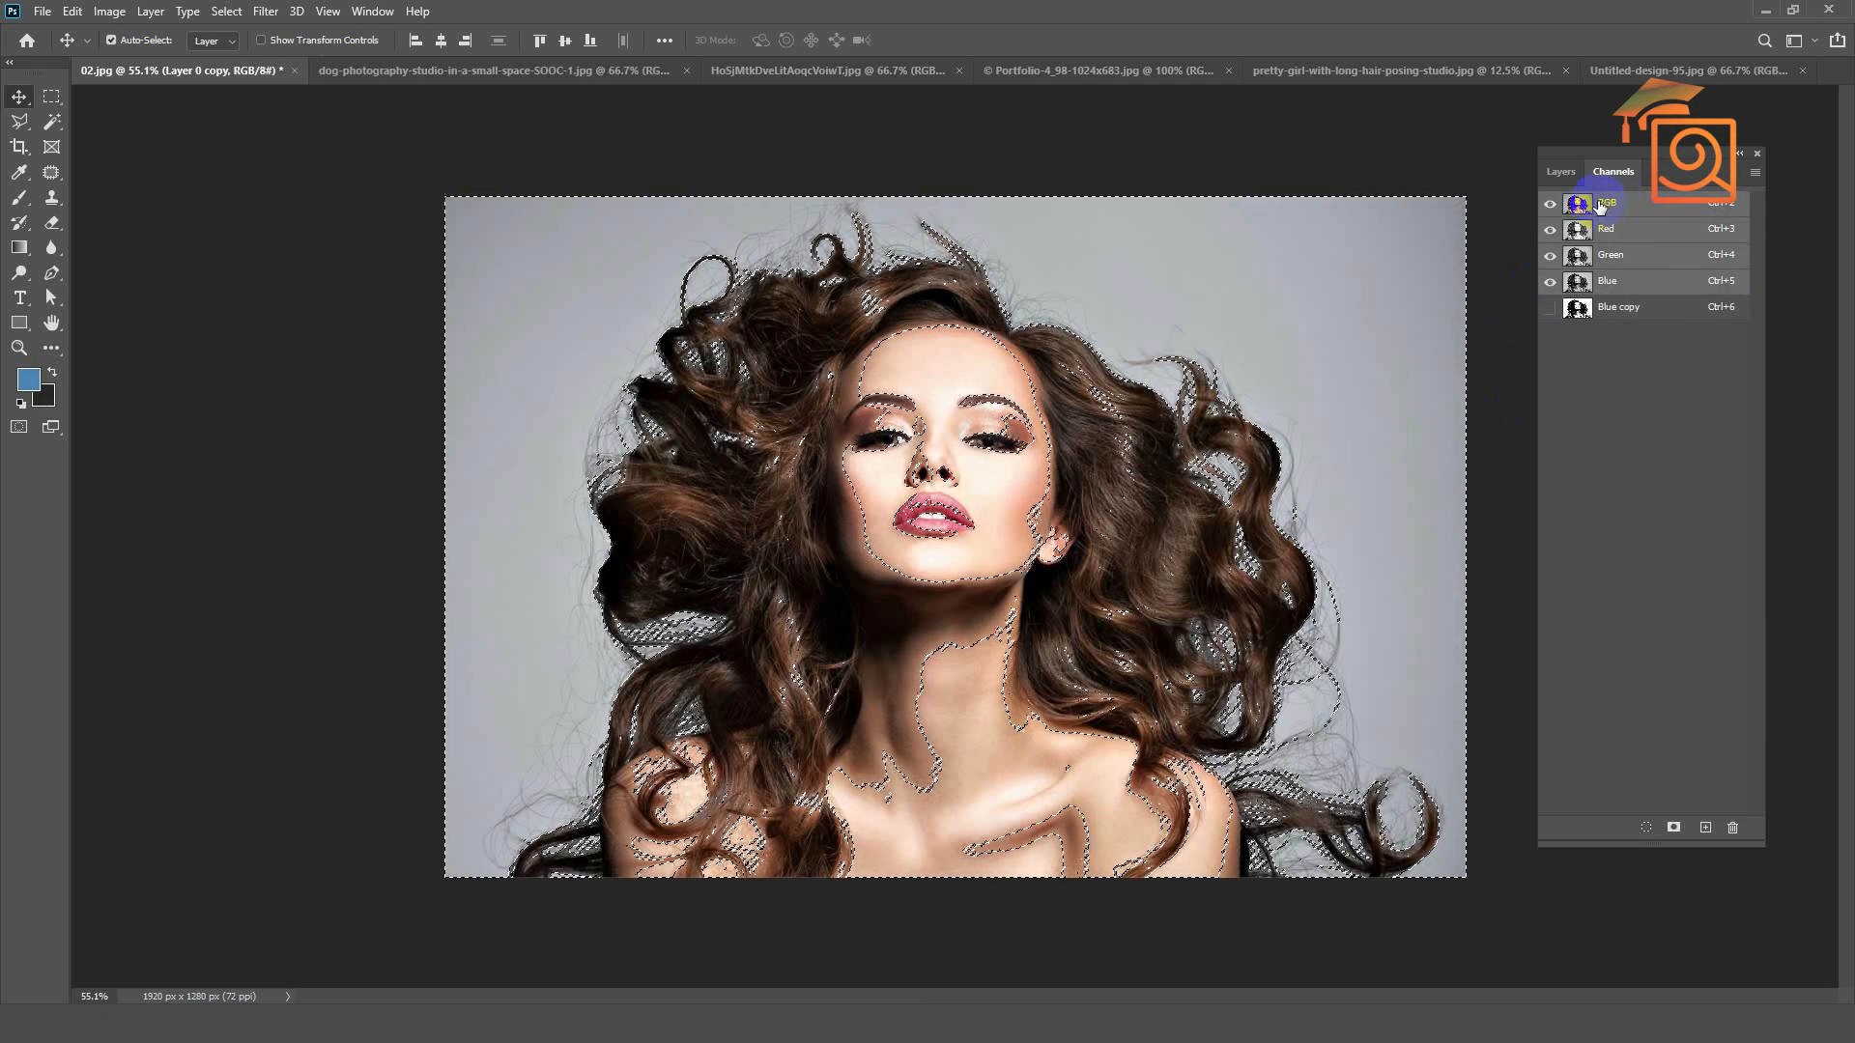
# Step: Add a layer mask to Layer 0 copy from the selection and invert the mask to hide the background
pyautogui.click(1559, 174)
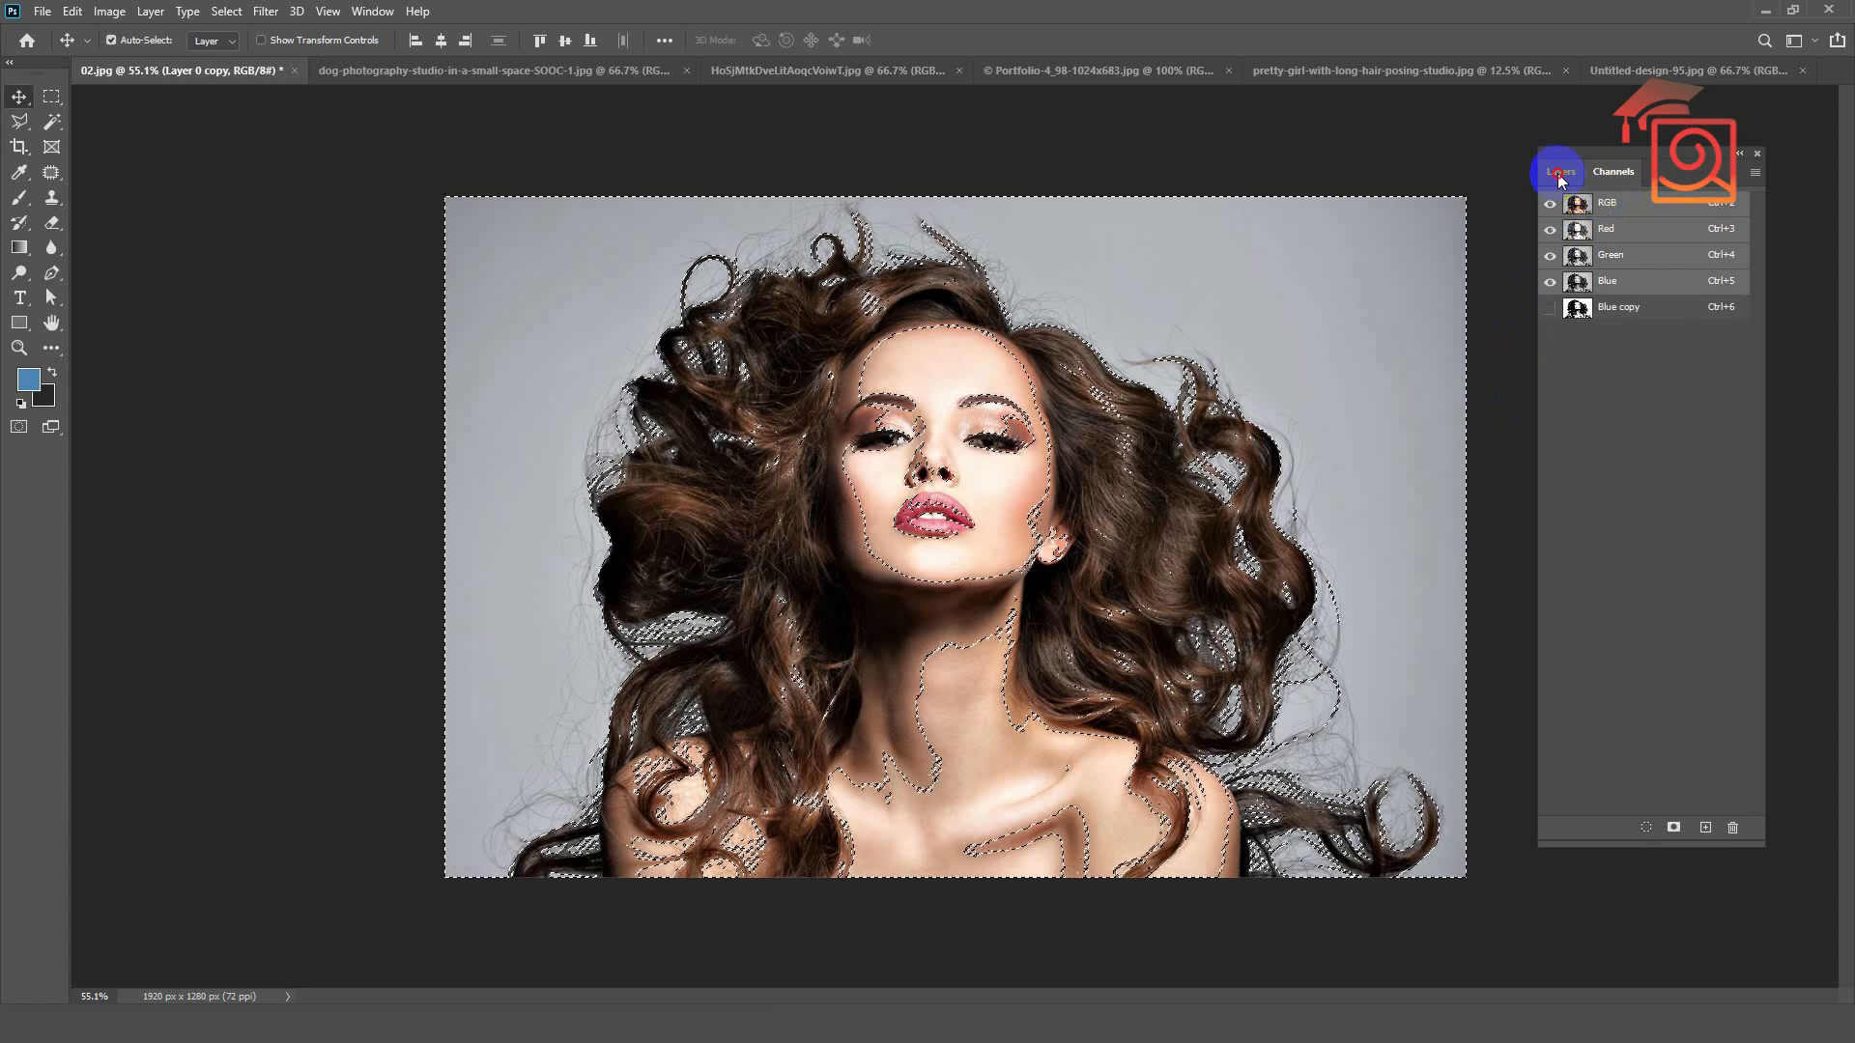
pyautogui.click(1633, 294)
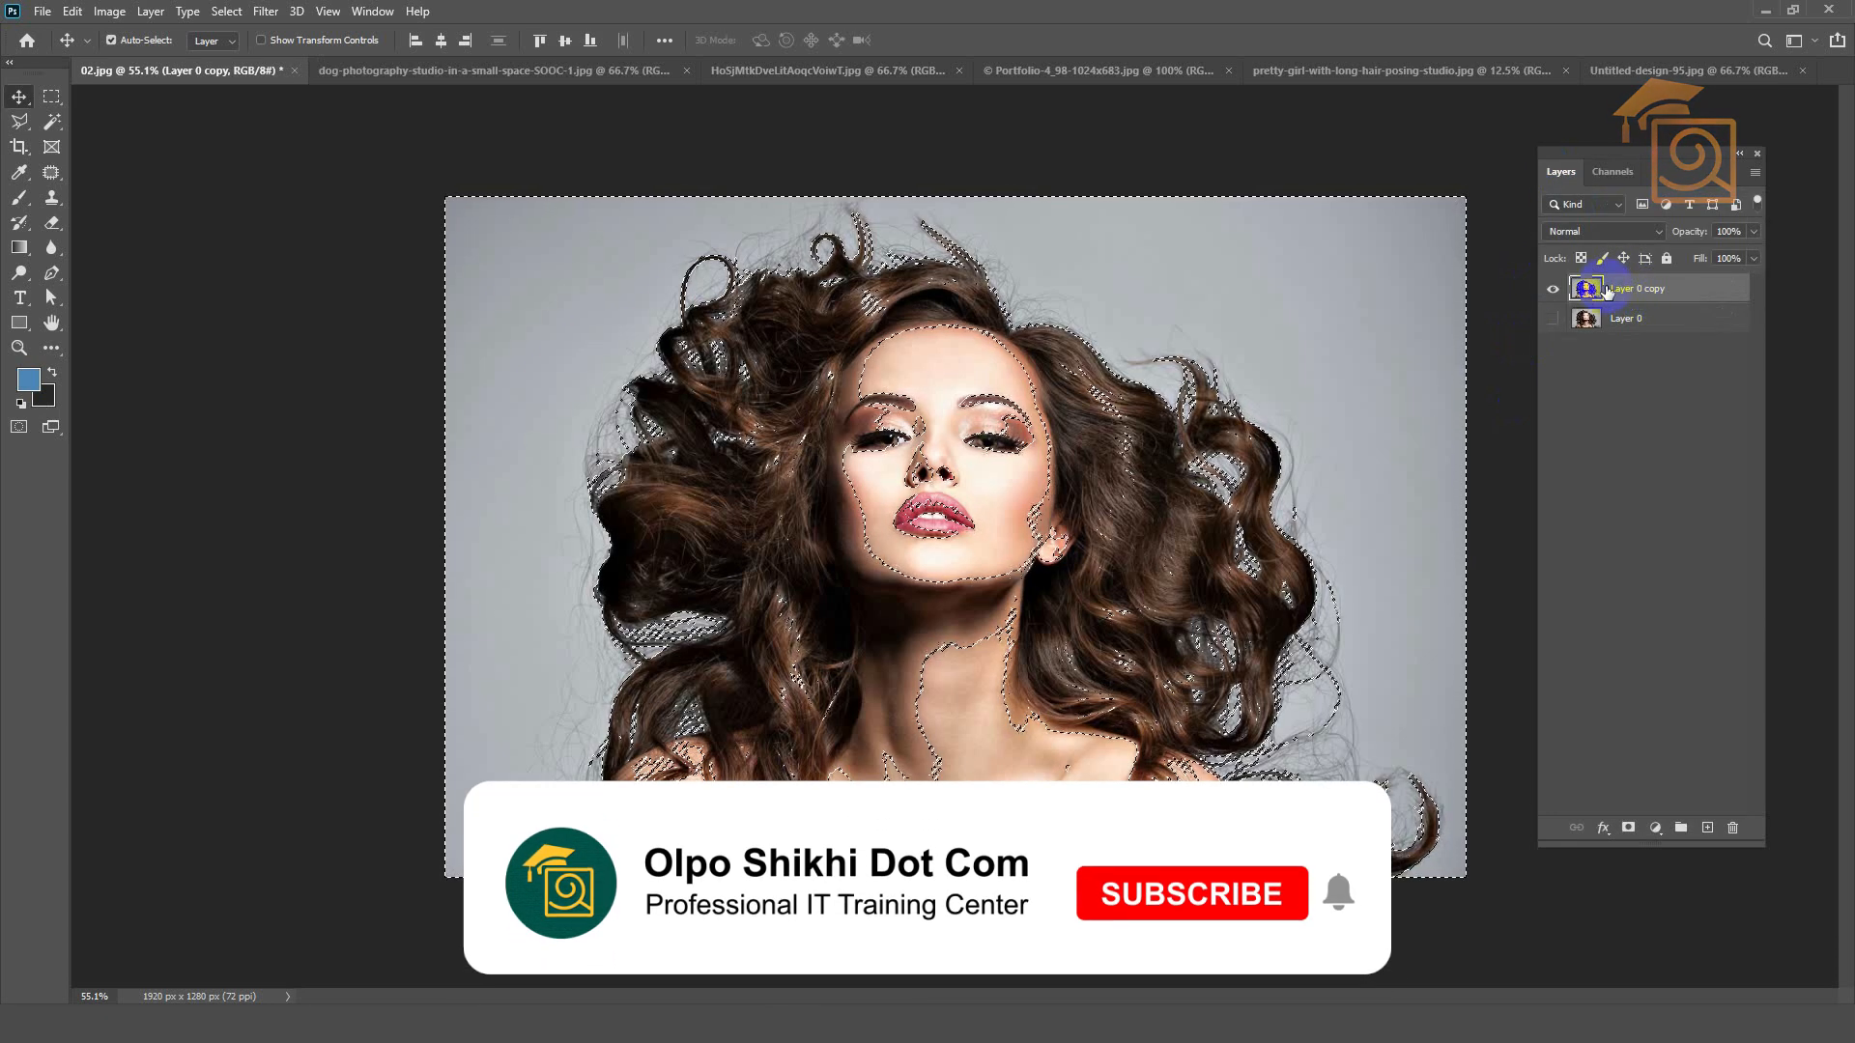
pyautogui.click(1629, 829)
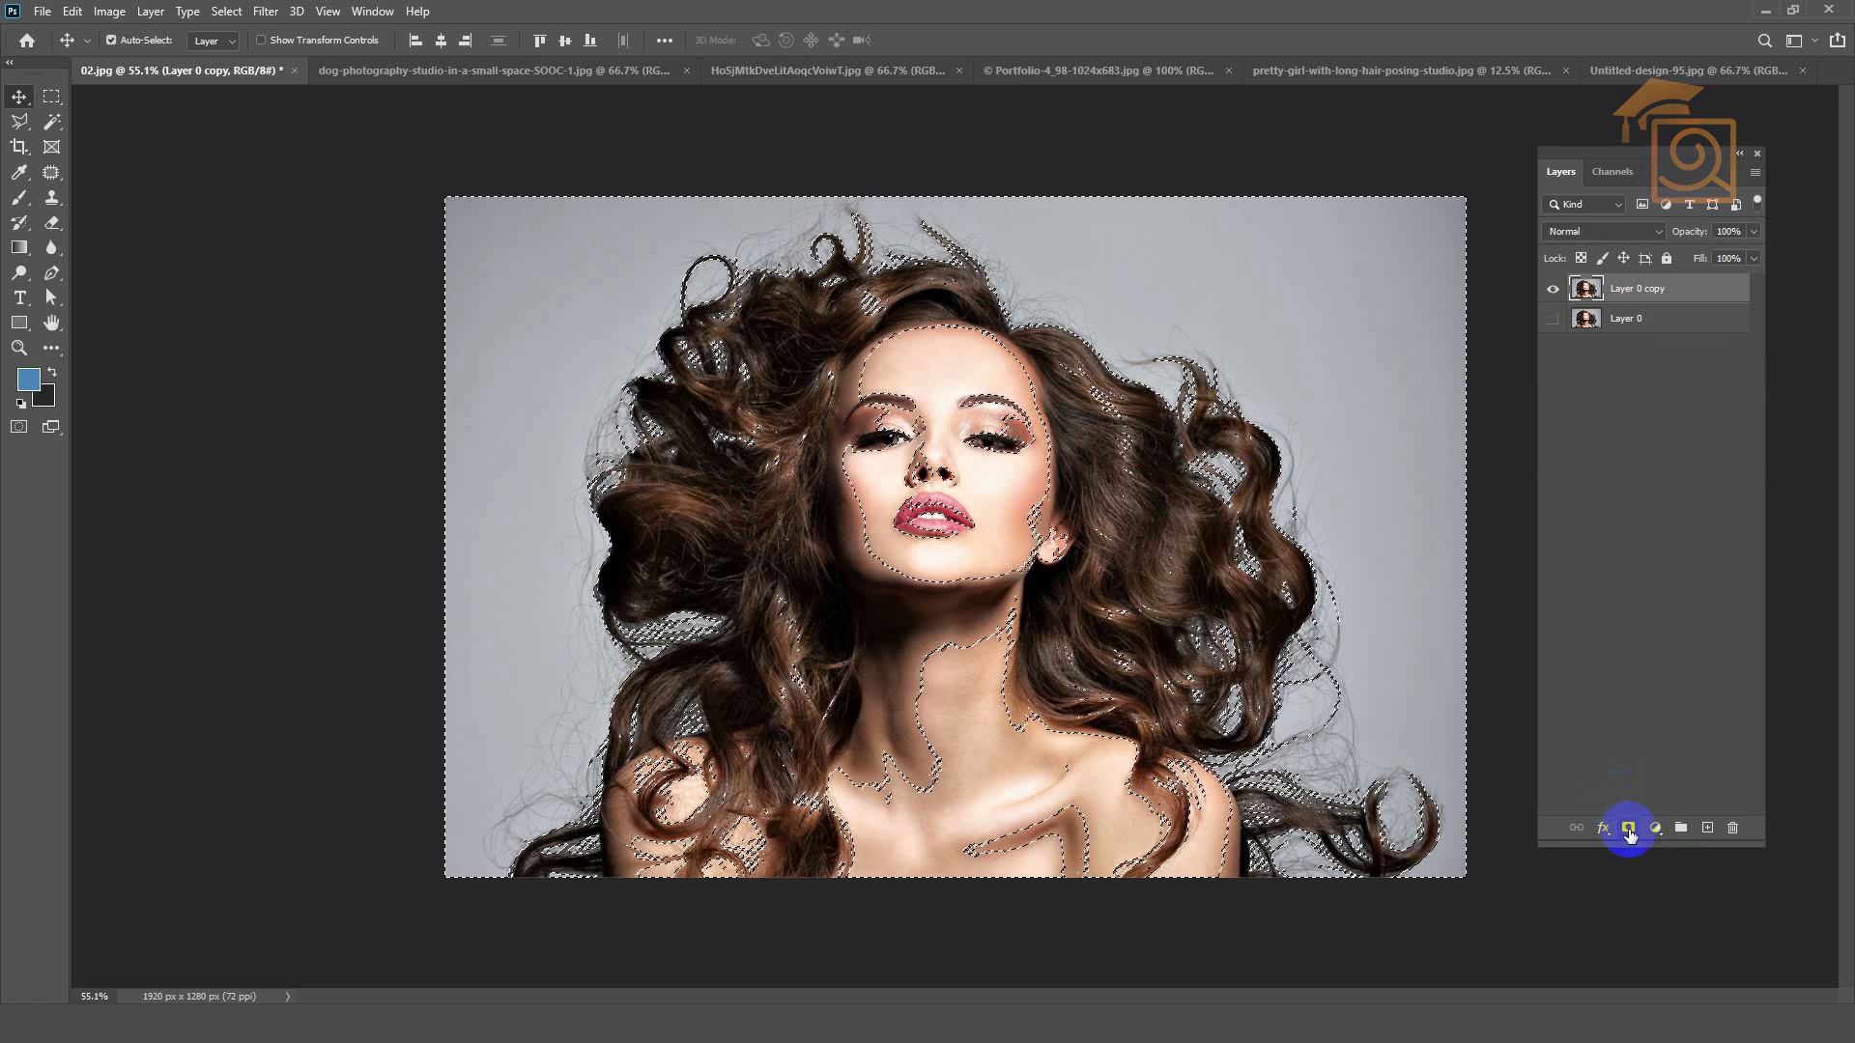
pyautogui.click(1628, 829)
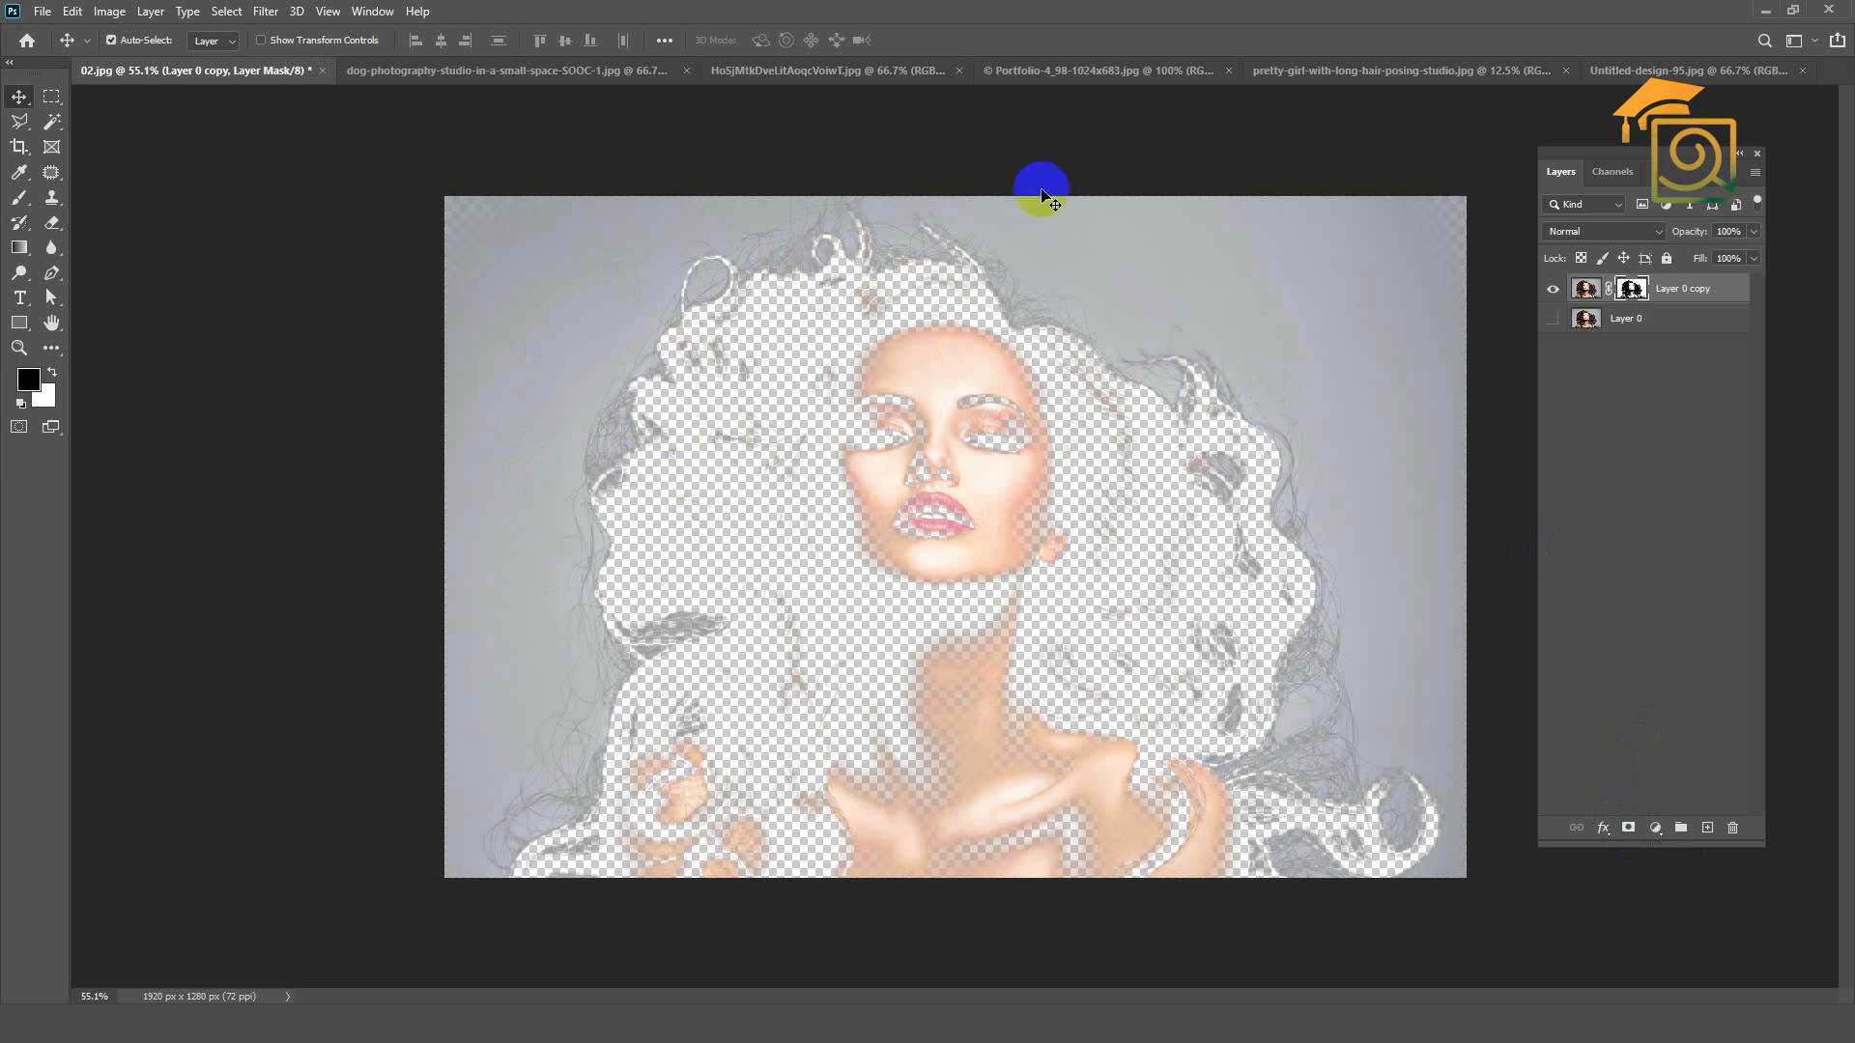
pyautogui.keyDown('alt'); pyautogui.keyDown('shift'); pyautogui.click(1635, 292); pyautogui.keyUp('shift'); pyautogui.keyUp('alt')
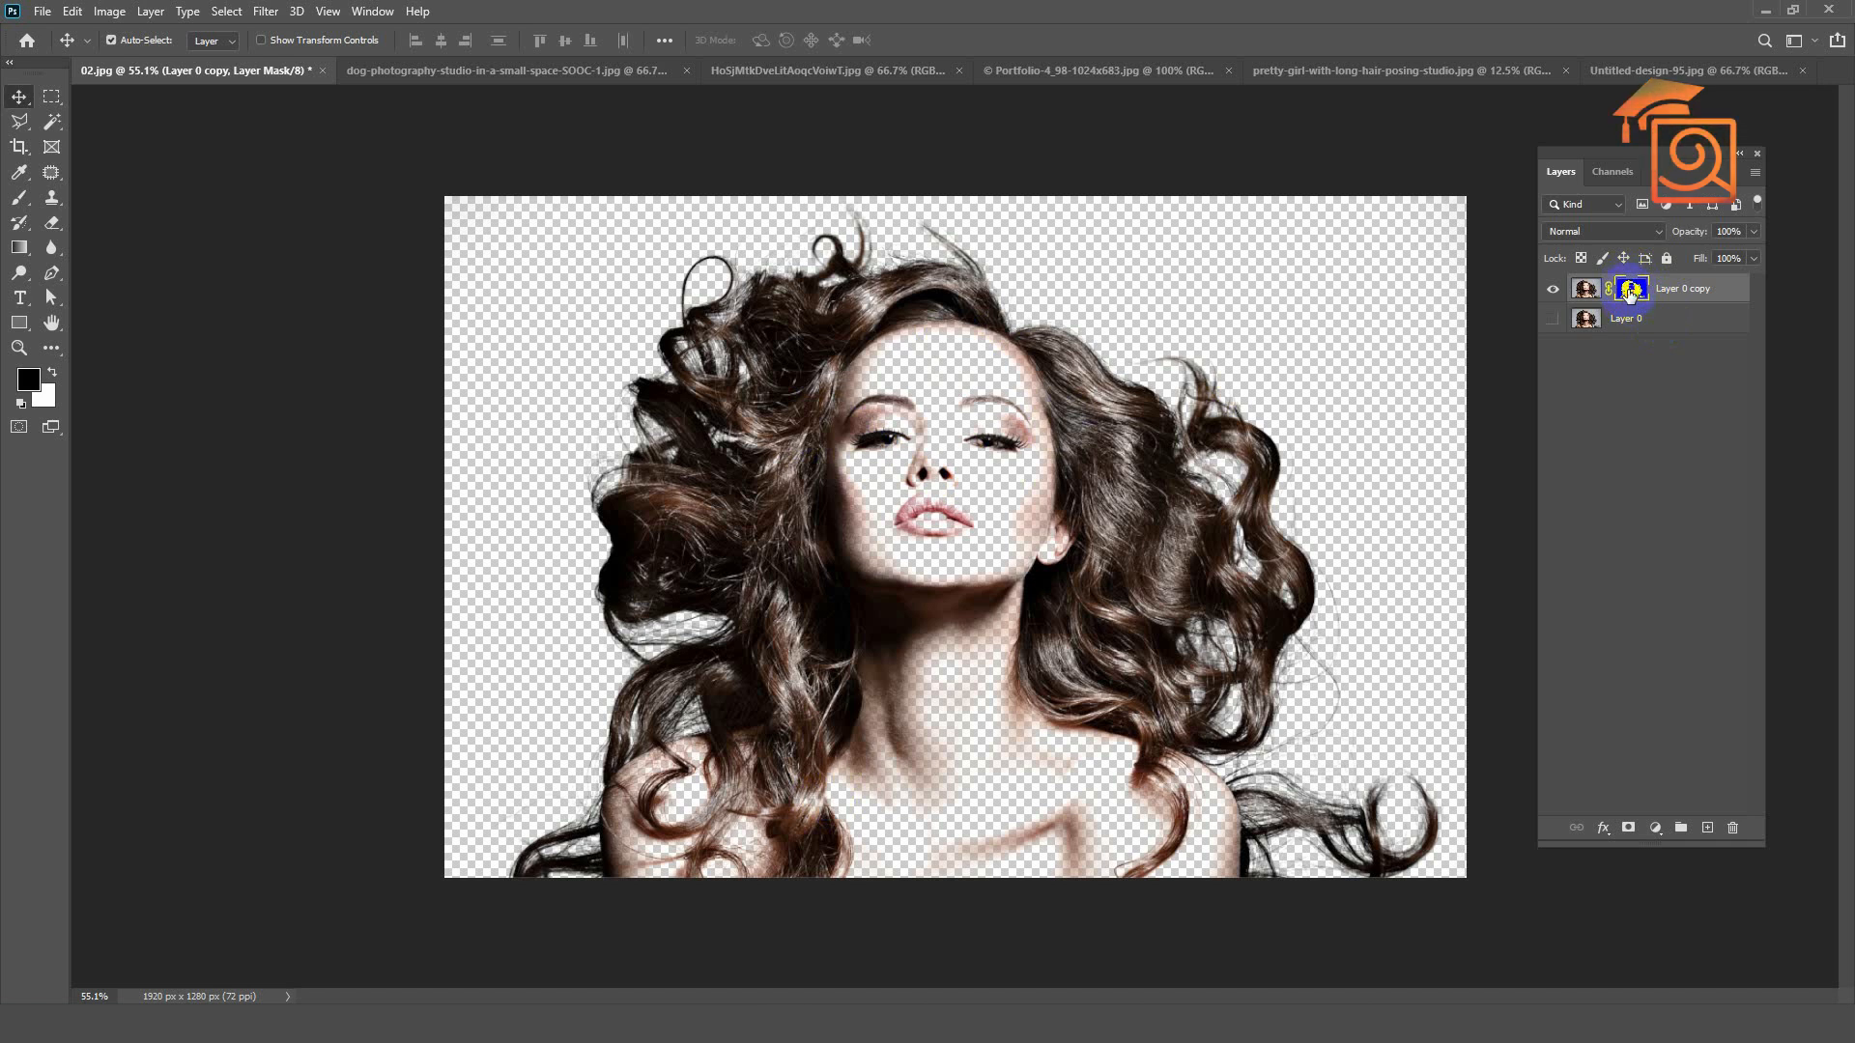
# Step: Paint white on the layer mask with a soft 90 px brush to restore the woman's face
pyautogui.click(20, 198)
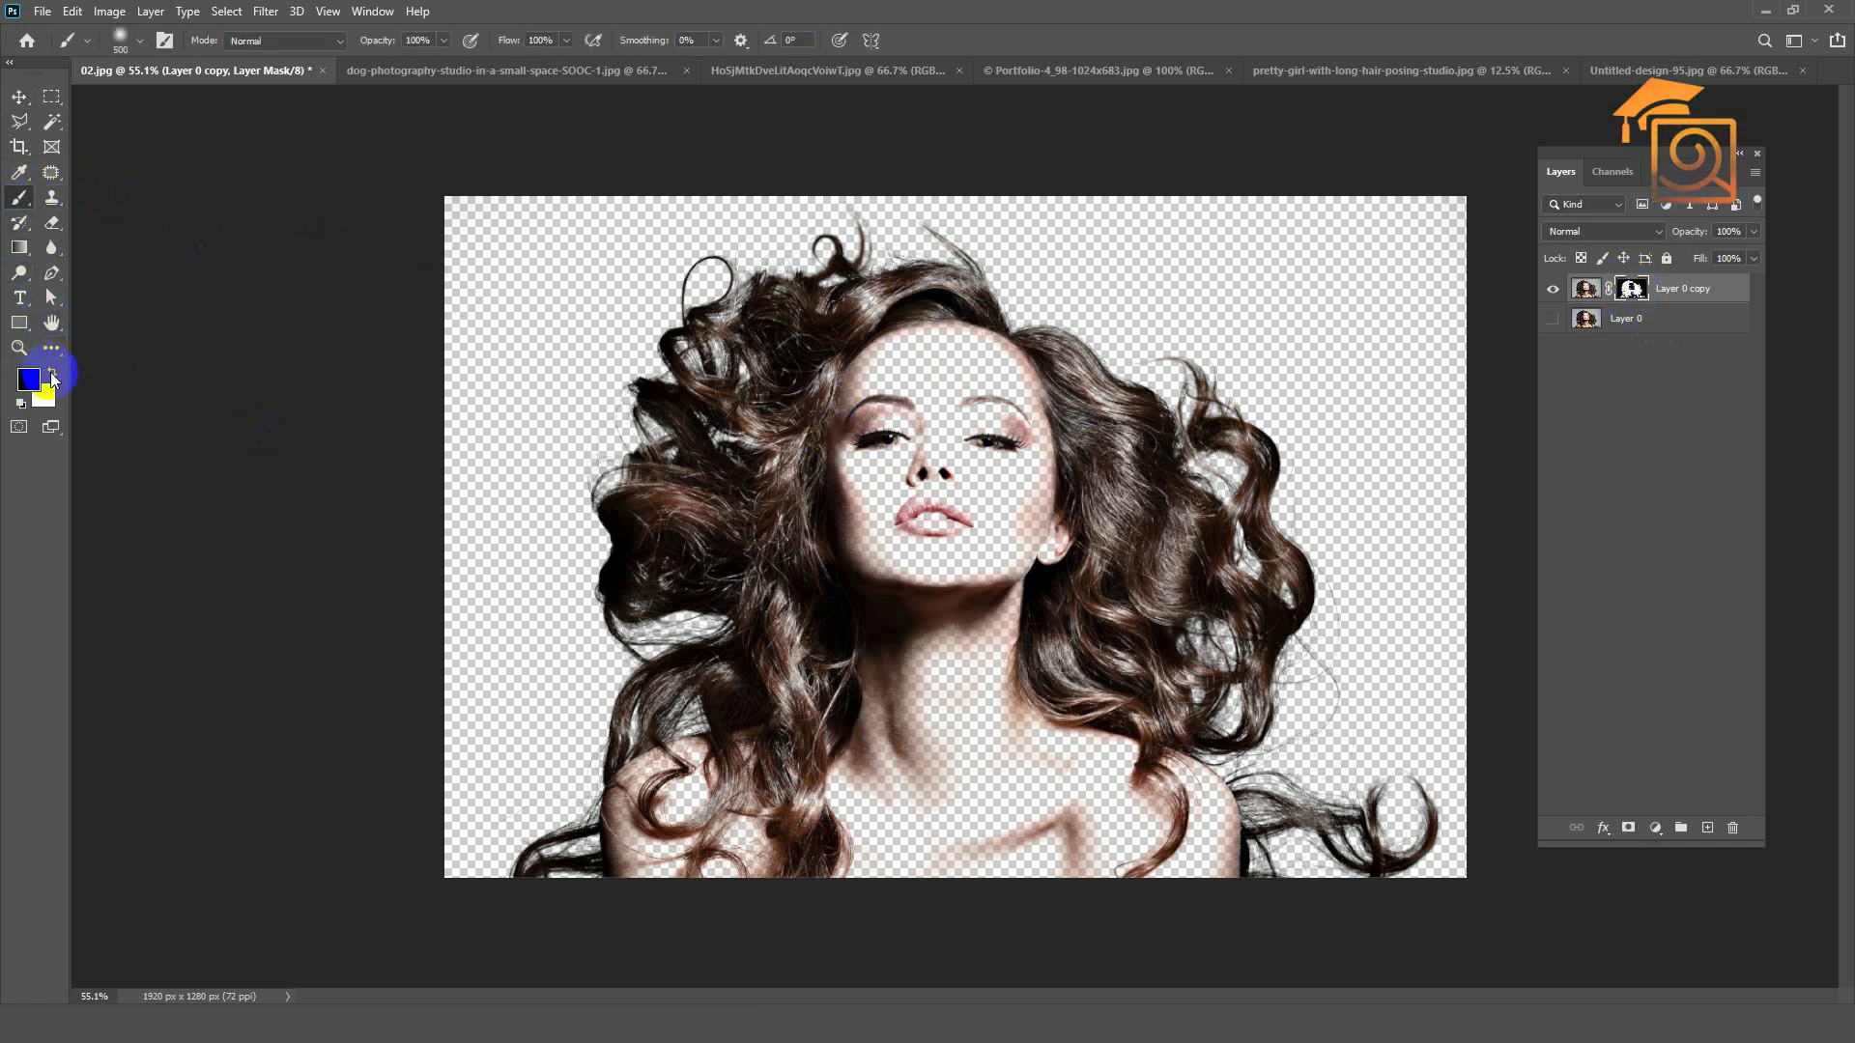
pyautogui.press('d')
pyautogui.scroll(3, 936, 484)
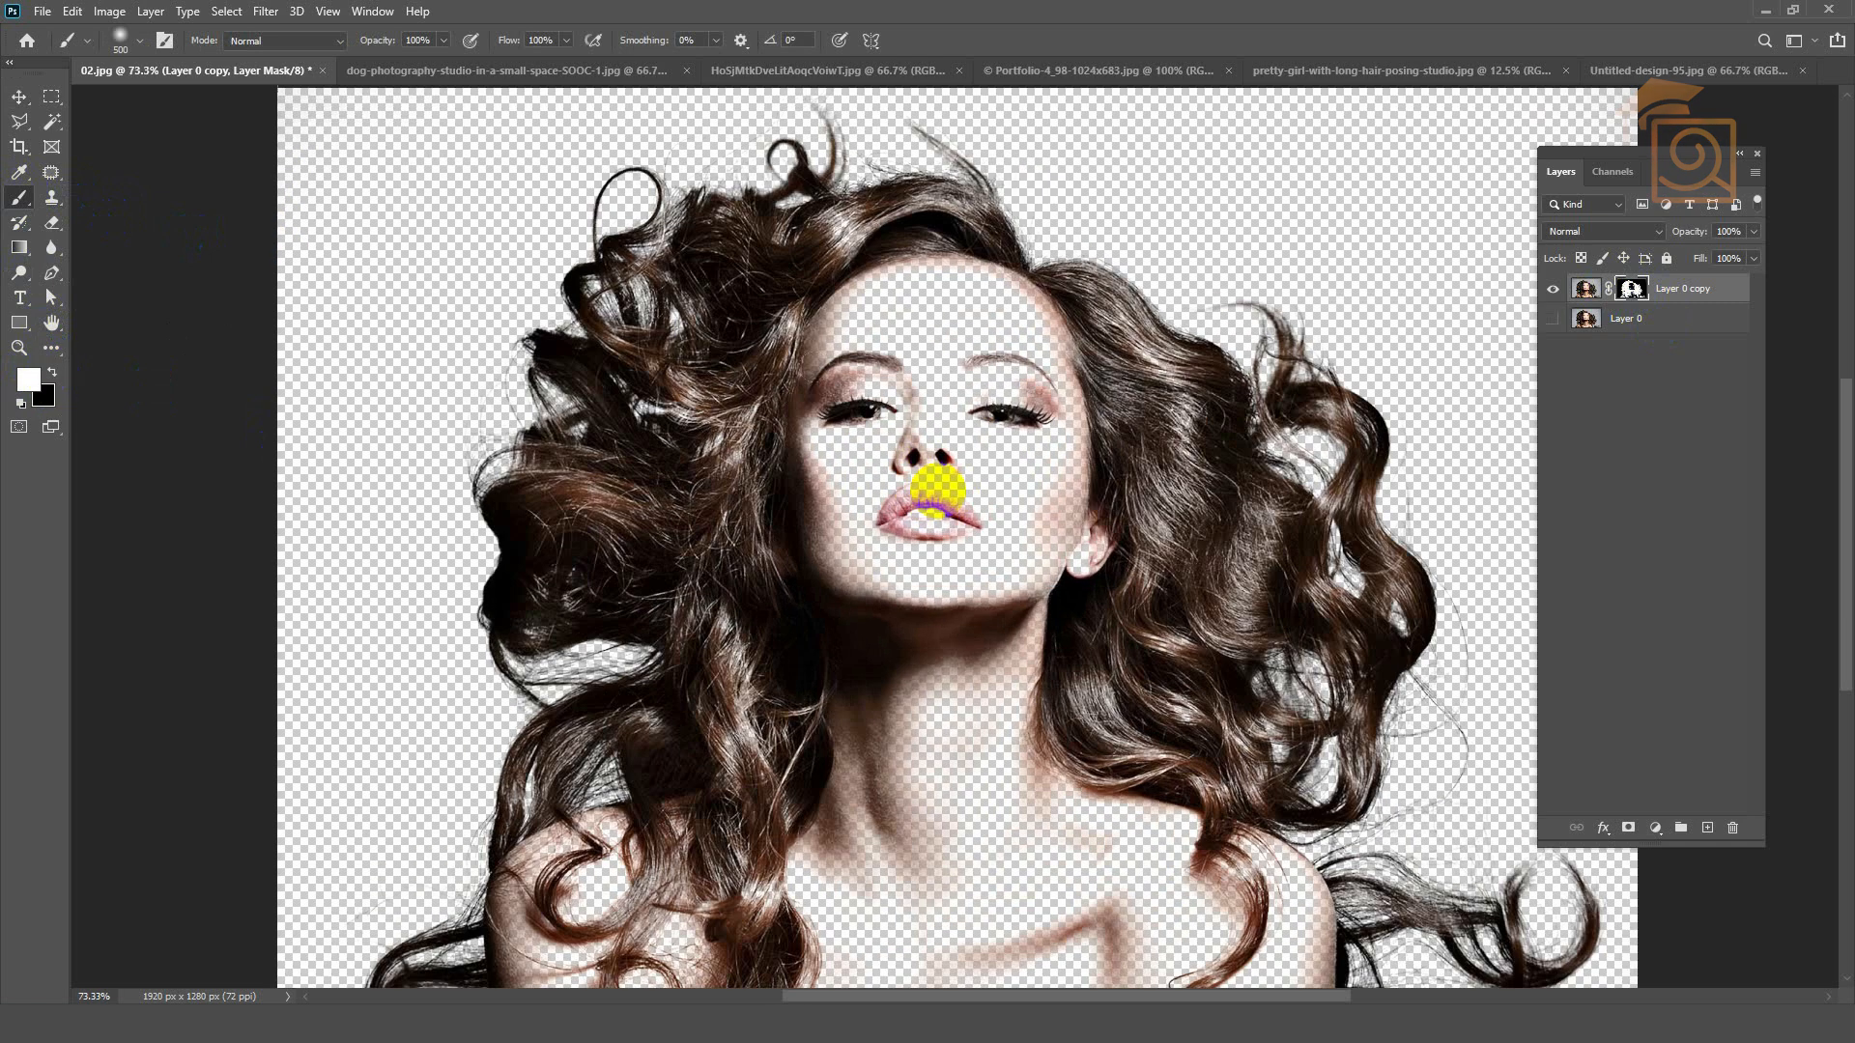
pyautogui.press('[')
pyautogui.press('[')
pyautogui.press('[')
pyautogui.press('[')
pyautogui.press('[')
pyautogui.press('[')
pyautogui.press('[')
pyautogui.press('[')
pyautogui.moveTo(822, 319)
pyautogui.mouseDown()
pyautogui.moveTo(849, 289)
pyautogui.moveTo(1027, 301)
pyautogui.moveTo(1059, 370)
pyautogui.moveTo(1060, 589)
pyautogui.moveTo(1092, 538)
pyautogui.moveTo(970, 583)
pyautogui.moveTo(1006, 477)
pyautogui.moveTo(981, 385)
pyautogui.moveTo(914, 294)
pyautogui.moveTo(829, 508)
pyautogui.moveTo(811, 318)
pyautogui.mouseUp()
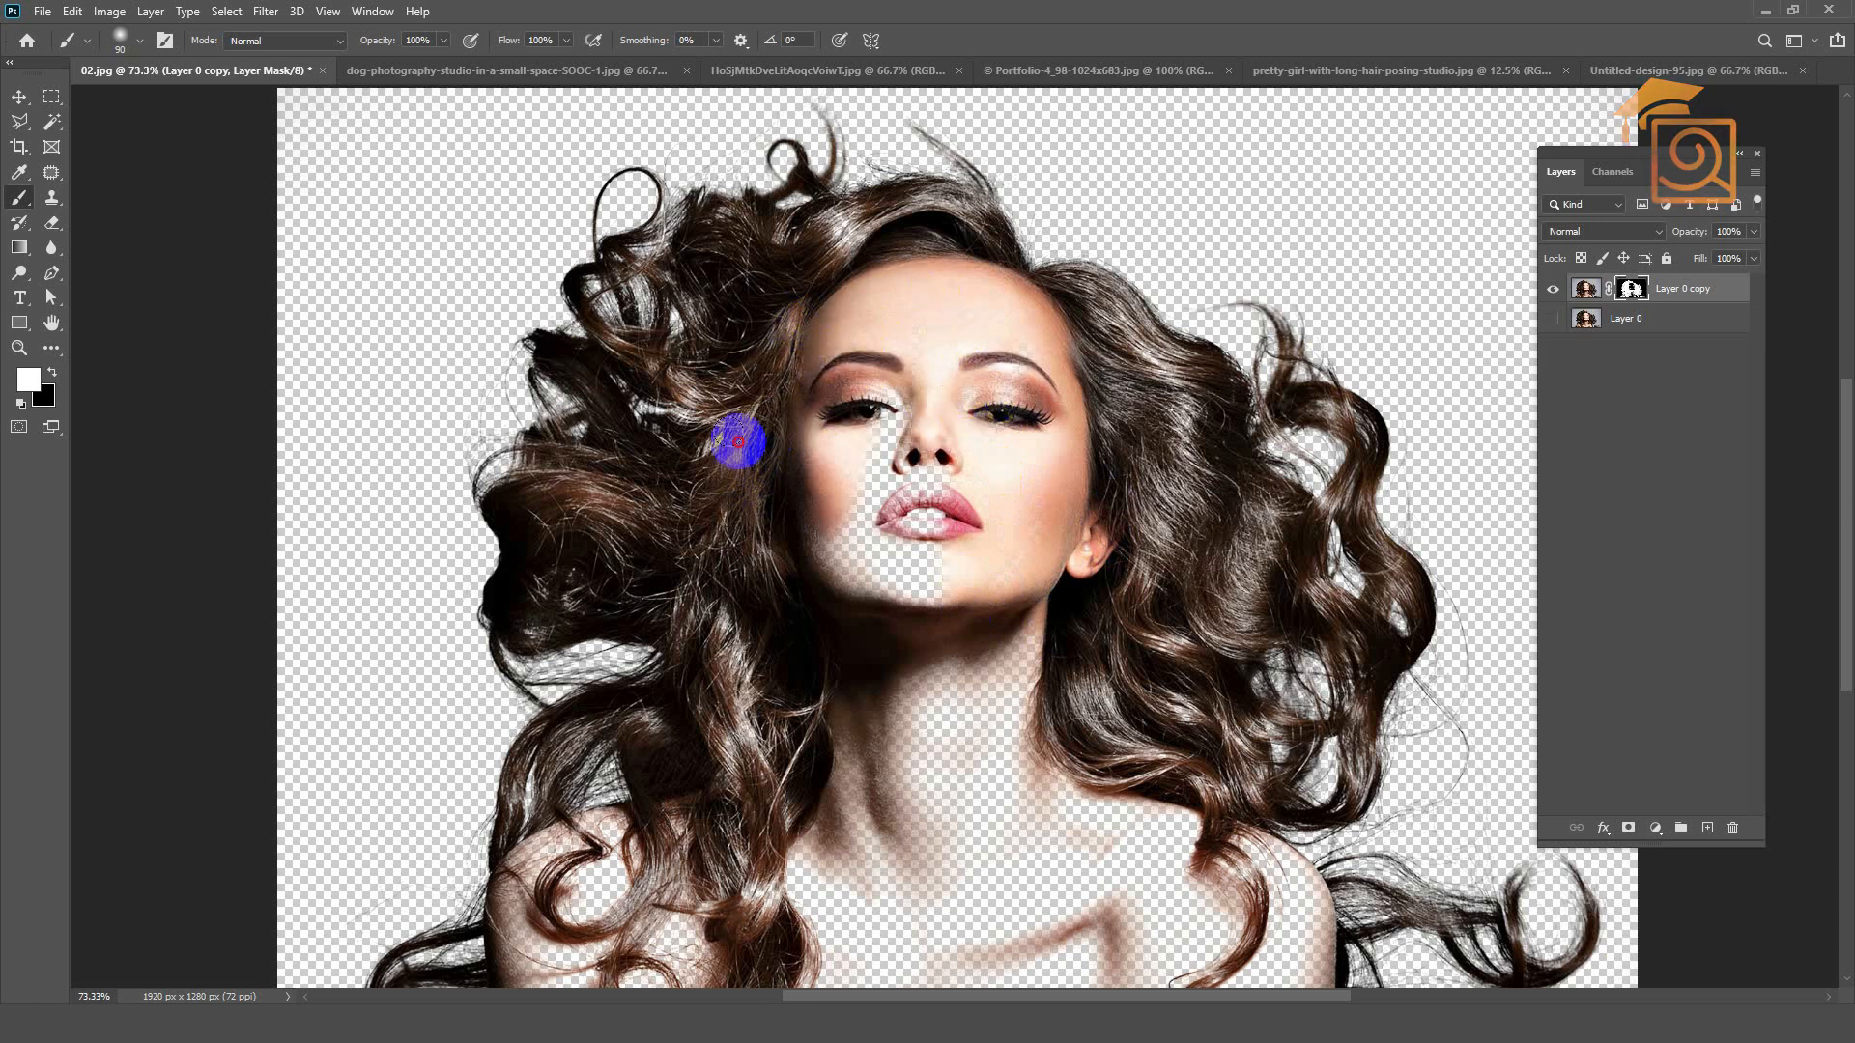
pyautogui.moveTo(693, 427)
pyautogui.mouseDown()
pyautogui.moveTo(714, 474)
pyautogui.moveTo(911, 523)
pyautogui.moveTo(949, 434)
pyautogui.moveTo(909, 393)
pyautogui.moveTo(806, 634)
pyautogui.moveTo(912, 469)
pyautogui.mouseUp()
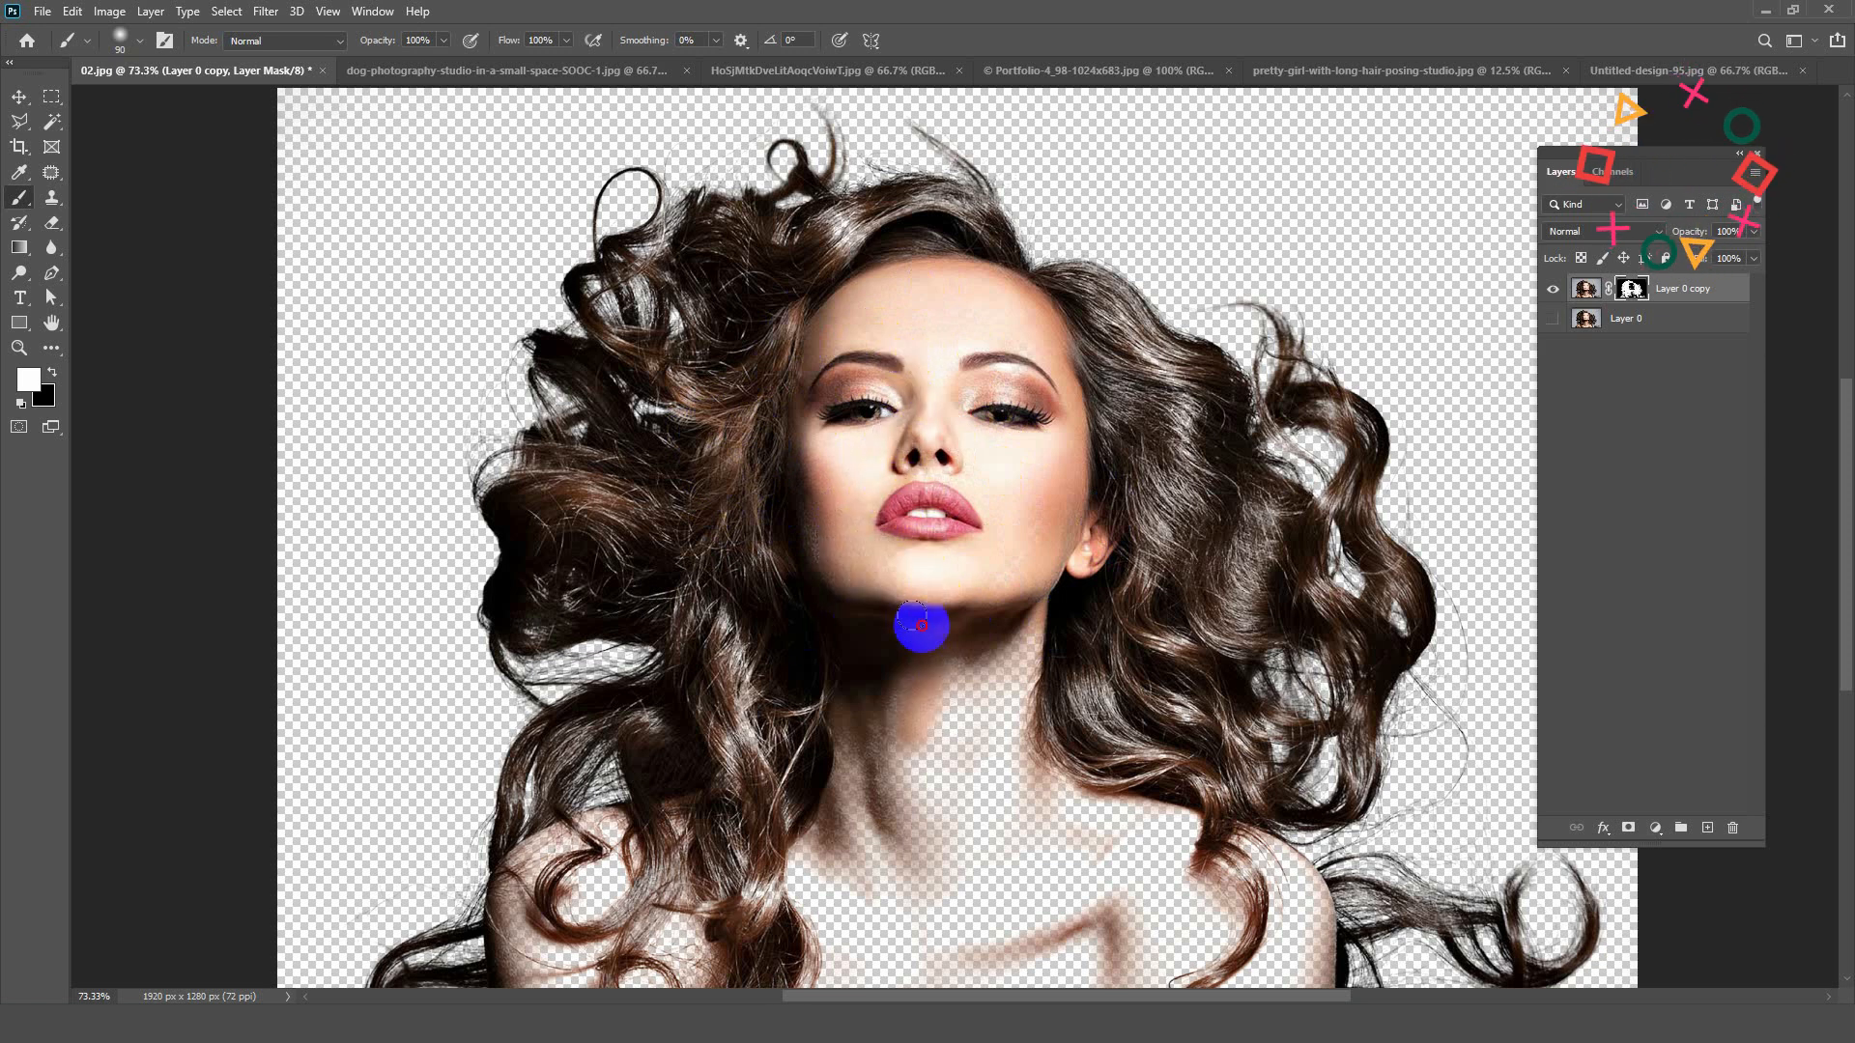
# Step: Paint white on the layer mask over the neck, chest, shoulders and inner hair to restore the rest of the body
pyautogui.scroll(-2, 889, 628)
pyautogui.moveTo(809, 599)
pyautogui.mouseDown()
pyautogui.moveTo(807, 669)
pyautogui.moveTo(840, 763)
pyautogui.moveTo(788, 807)
pyautogui.moveTo(763, 757)
pyautogui.moveTo(686, 744)
pyautogui.moveTo(661, 778)
pyautogui.moveTo(662, 847)
pyautogui.moveTo(717, 830)
pyautogui.moveTo(725, 884)
pyautogui.moveTo(766, 782)
pyautogui.moveTo(758, 817)
pyautogui.moveTo(729, 754)
pyautogui.moveTo(697, 758)
pyautogui.moveTo(885, 797)
pyautogui.moveTo(883, 732)
pyautogui.moveTo(851, 878)
pyautogui.moveTo(904, 862)
pyautogui.moveTo(1006, 628)
pyautogui.moveTo(1011, 567)
pyautogui.moveTo(942, 689)
pyautogui.moveTo(1004, 677)
pyautogui.moveTo(1013, 727)
pyautogui.moveTo(1147, 753)
pyautogui.moveTo(1193, 798)
pyautogui.moveTo(1168, 755)
pyautogui.moveTo(1193, 831)
pyautogui.moveTo(1197, 798)
pyautogui.moveTo(1195, 779)
pyautogui.moveTo(1166, 803)
pyautogui.moveTo(1099, 740)
pyautogui.moveTo(978, 730)
pyautogui.moveTo(997, 719)
pyautogui.moveTo(1046, 825)
pyautogui.moveTo(1015, 771)
pyautogui.moveTo(987, 836)
pyautogui.moveTo(968, 830)
pyautogui.moveTo(1001, 776)
pyautogui.moveTo(970, 807)
pyautogui.moveTo(1062, 743)
pyautogui.moveTo(1102, 847)
pyautogui.moveTo(1163, 830)
pyautogui.moveTo(1030, 837)
pyautogui.moveTo(1128, 842)
pyautogui.moveTo(1014, 874)
pyautogui.moveTo(1020, 833)
pyautogui.mouseUp()
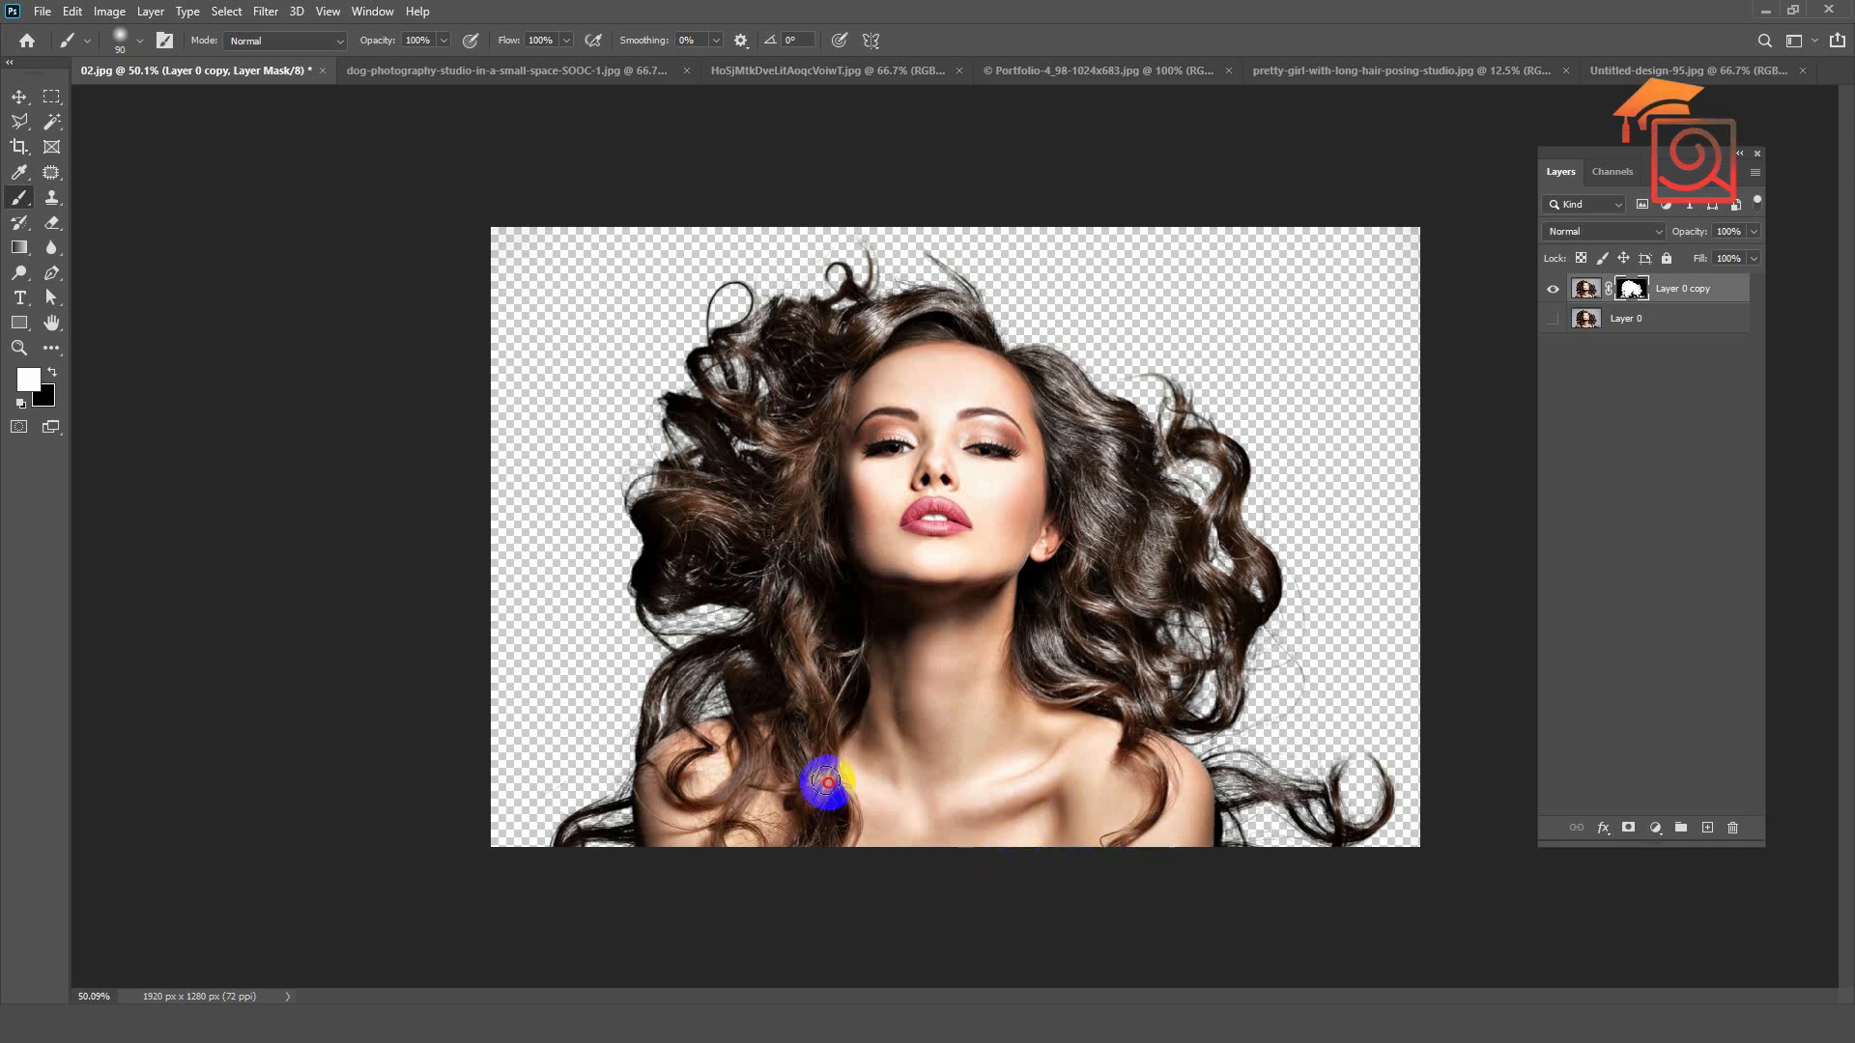
pyautogui.moveTo(1117, 495)
pyautogui.mouseDown()
pyautogui.moveTo(1041, 389)
pyautogui.moveTo(1109, 465)
pyautogui.moveTo(1088, 427)
pyautogui.moveTo(1079, 573)
pyautogui.moveTo(1056, 584)
pyautogui.moveTo(1077, 491)
pyautogui.moveTo(1170, 536)
pyautogui.moveTo(1140, 562)
pyautogui.moveTo(1058, 436)
pyautogui.moveTo(795, 419)
pyautogui.moveTo(810, 418)
pyautogui.moveTo(779, 534)
pyautogui.moveTo(893, 328)
pyautogui.moveTo(873, 332)
pyautogui.moveTo(968, 326)
pyautogui.moveTo(856, 331)
pyautogui.moveTo(794, 370)
pyautogui.moveTo(831, 430)
pyautogui.moveTo(818, 553)
pyautogui.moveTo(696, 568)
pyautogui.moveTo(738, 550)
pyautogui.moveTo(779, 579)
pyautogui.moveTo(809, 671)
pyautogui.moveTo(794, 740)
pyautogui.moveTo(873, 722)
pyautogui.moveTo(846, 685)
pyautogui.moveTo(882, 632)
pyautogui.moveTo(884, 579)
pyautogui.moveTo(939, 708)
pyautogui.moveTo(988, 674)
pyautogui.moveTo(1036, 690)
pyautogui.moveTo(1060, 655)
pyautogui.moveTo(1048, 706)
pyautogui.moveTo(1030, 658)
pyautogui.moveTo(1034, 704)
pyautogui.moveTo(1109, 705)
pyautogui.moveTo(1116, 768)
pyautogui.moveTo(1043, 779)
pyautogui.moveTo(946, 732)
pyautogui.mouseUp()
pyautogui.scroll(-3, 899, 494)
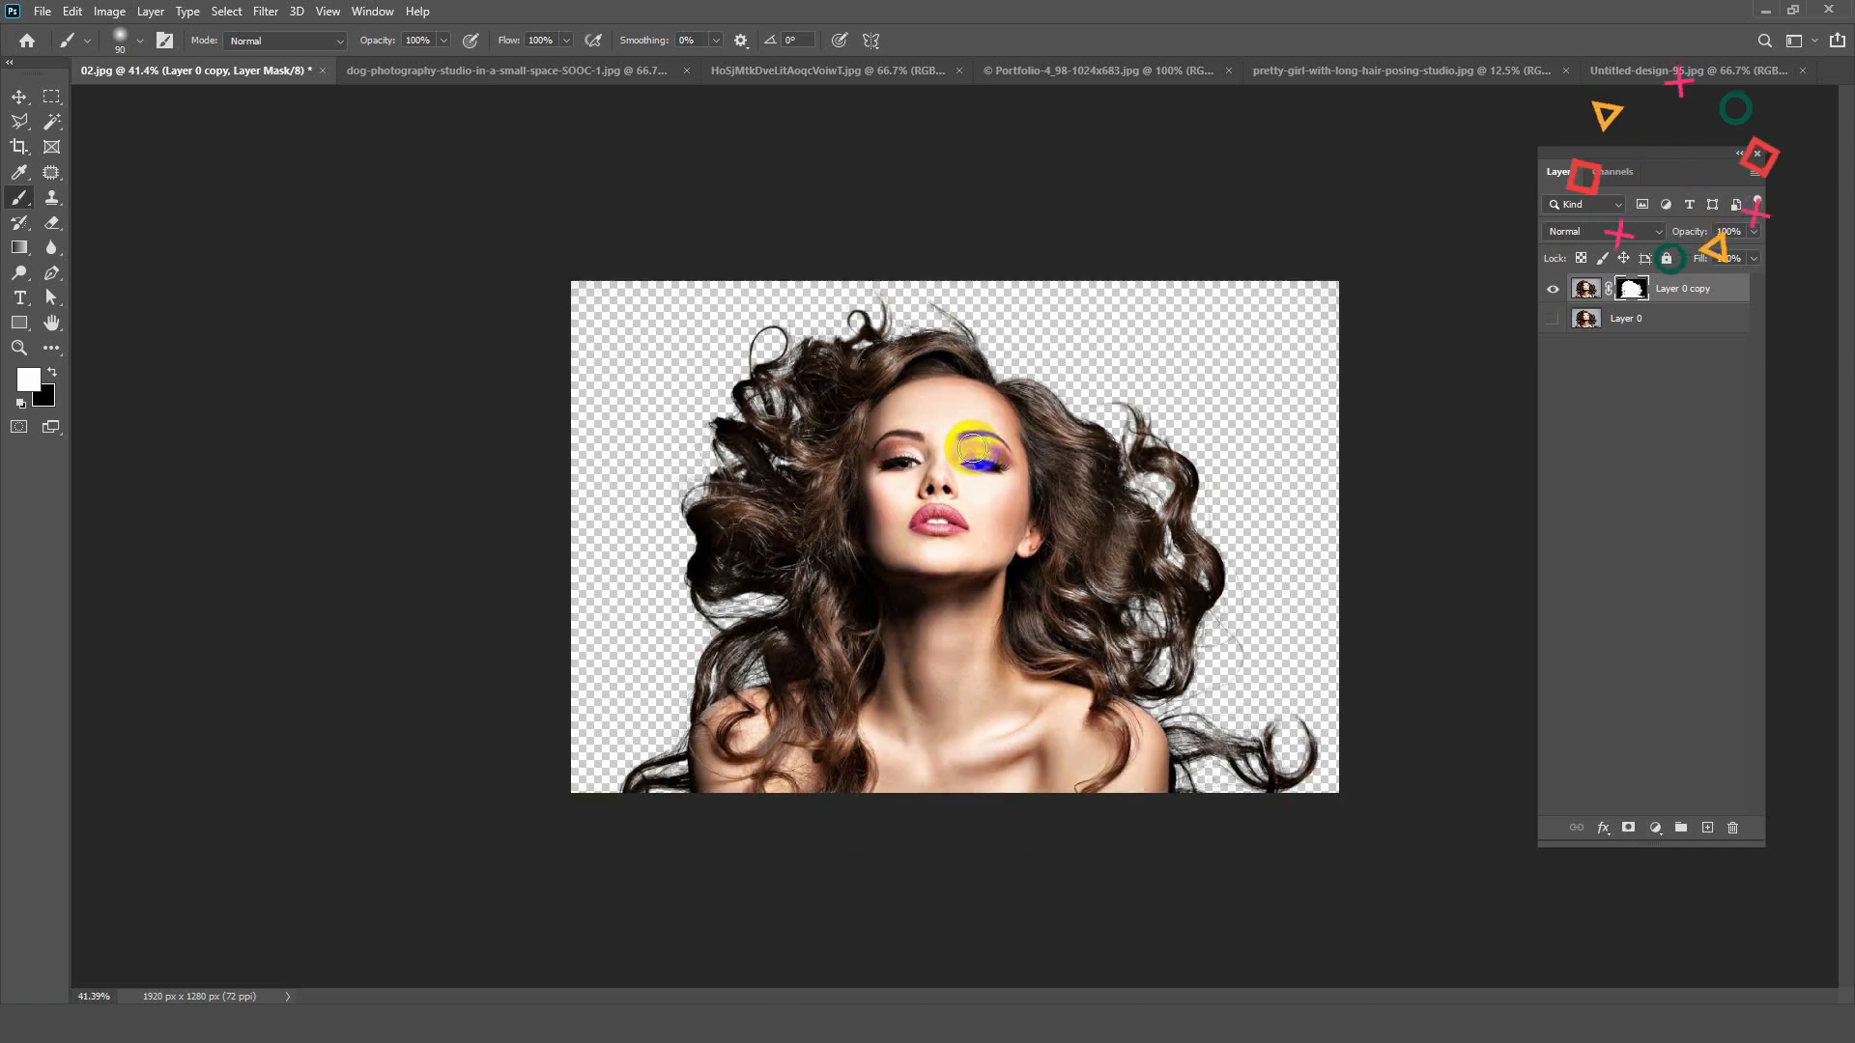
pyautogui.scroll(3, 916, 506)
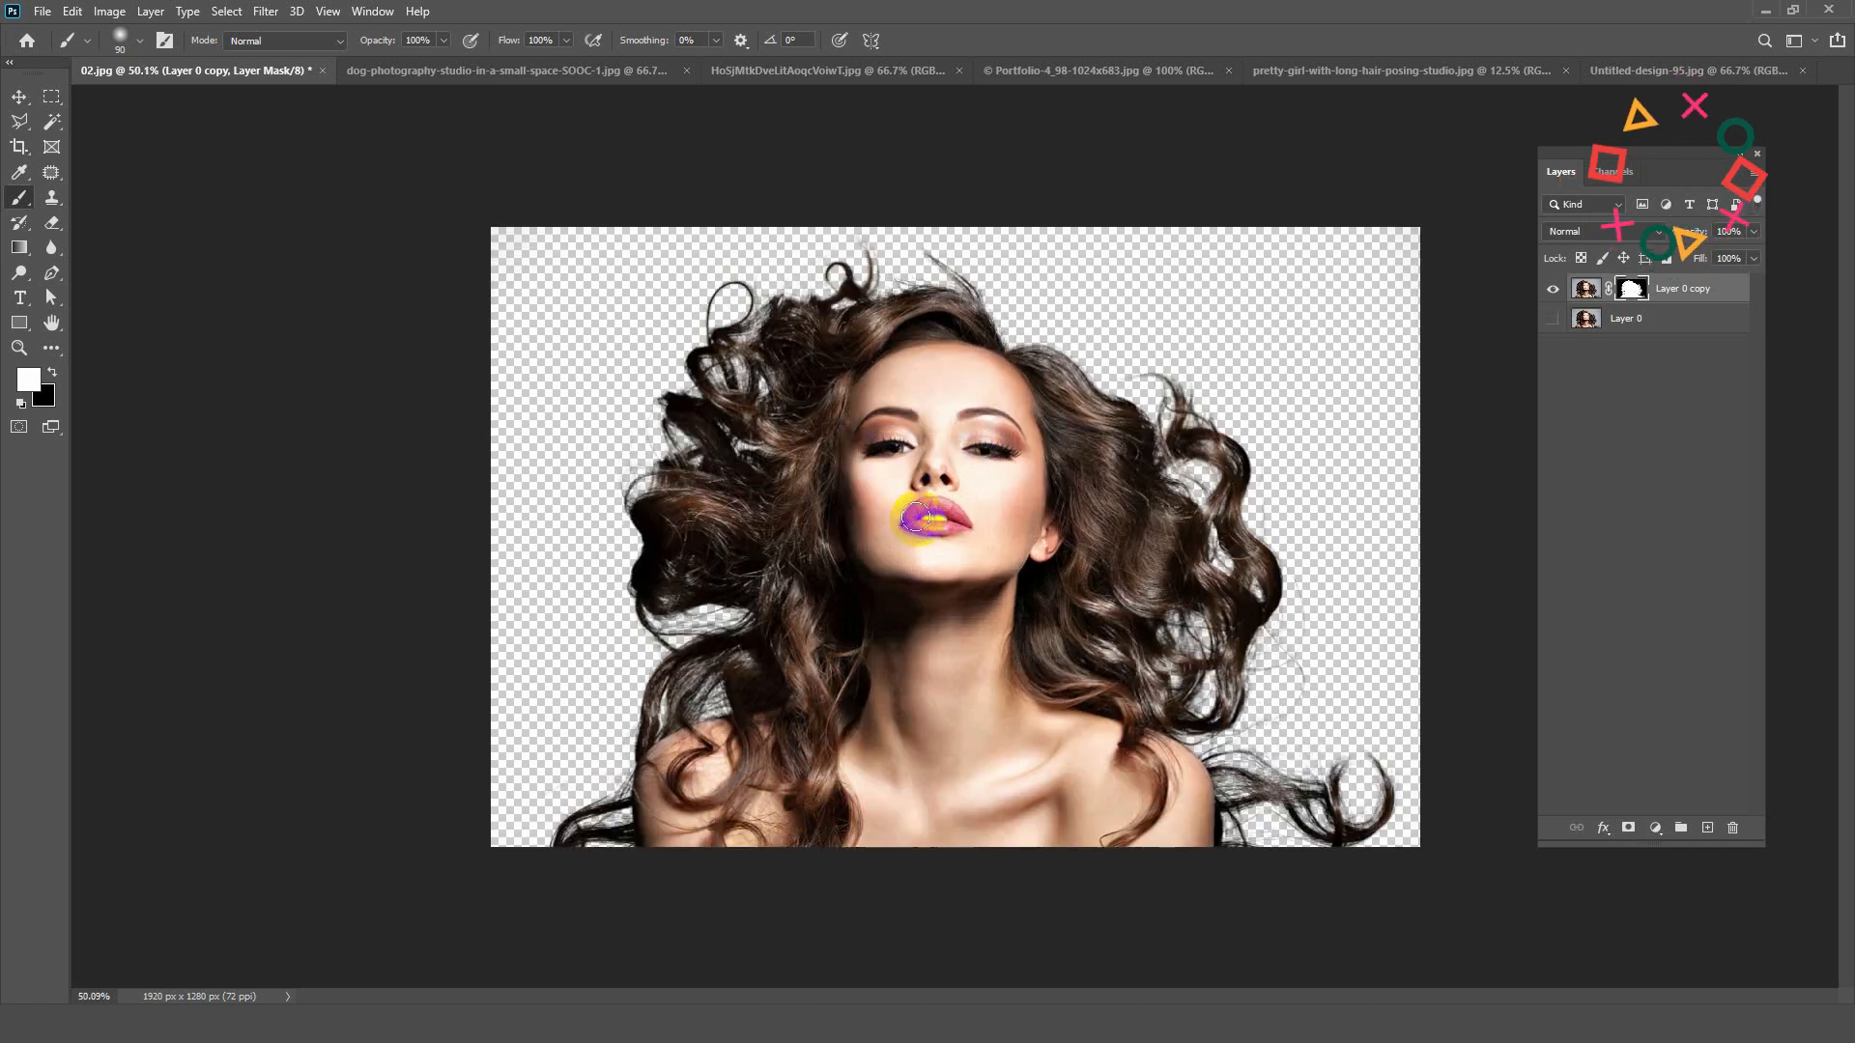
# Step: Double the canvas width to 3840 pixels, keeping the image anchored in the centre
pyautogui.click(17, 97)
pyautogui.scroll(-1, 792, 430)
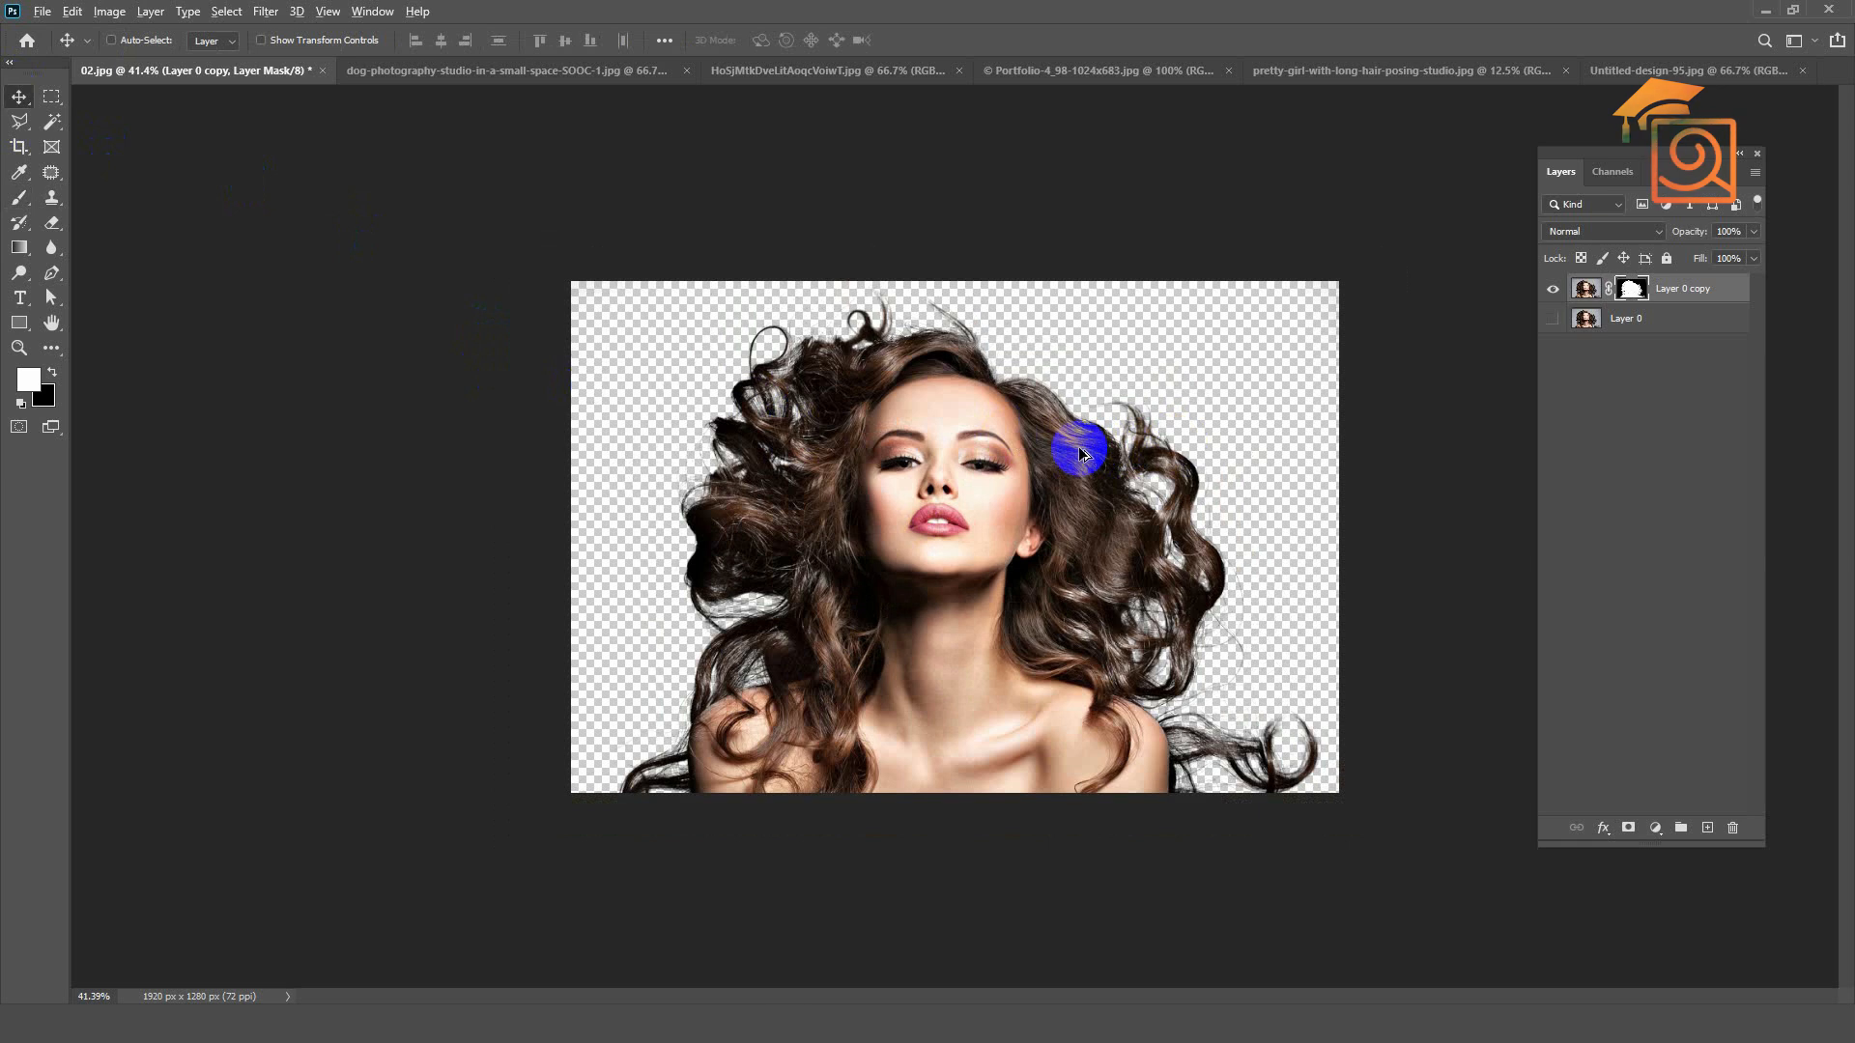
pyautogui.hotkey('ctrl', 'alt', 'c')
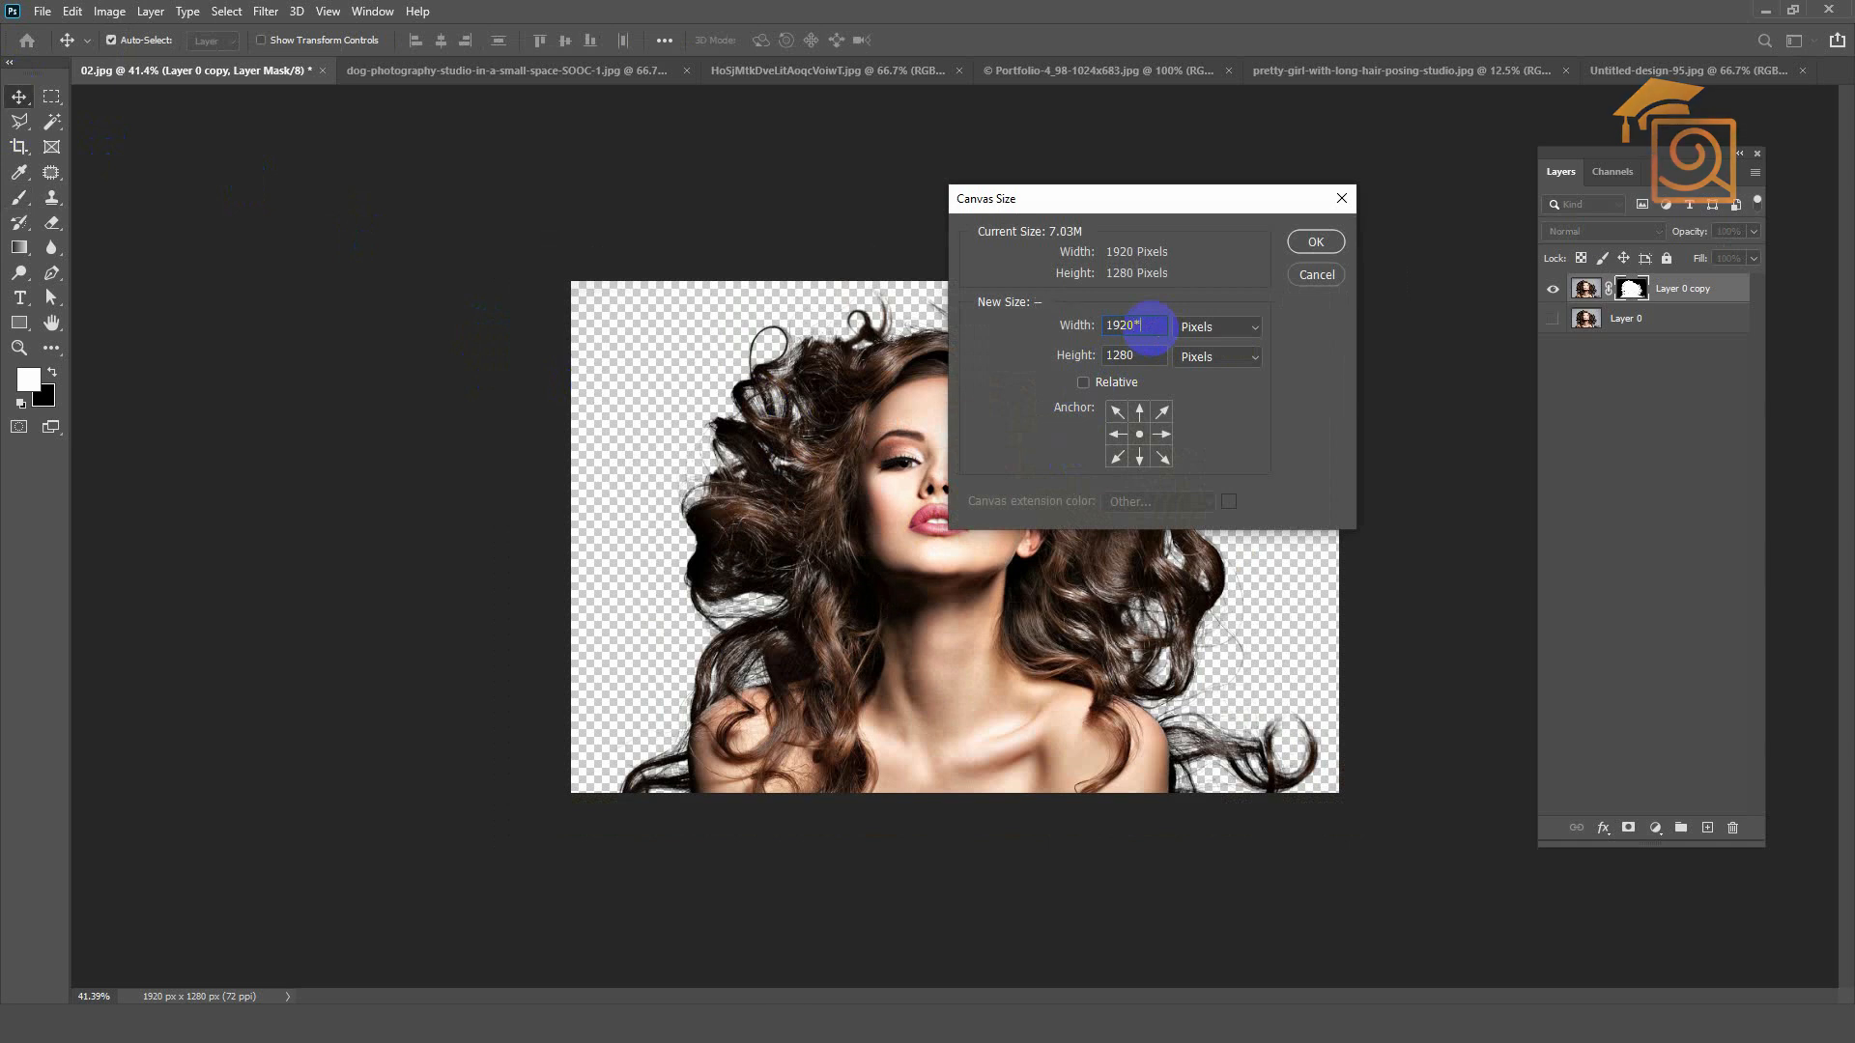
pyautogui.click(1313, 242)
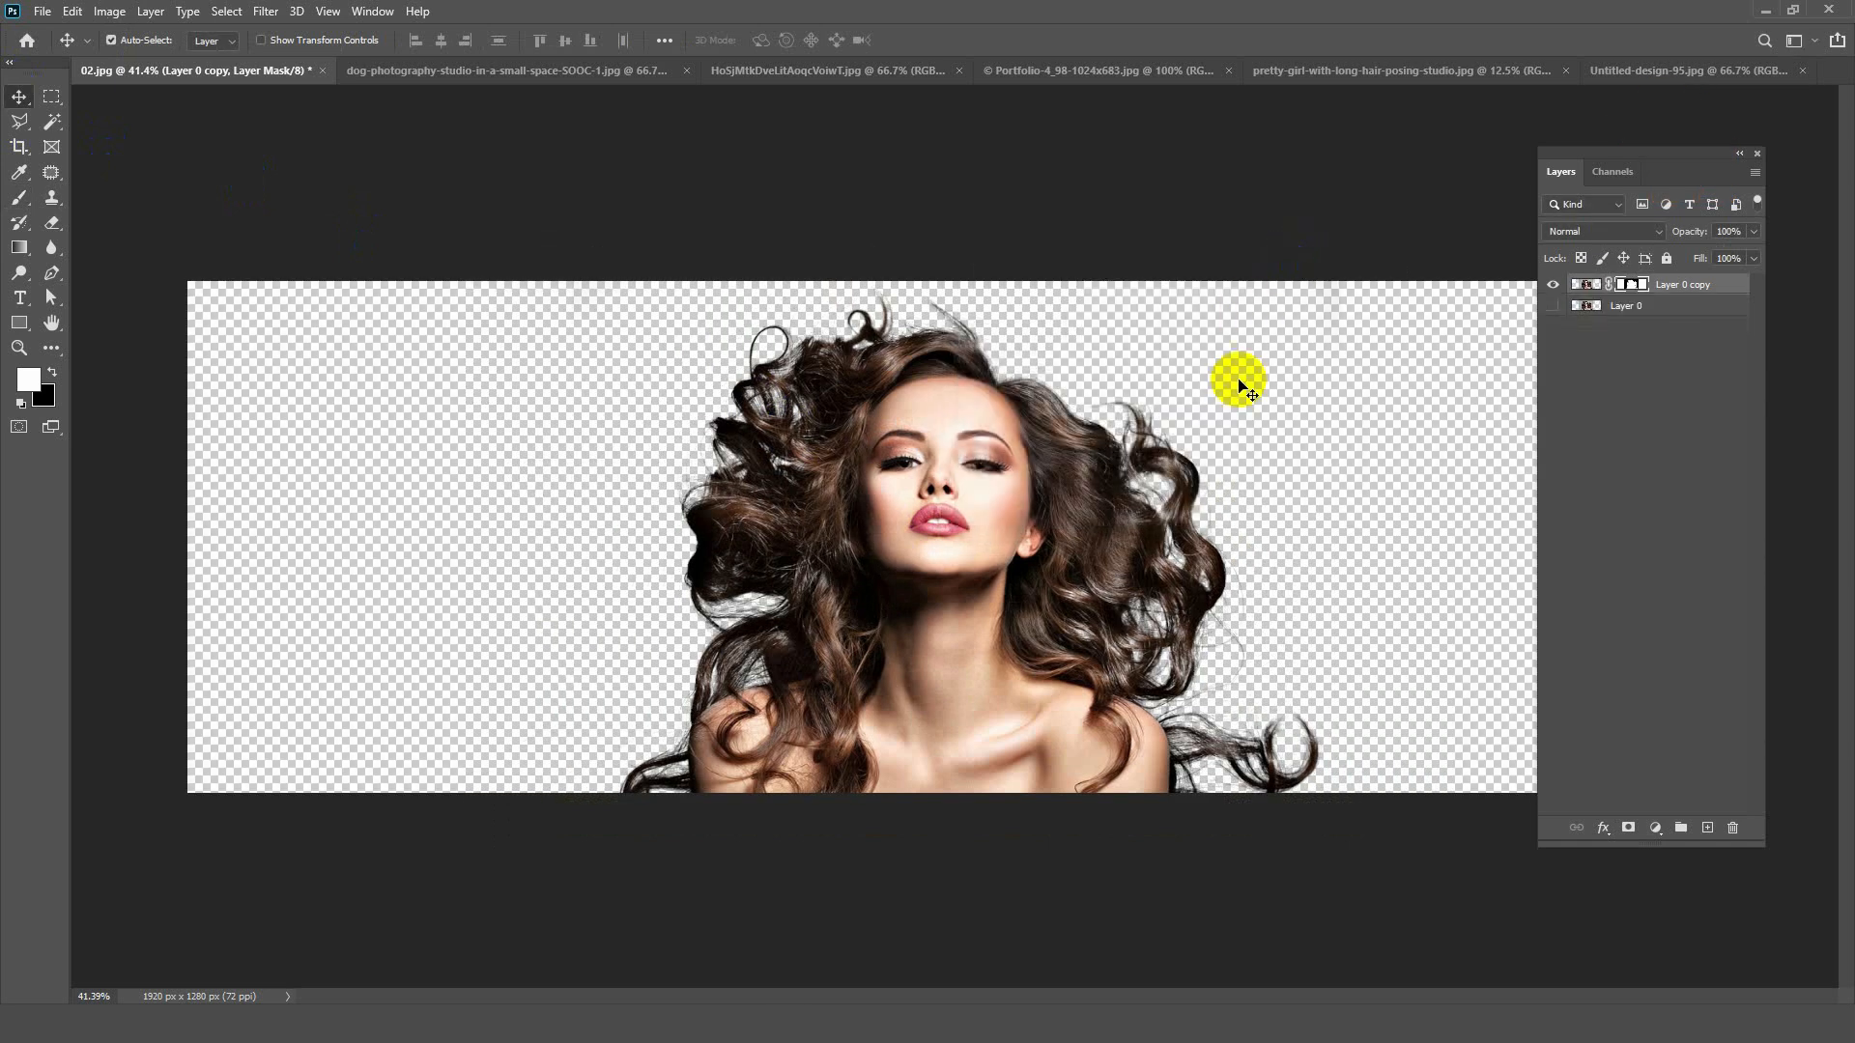
# Step: Move the cutout to the right half of the canvas, show Layer 0 and place it in the left half for comparison
pyautogui.hotkey('ctrl', '0')
pyautogui.moveTo(1056, 443); pyautogui.dragTo(1257, 496)
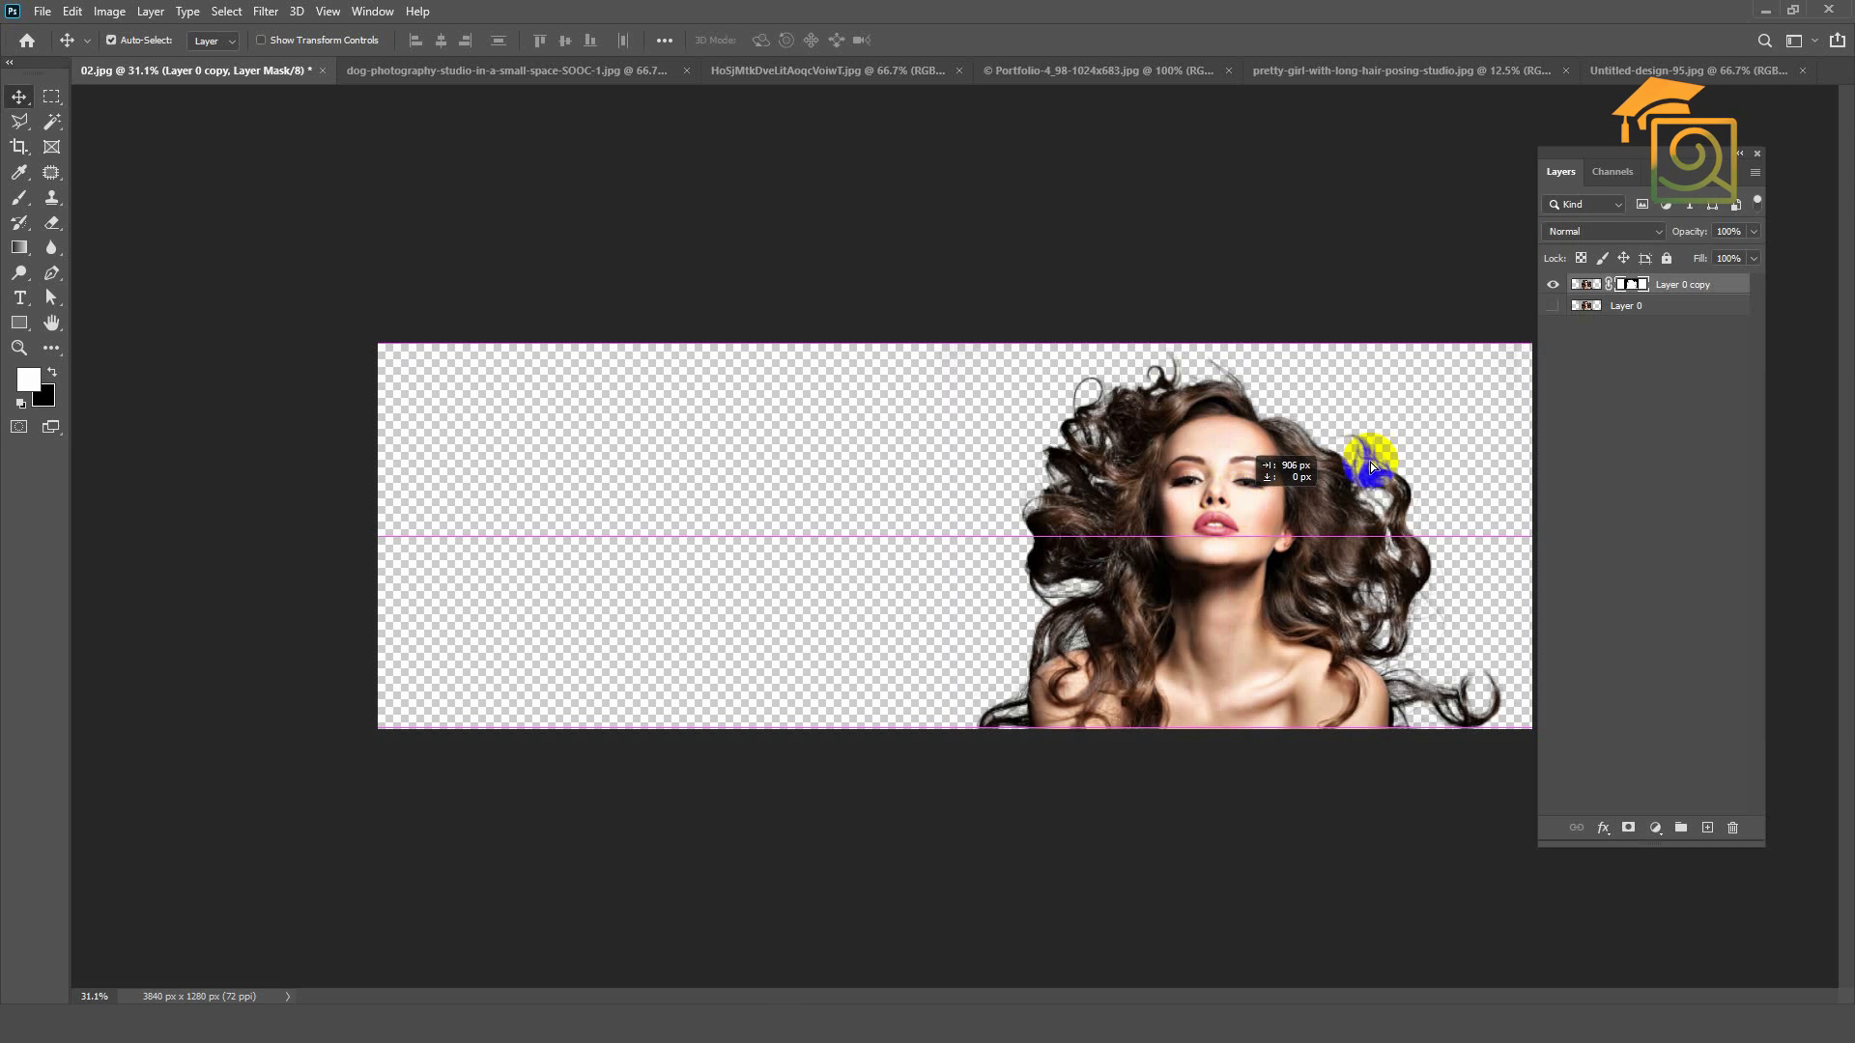
pyautogui.click(1553, 306)
pyautogui.moveTo(1022, 472); pyautogui.dragTo(609, 436)
pyautogui.scroll(-2, 987, 503)
pyautogui.scroll(3, 1328, 509)
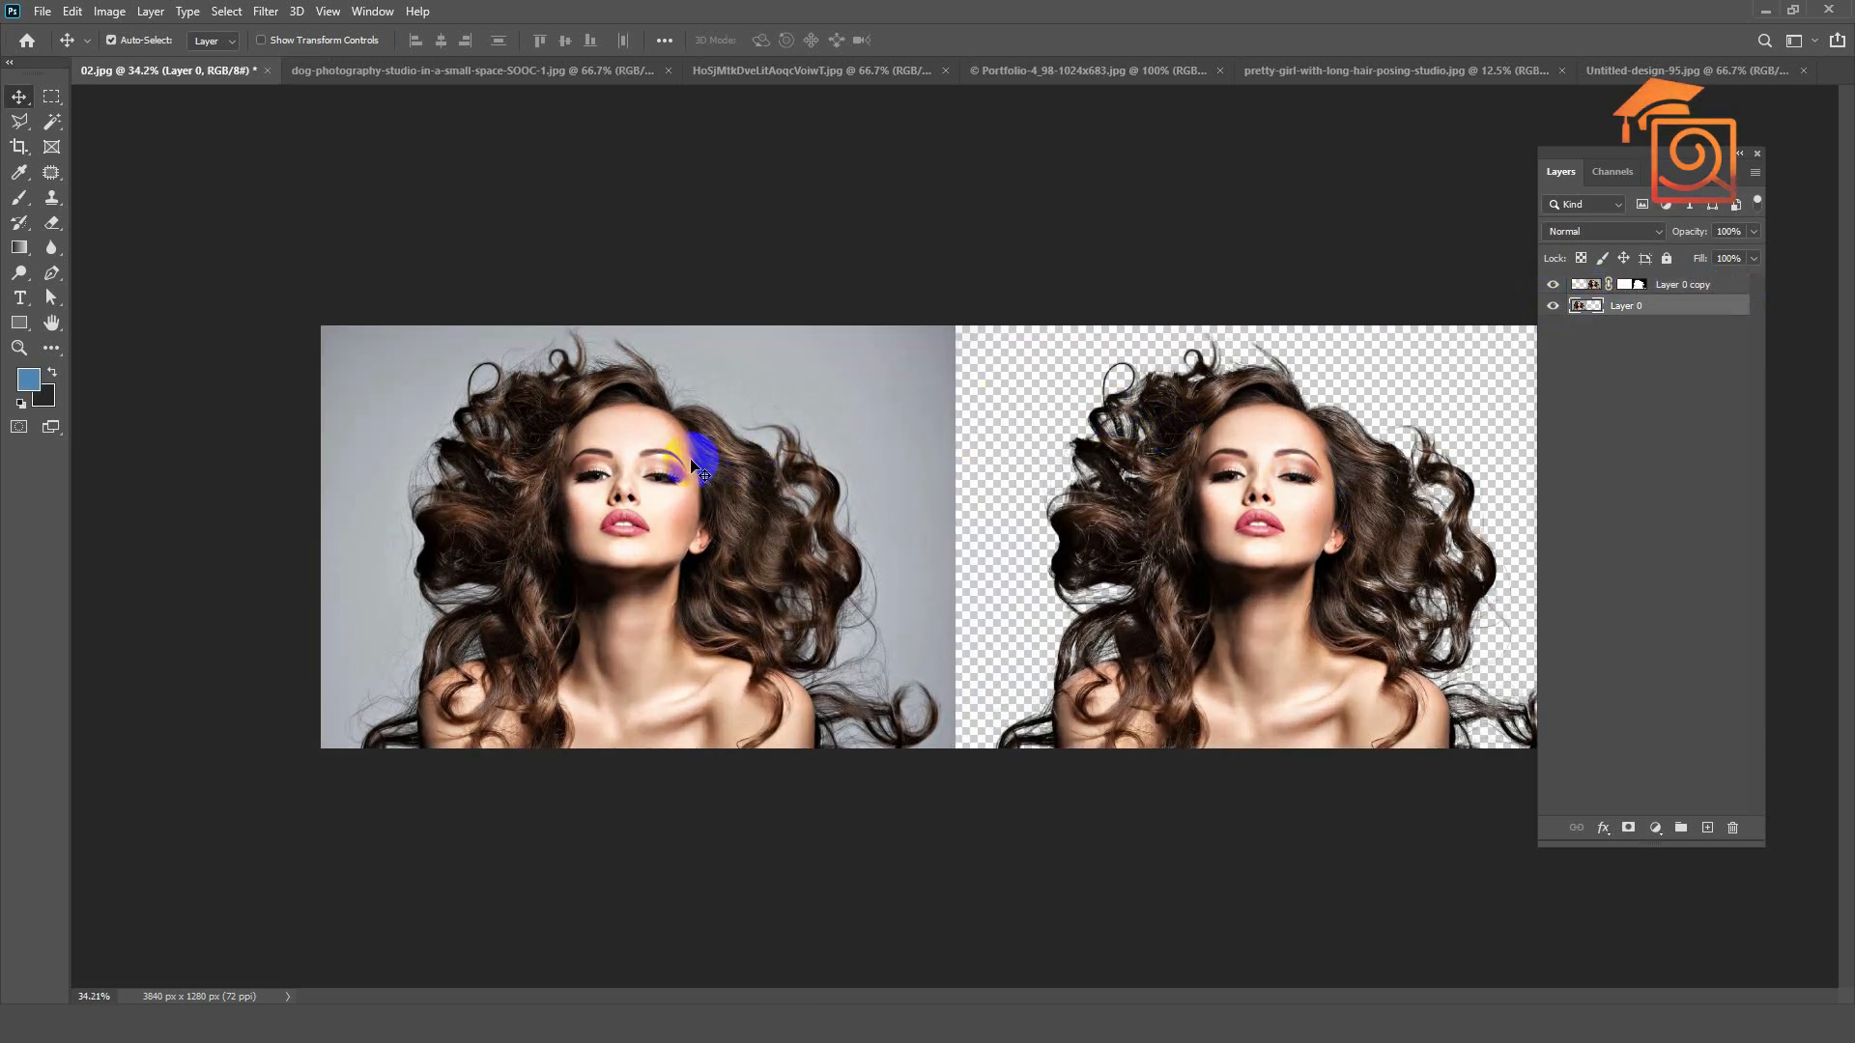
pyautogui.scroll(-1, 693, 466)
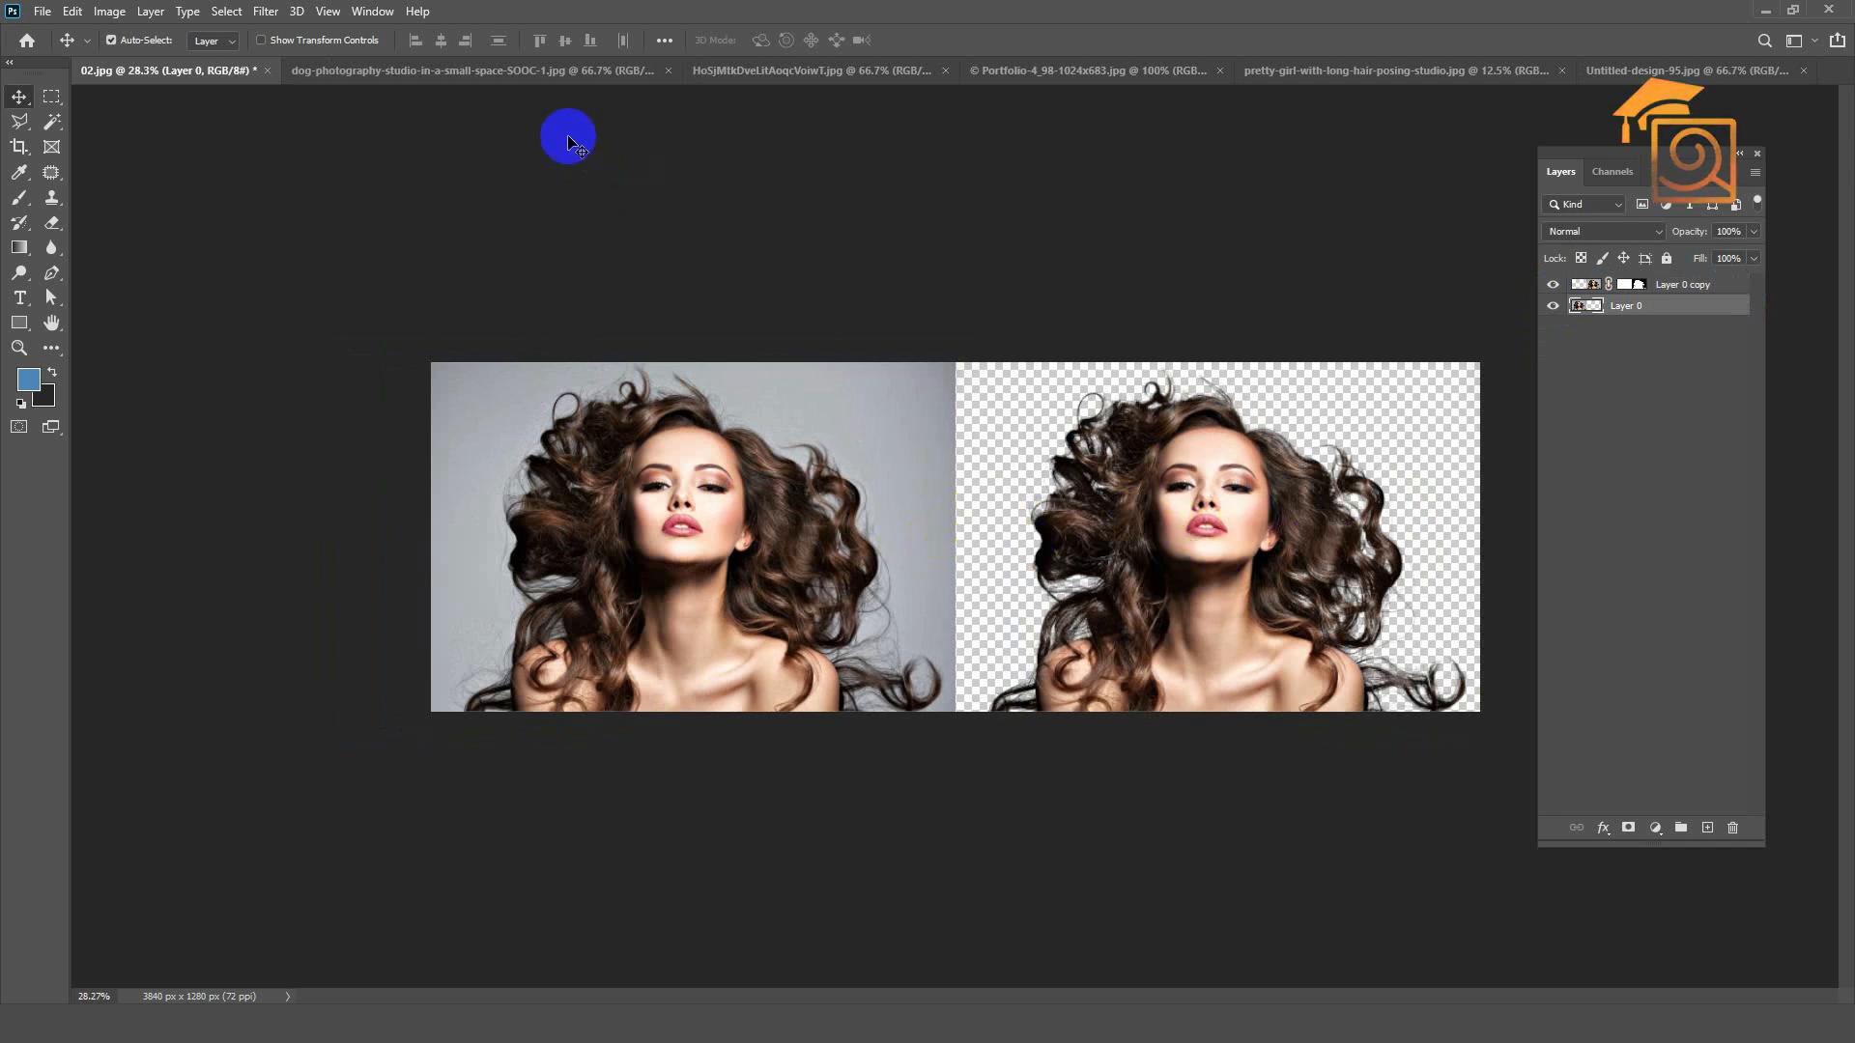
# Step: Switch to the dog studio photo, unlock its Background layer, duplicate it as Layer 0 copy and hide Layer 0
pyautogui.click(518, 72)
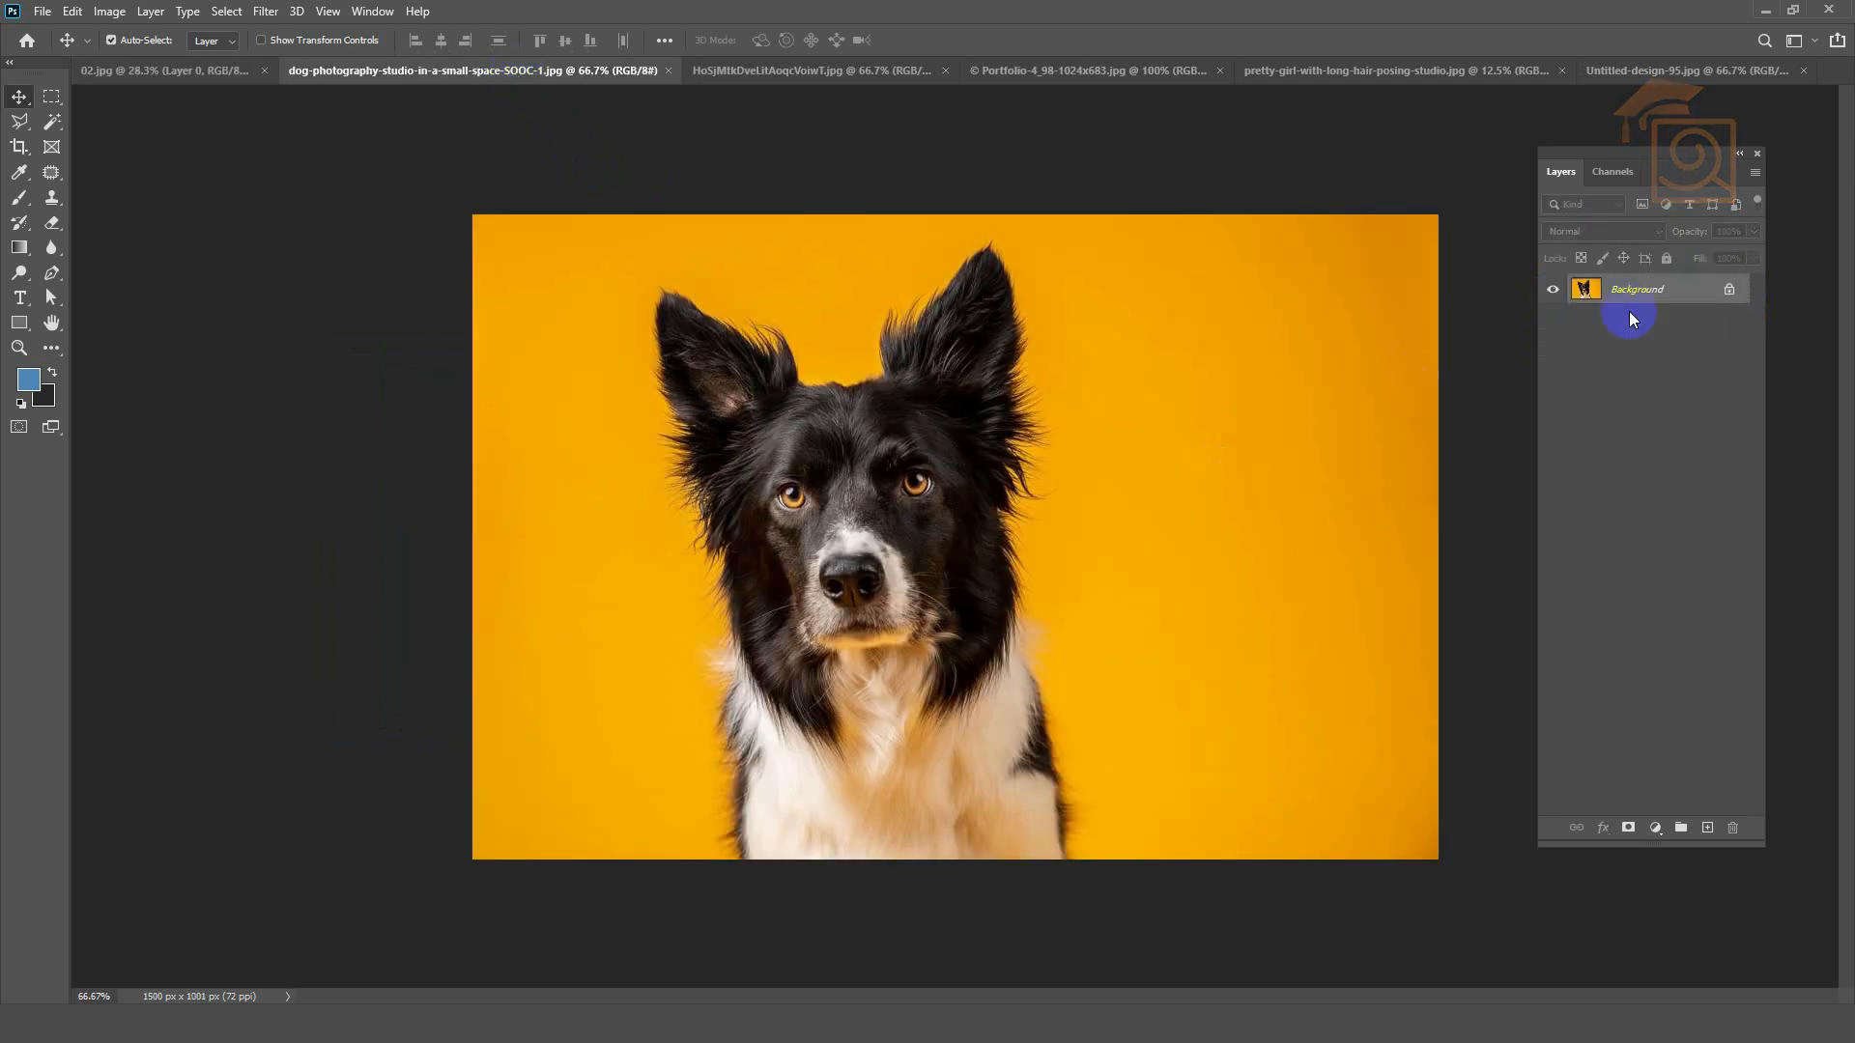
pyautogui.click(1729, 290)
pyautogui.moveTo(1623, 298); pyautogui.dragTo(1706, 828)
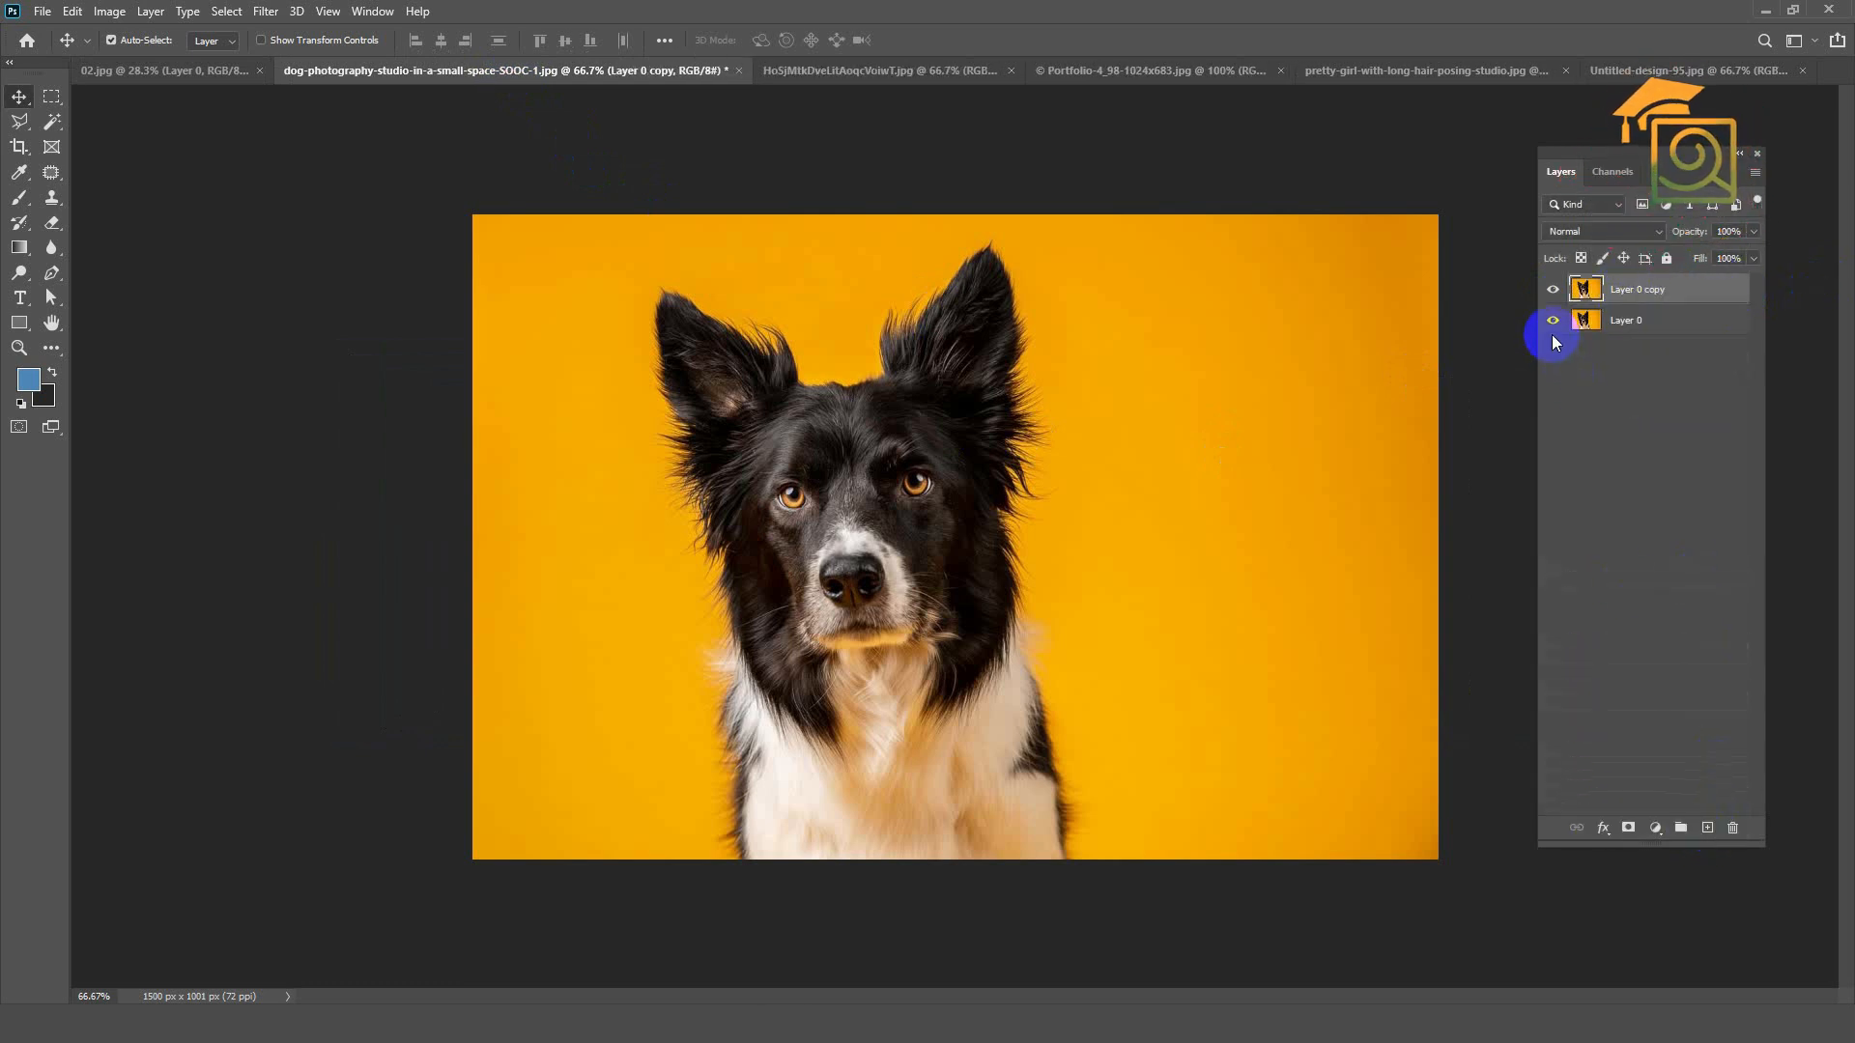
# Step: Compare the dog photo's Red, Green and Blue channels and duplicate the Red channel
pyautogui.click(1610, 172)
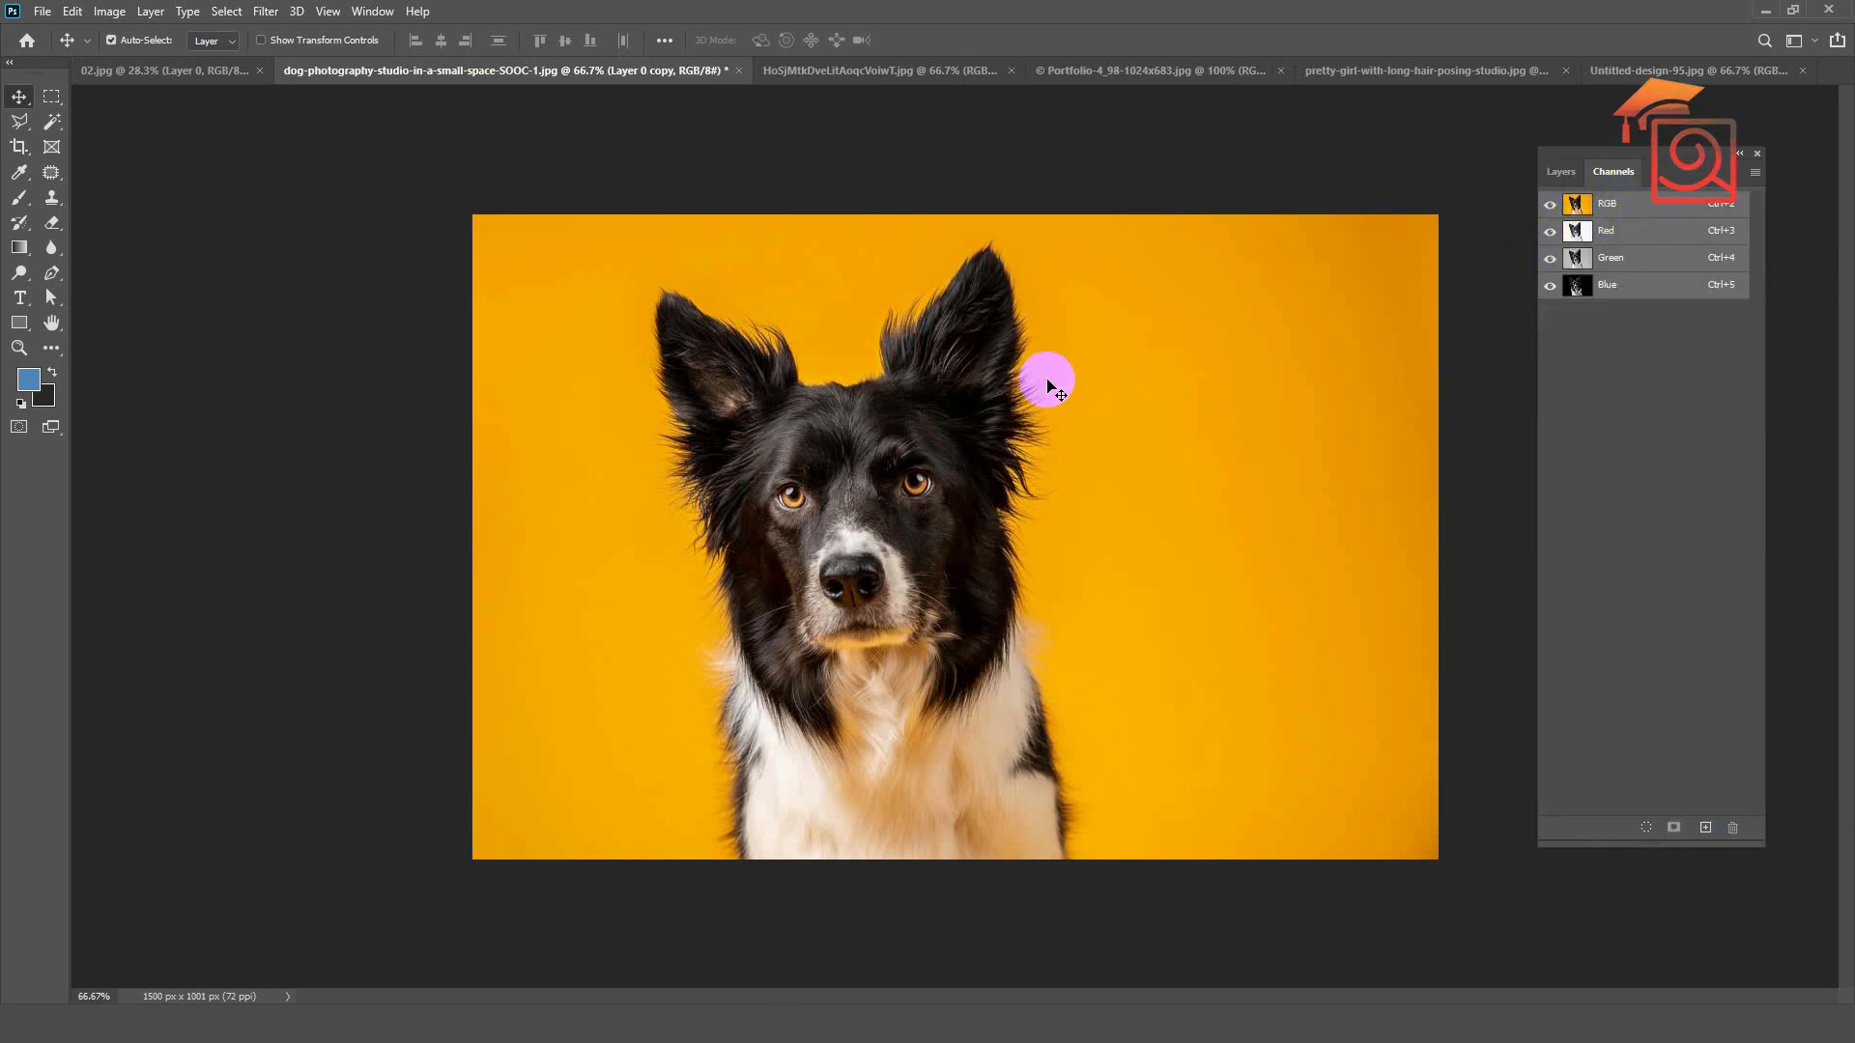
pyautogui.click(1606, 236)
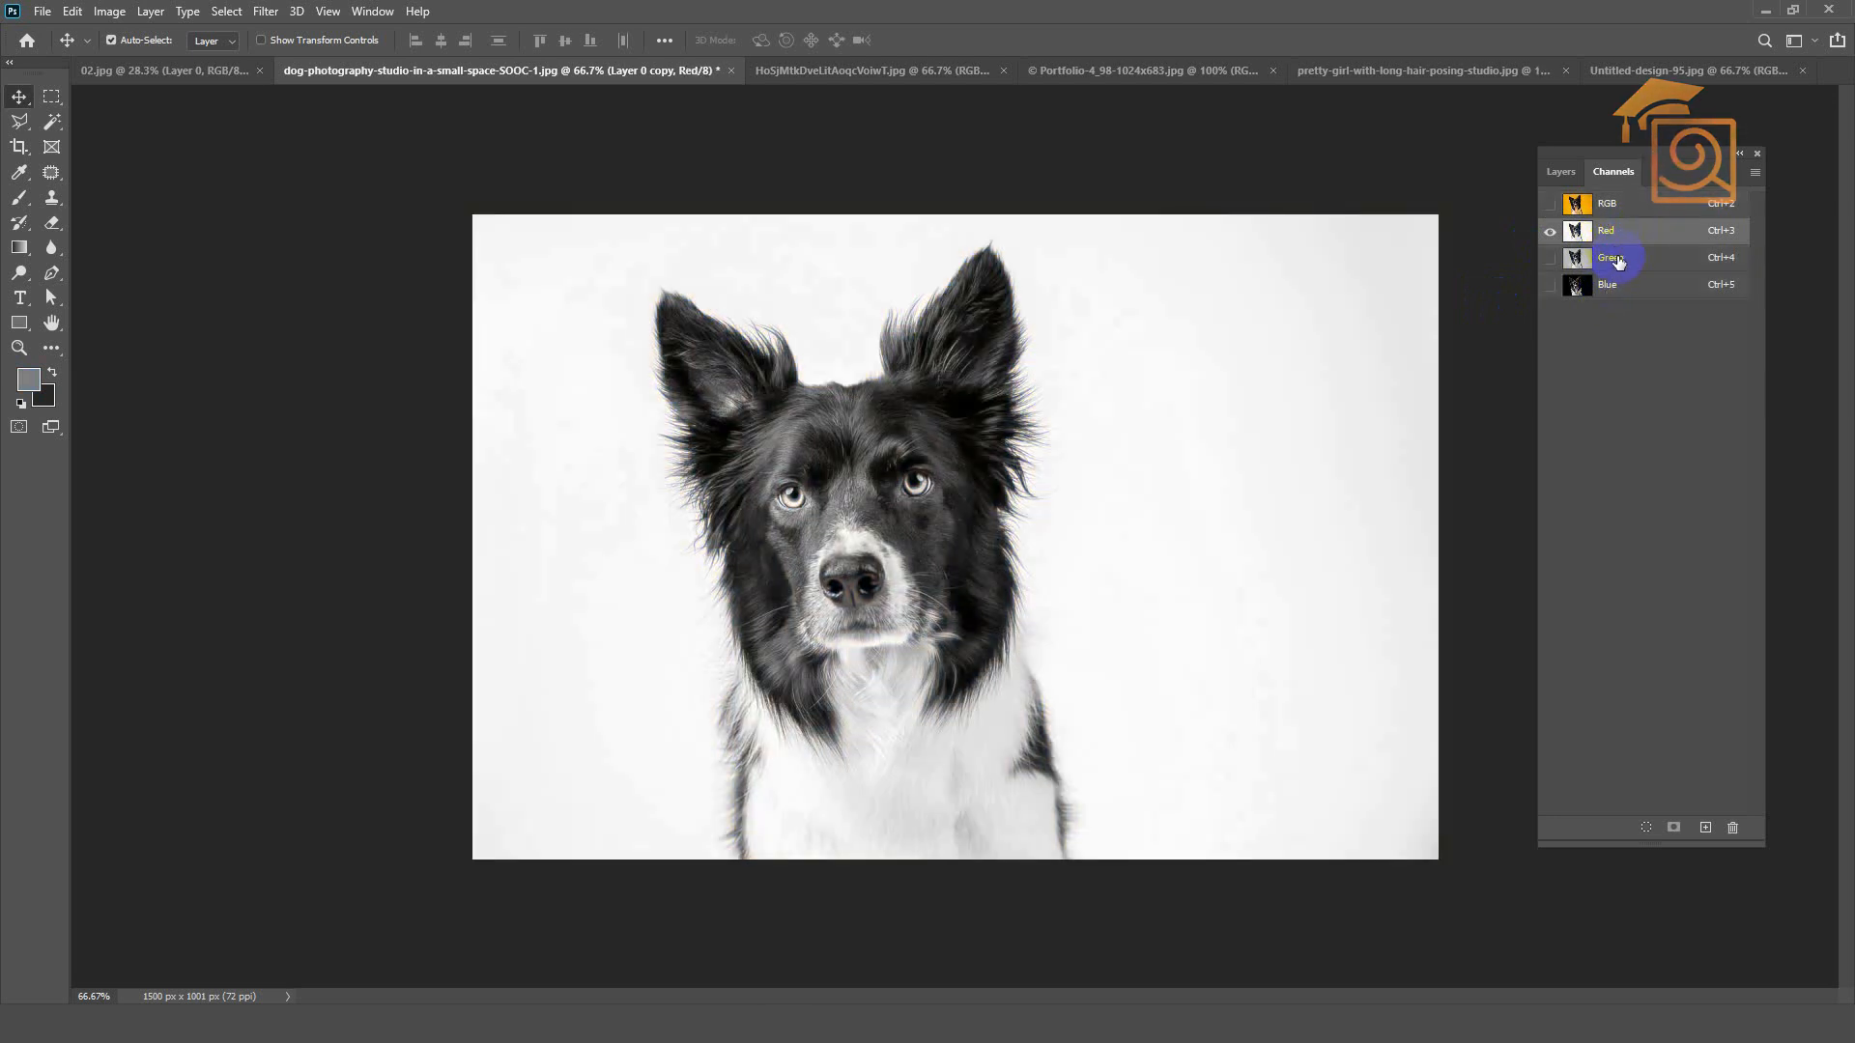
pyautogui.click(1619, 265)
pyautogui.click(1612, 286)
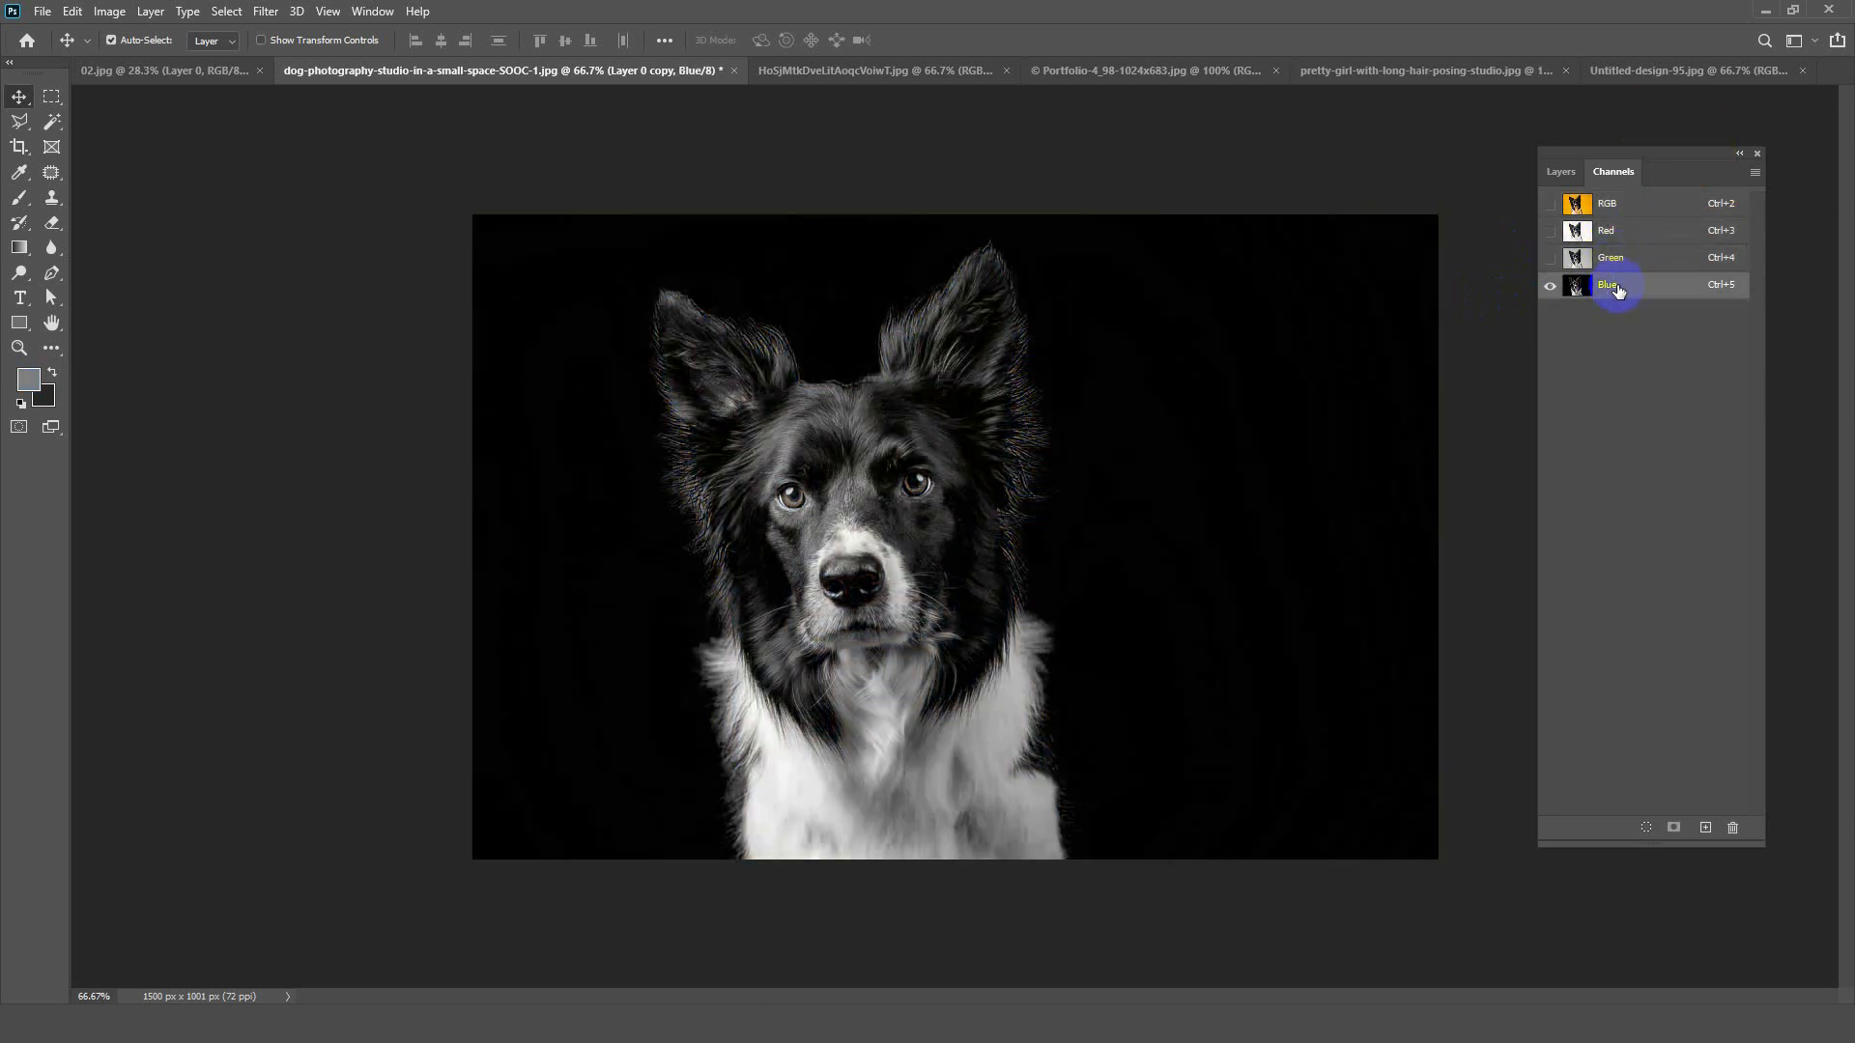
pyautogui.click(1604, 233)
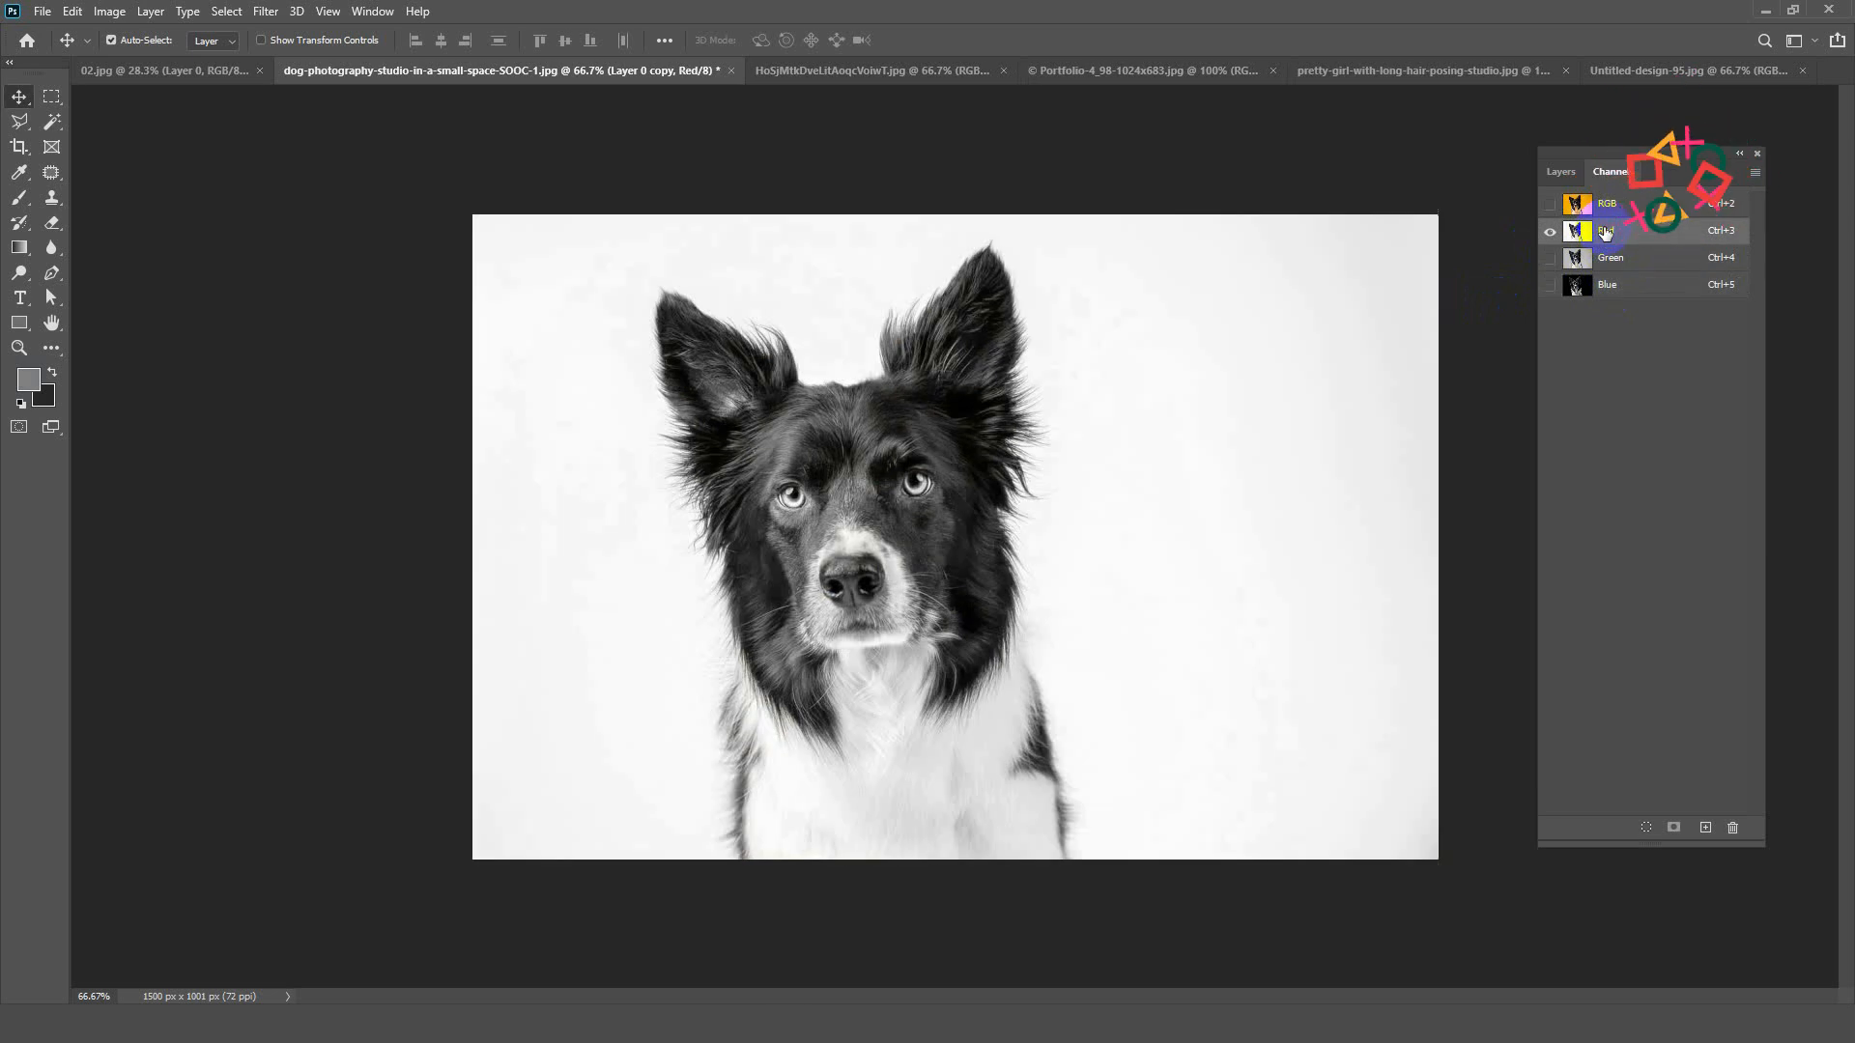
pyautogui.click(1619, 272)
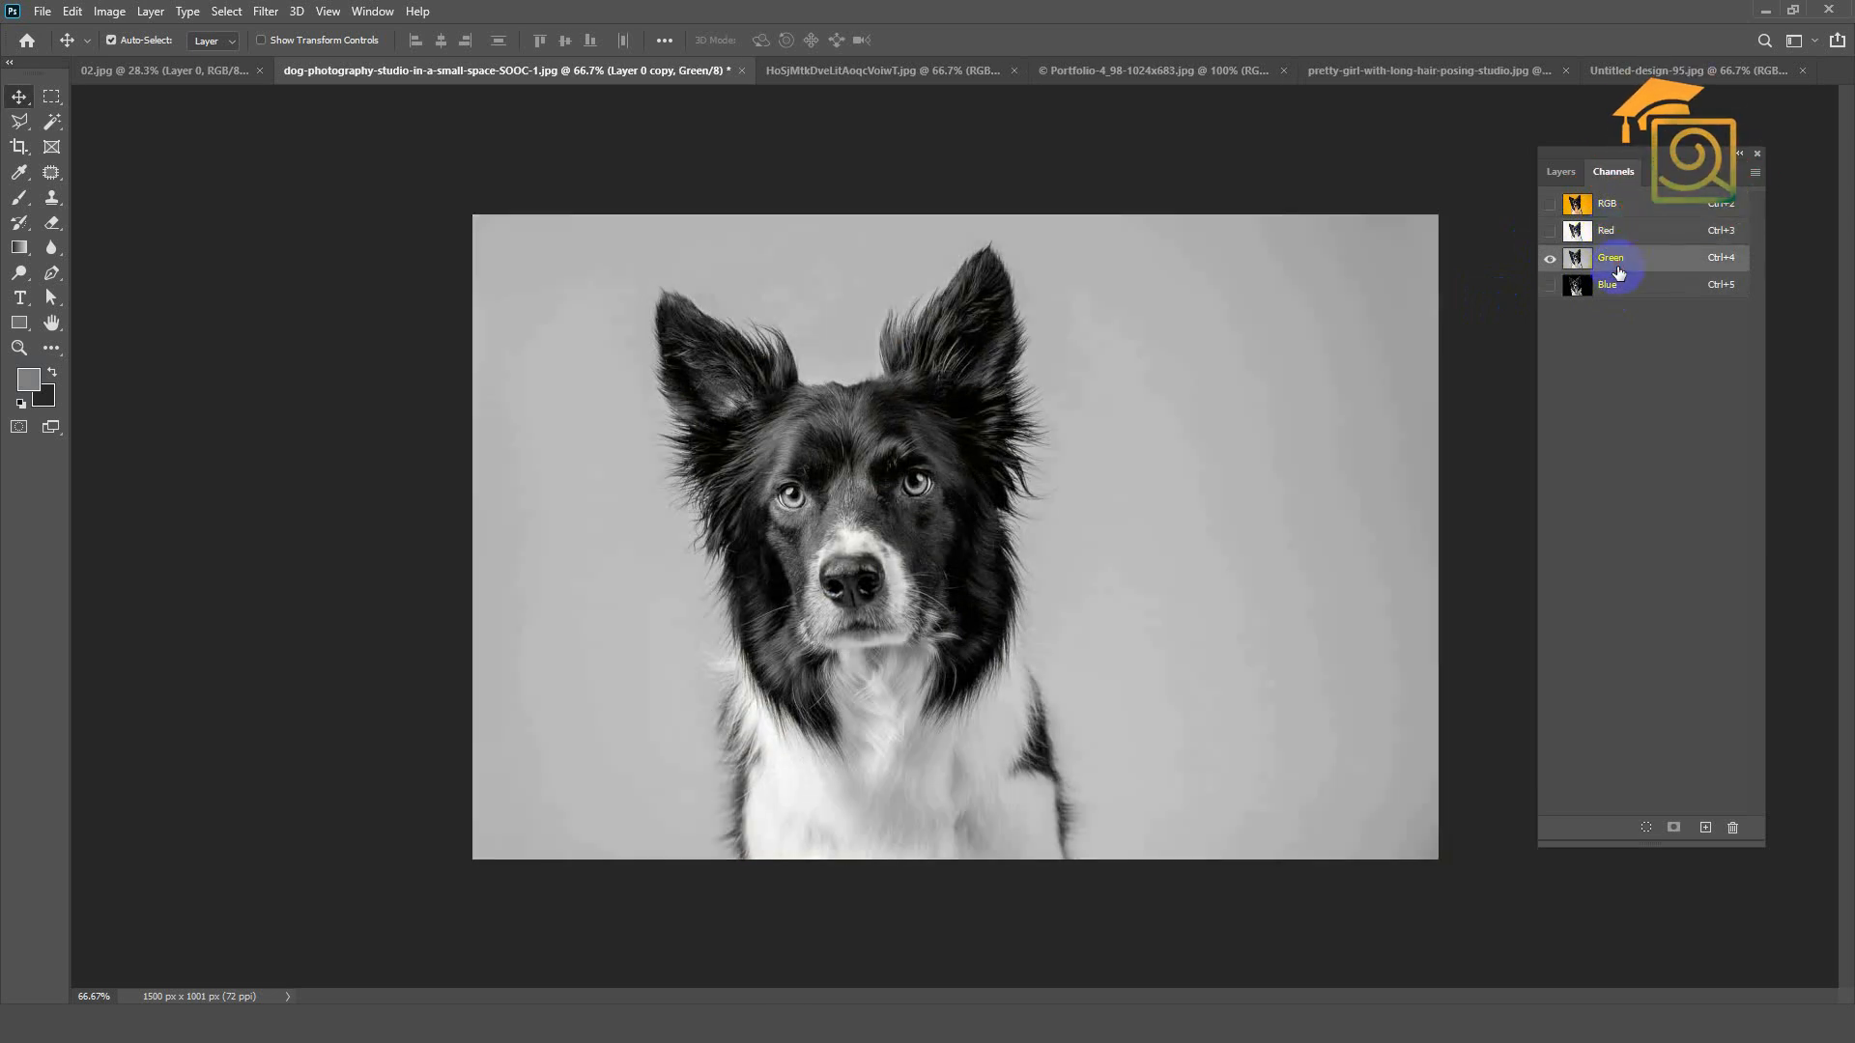
pyautogui.click(1618, 233)
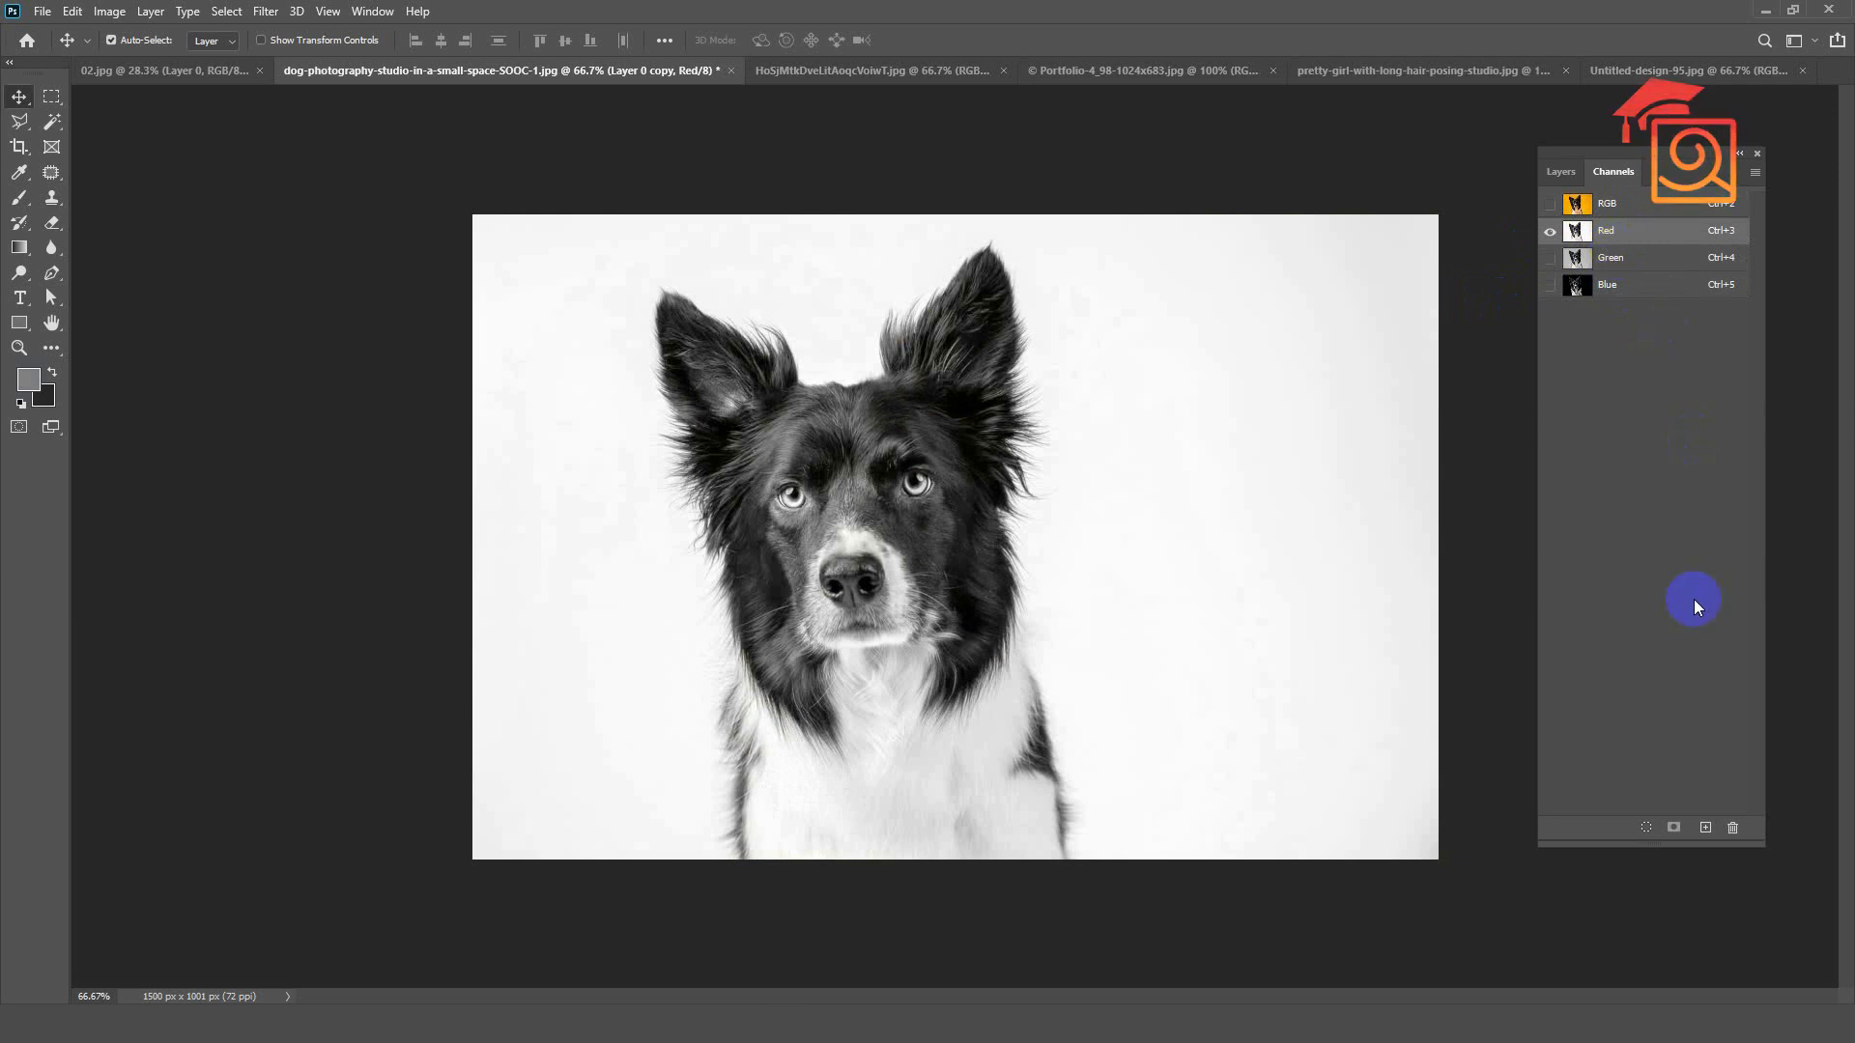
pyautogui.moveTo(1607, 242); pyautogui.dragTo(1705, 826)
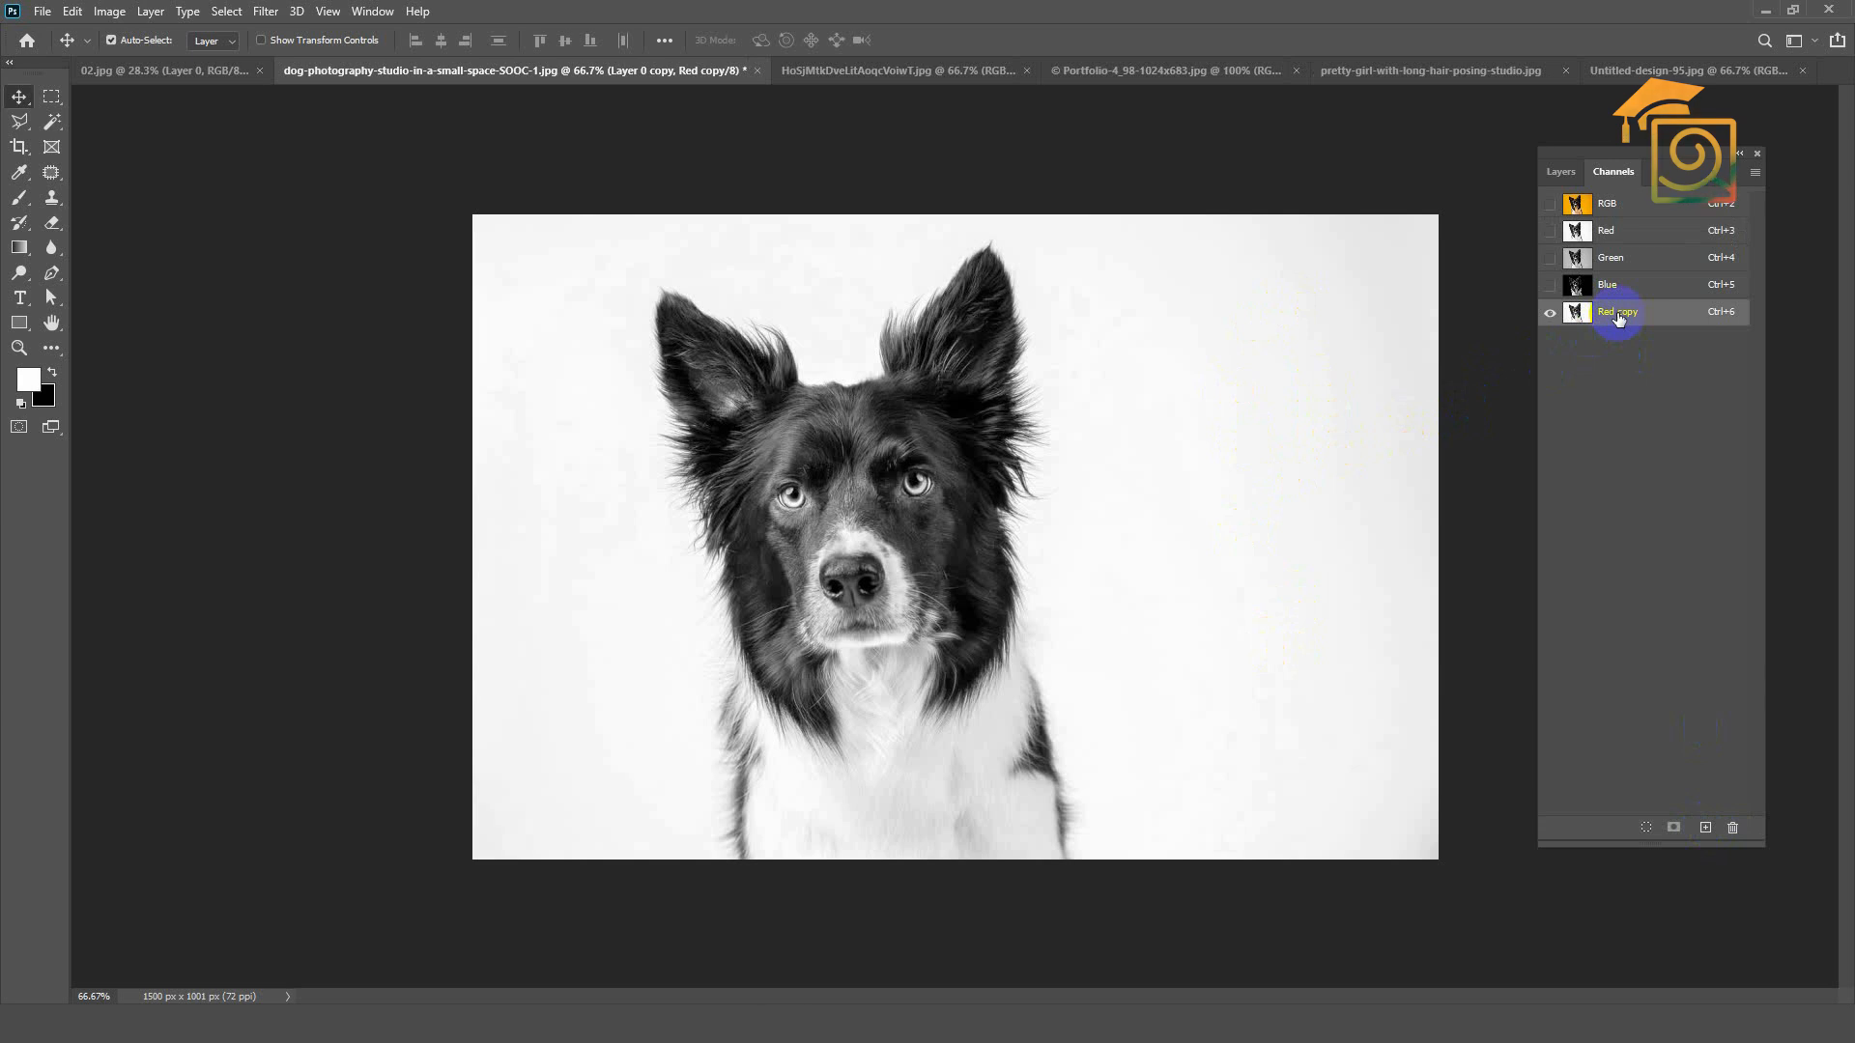
# Step: Increase the contrast of the Red copy channel with Levels, raising the black input level and lowering the white input level
pyautogui.hotkey('ctrl', 'l')
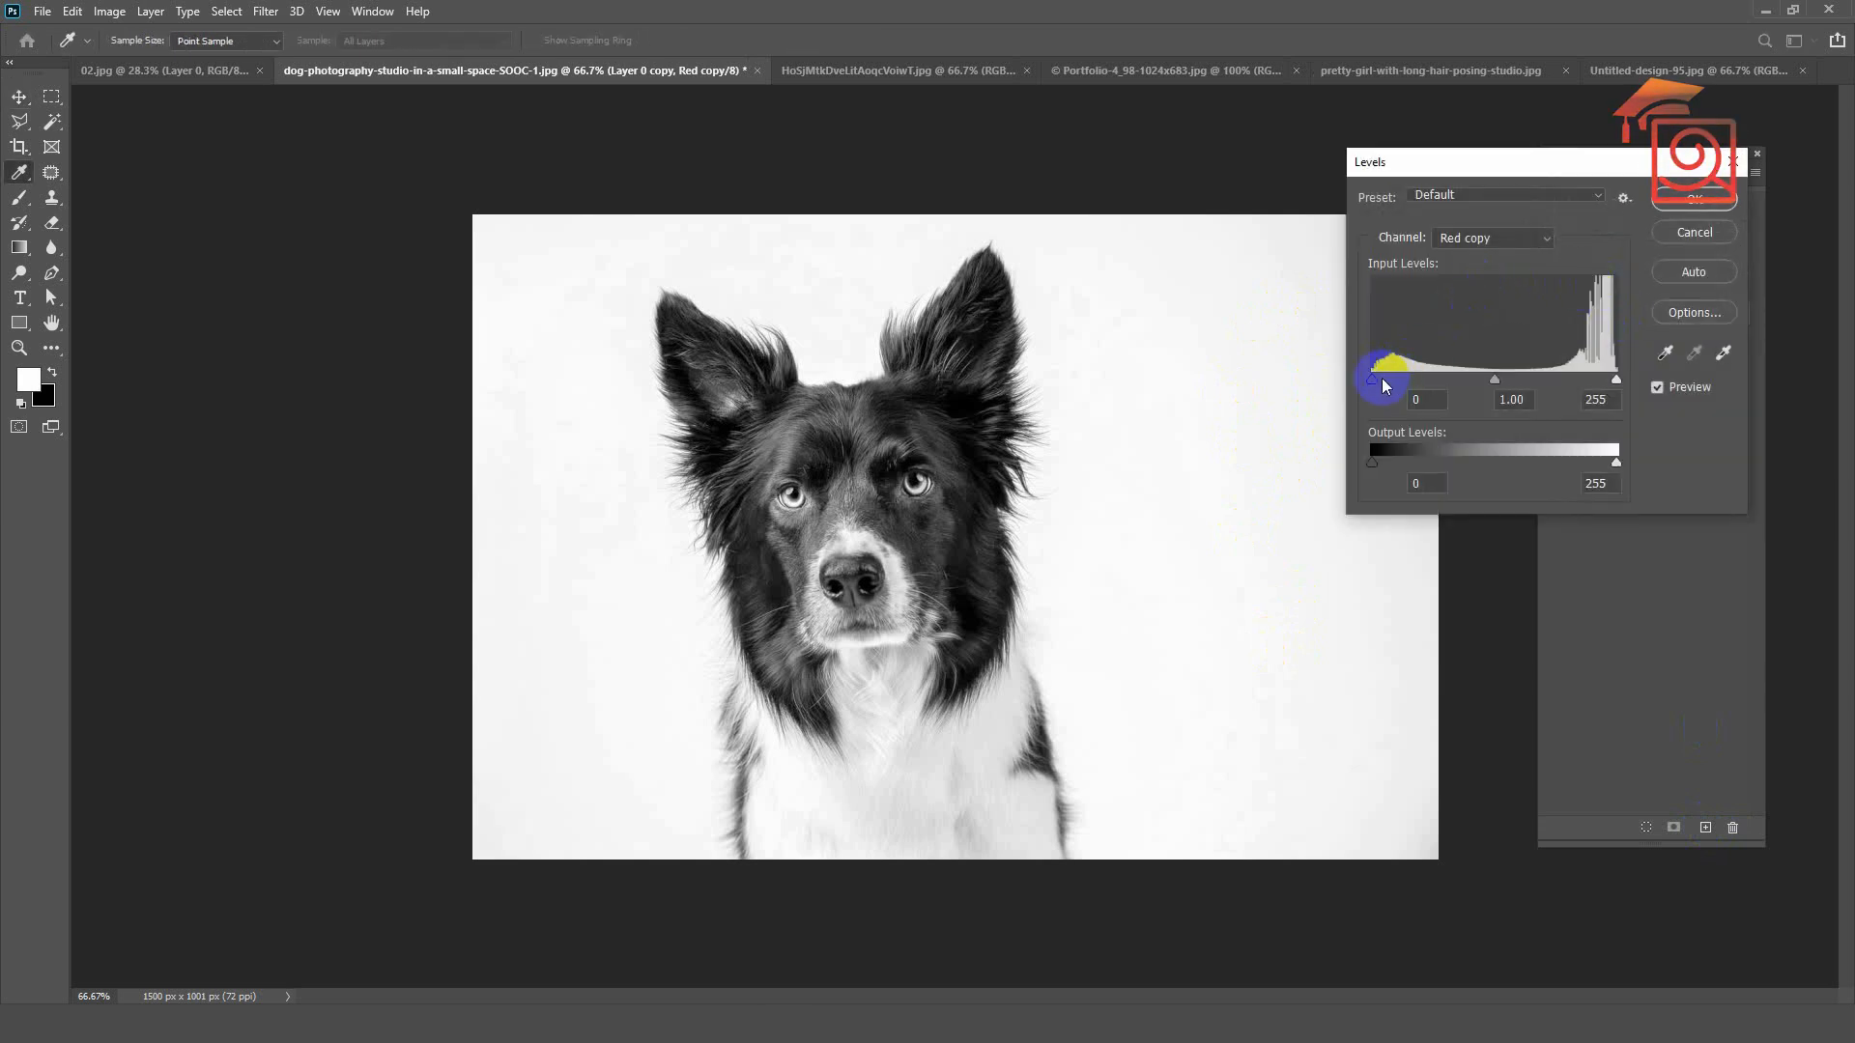
pyautogui.moveTo(1372, 380); pyautogui.dragTo(1394, 380)
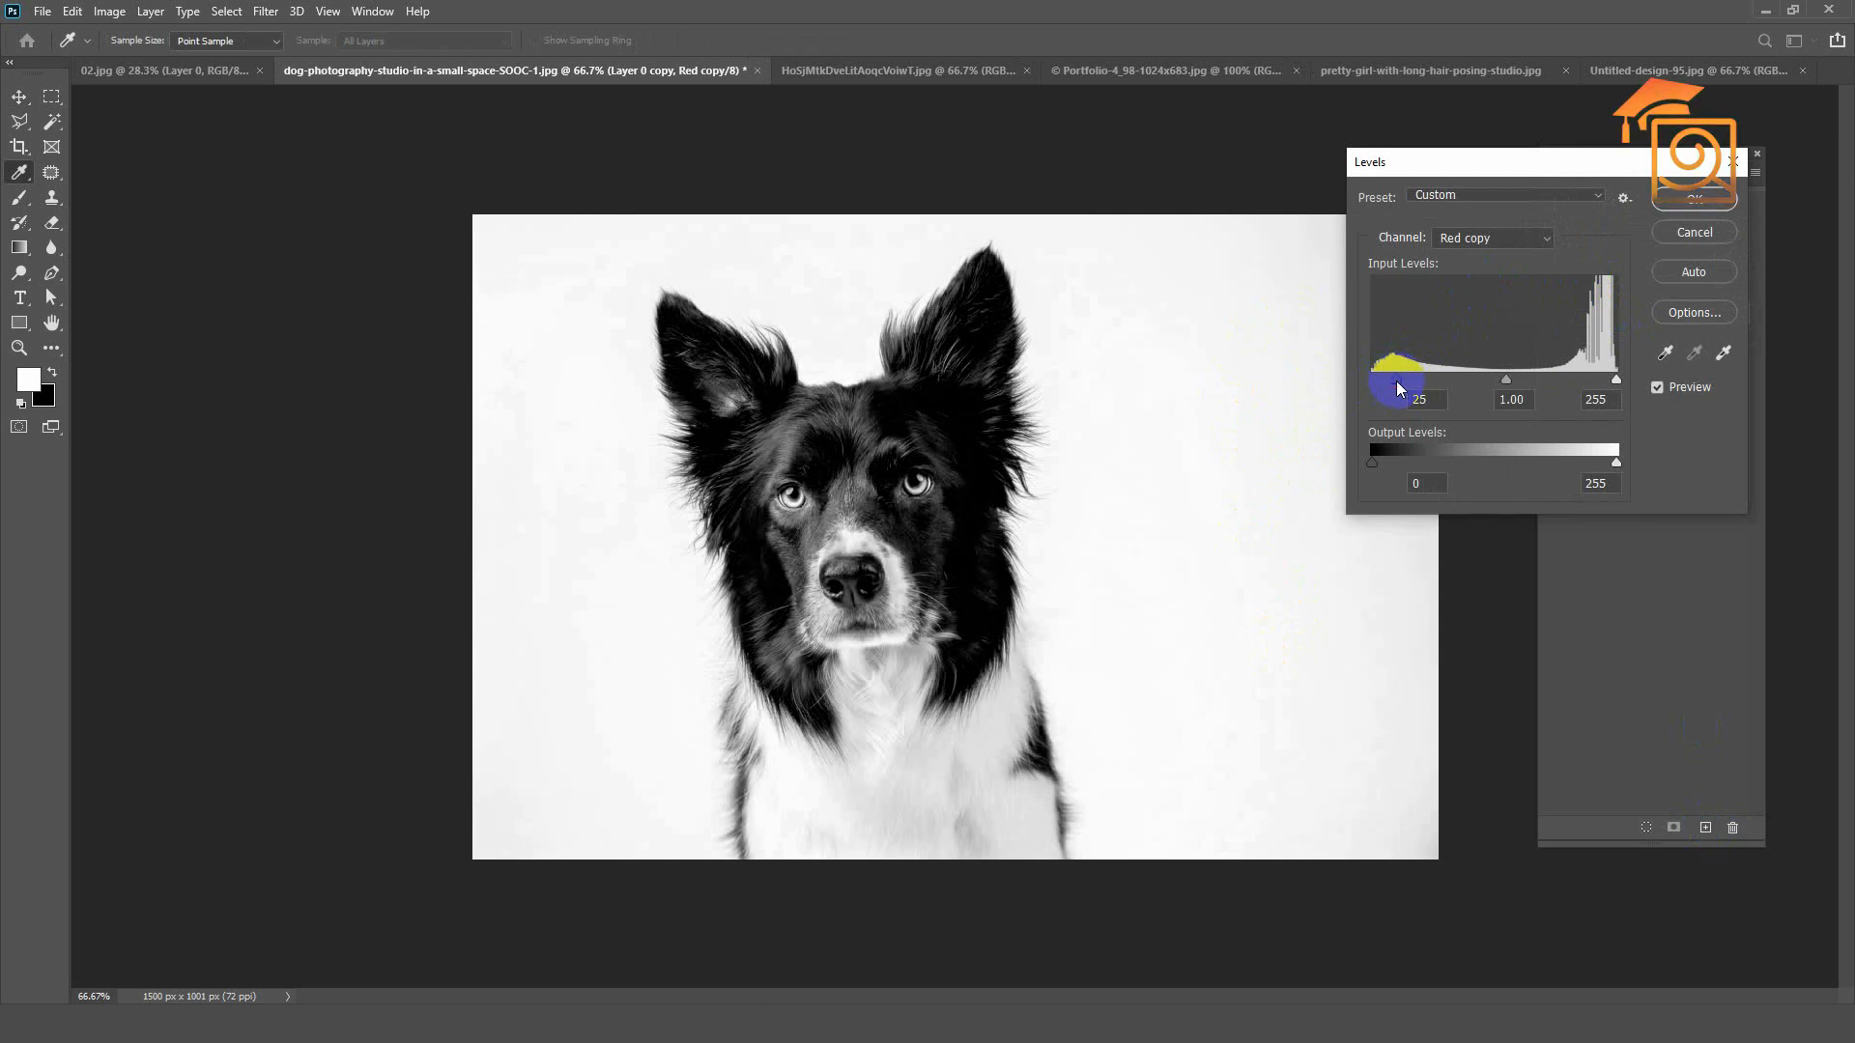
pyautogui.moveTo(1615, 388); pyautogui.dragTo(1595, 391)
pyautogui.moveTo(1401, 380); pyautogui.dragTo(1415, 386)
pyautogui.click(1685, 200)
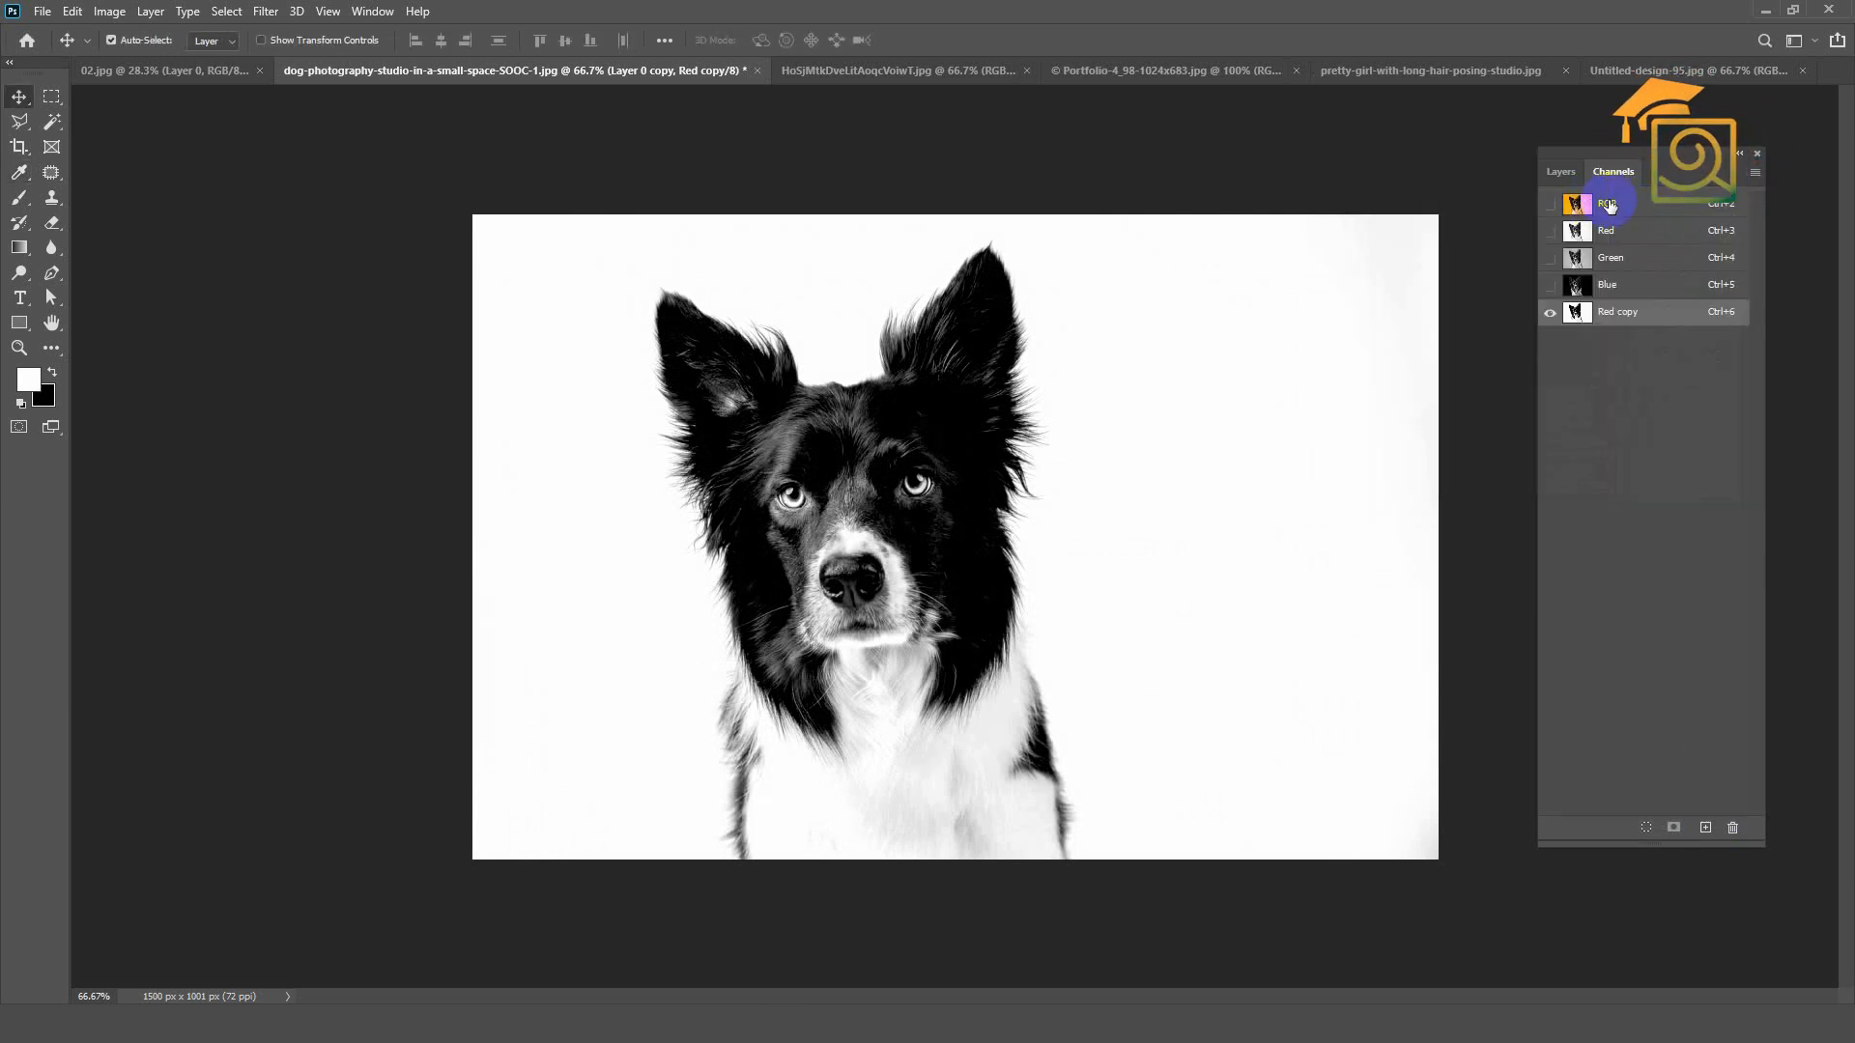
# Step: Load the Red copy channel as a selection, restore the RGB composite and return to the layer list
pyautogui.click(1642, 823)
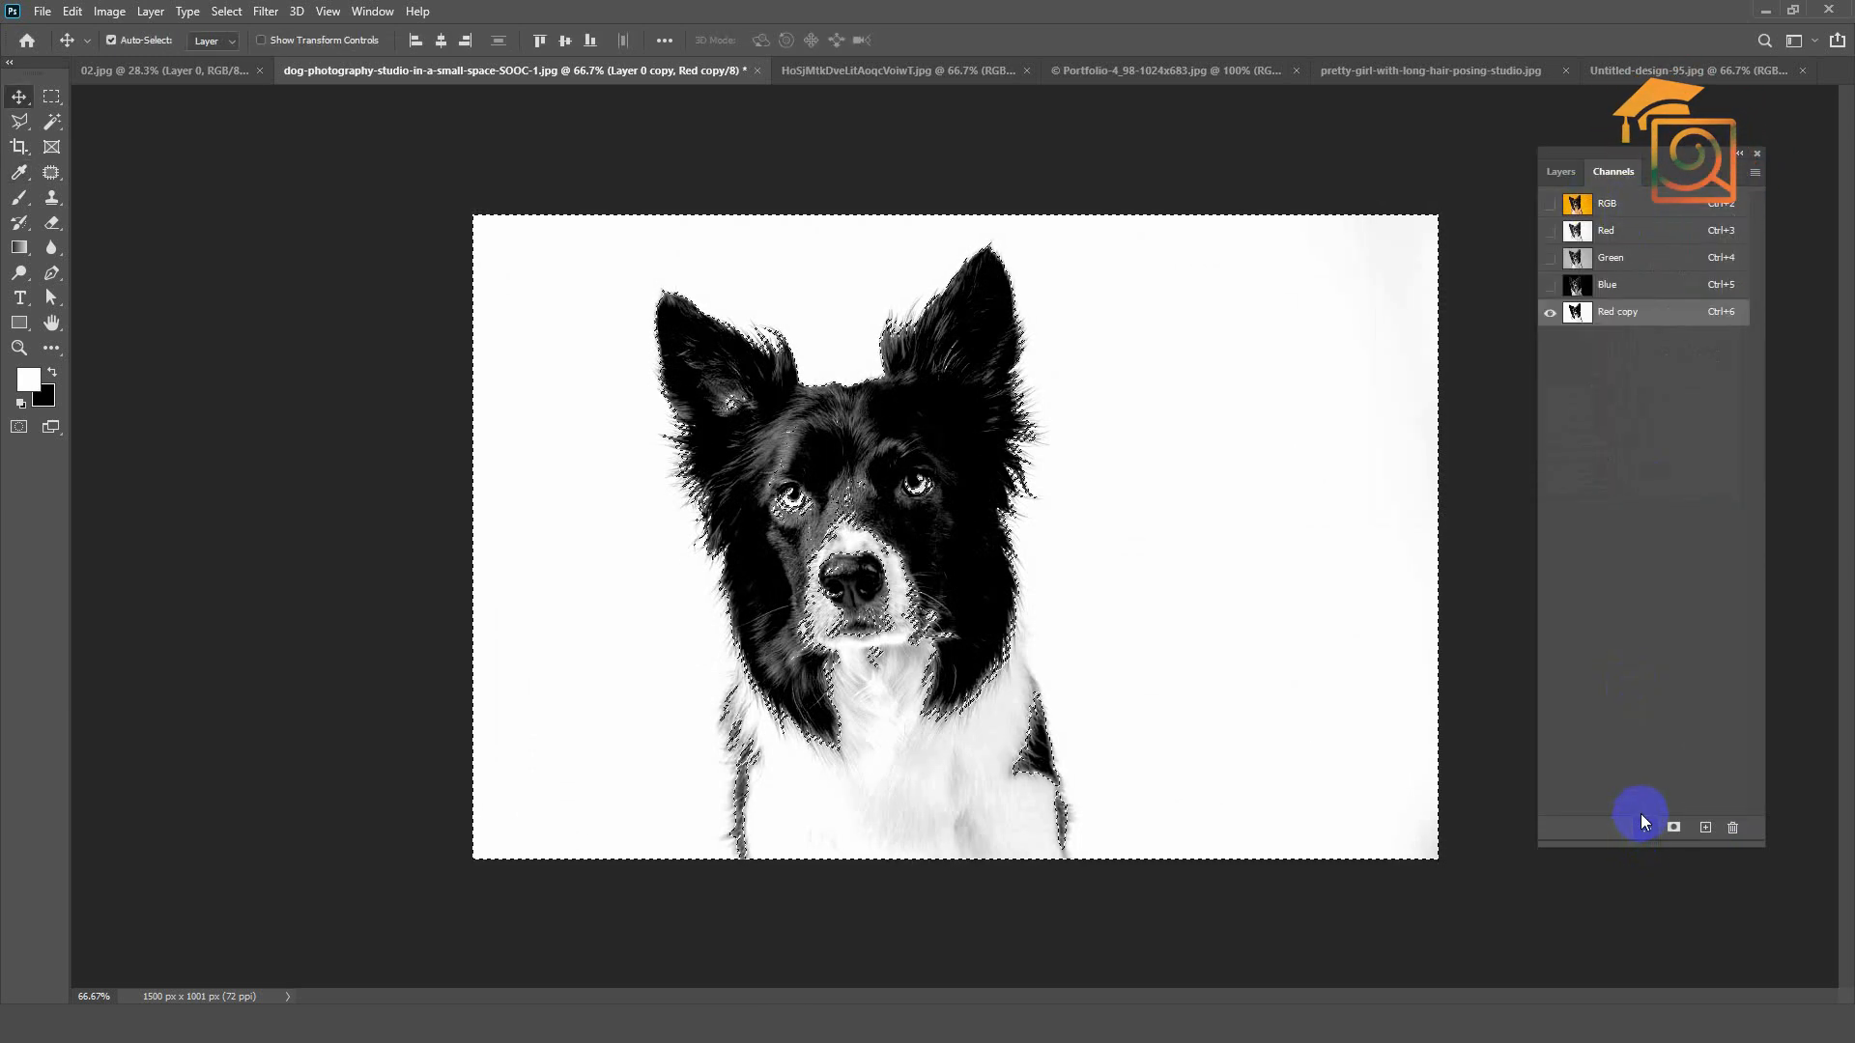
pyautogui.click(1601, 203)
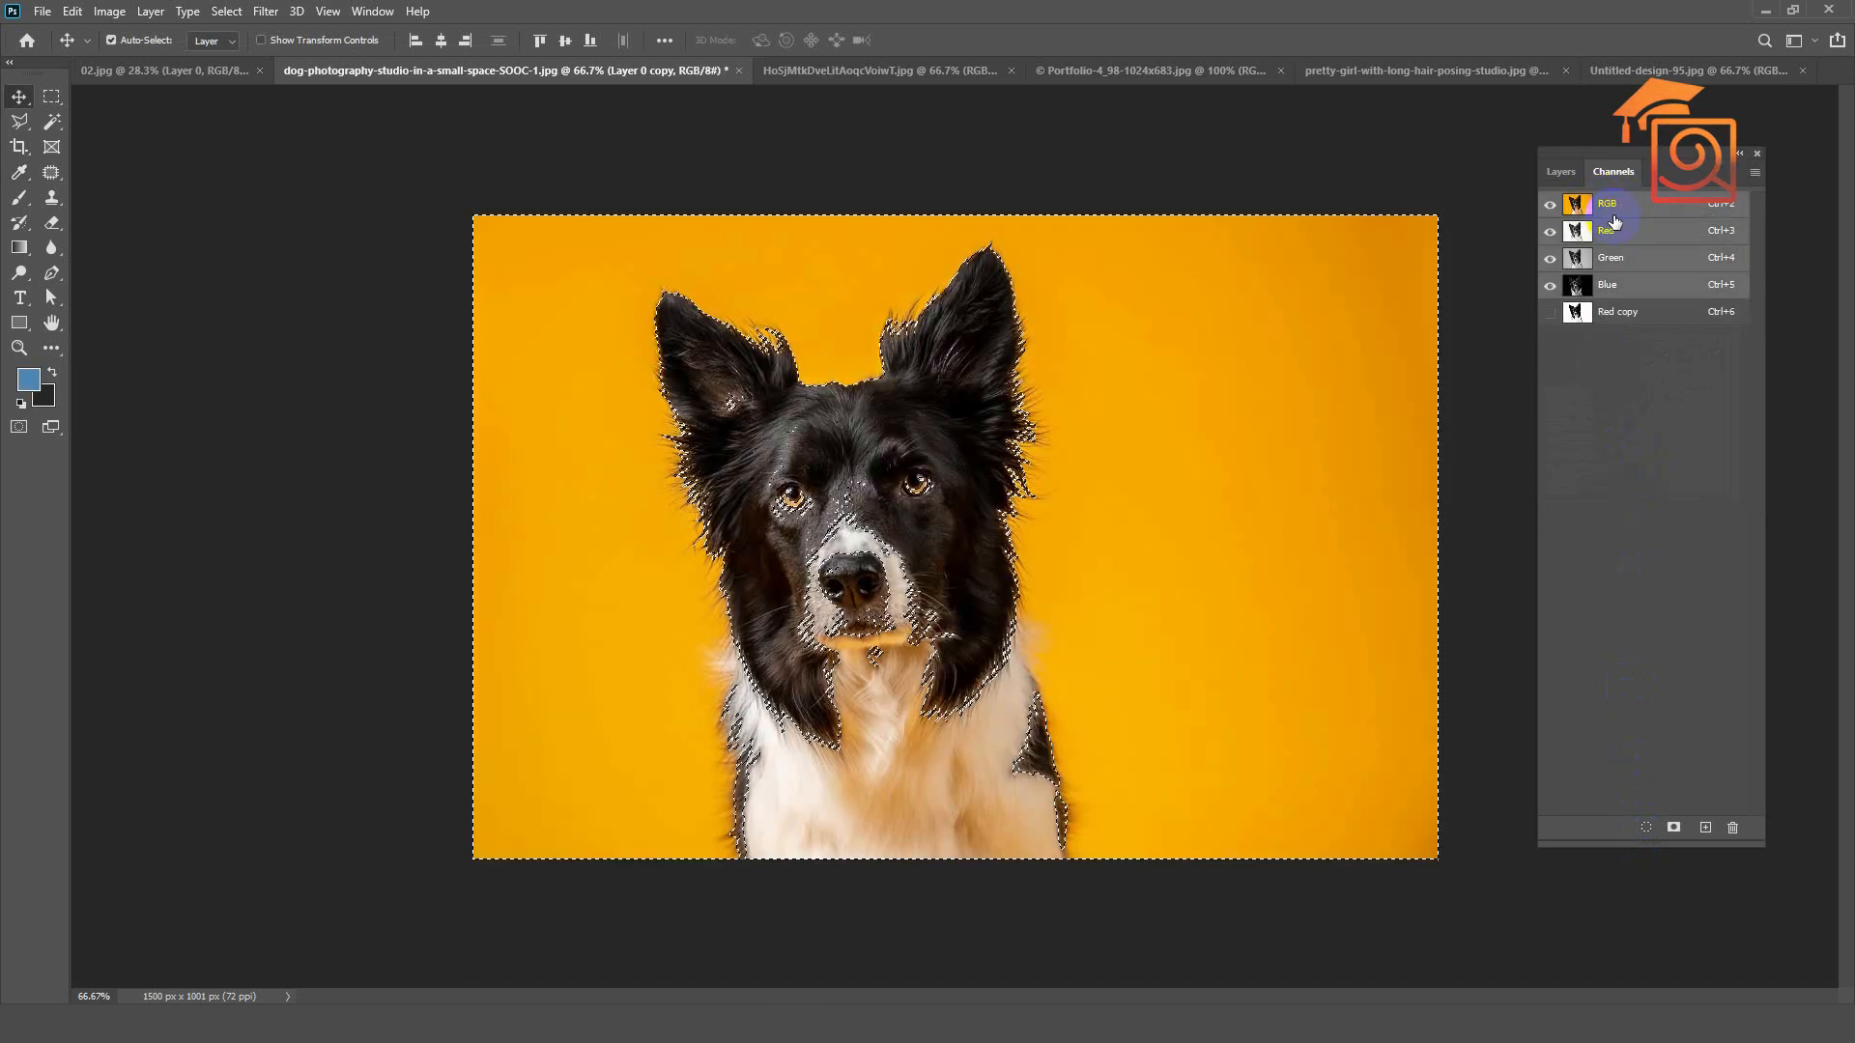
pyautogui.click(1560, 172)
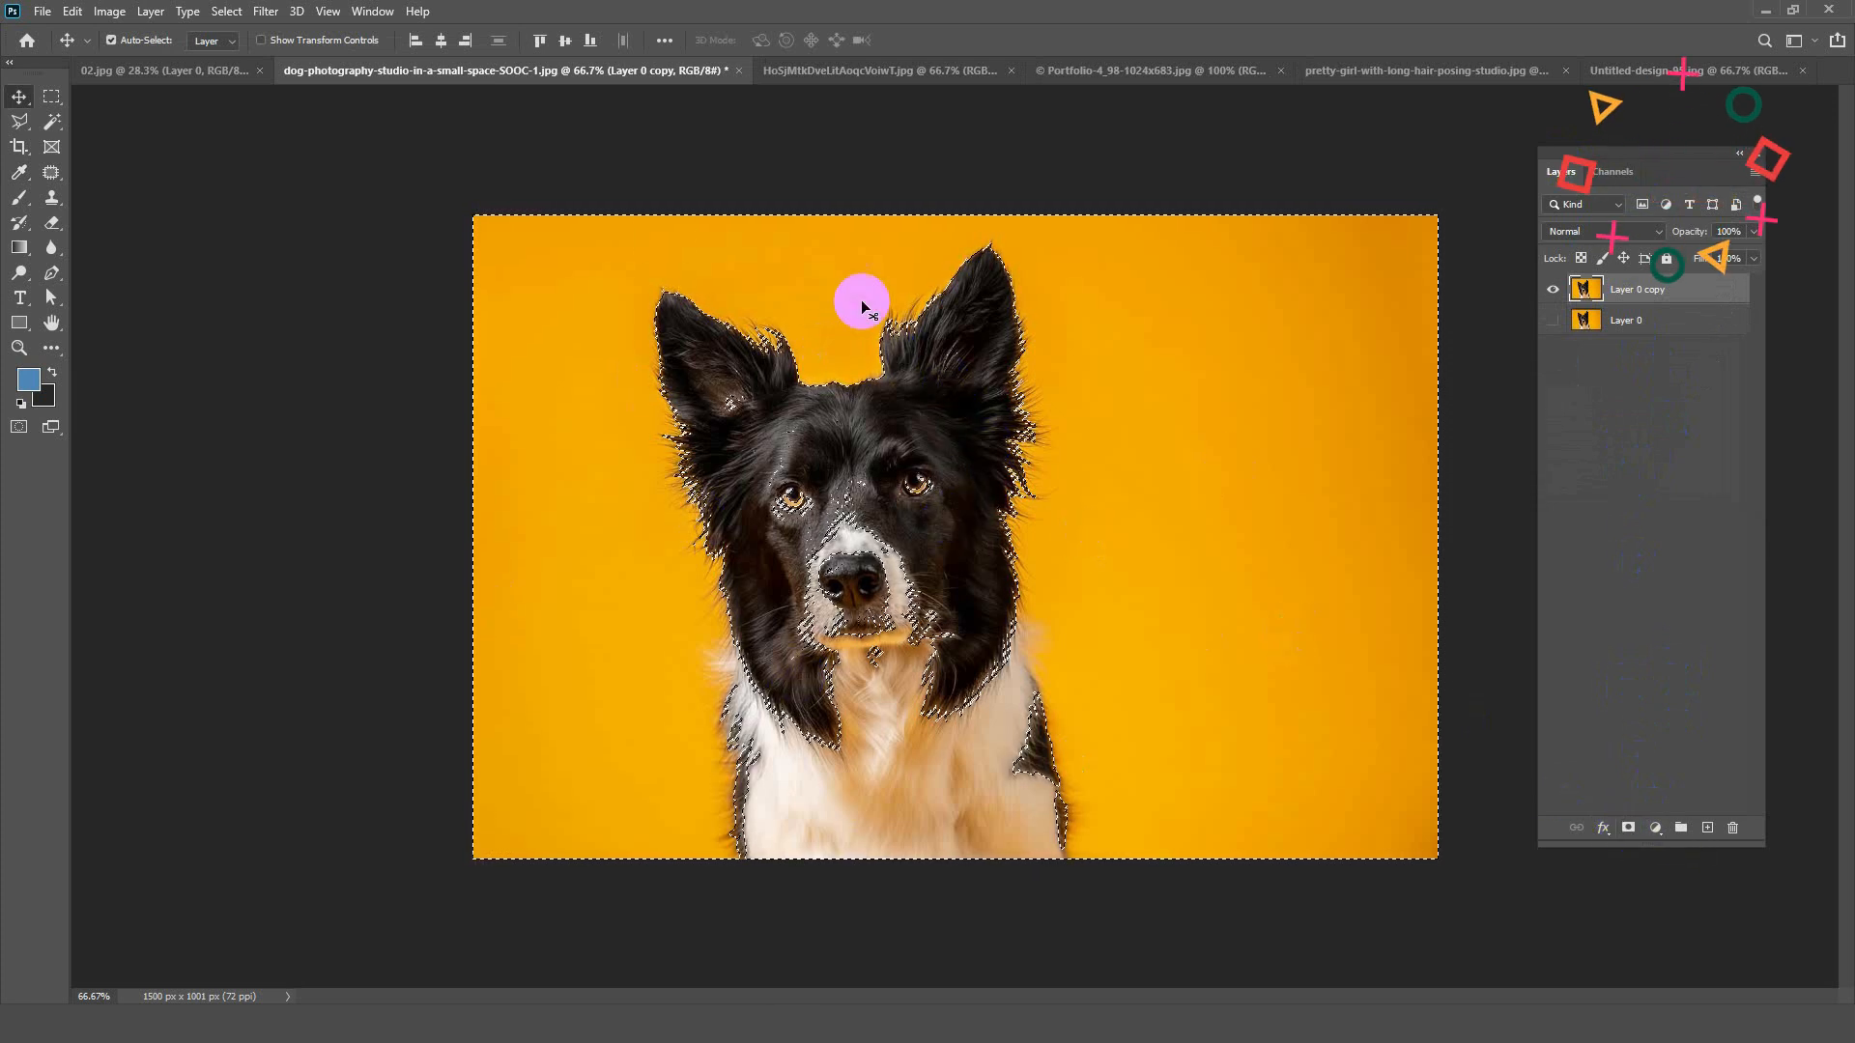
# Step: Add a layer mask to Layer 0 copy from the selection and invert the mask
pyautogui.click(236, 12)
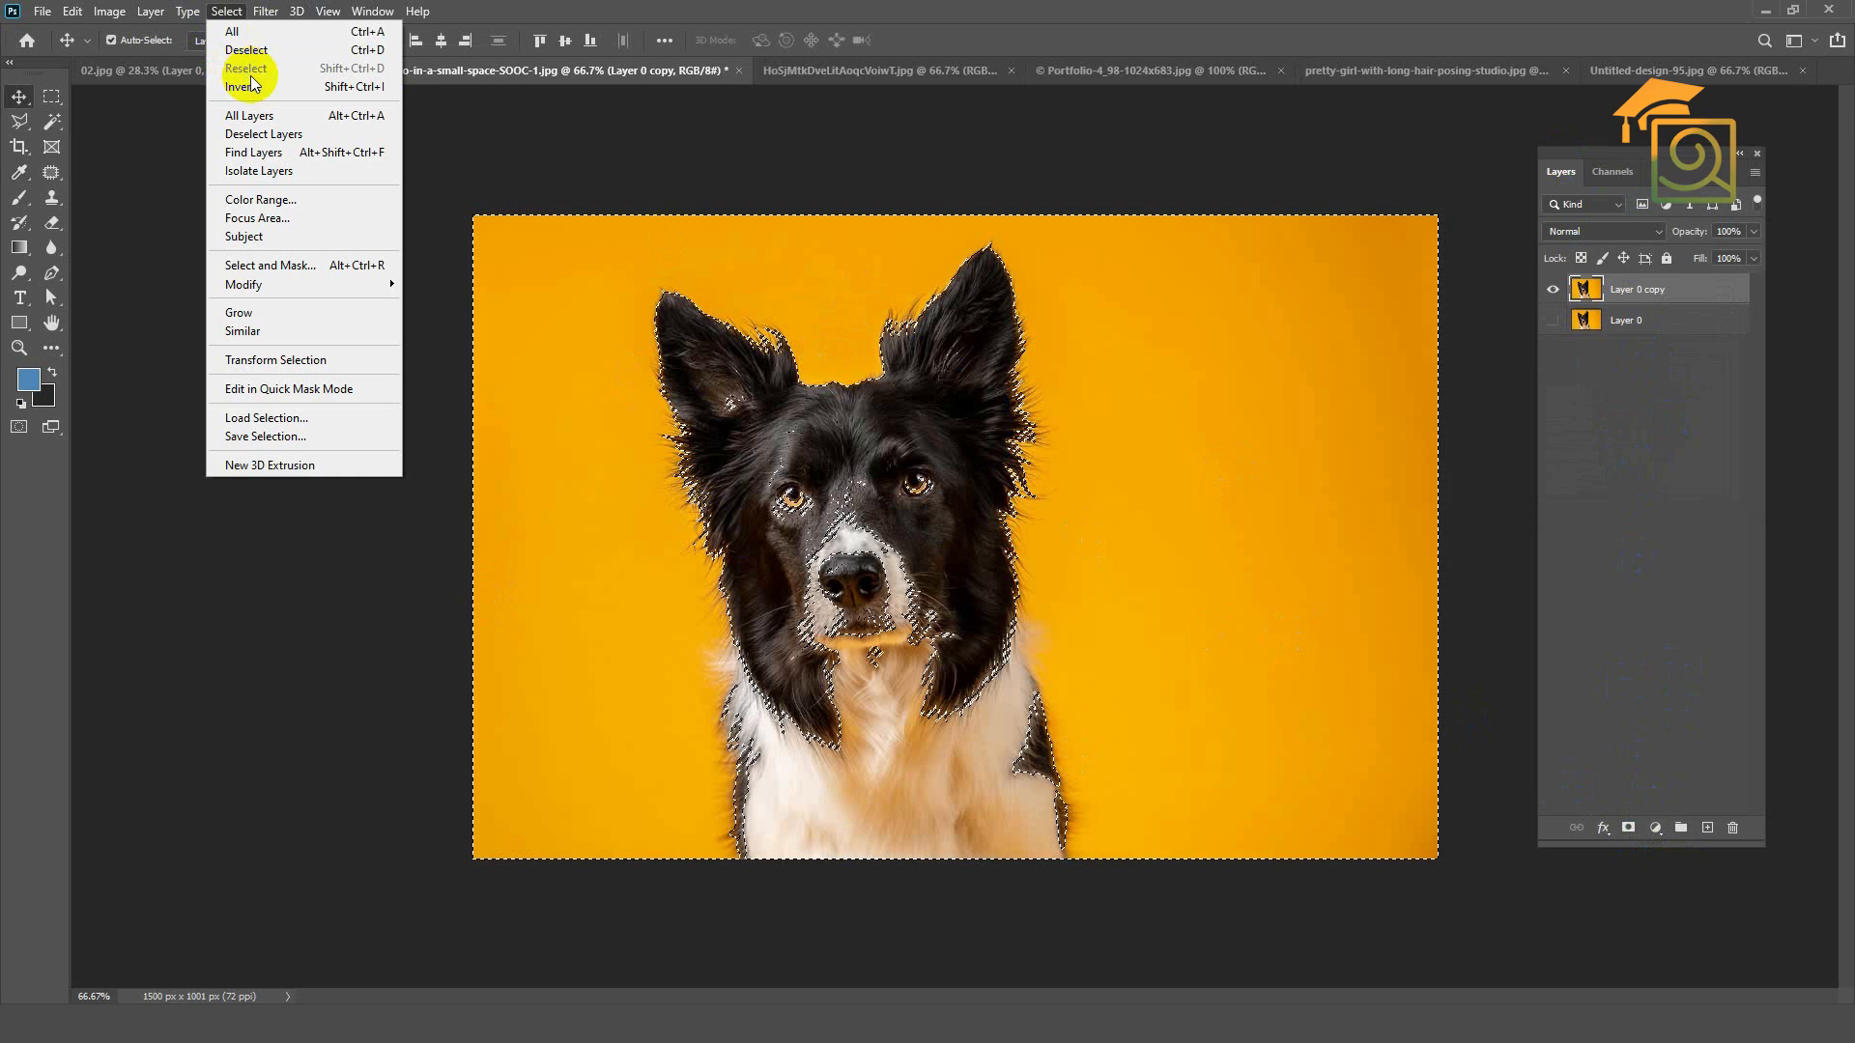
pyautogui.click(1629, 829)
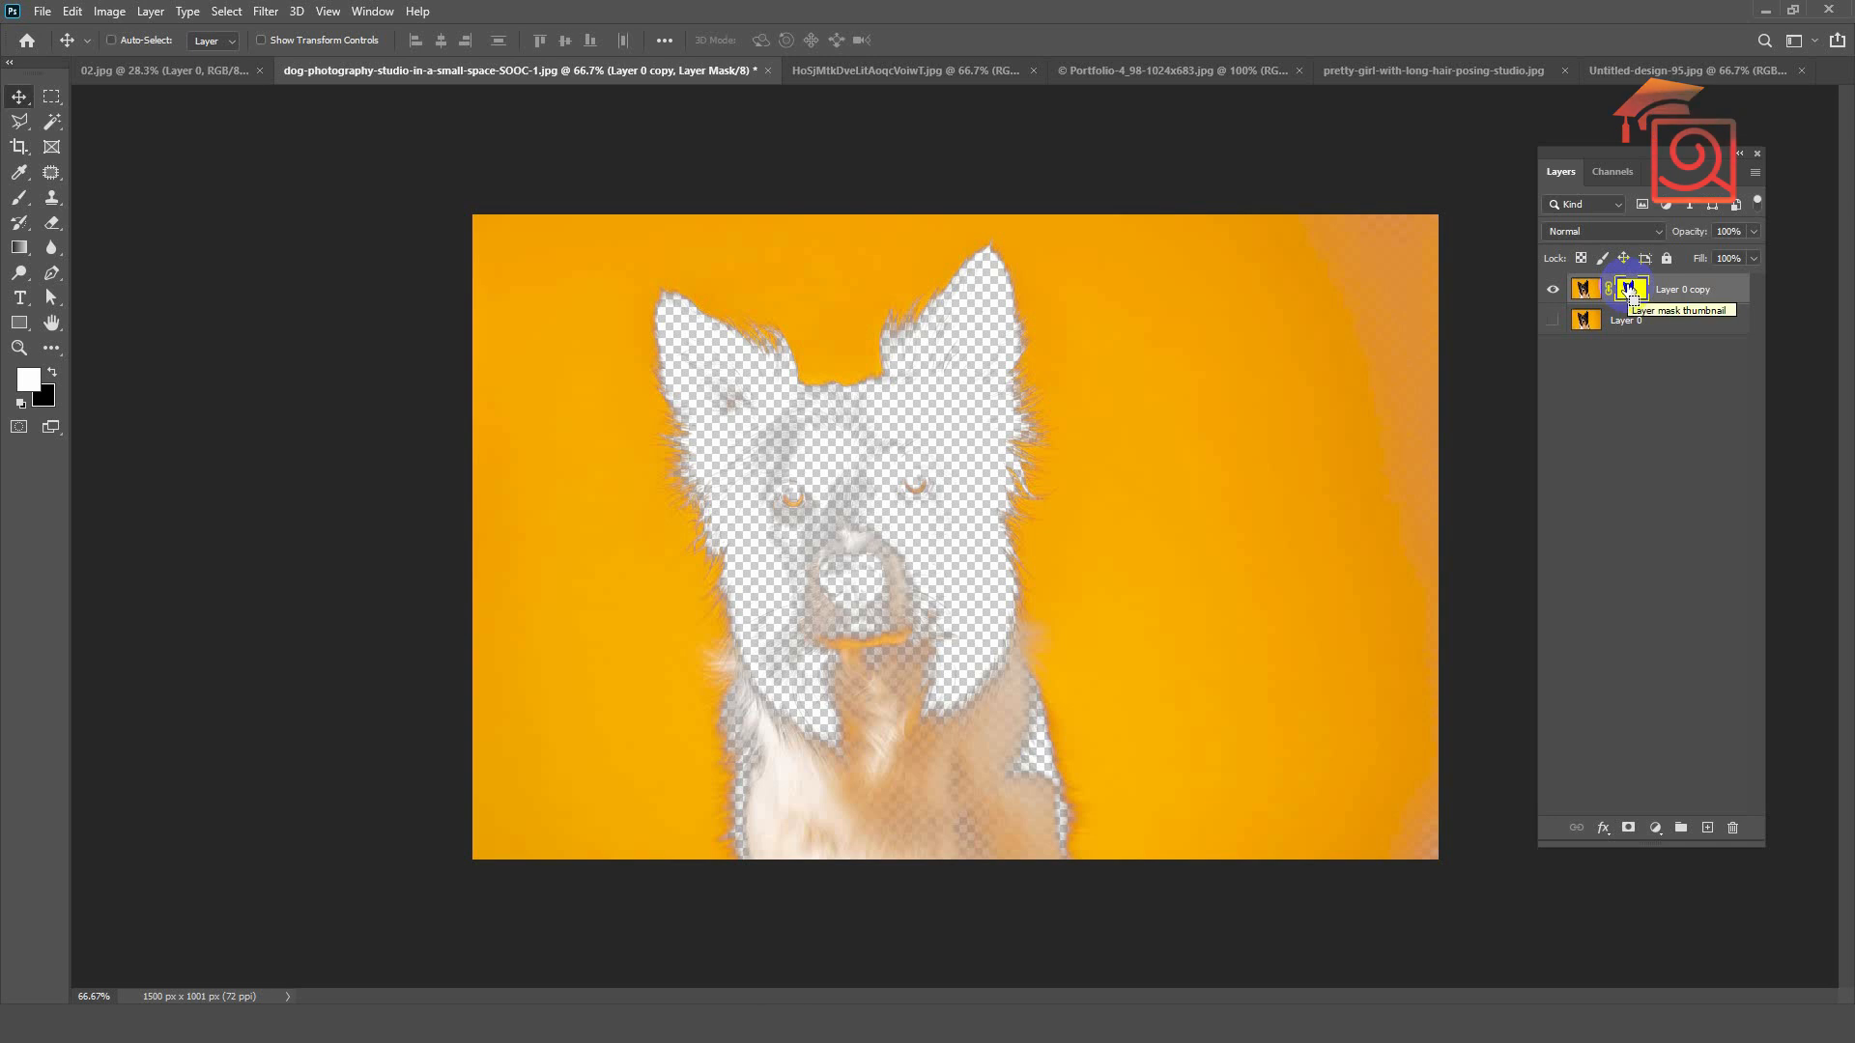
pyautogui.hotkey('ctrl', 'i')
pyautogui.scroll(1, 1113, 710)
pyautogui.scroll(-1, 1019, 641)
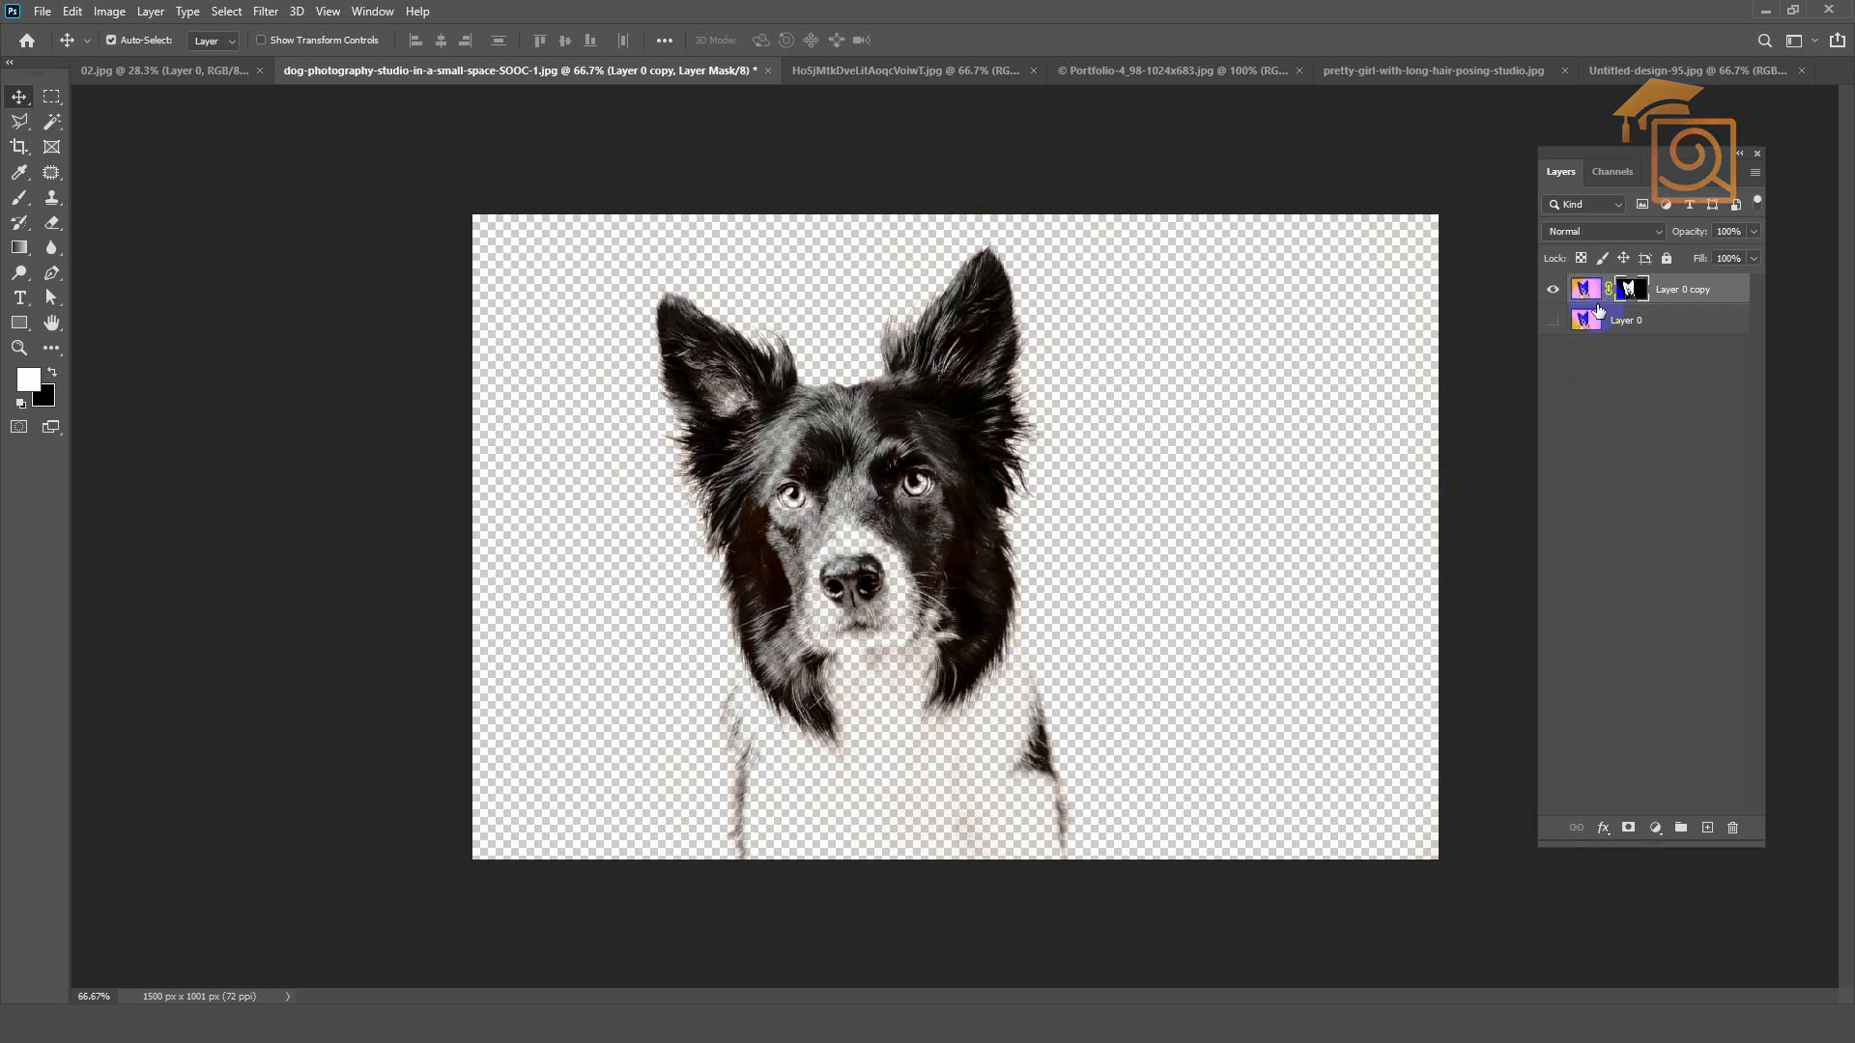
# Step: Paint white on the layer mask with a soft 90 px brush to restore the dog's face, neck and white chest
pyautogui.click(21, 201)
pyautogui.moveTo(841, 665)
pyautogui.mouseDown()
pyautogui.moveTo(813, 800)
pyautogui.moveTo(818, 769)
pyautogui.moveTo(810, 795)
pyautogui.moveTo(779, 760)
pyautogui.moveTo(765, 799)
pyautogui.moveTo(794, 877)
pyautogui.moveTo(851, 882)
pyautogui.moveTo(849, 621)
pyautogui.moveTo(867, 663)
pyautogui.moveTo(873, 572)
pyautogui.moveTo(822, 472)
pyautogui.moveTo(775, 432)
pyautogui.moveTo(770, 465)
pyautogui.moveTo(795, 440)
pyautogui.moveTo(875, 483)
pyautogui.moveTo(902, 437)
pyautogui.moveTo(916, 576)
pyautogui.moveTo(871, 507)
pyautogui.moveTo(813, 580)
pyautogui.moveTo(818, 677)
pyautogui.moveTo(794, 626)
pyautogui.mouseUp()
pyautogui.moveTo(852, 723)
pyautogui.mouseDown()
pyautogui.moveTo(893, 677)
pyautogui.moveTo(927, 744)
pyautogui.moveTo(944, 646)
pyautogui.moveTo(980, 703)
pyautogui.mouseUp()
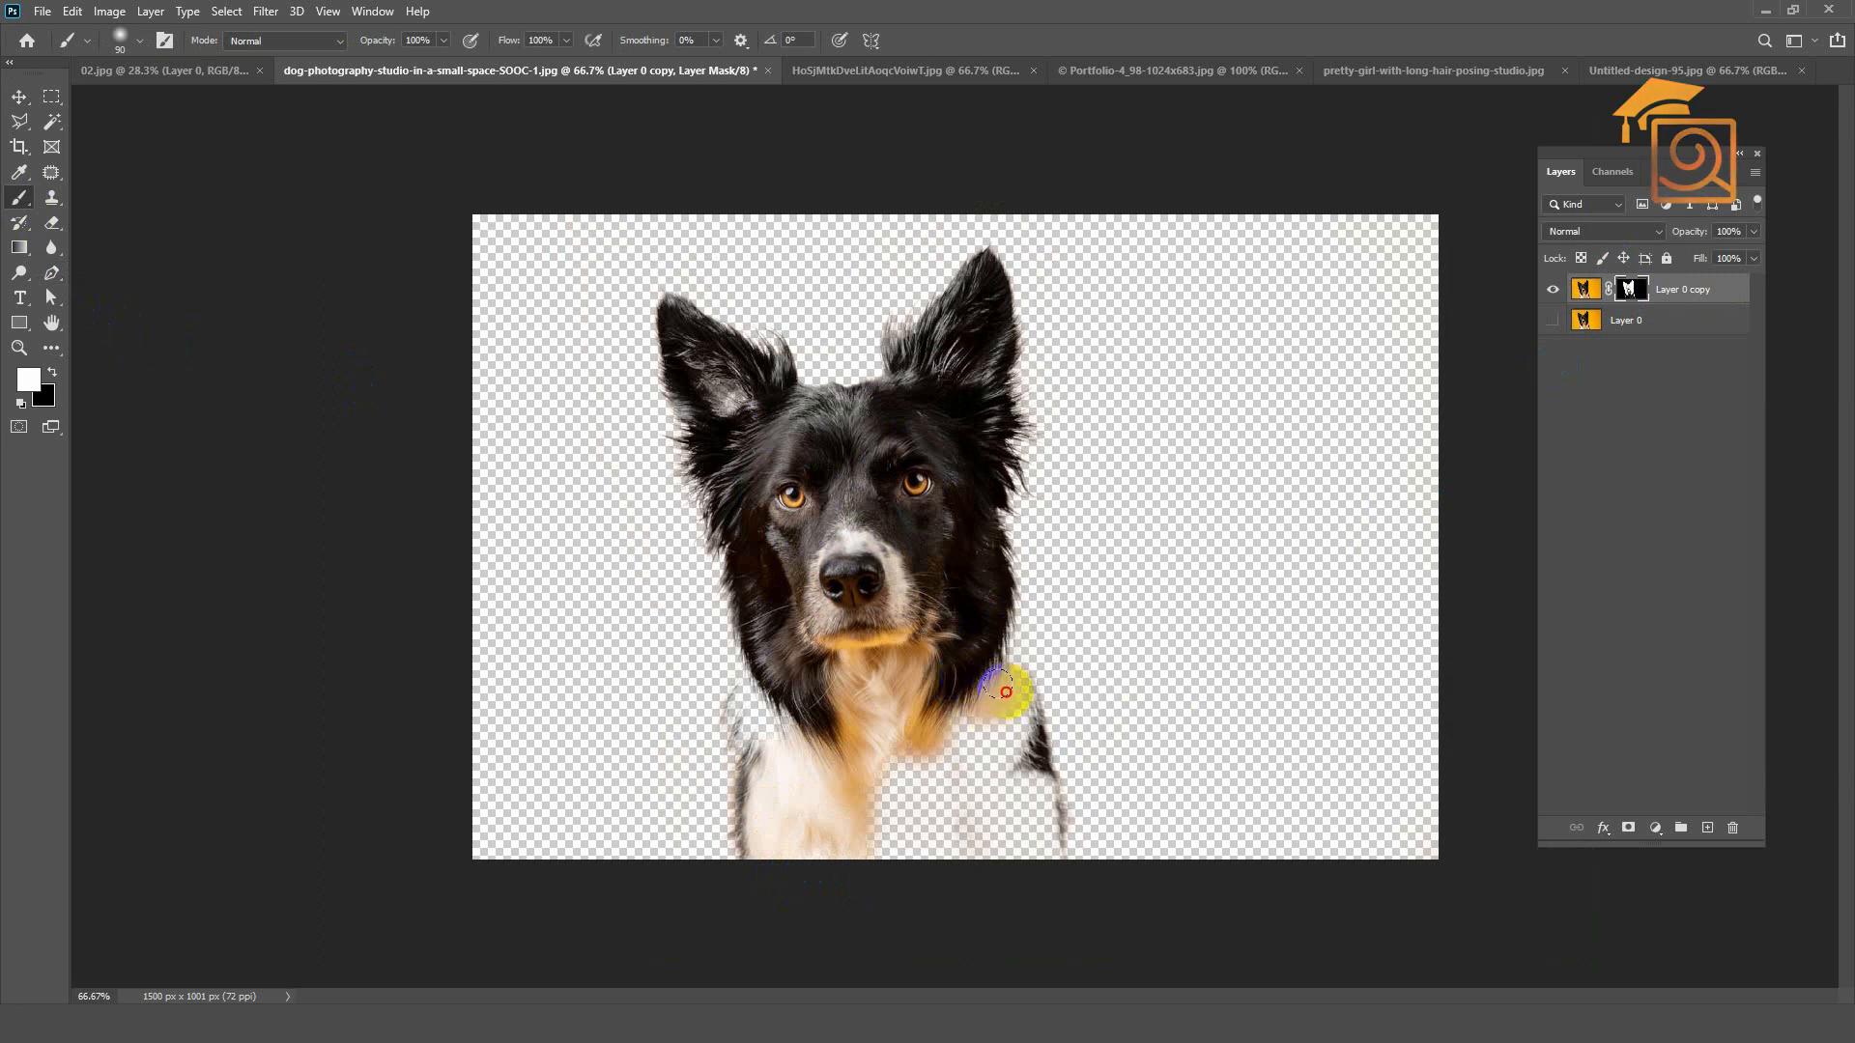
pyautogui.moveTo(1007, 763); pyautogui.dragTo(1028, 803)
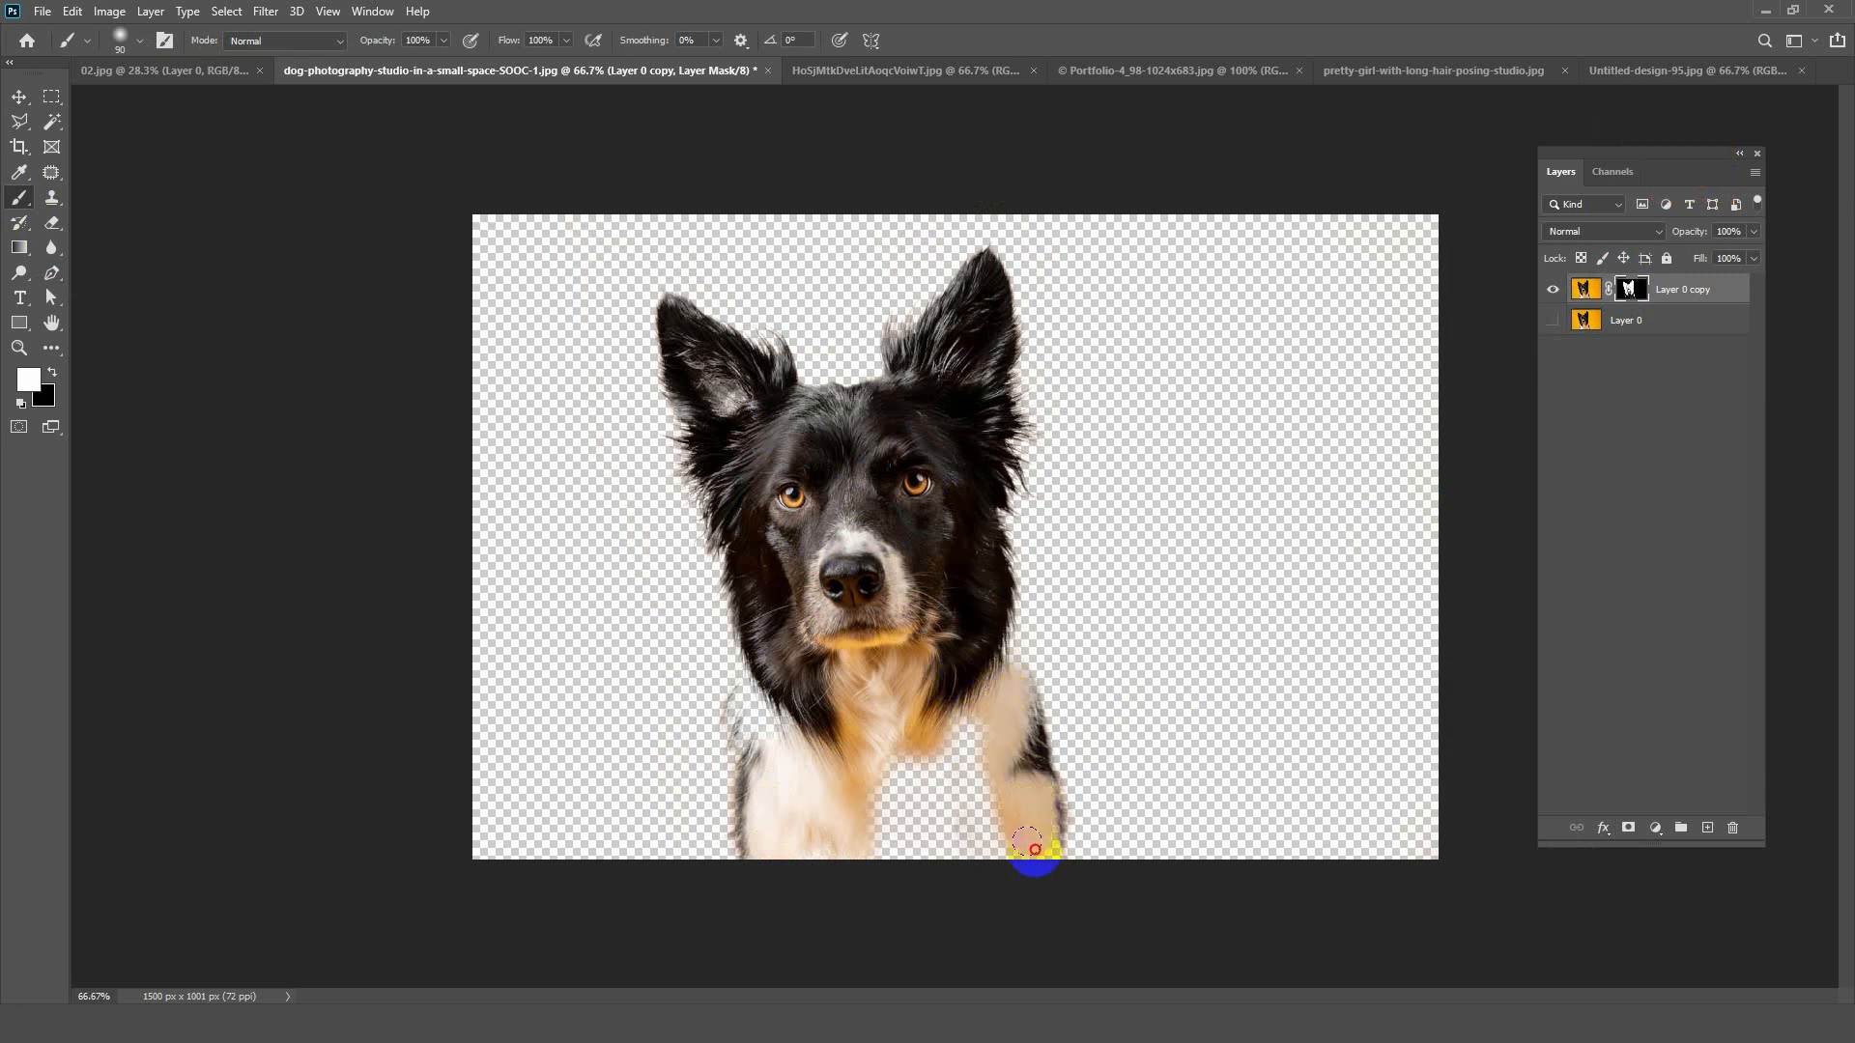
pyautogui.moveTo(1026, 879)
pyautogui.mouseDown()
pyautogui.moveTo(972, 863)
pyautogui.moveTo(940, 756)
pyautogui.moveTo(916, 809)
pyautogui.moveTo(867, 805)
pyautogui.mouseUp()
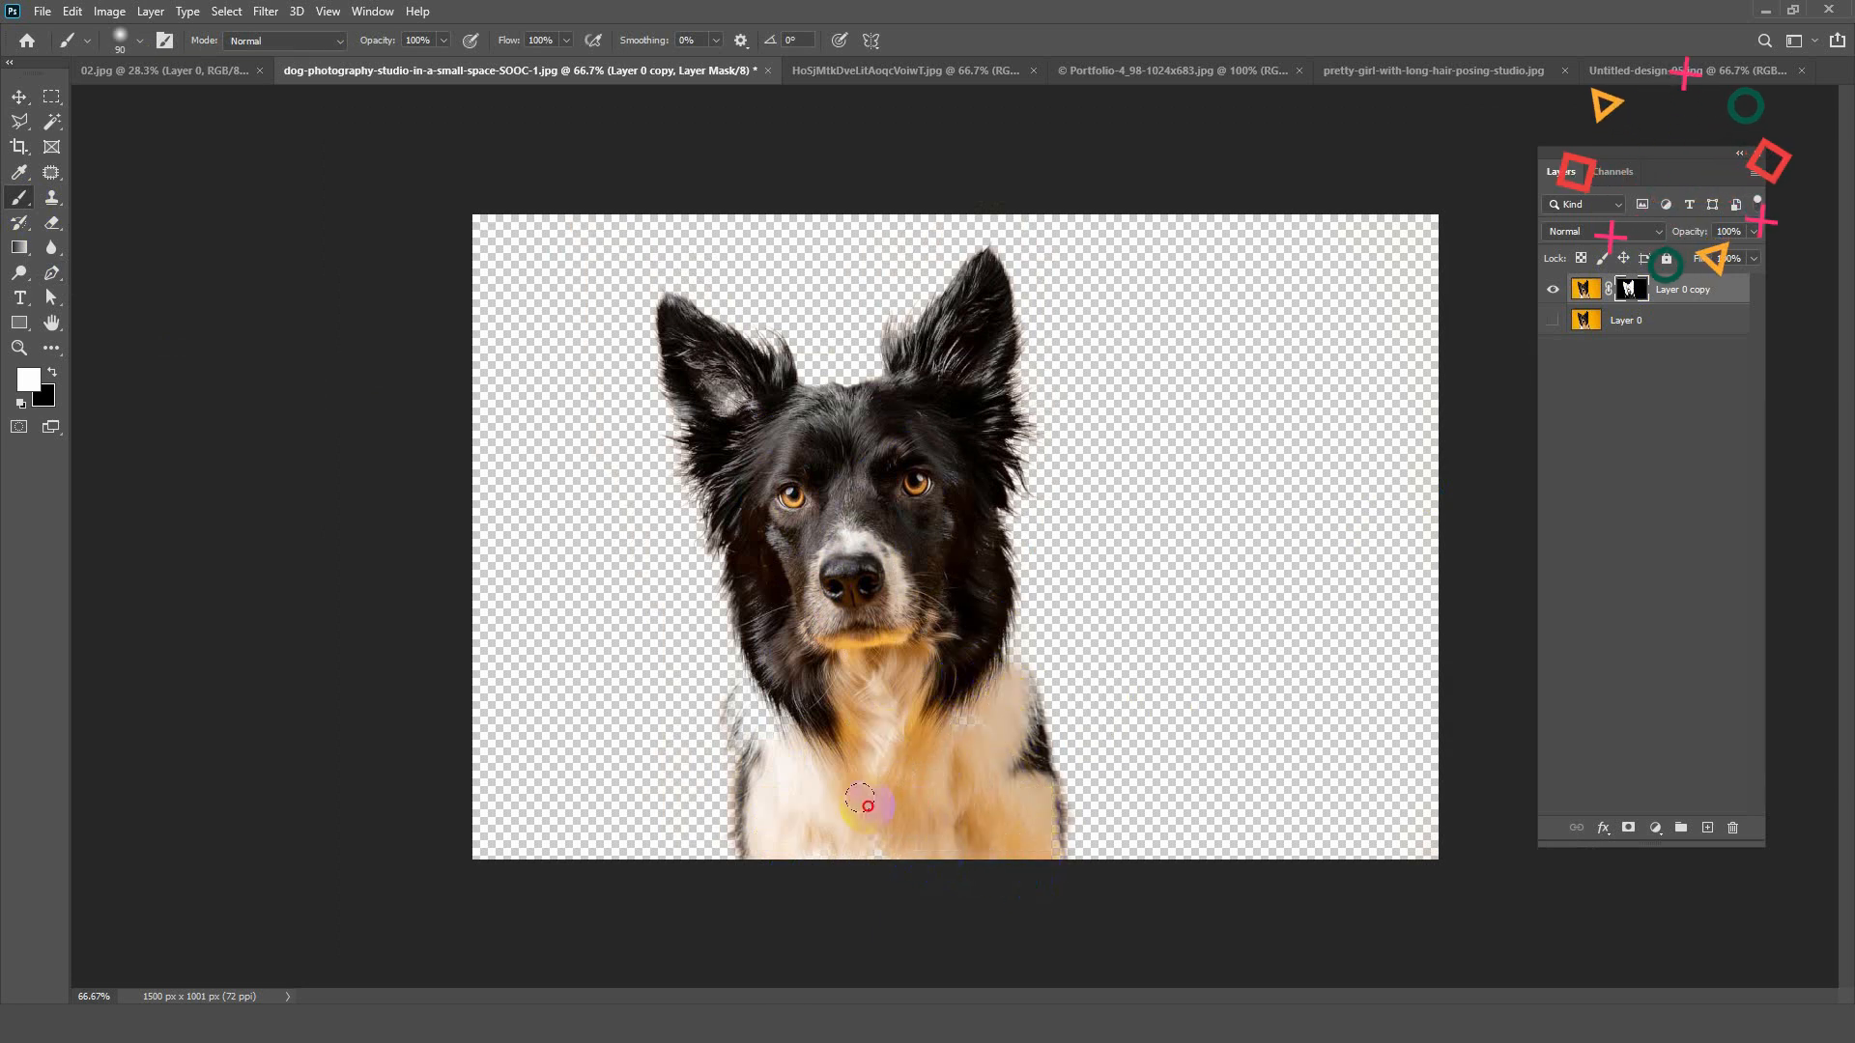
pyautogui.moveTo(851, 724); pyautogui.dragTo(775, 710)
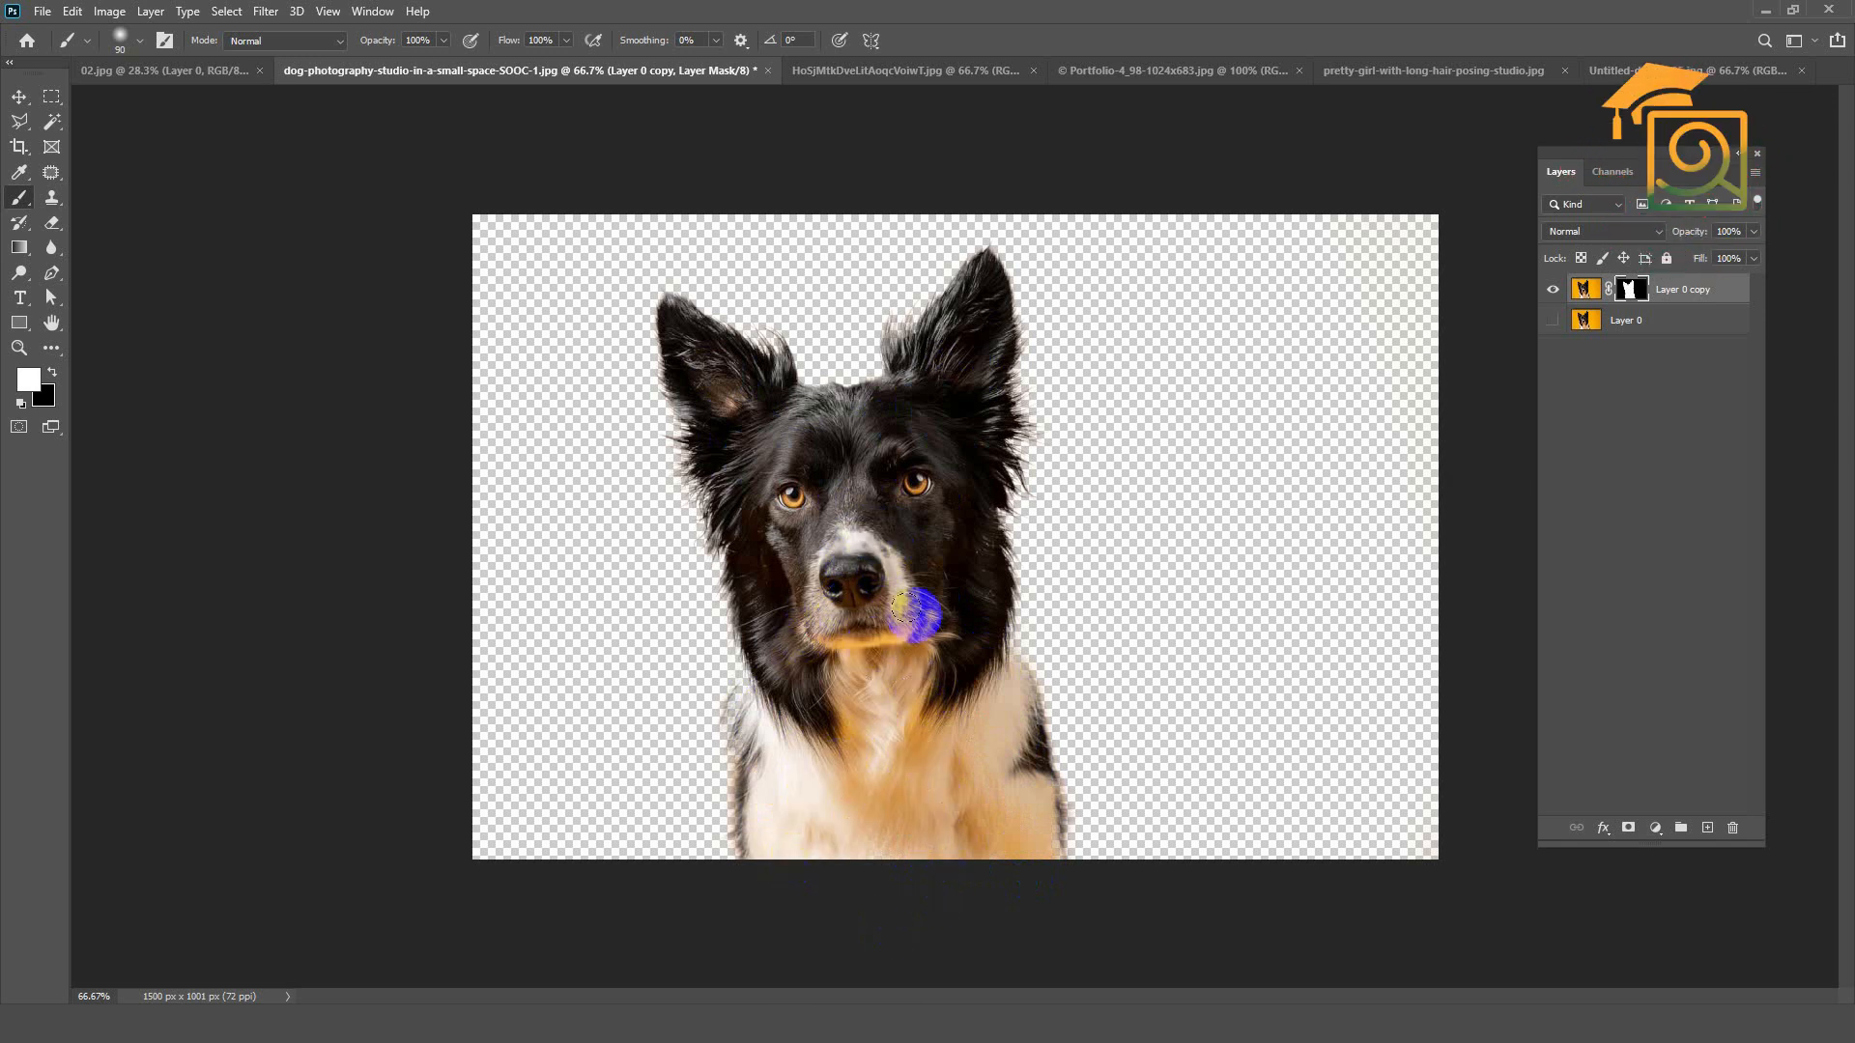
# Step: Move the dog cutout to the right side of the canvas, show Layer 0 and shift it left for comparison
pyautogui.click(32, 102)
pyautogui.moveTo(856, 512); pyautogui.dragTo(1176, 505)
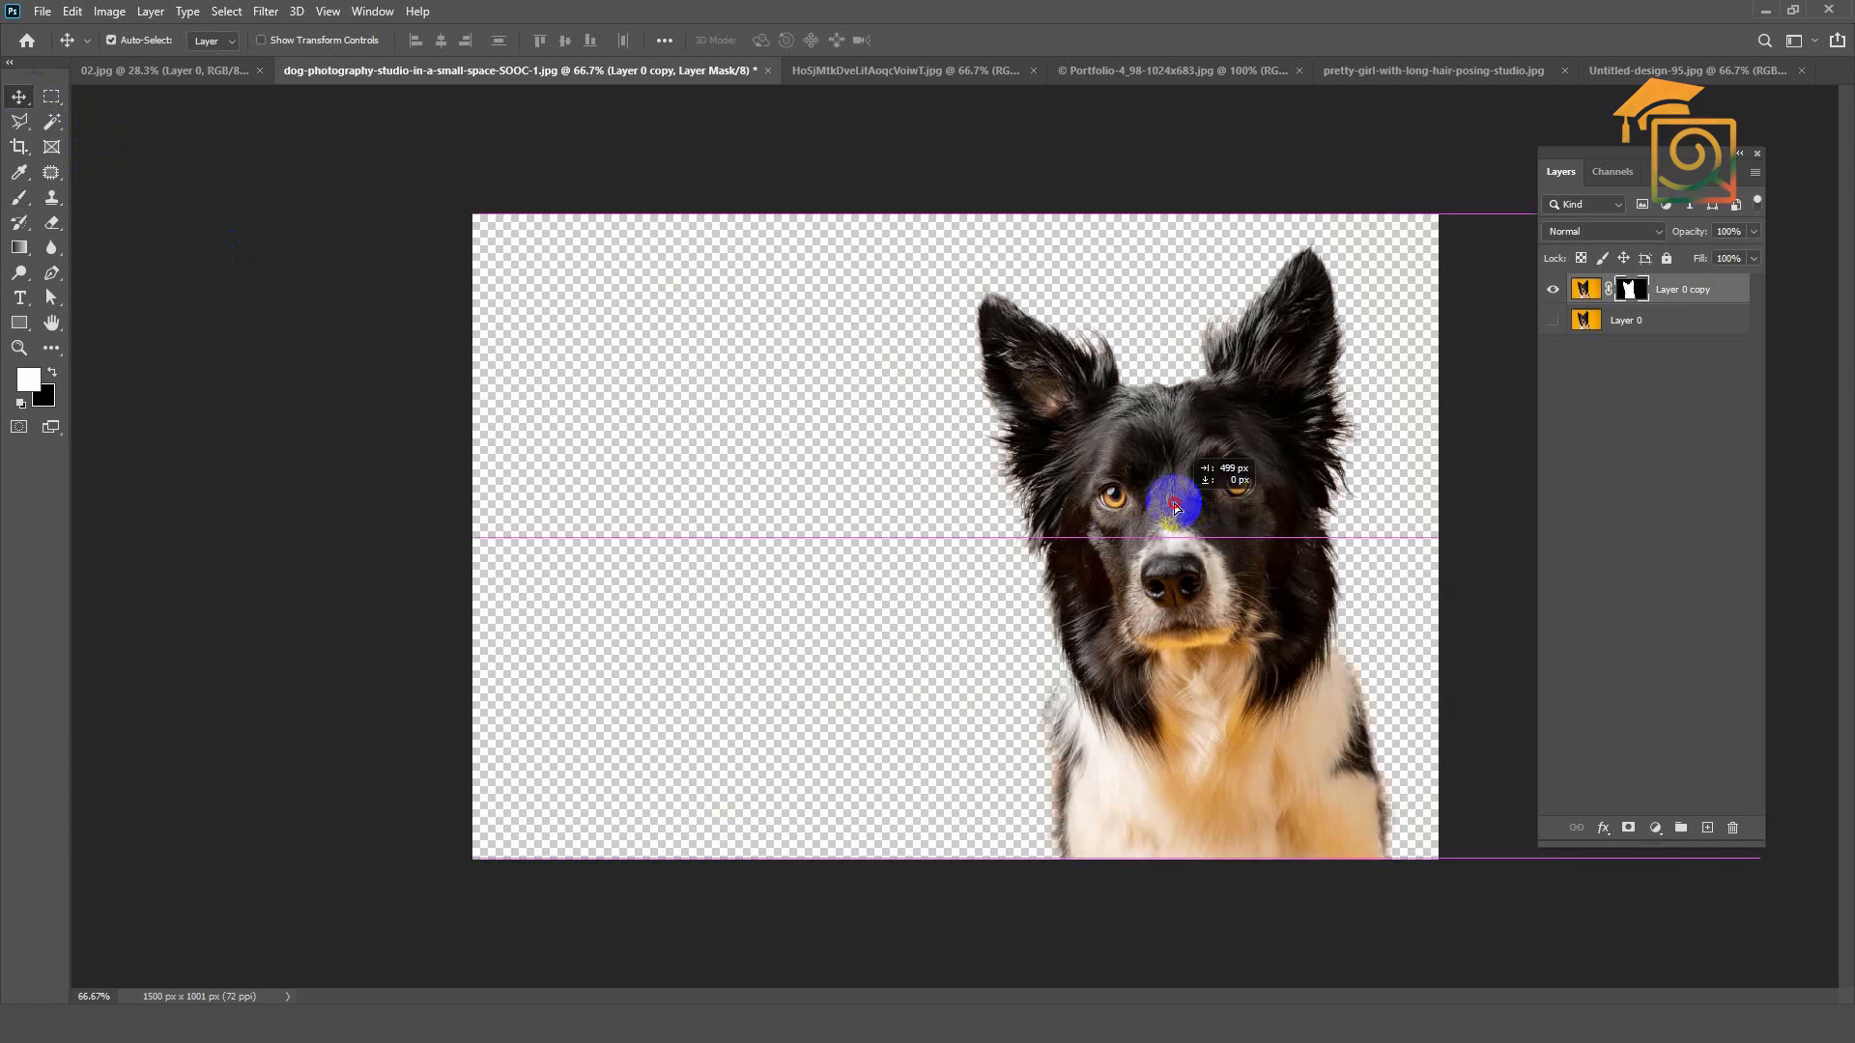
pyautogui.click(1554, 320)
pyautogui.moveTo(845, 449); pyautogui.dragTo(754, 450)
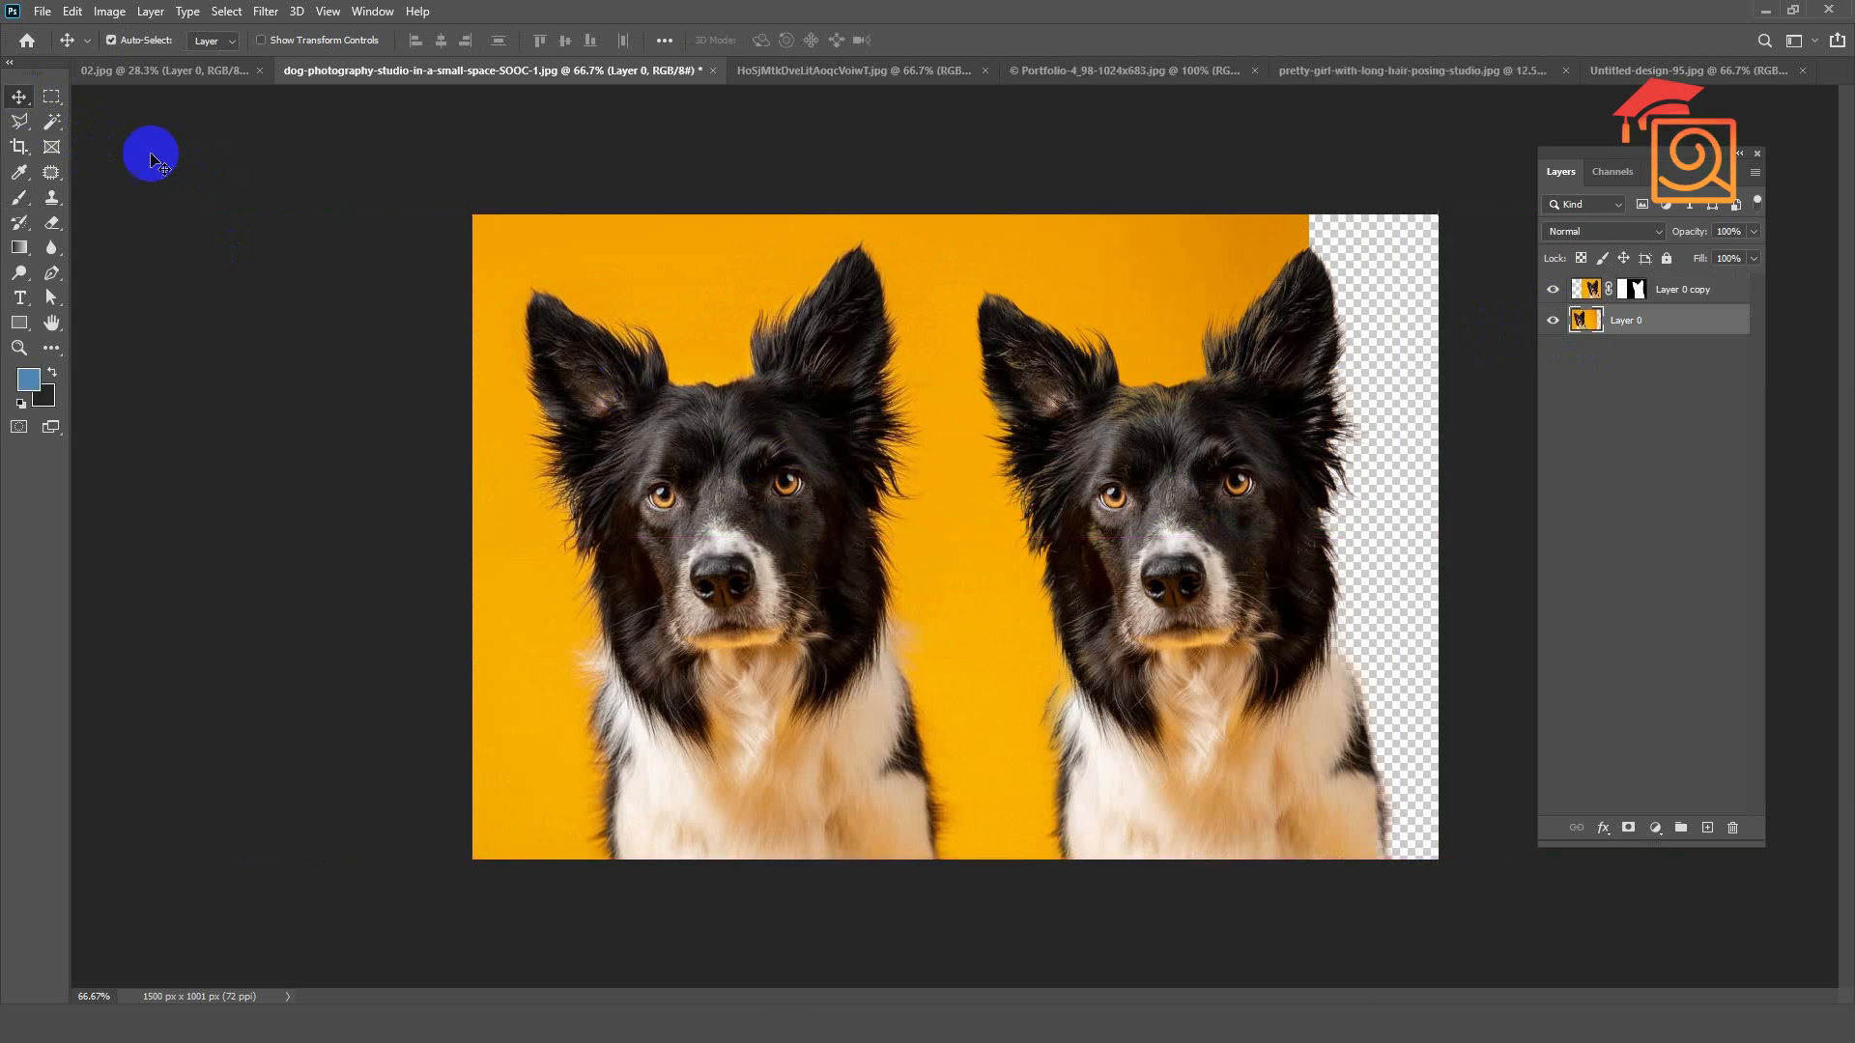
# Step: Delete the right half of Layer 0 behind the cutout, deselect, and nudge the dog cutout slightly right
pyautogui.click(58, 96)
pyautogui.moveTo(935, 157); pyautogui.dragTo(1678, 420)
pyautogui.press('Delete')
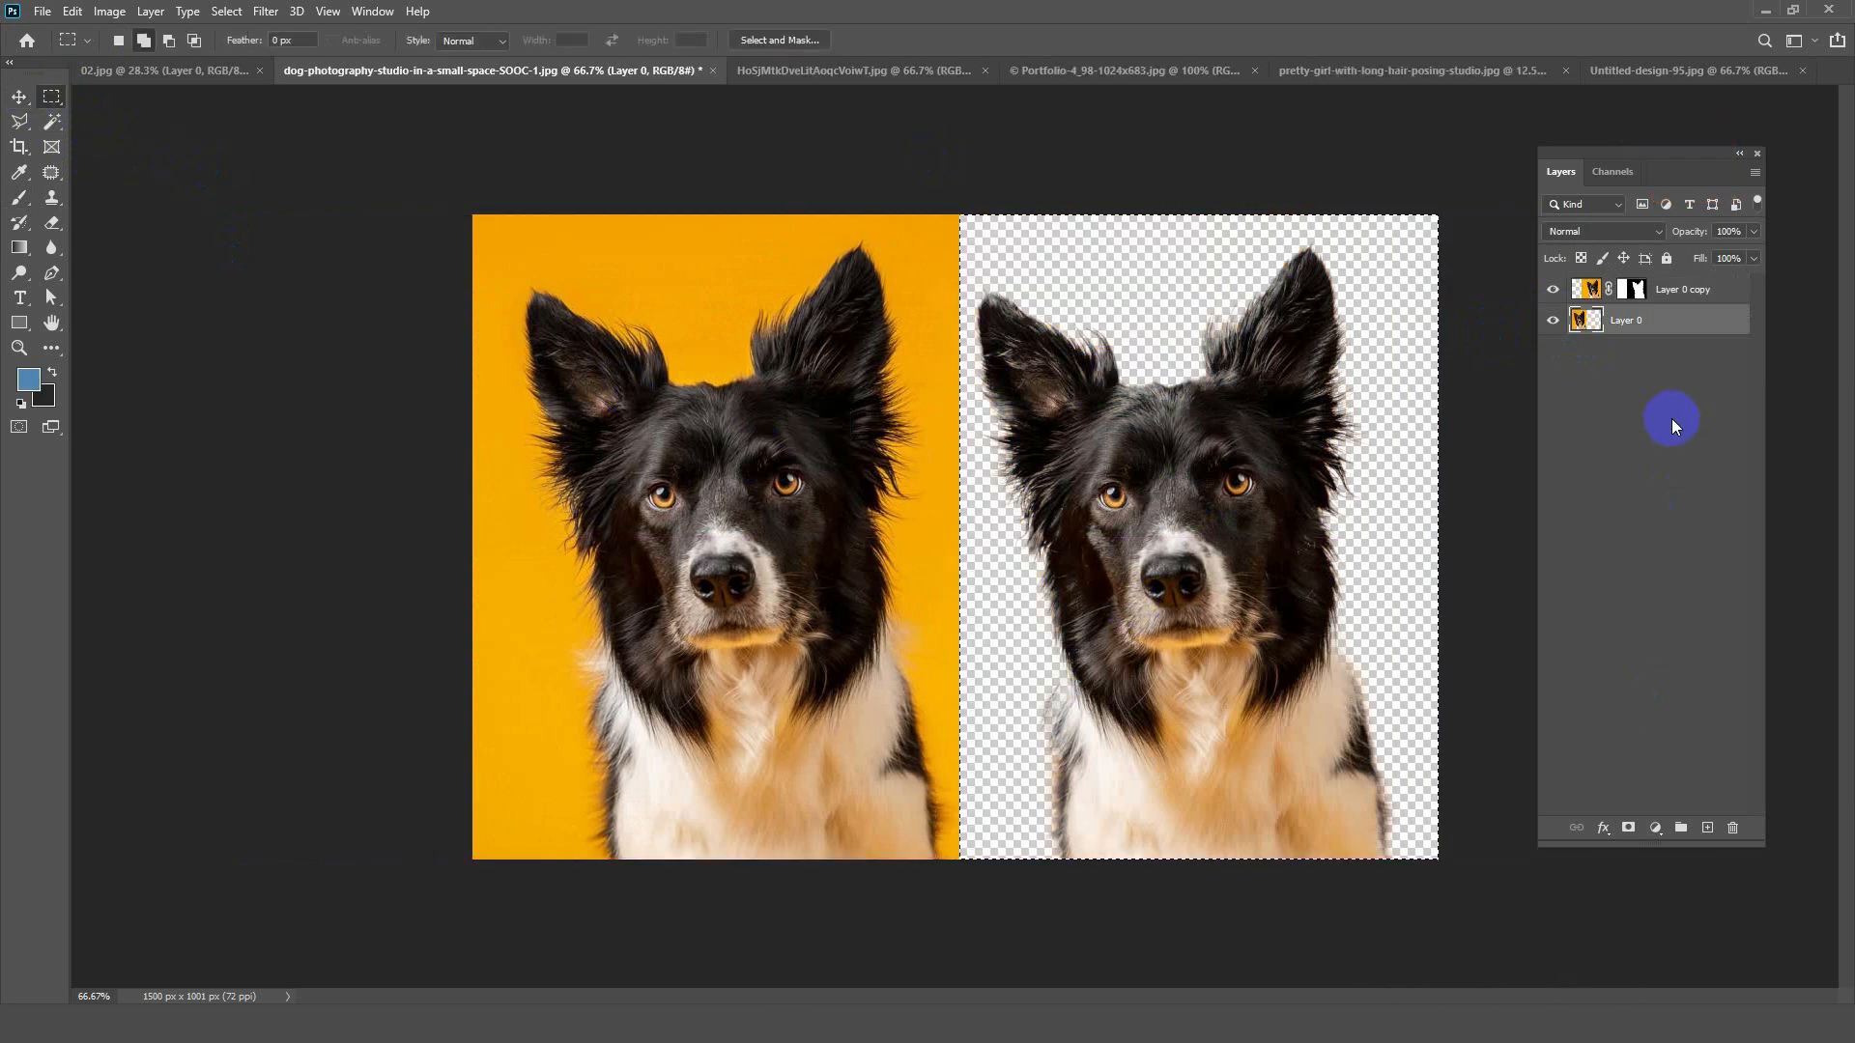
pyautogui.hotkey('ctrl', 'd')
pyautogui.click(18, 98)
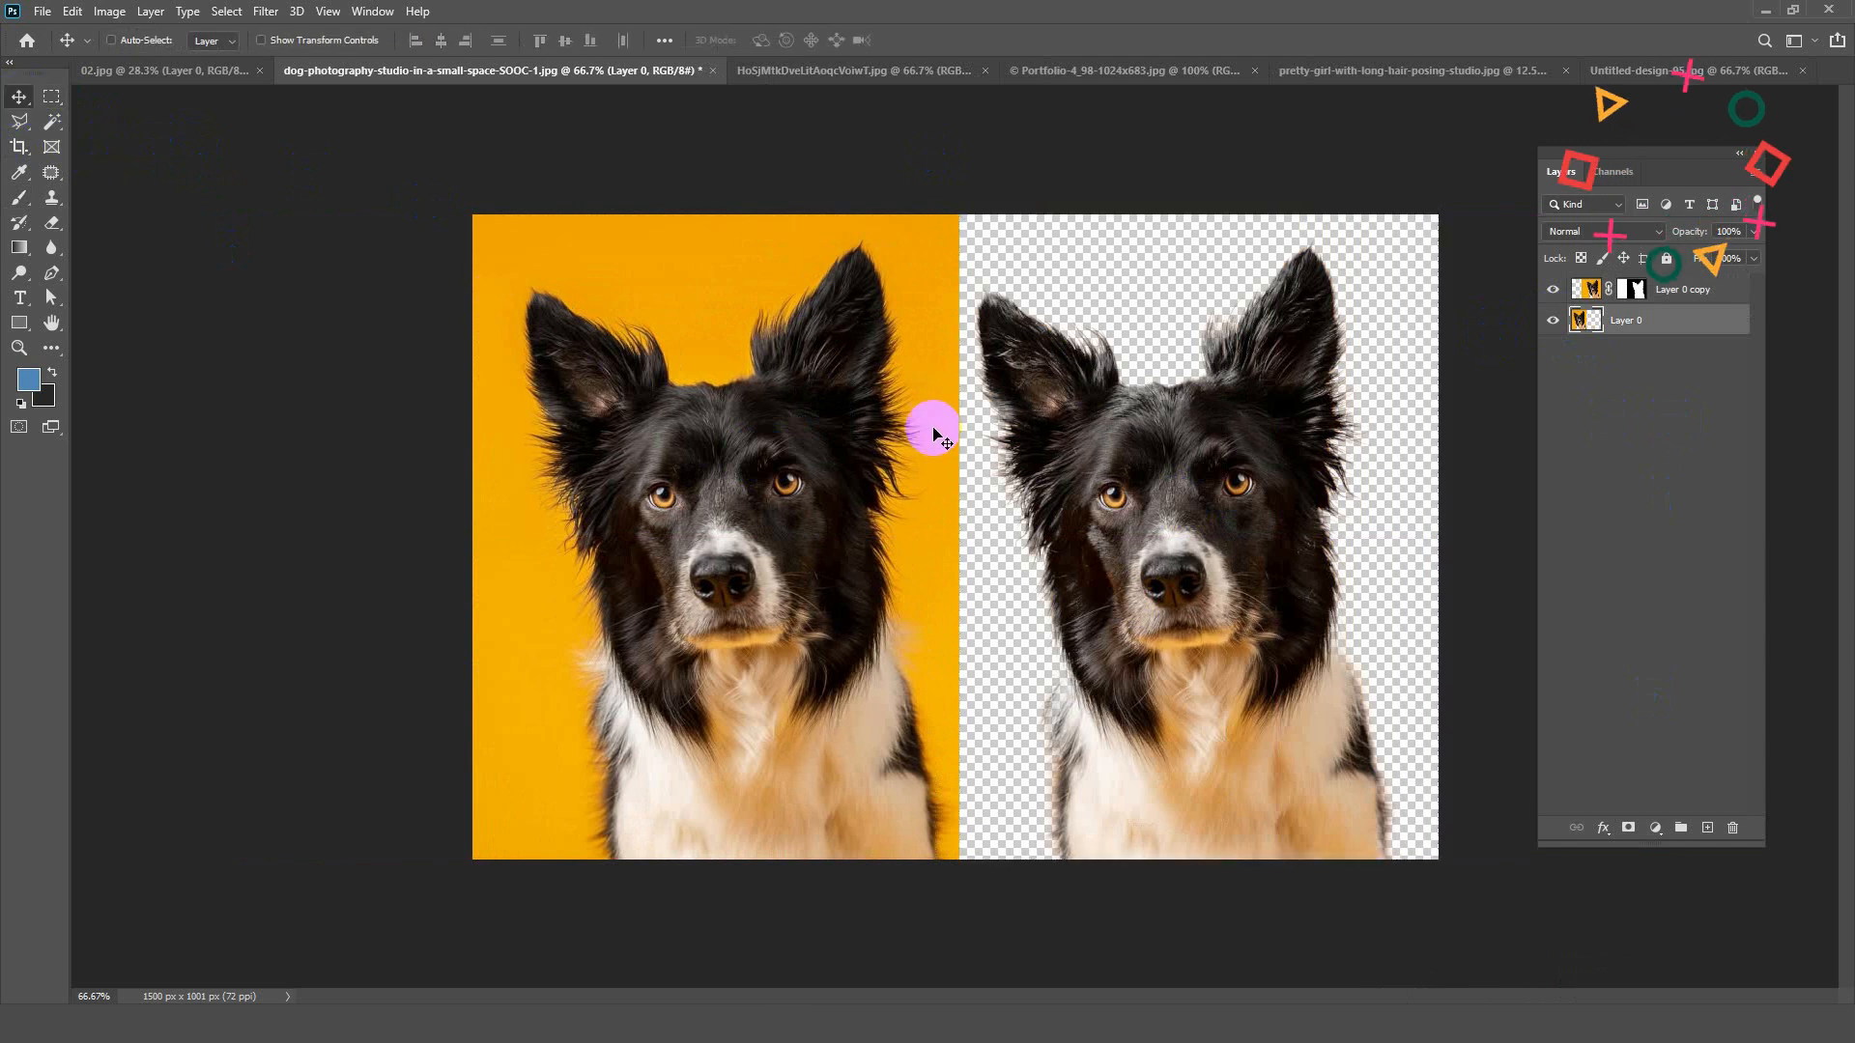
pyautogui.scroll(-2, 927, 464)
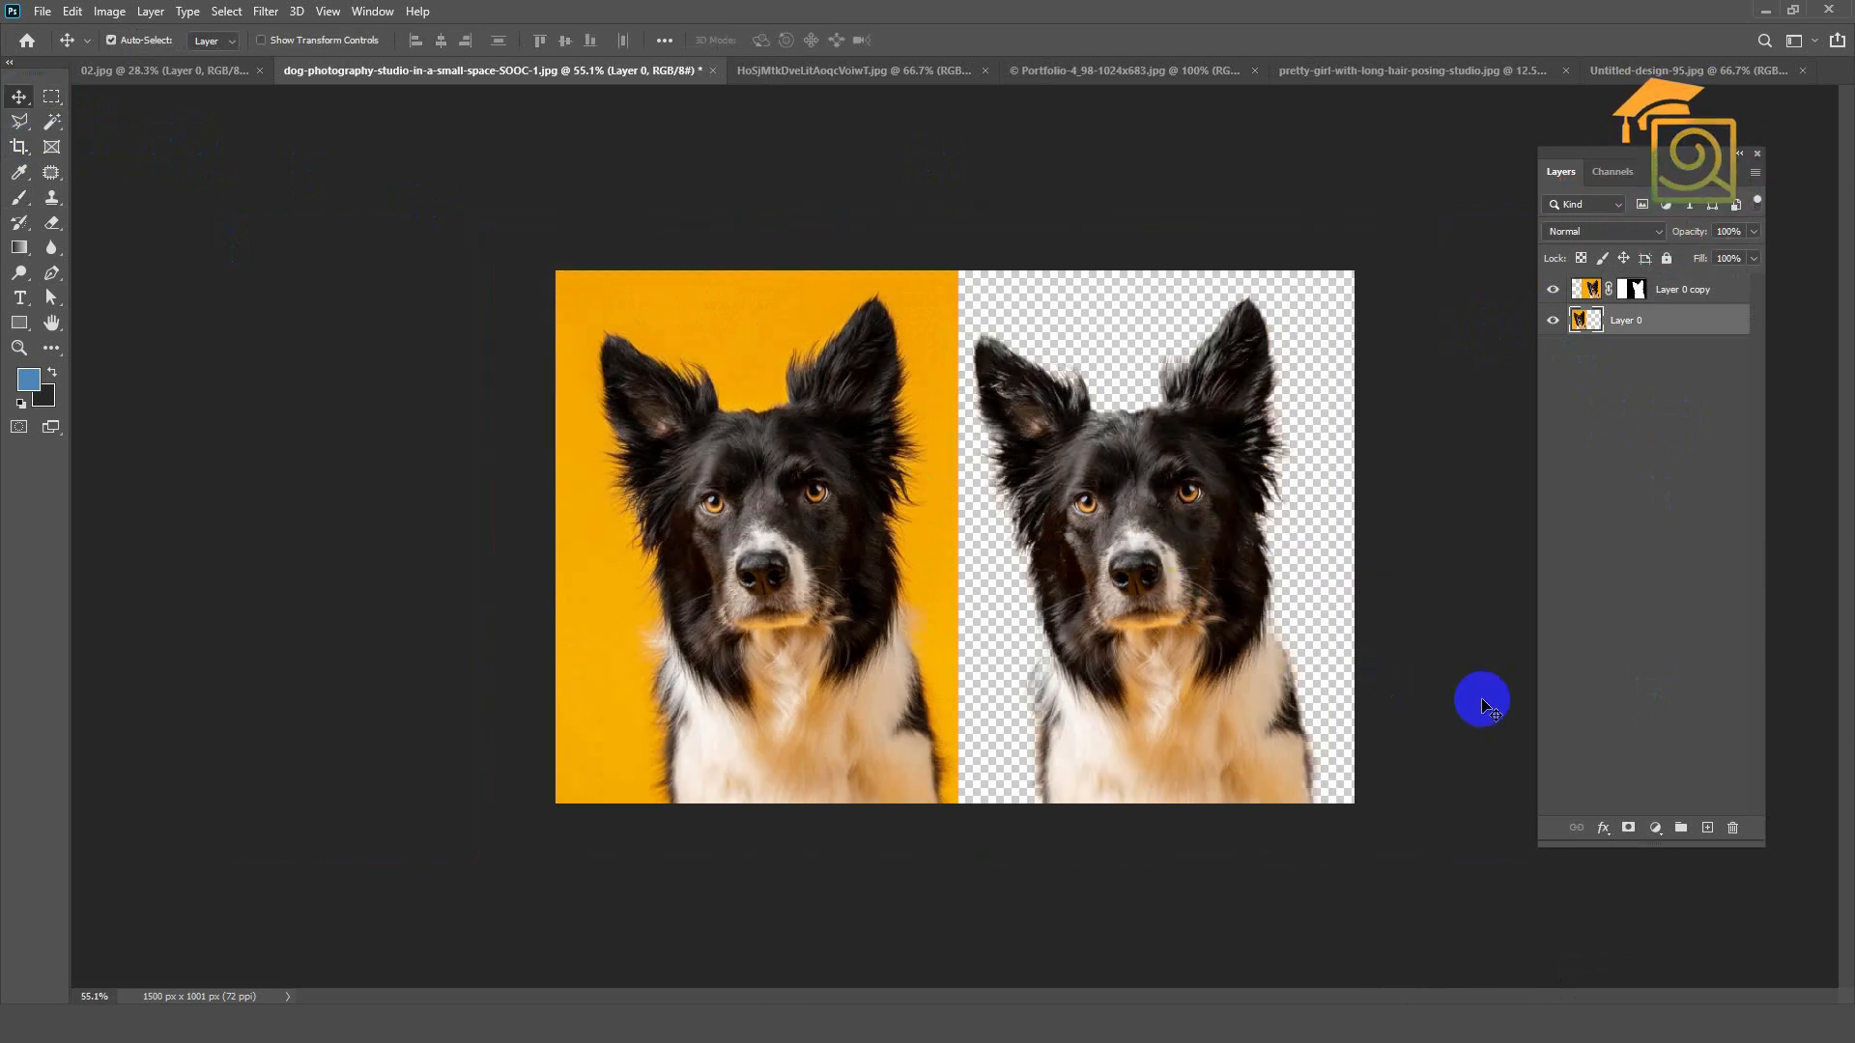
pyautogui.moveTo(1186, 517); pyautogui.dragTo(1202, 520)
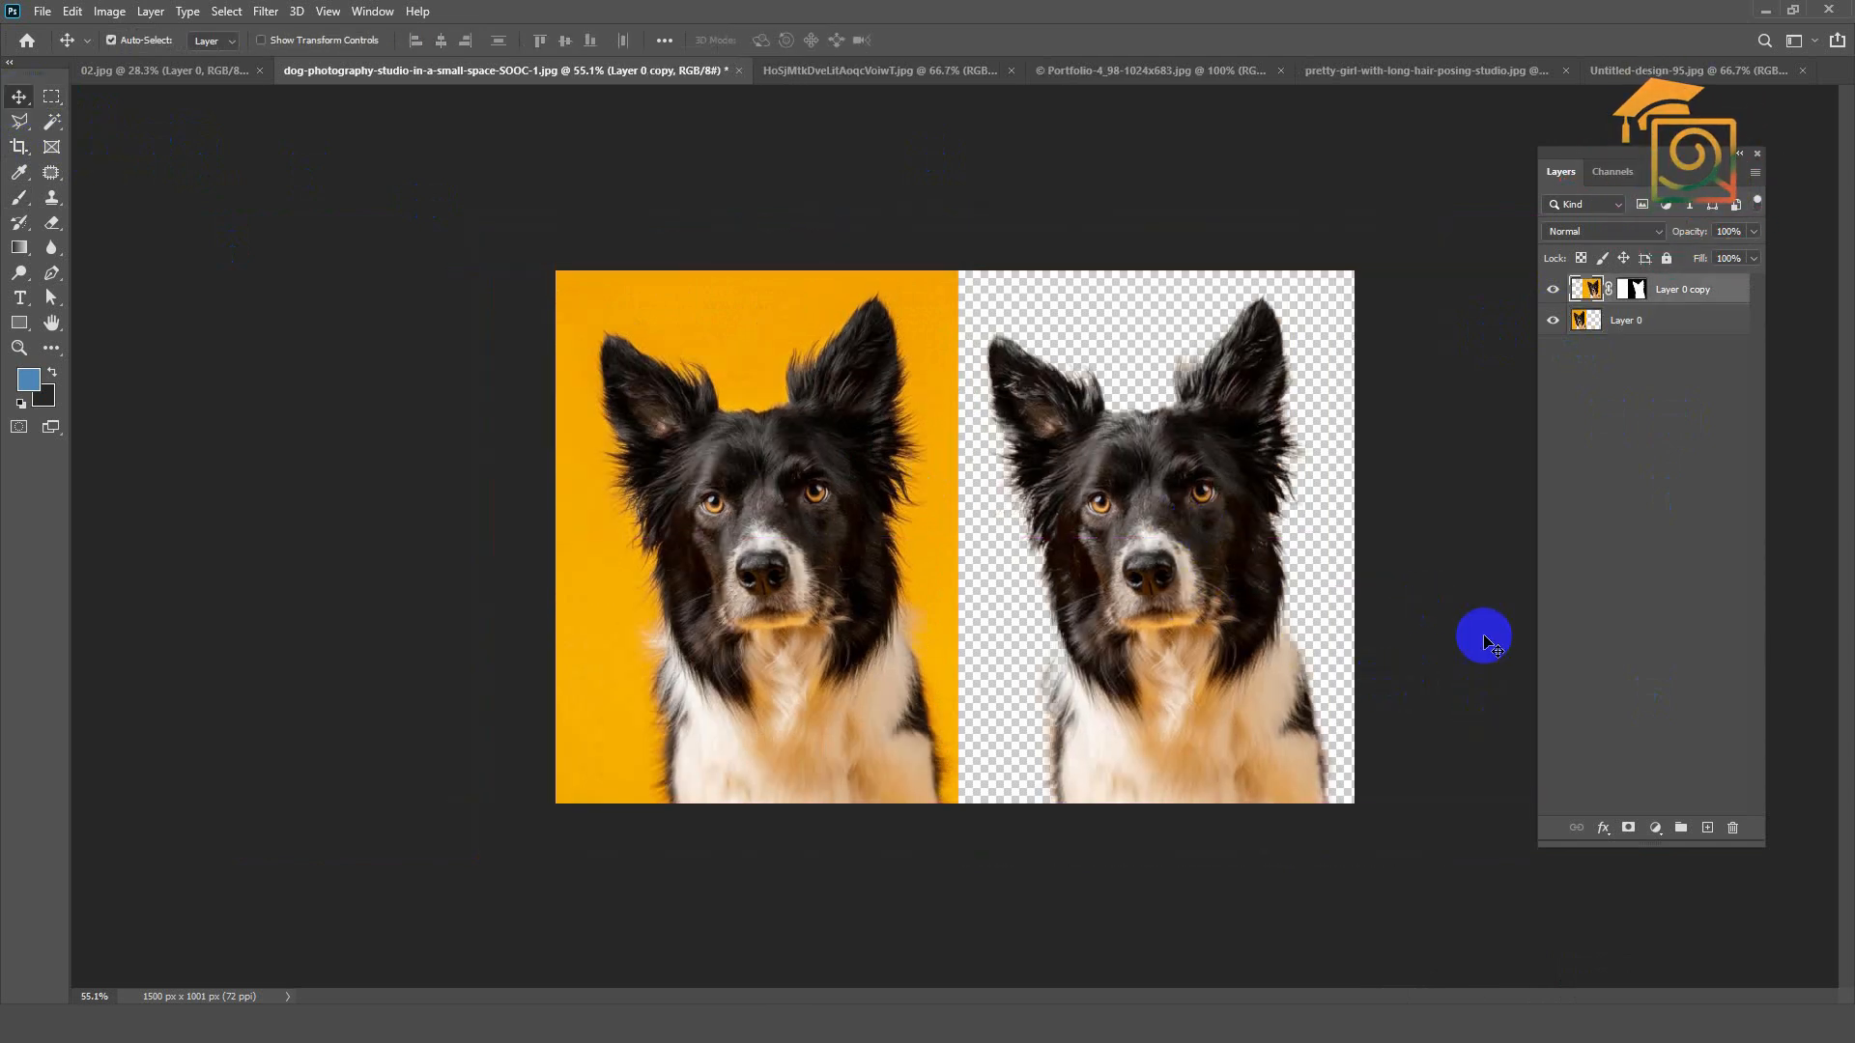
# Step: Switch to the photo of the smiling woman with afro hair, unlock its Background layer and duplicate it as Layer 0 copy
pyautogui.click(885, 73)
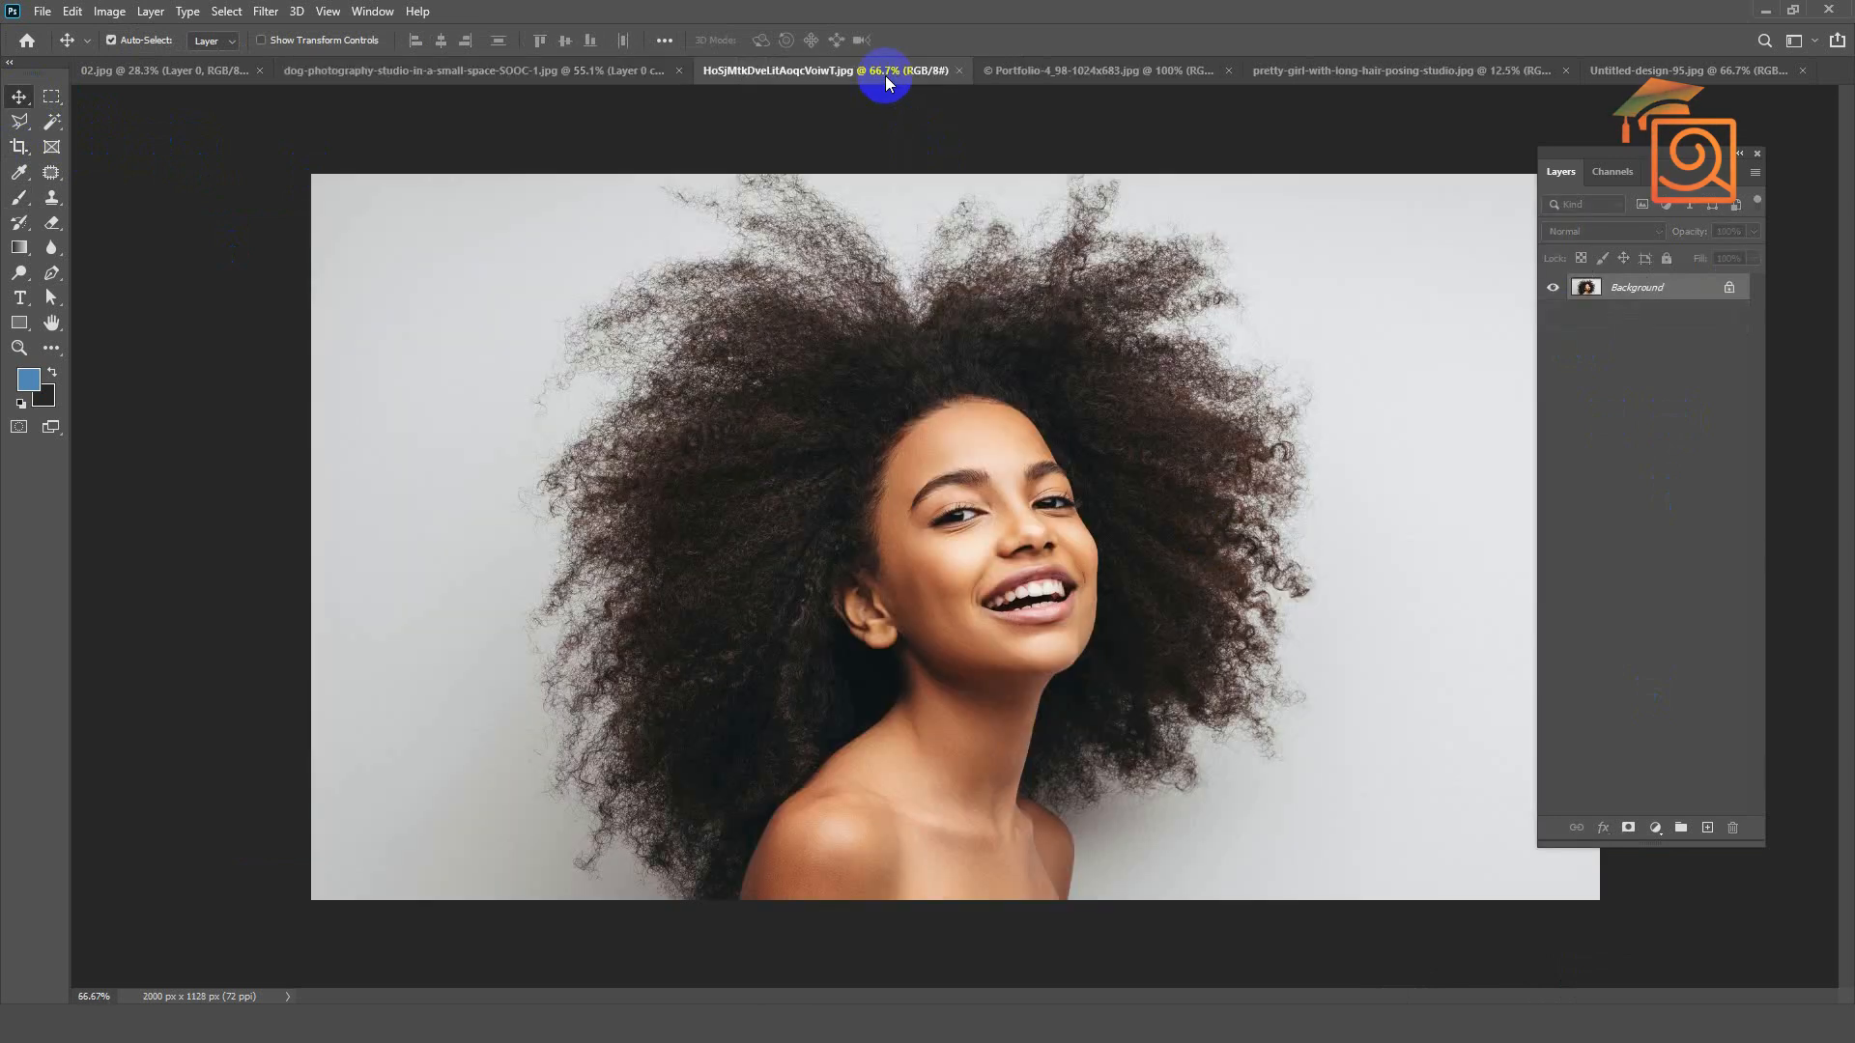
pyautogui.scroll(-2, 985, 435)
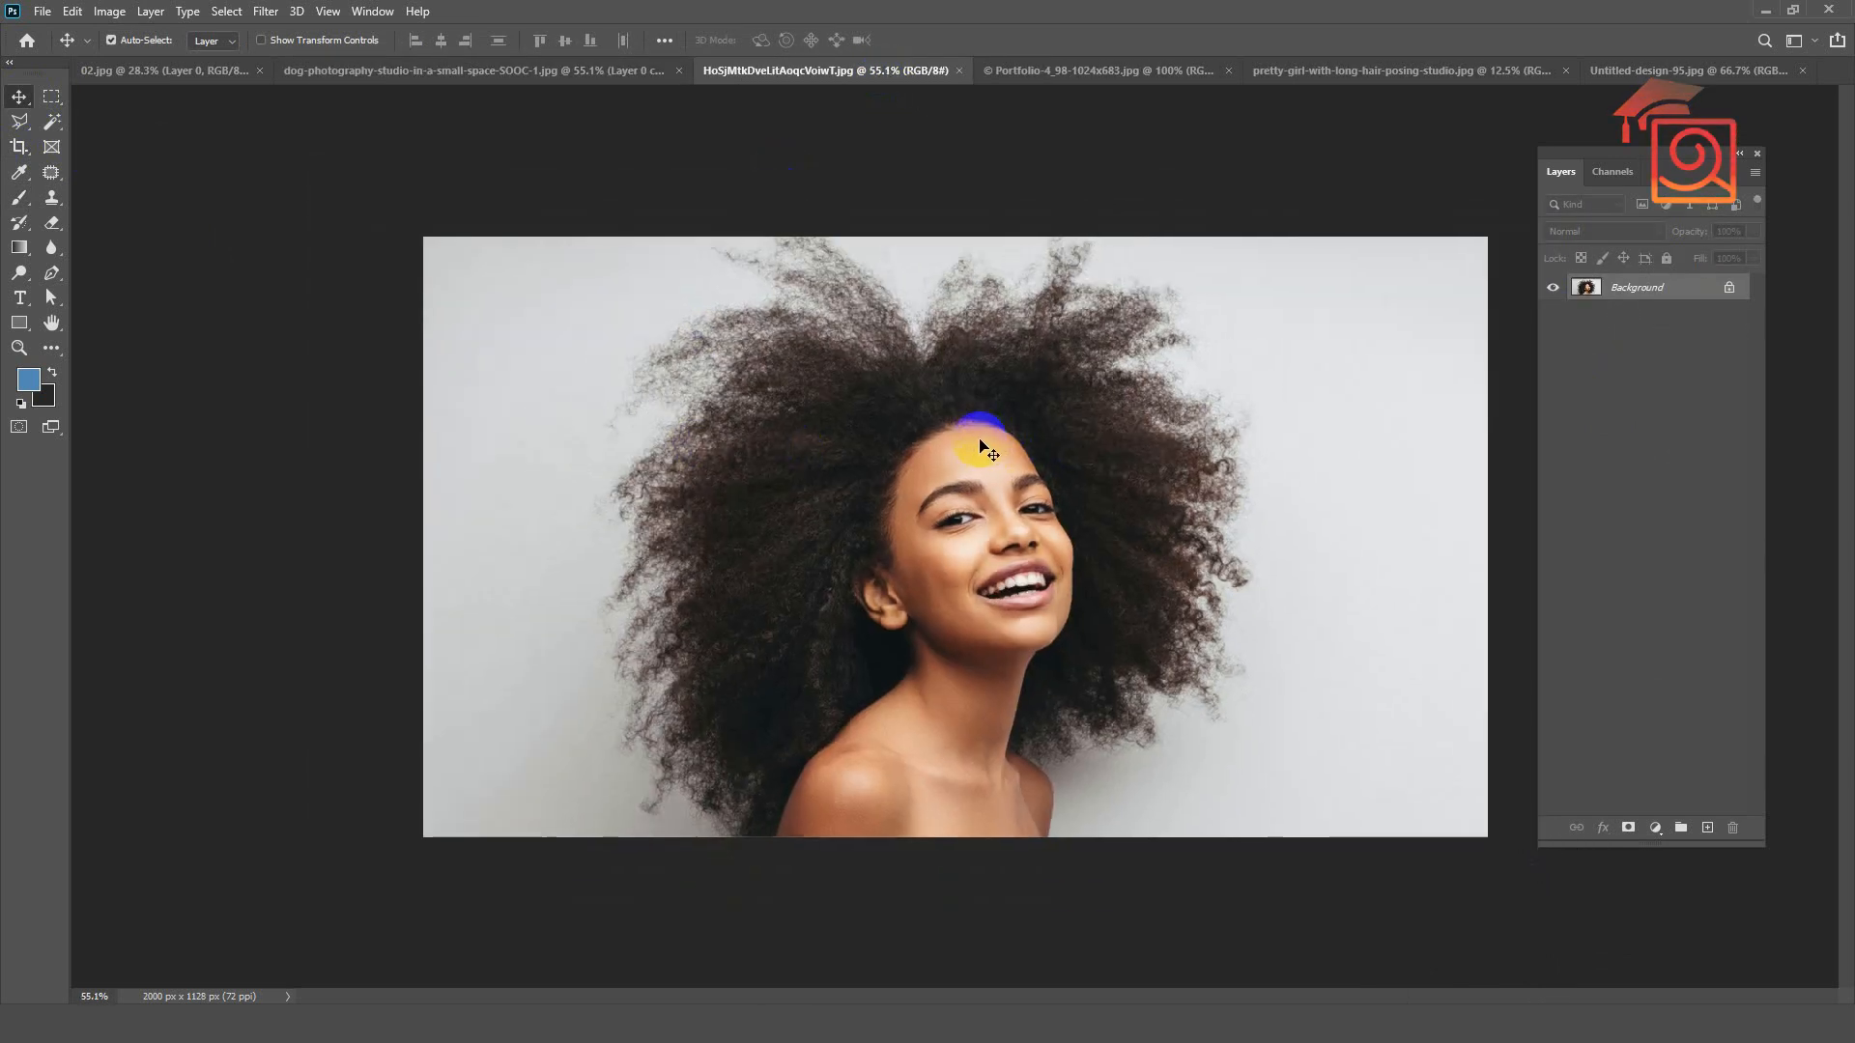
pyautogui.click(1729, 287)
pyautogui.moveTo(1677, 290); pyautogui.dragTo(1706, 827)
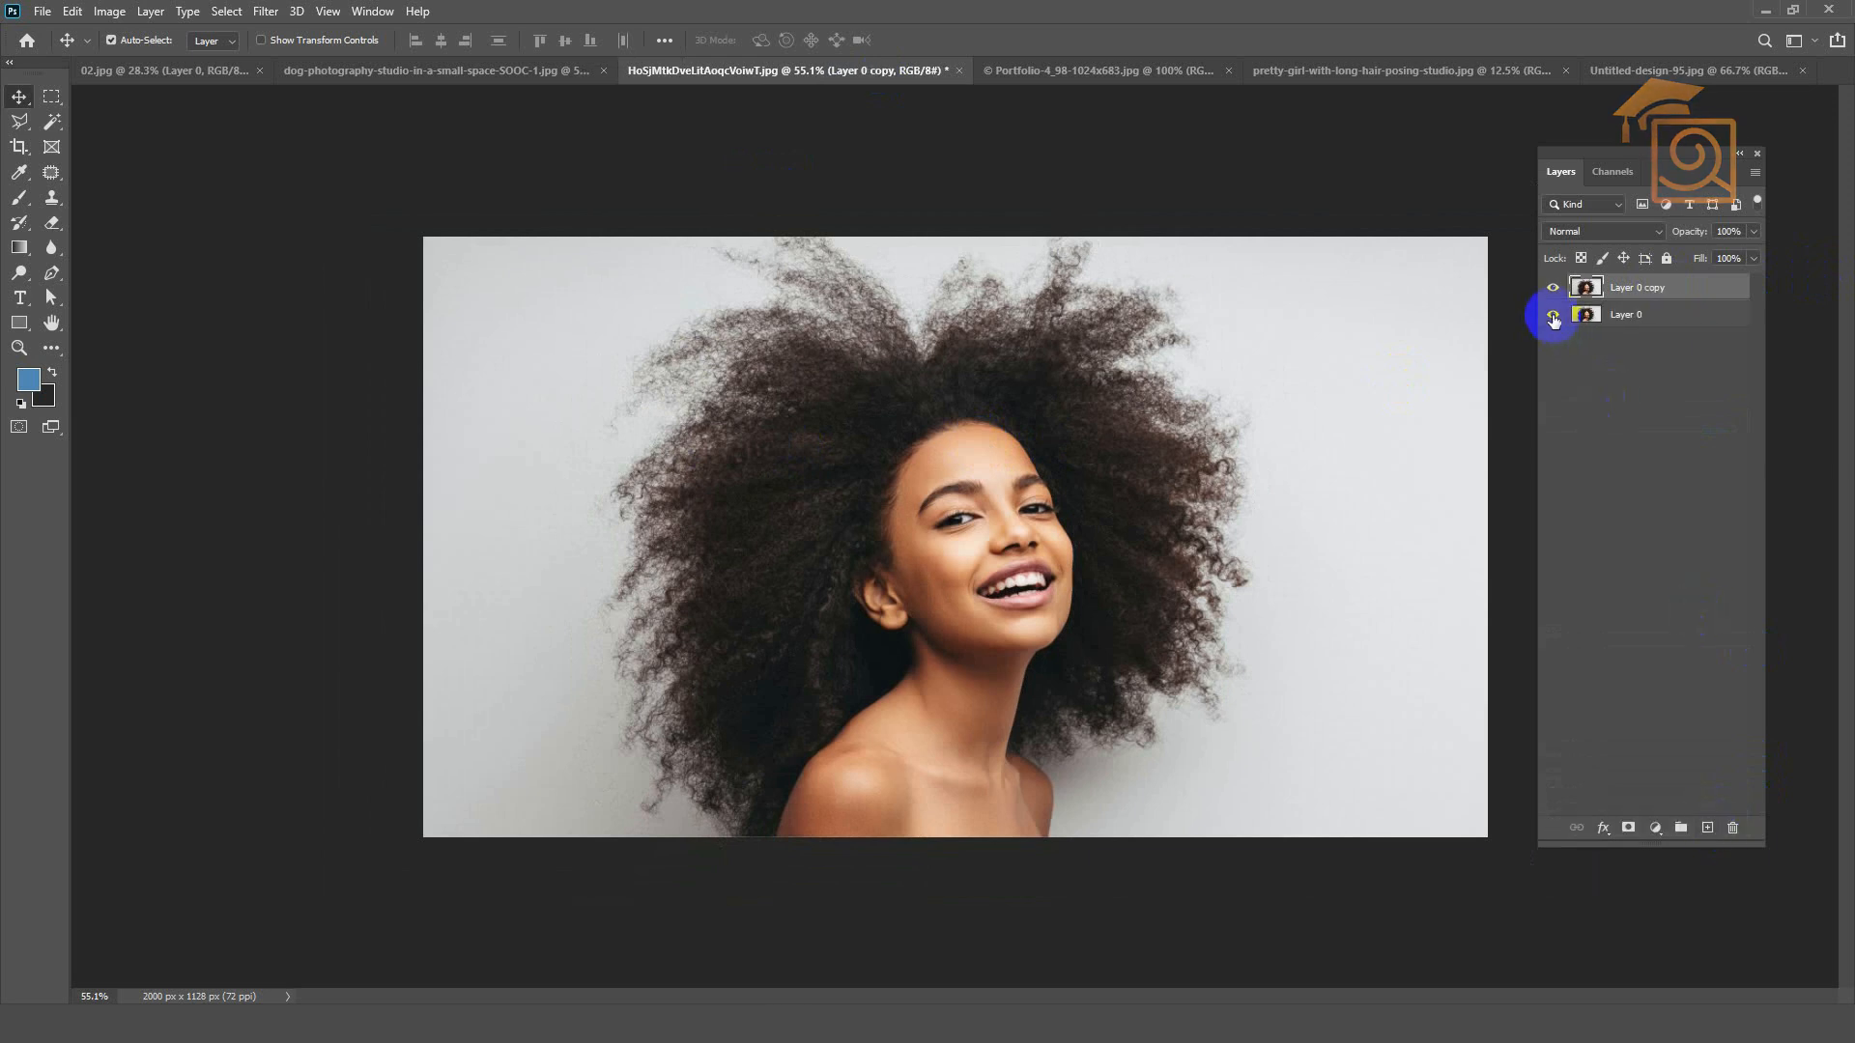
# Step: Compare the Red, Green and Blue channels of the afro-haired woman's photo and duplicate the Blue channel
pyautogui.click(1603, 172)
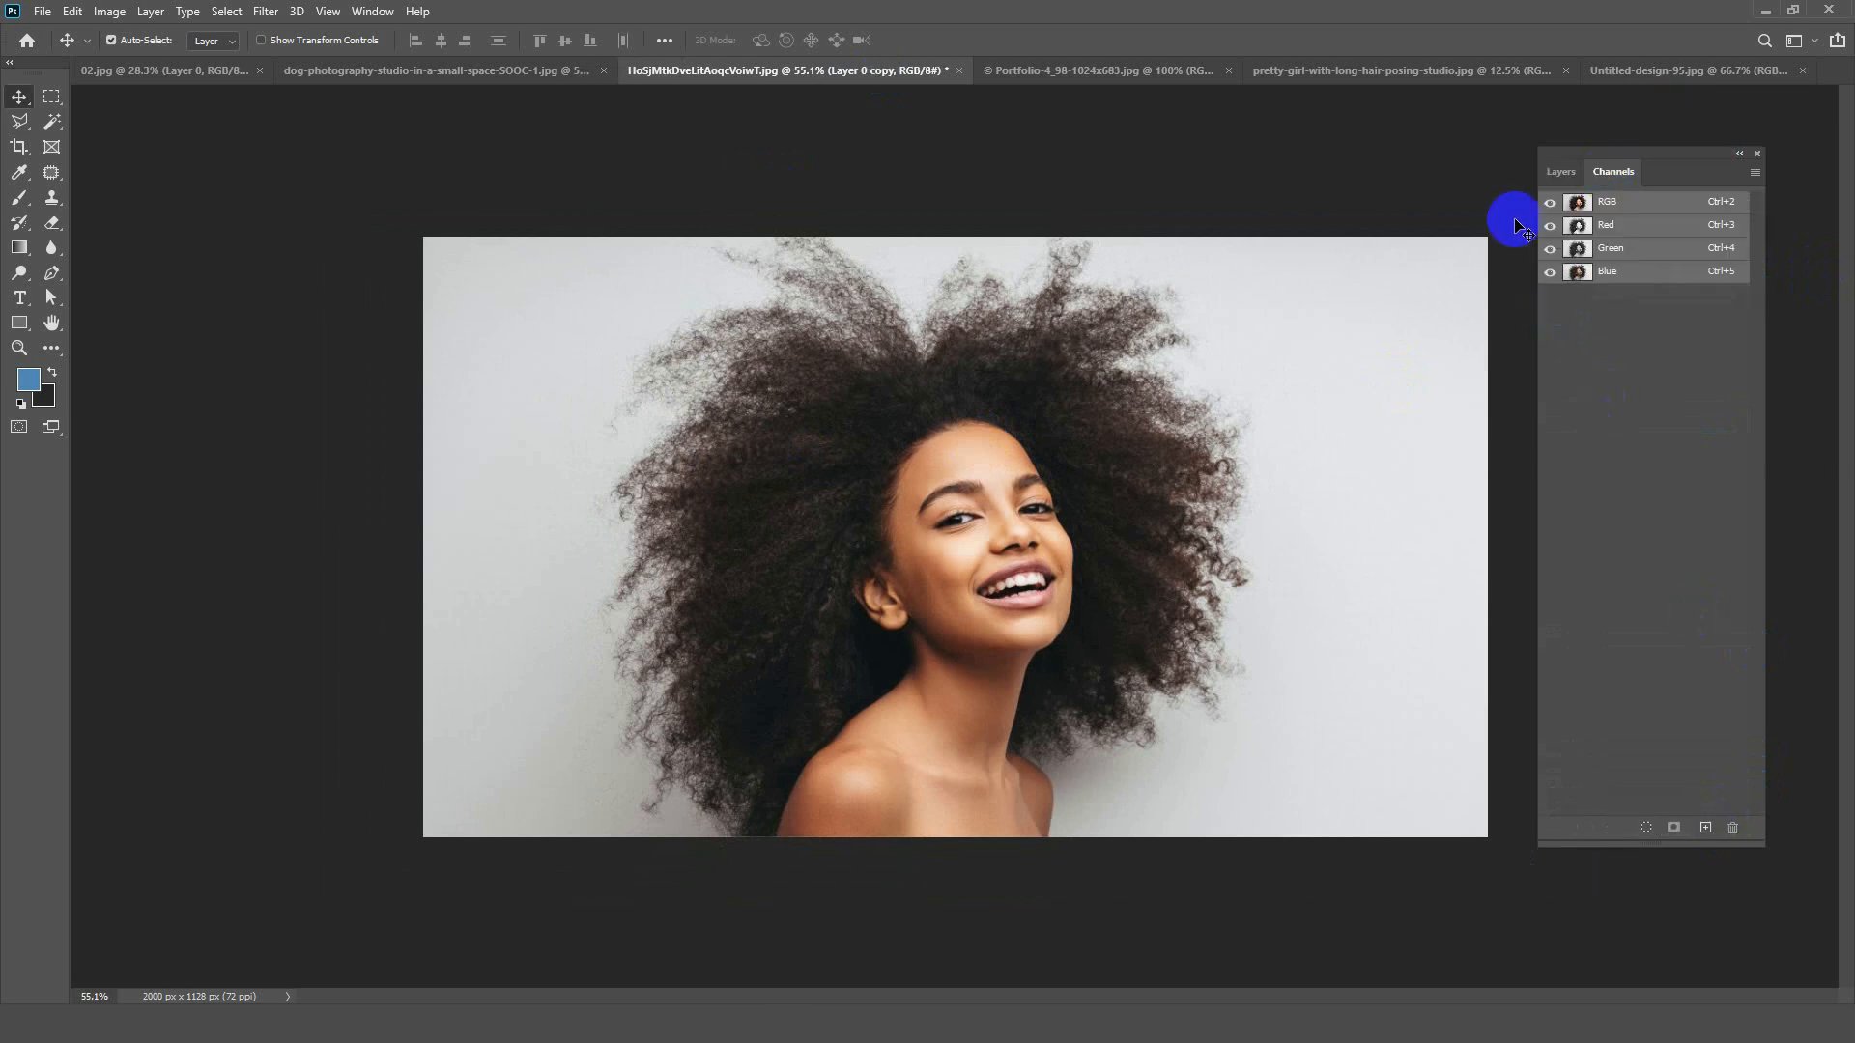
pyautogui.click(1607, 271)
pyautogui.click(1621, 226)
pyautogui.click(1611, 250)
pyautogui.click(1615, 273)
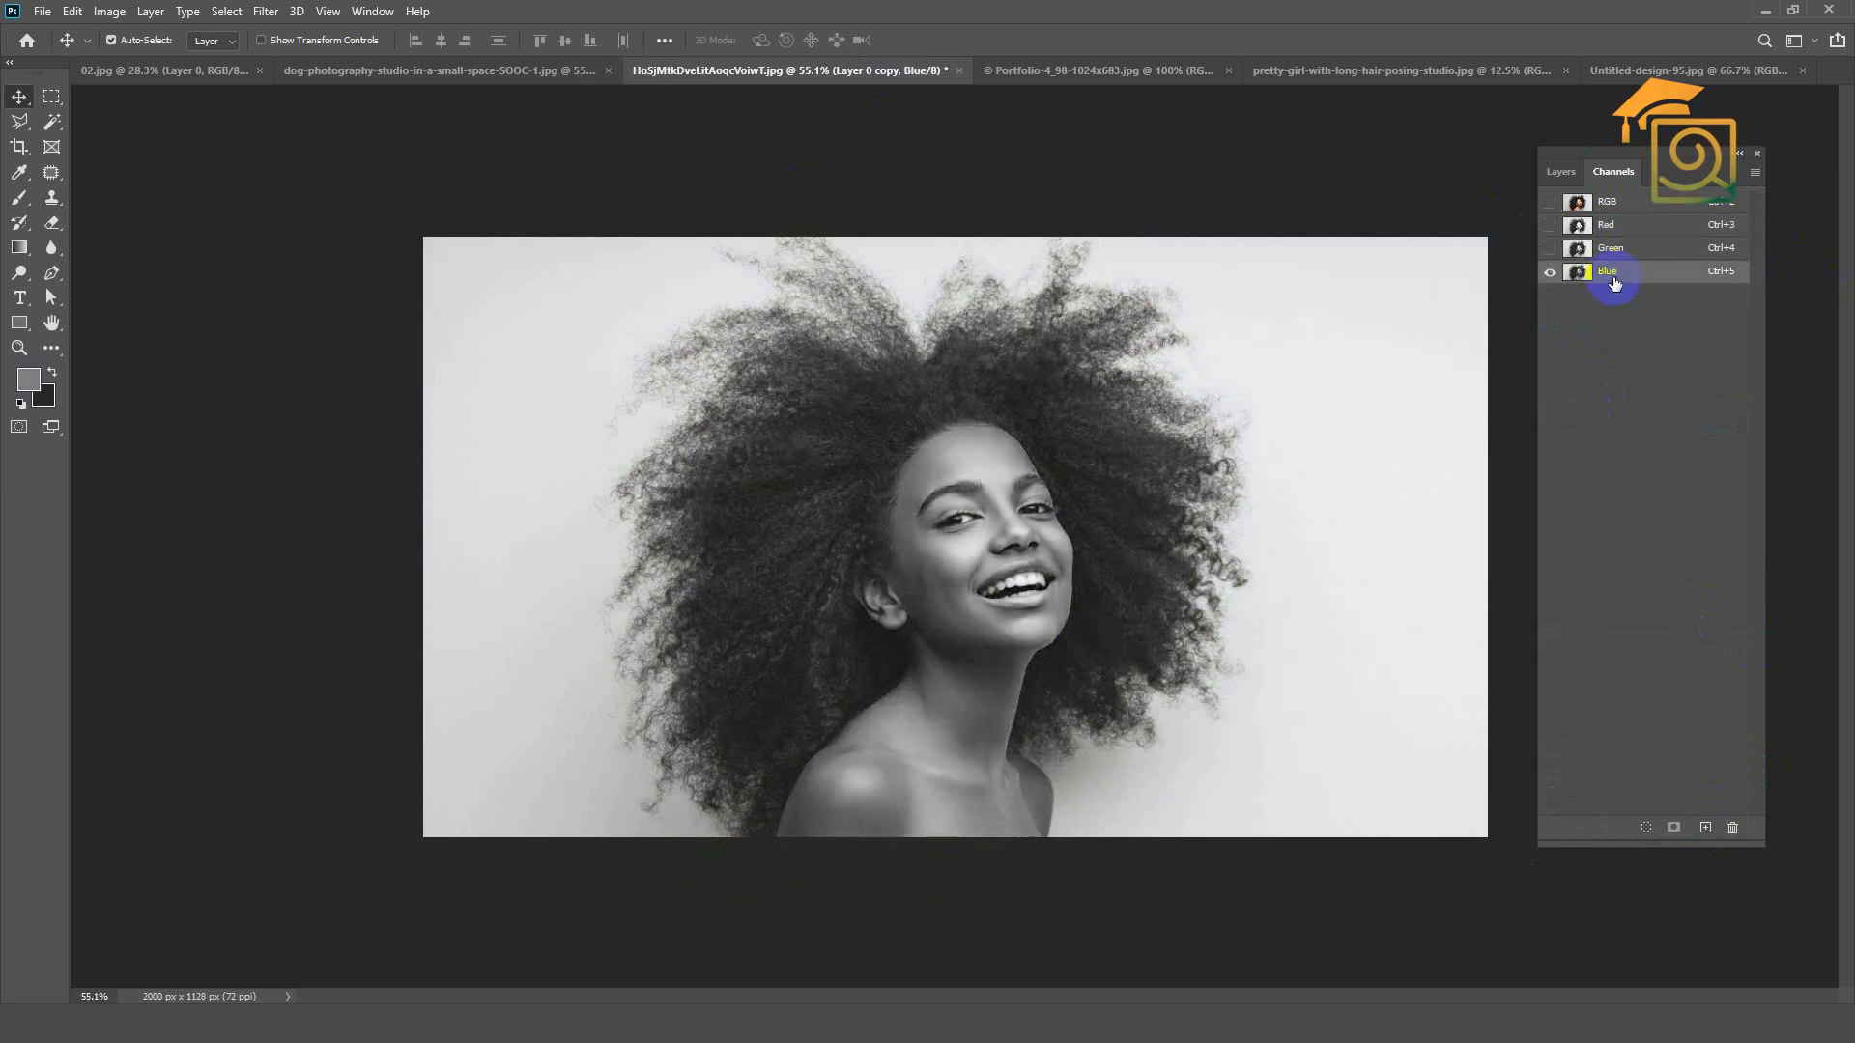
pyautogui.moveTo(1641, 274); pyautogui.dragTo(1705, 828)
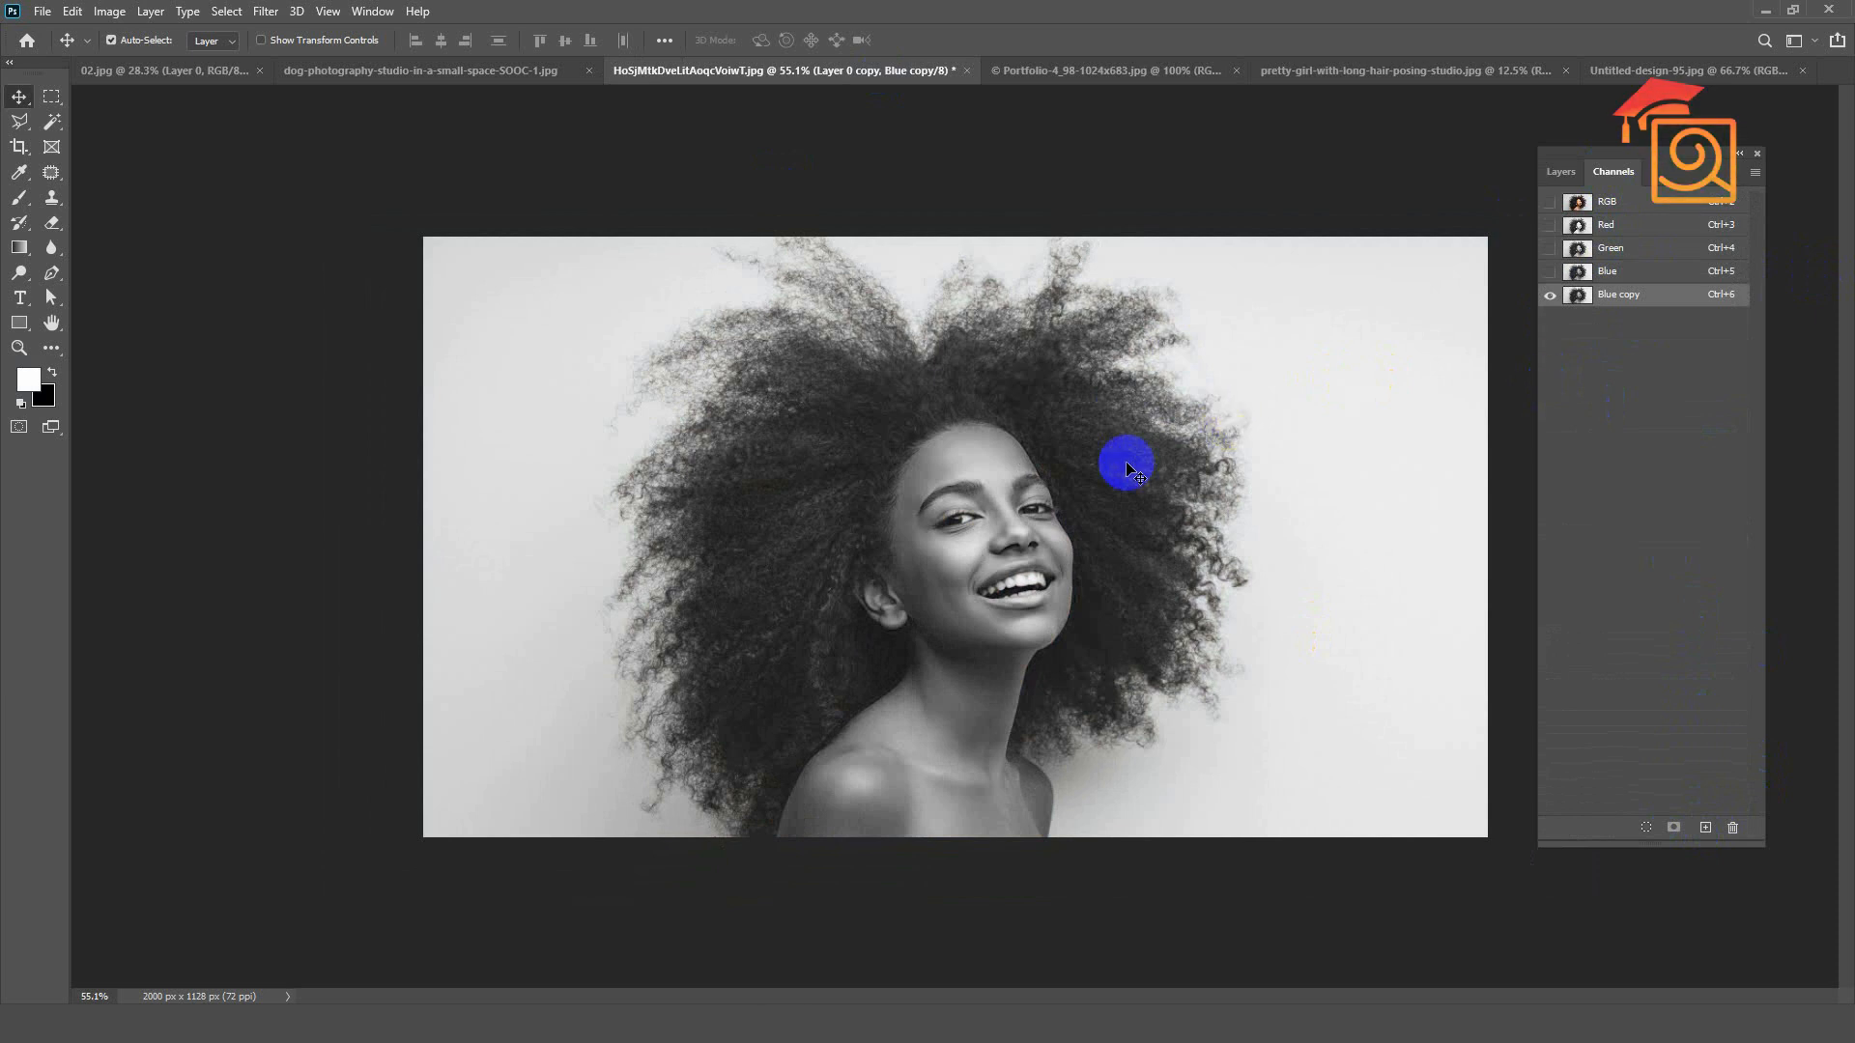
# Step: Apply Levels to the Blue copy channel with input values 91, 0.84 and 184 for strong black-and-white contrast
pyautogui.hotkey('ctrl', 'l')
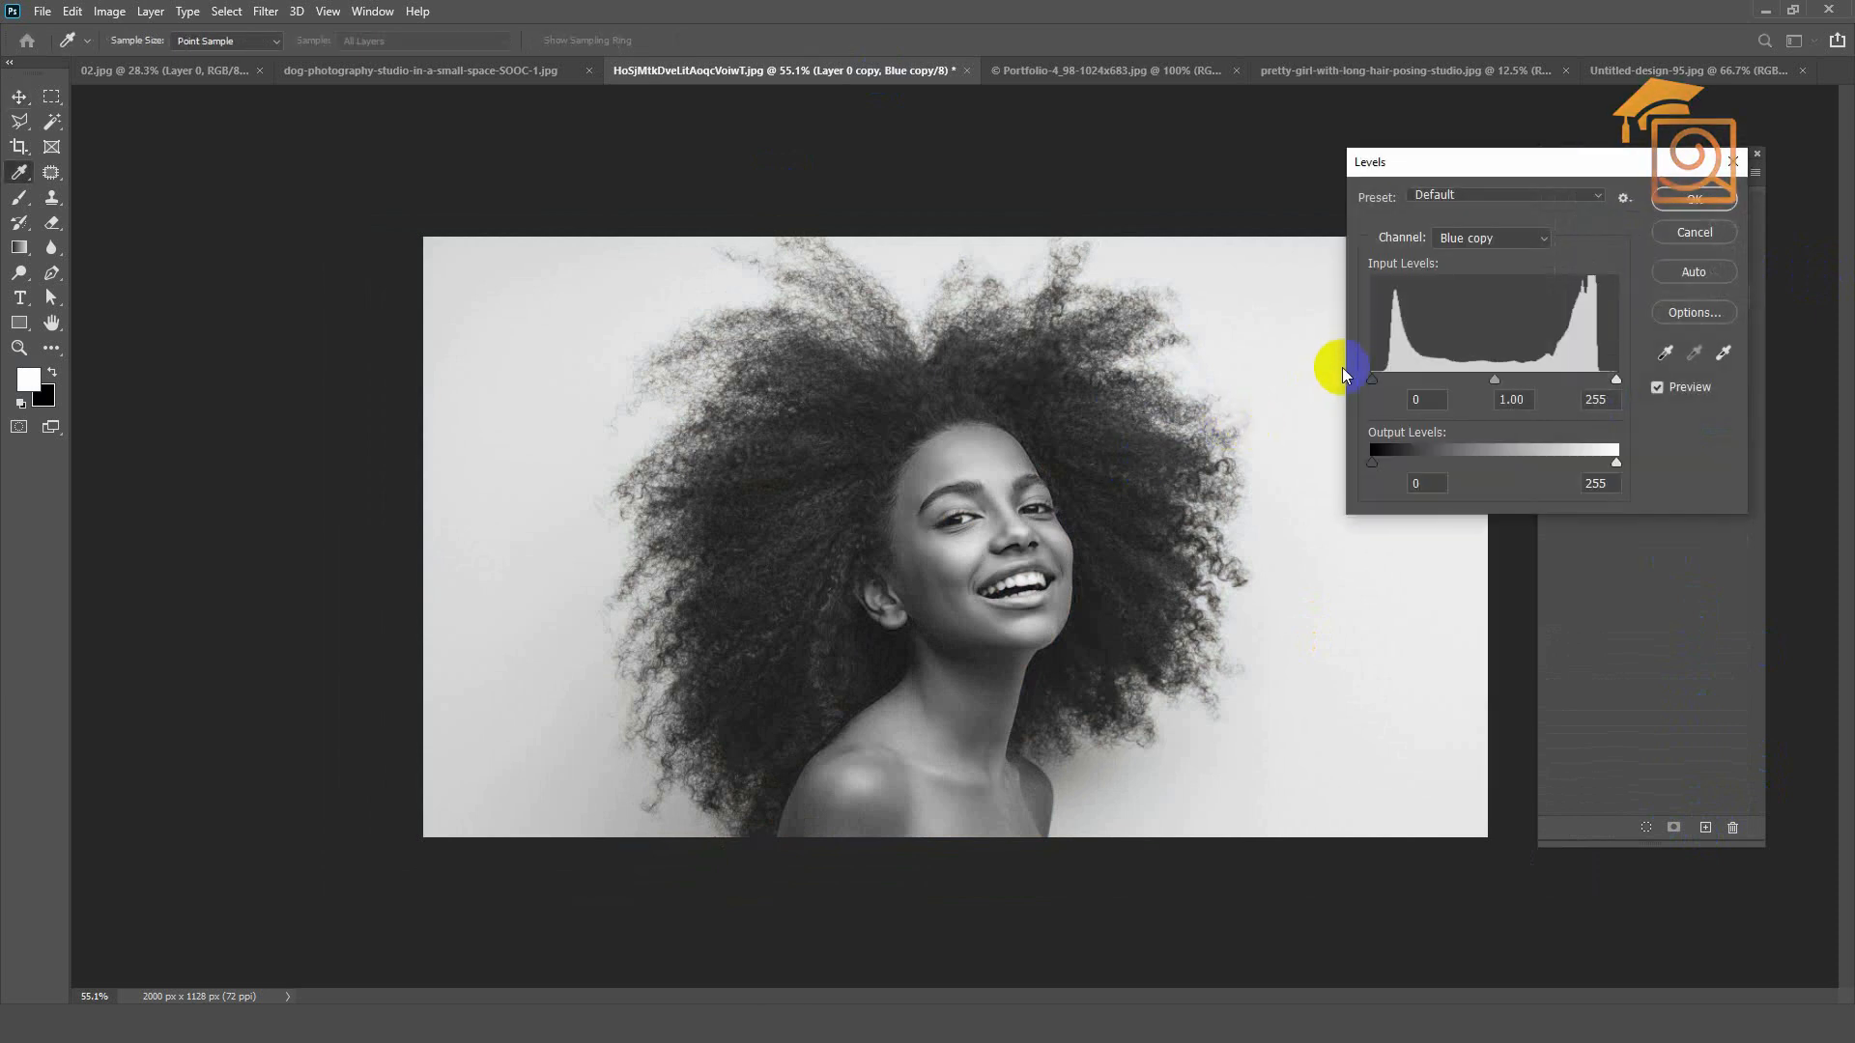
pyautogui.moveTo(1373, 379); pyautogui.dragTo(1446, 386)
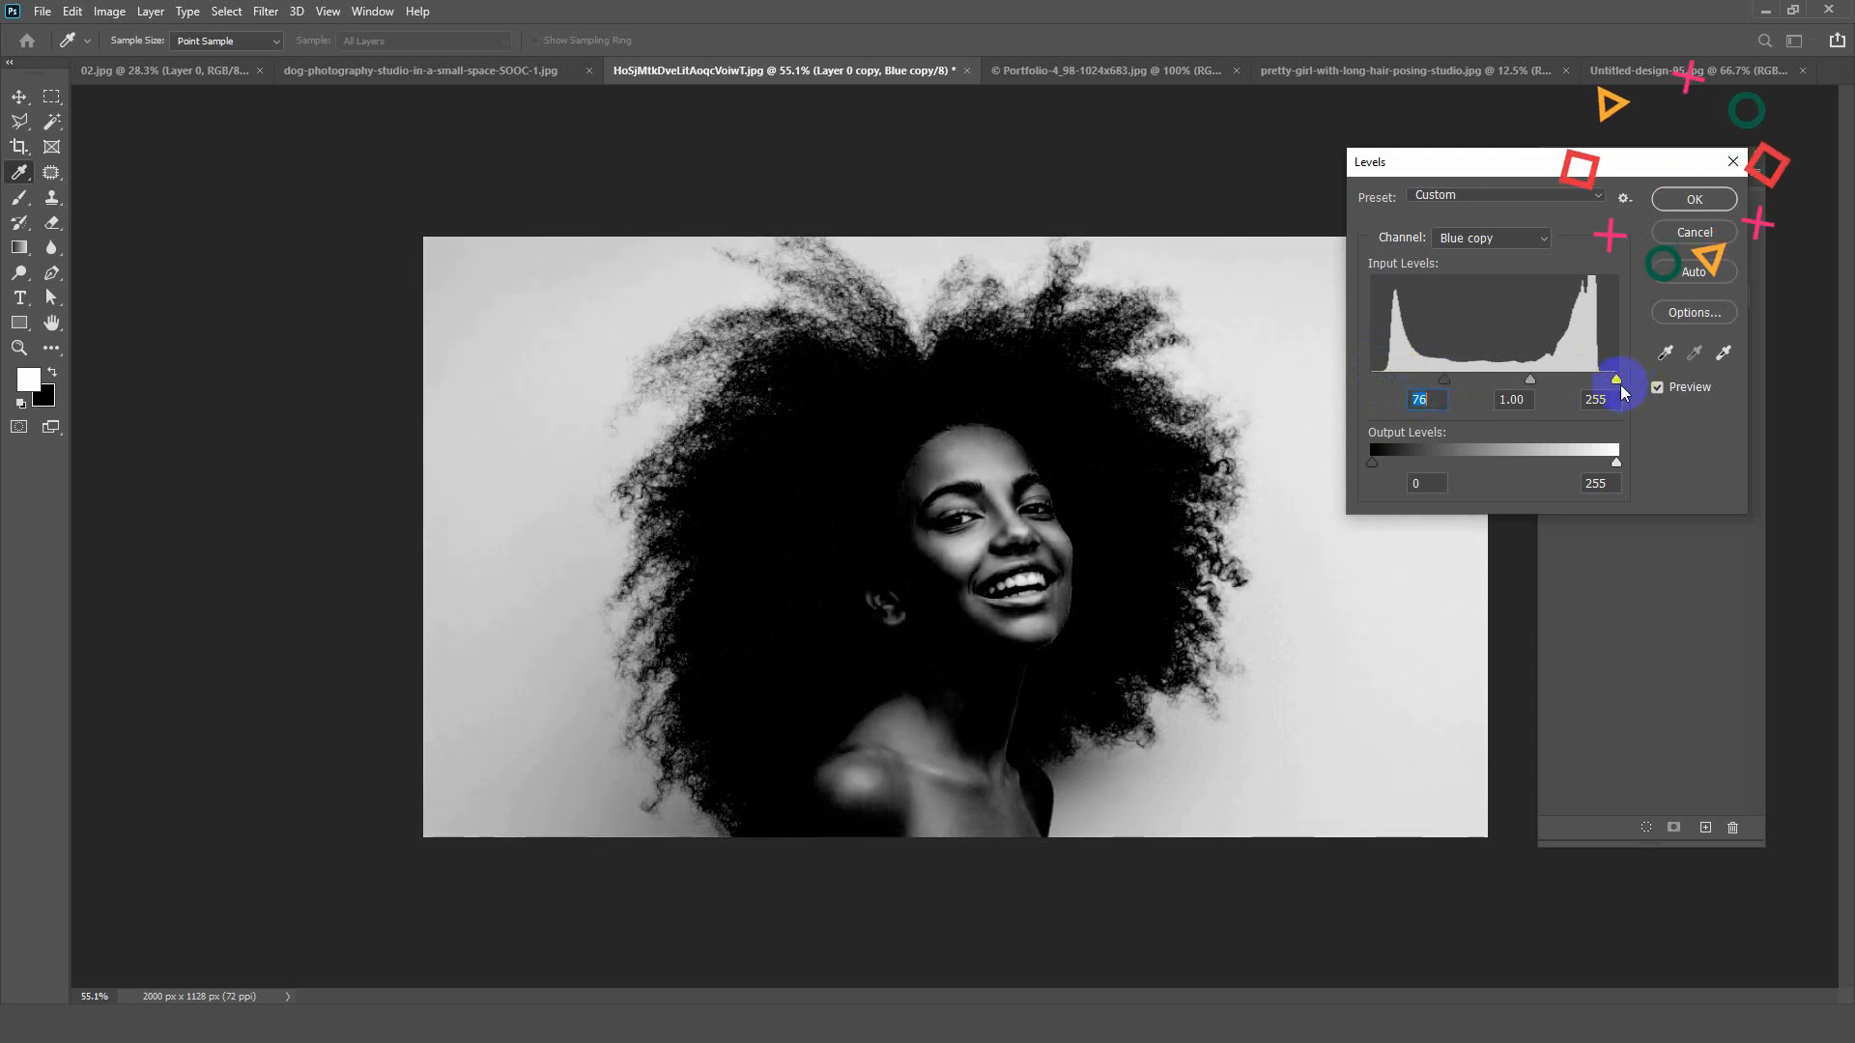
pyautogui.moveTo(1610, 380); pyautogui.dragTo(1512, 386)
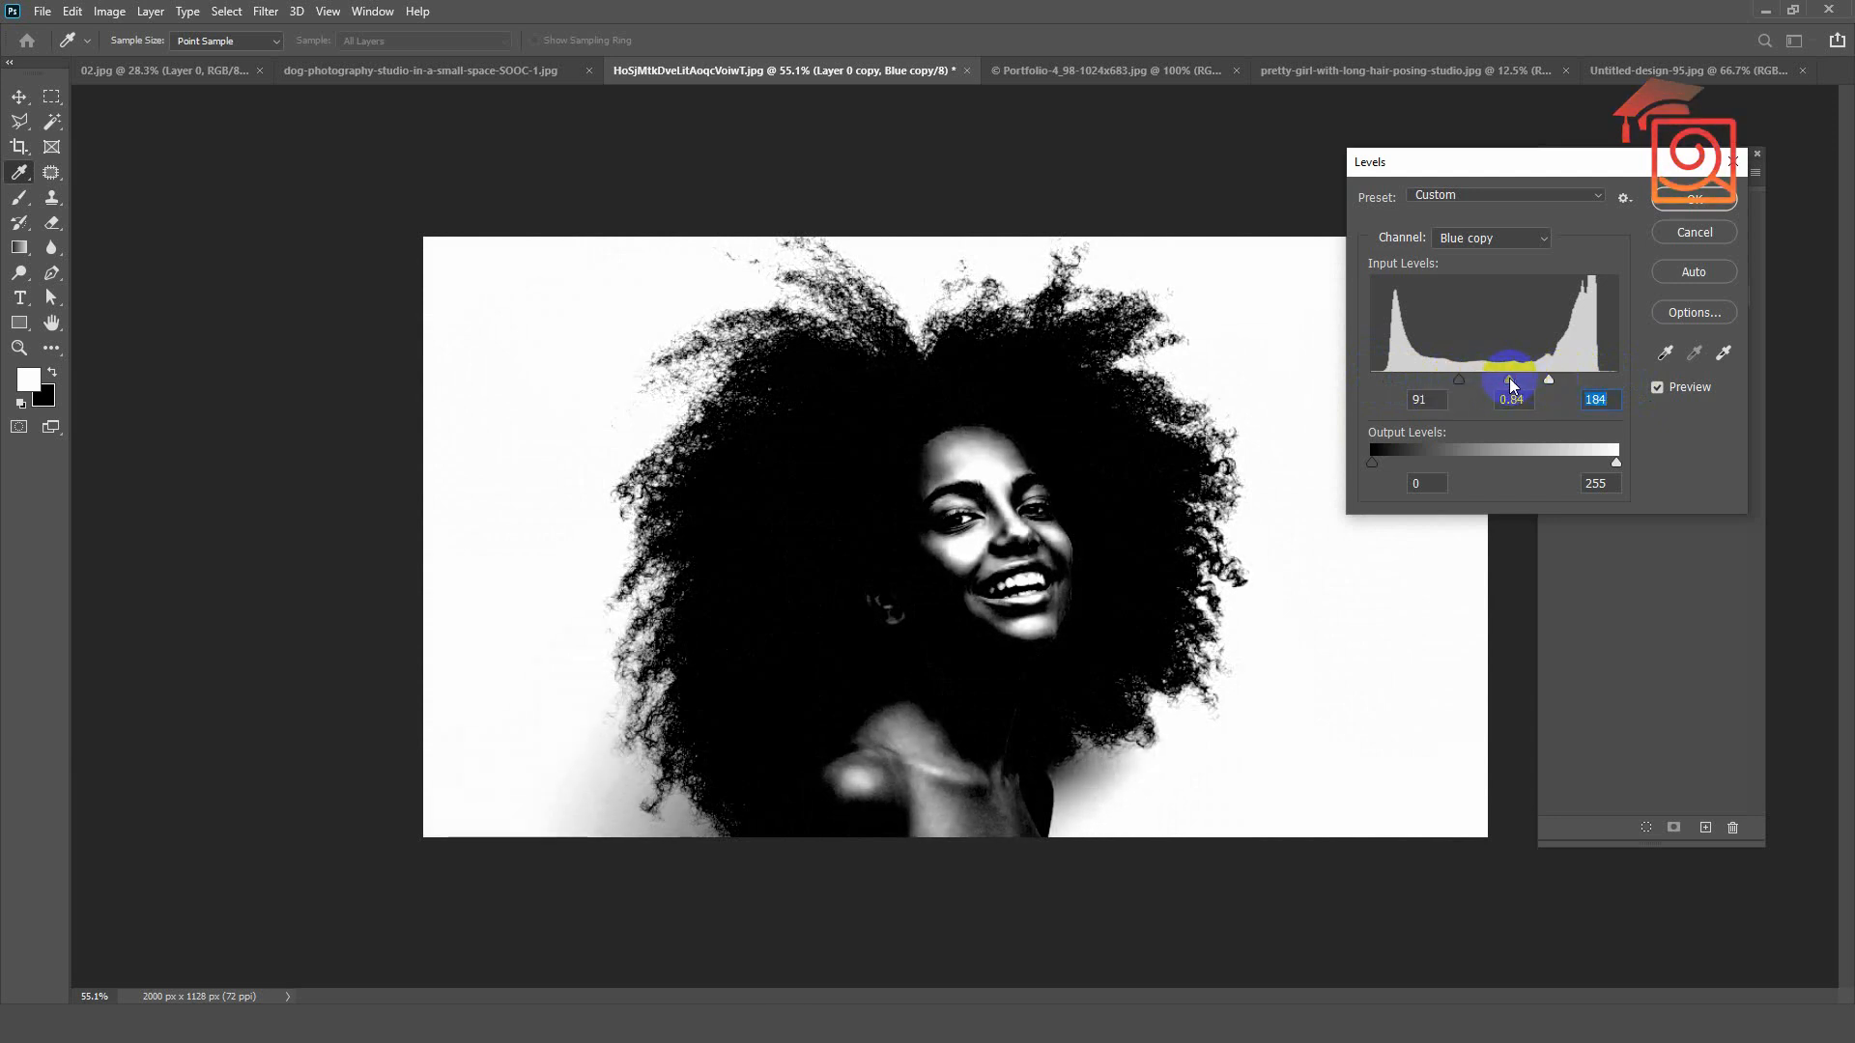
pyautogui.click(1685, 202)
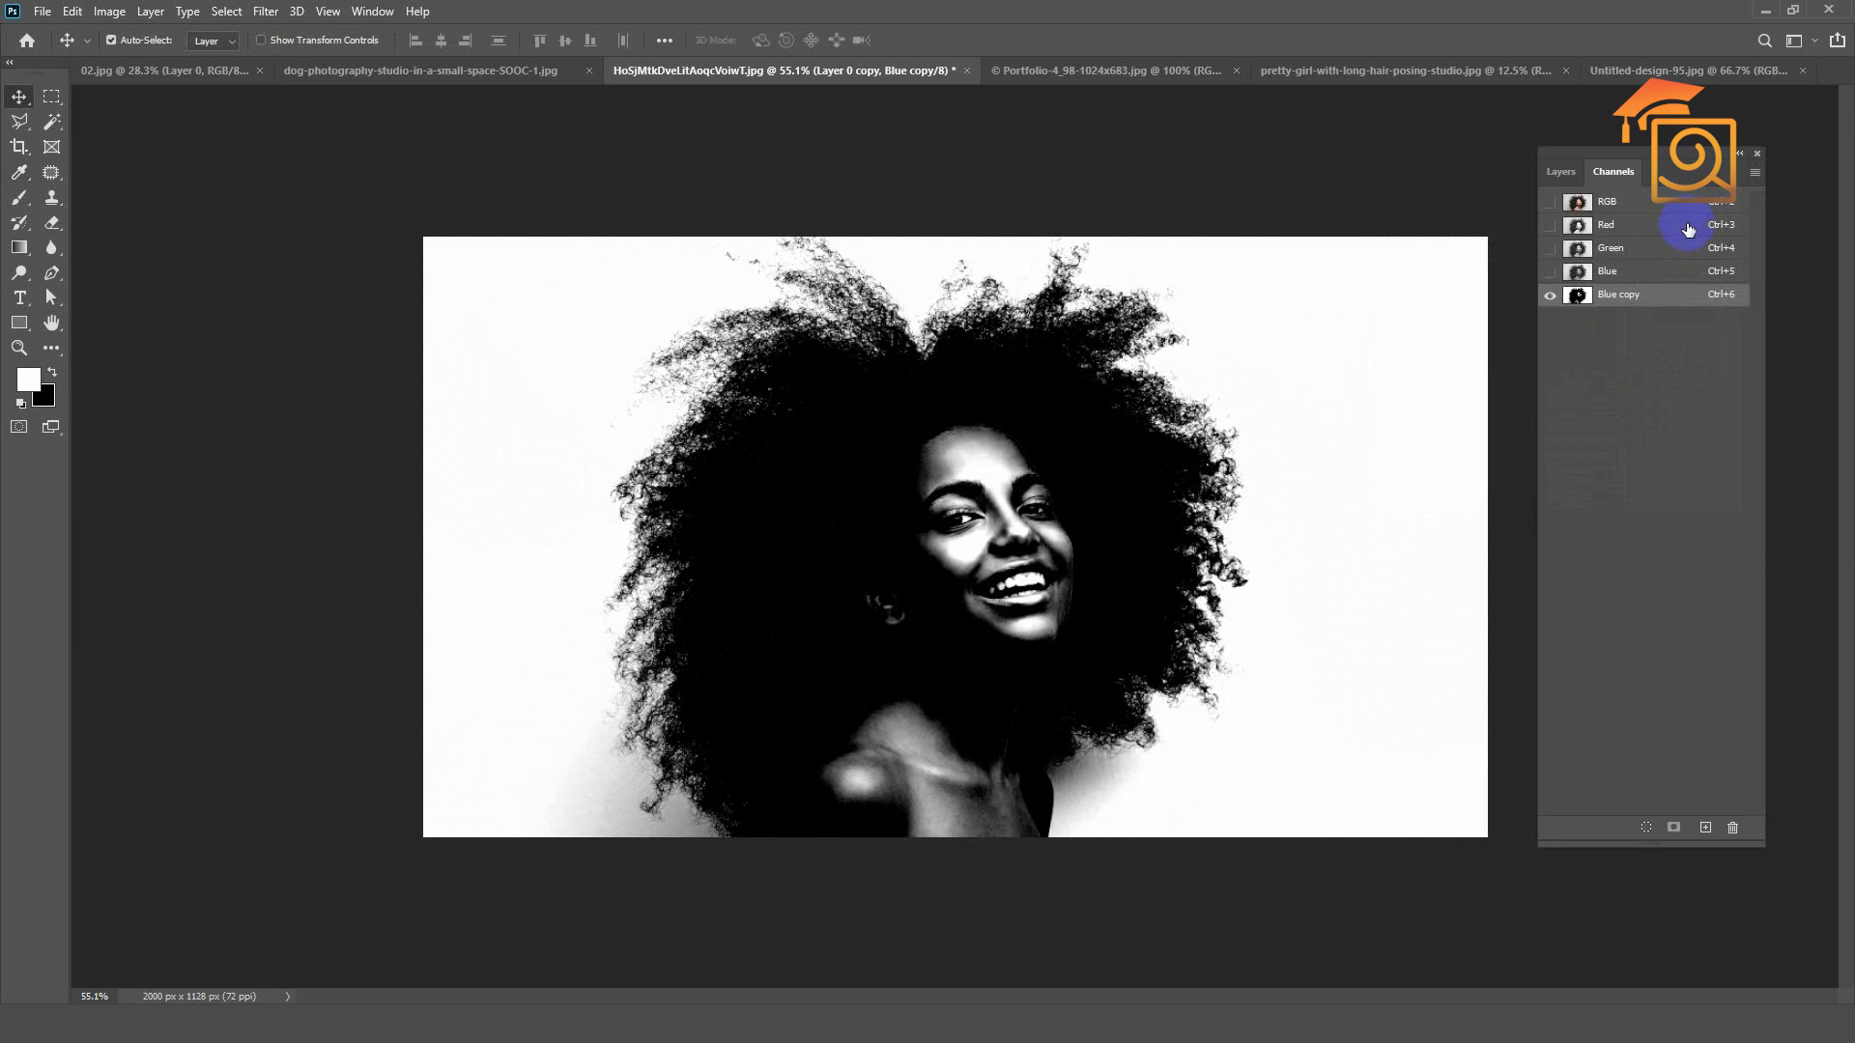
# Step: Load the Blue copy channel as a selection and use it inverted as a layer mask on Layer 0 copy in full colour
pyautogui.click(1642, 826)
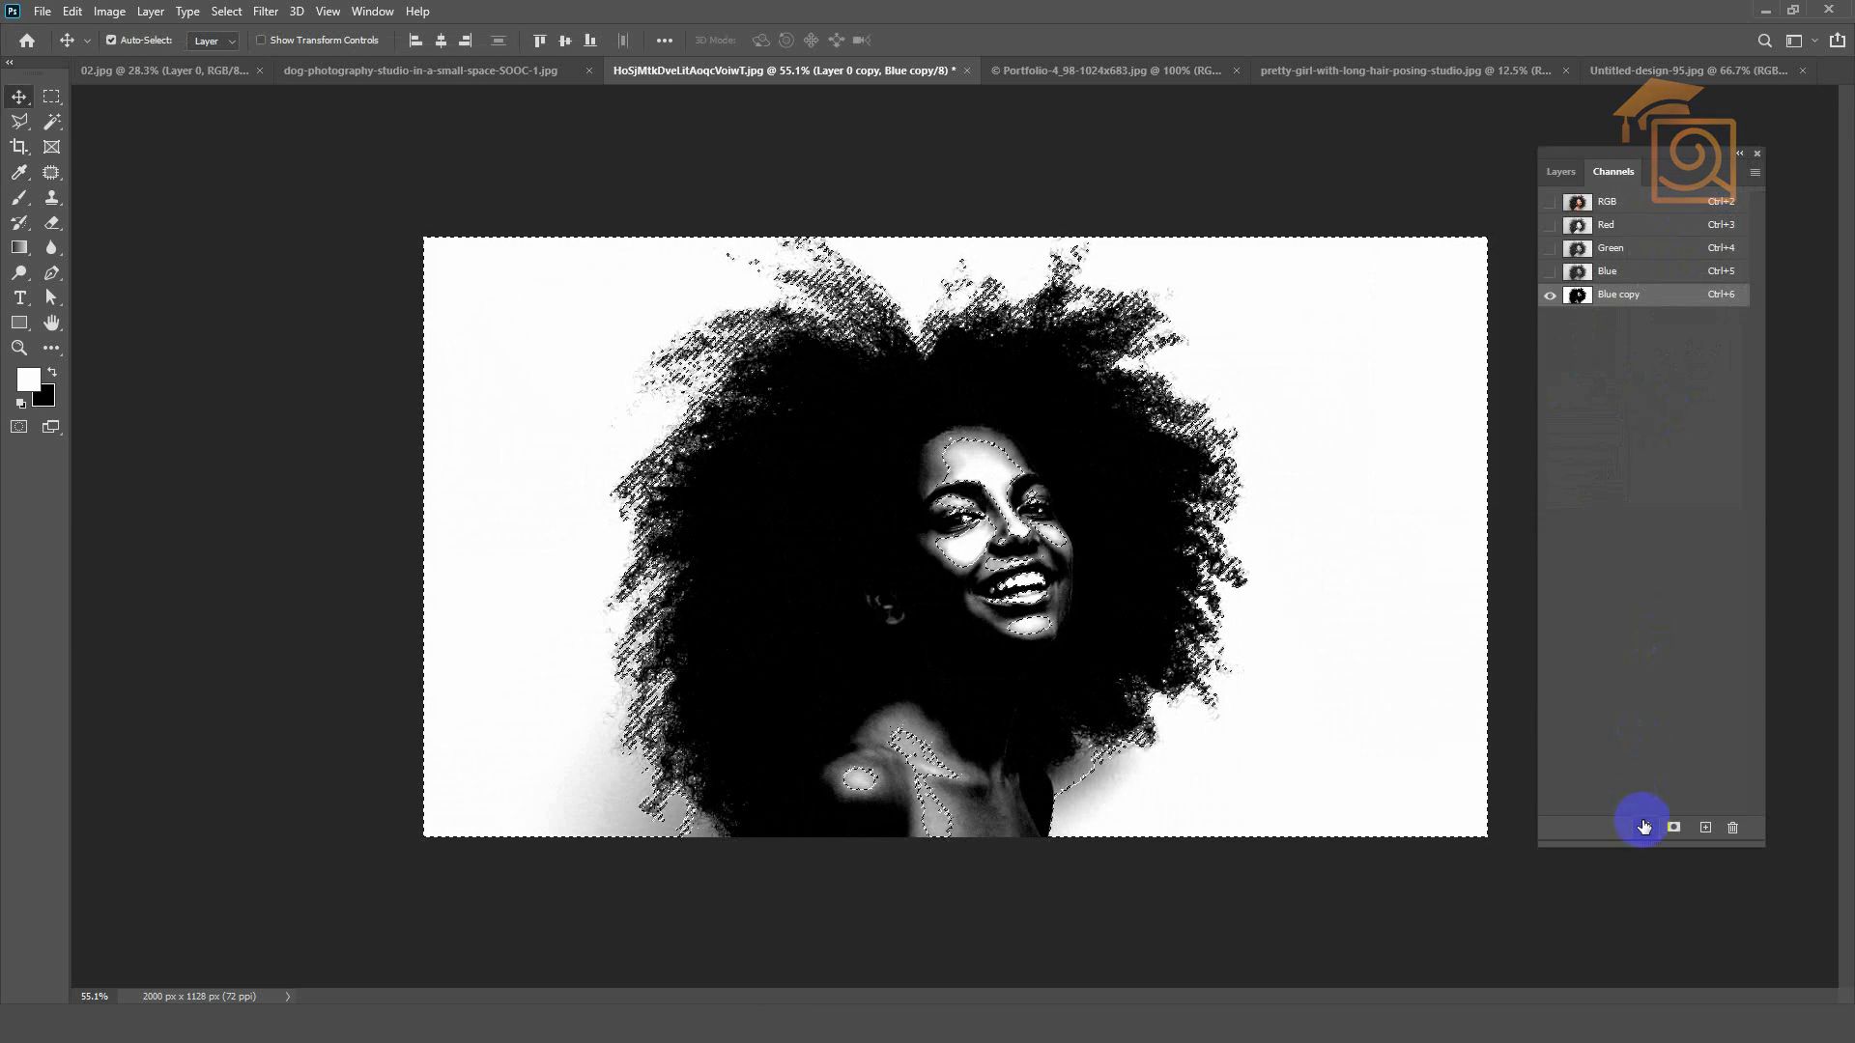
pyautogui.click(1642, 215)
pyautogui.click(1558, 174)
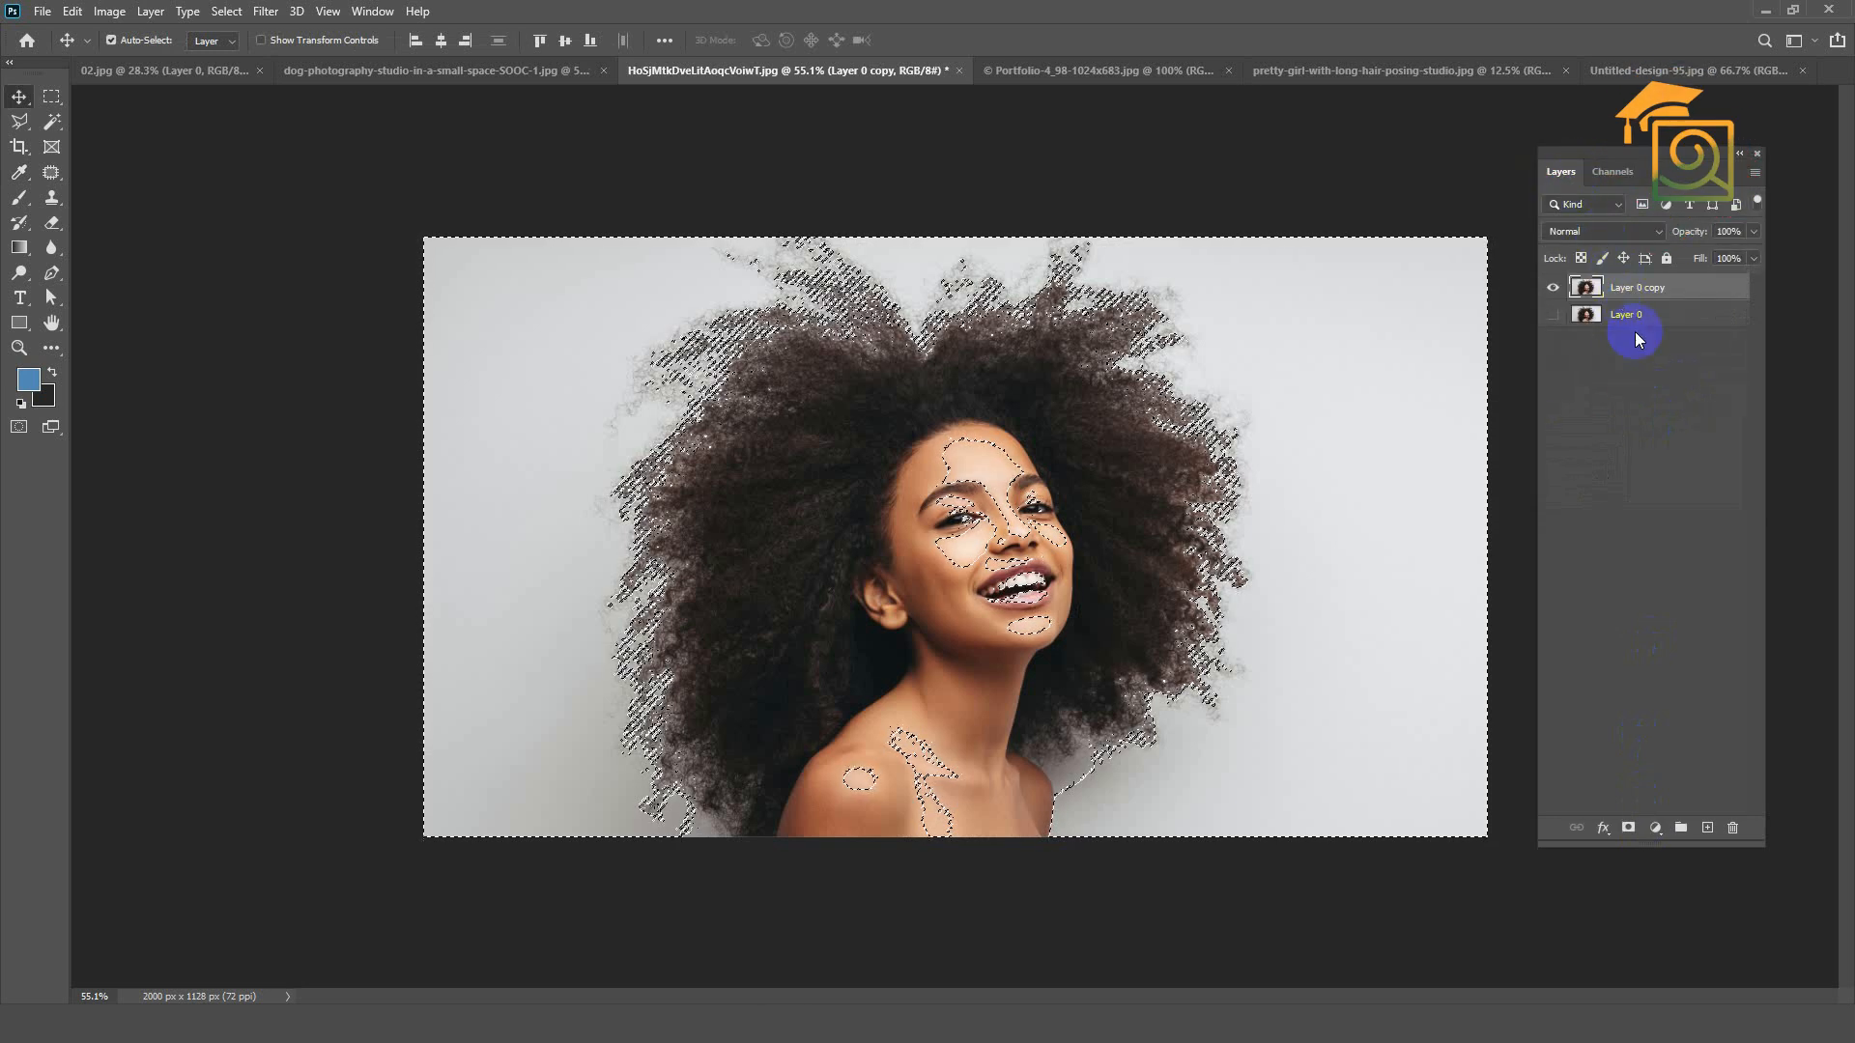
pyautogui.click(1627, 828)
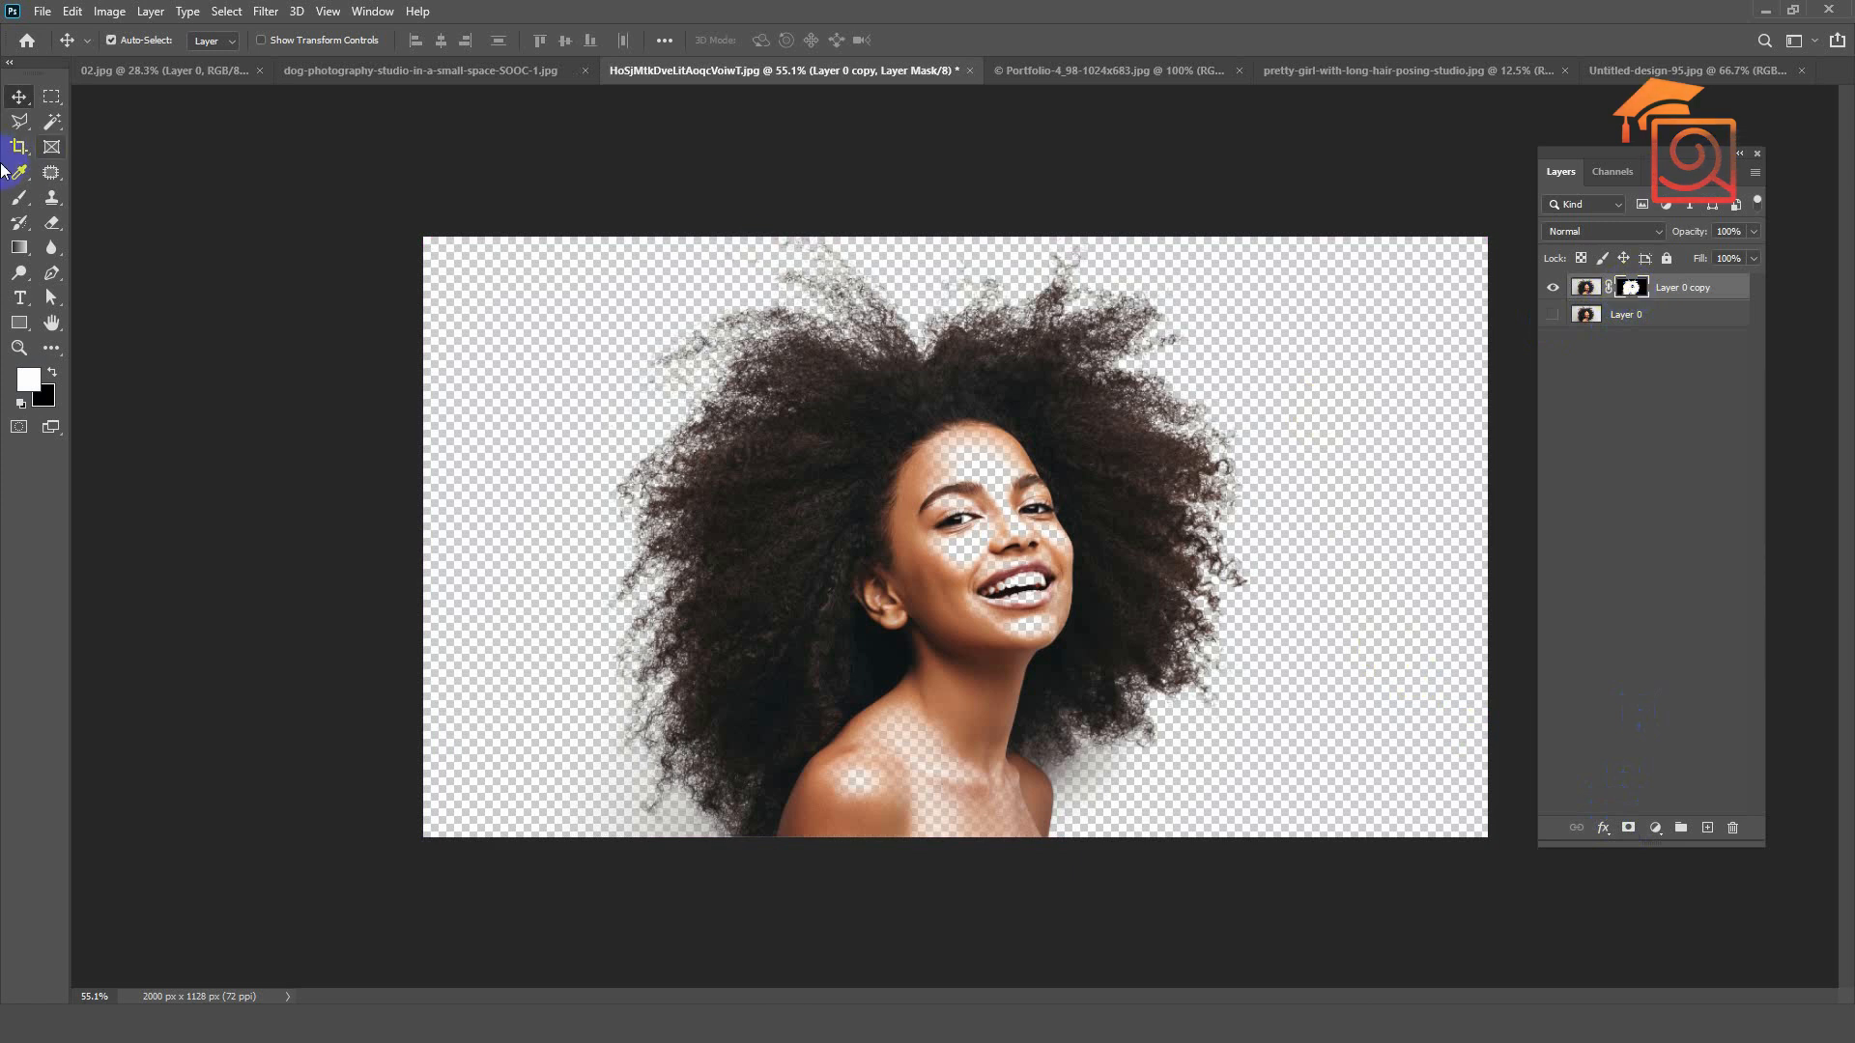
# Step: Paint white on the layer mask over the woman's face, neck, shoulders and inner hair to restore the see-through areas
pyautogui.click(16, 203)
pyautogui.moveTo(941, 425)
pyautogui.mouseDown()
pyautogui.moveTo(987, 473)
pyautogui.moveTo(945, 496)
pyautogui.moveTo(964, 539)
pyautogui.moveTo(1010, 483)
pyautogui.moveTo(1072, 558)
pyautogui.mouseUp()
pyautogui.moveTo(961, 517)
pyautogui.mouseDown()
pyautogui.moveTo(908, 551)
pyautogui.moveTo(927, 546)
pyautogui.moveTo(991, 657)
pyautogui.moveTo(983, 709)
pyautogui.moveTo(911, 696)
pyautogui.moveTo(888, 742)
pyautogui.mouseUp()
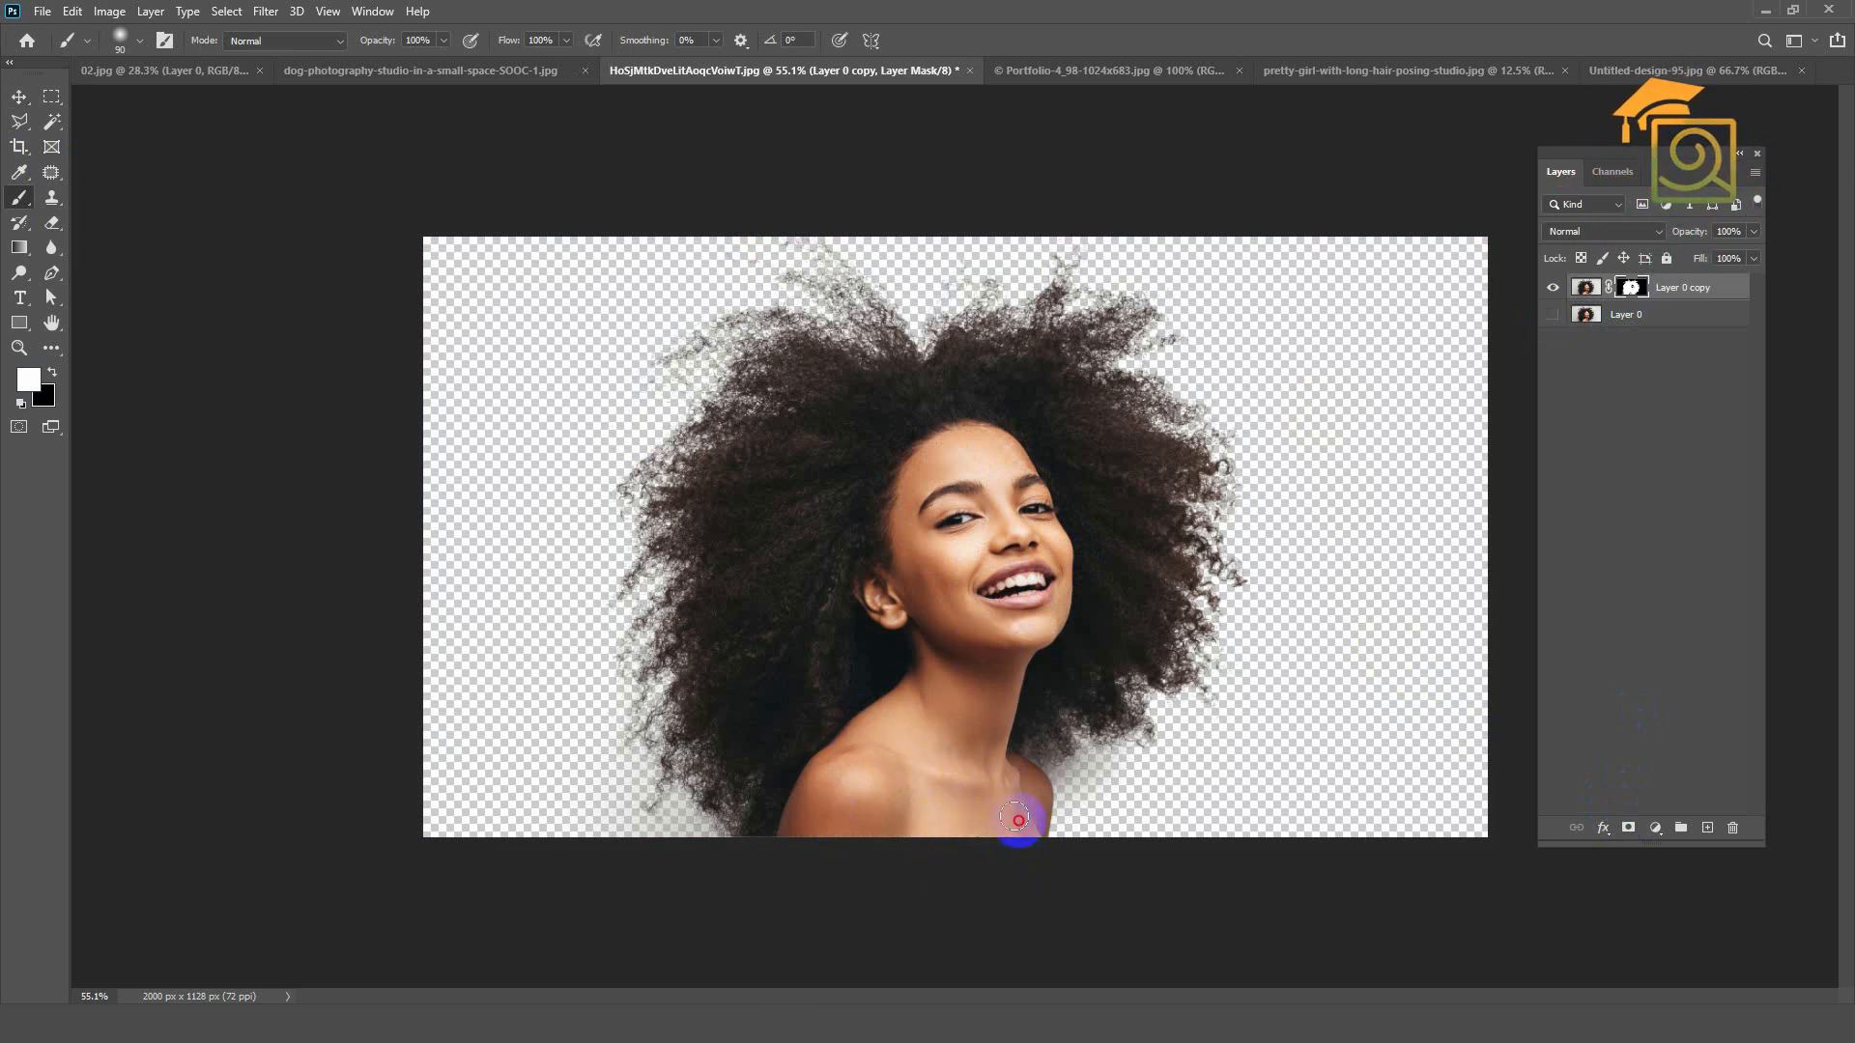
pyautogui.moveTo(844, 442)
pyautogui.mouseDown()
pyautogui.moveTo(774, 591)
pyautogui.moveTo(766, 531)
pyautogui.moveTo(882, 435)
pyautogui.moveTo(1055, 415)
pyautogui.moveTo(1137, 518)
pyautogui.moveTo(1032, 686)
pyautogui.moveTo(1123, 598)
pyautogui.moveTo(1092, 394)
pyautogui.moveTo(789, 575)
pyautogui.moveTo(770, 666)
pyautogui.moveTo(849, 583)
pyautogui.moveTo(945, 640)
pyautogui.mouseUp()
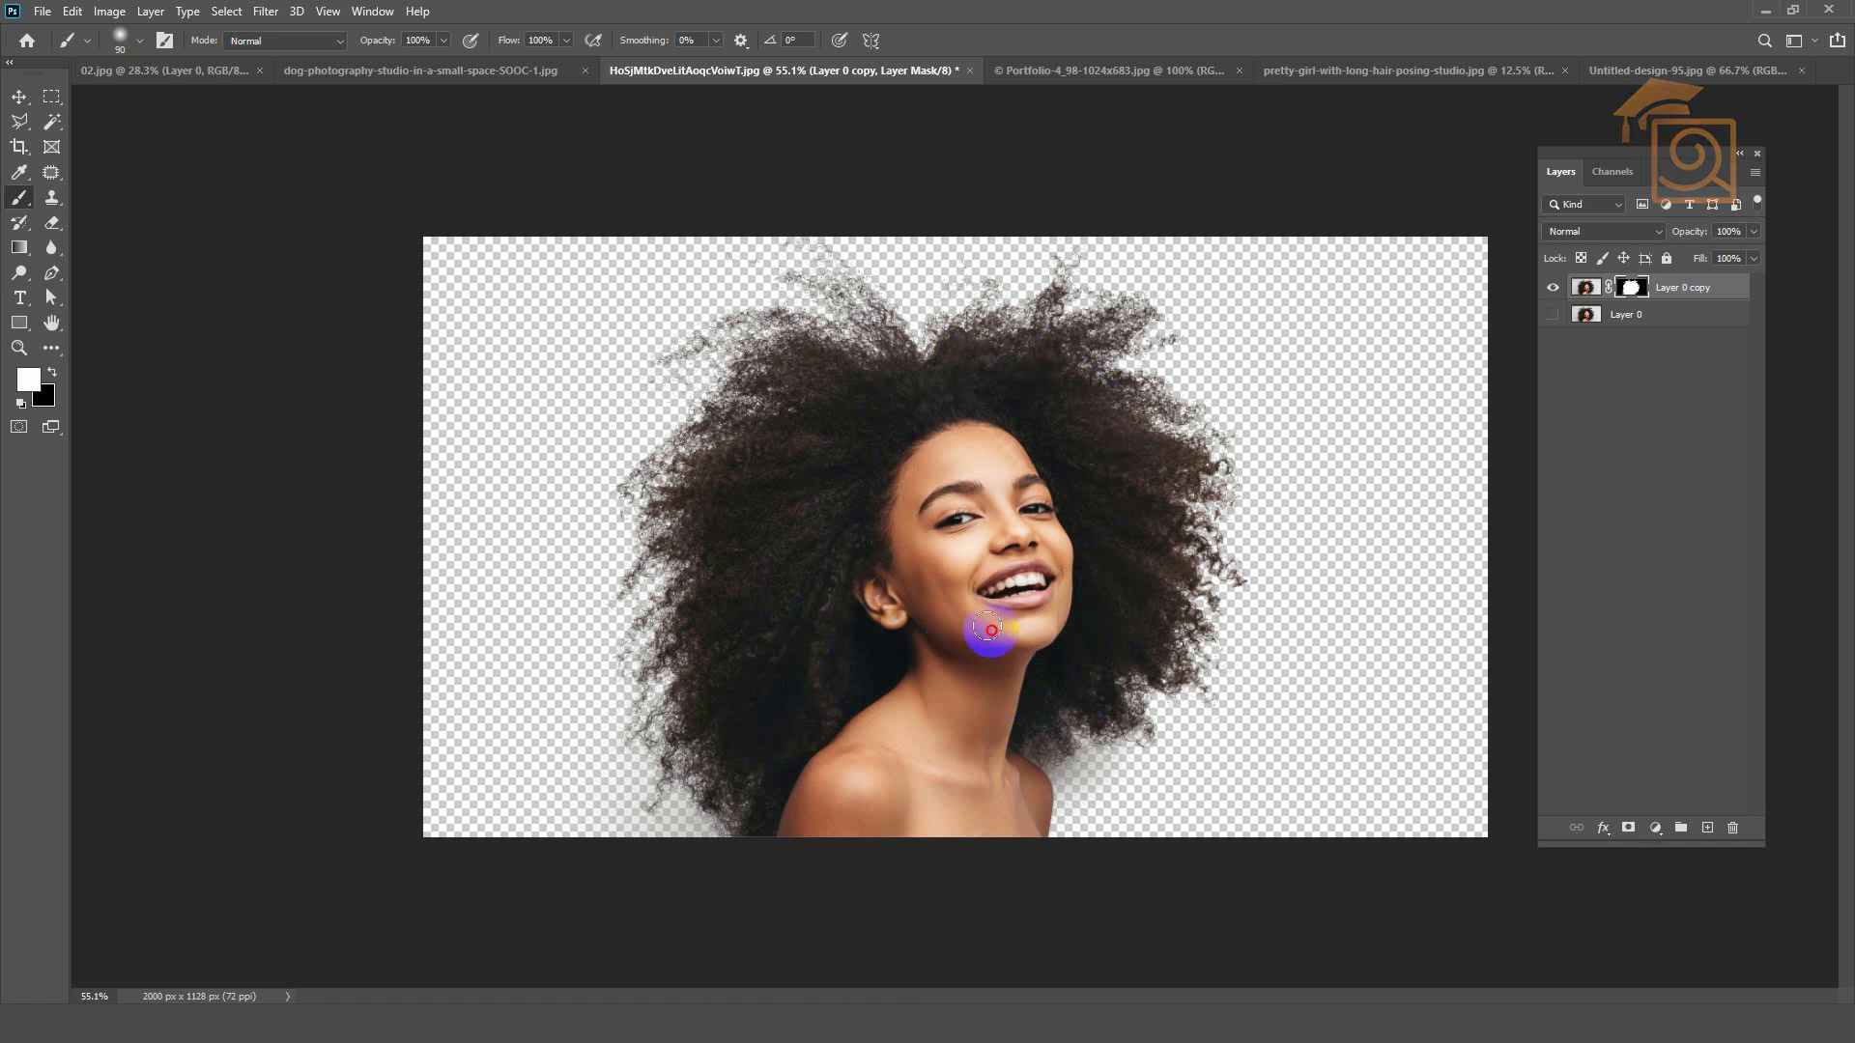
pyautogui.moveTo(986, 390)
pyautogui.mouseDown()
pyautogui.moveTo(891, 444)
pyautogui.moveTo(865, 534)
pyautogui.mouseUp()
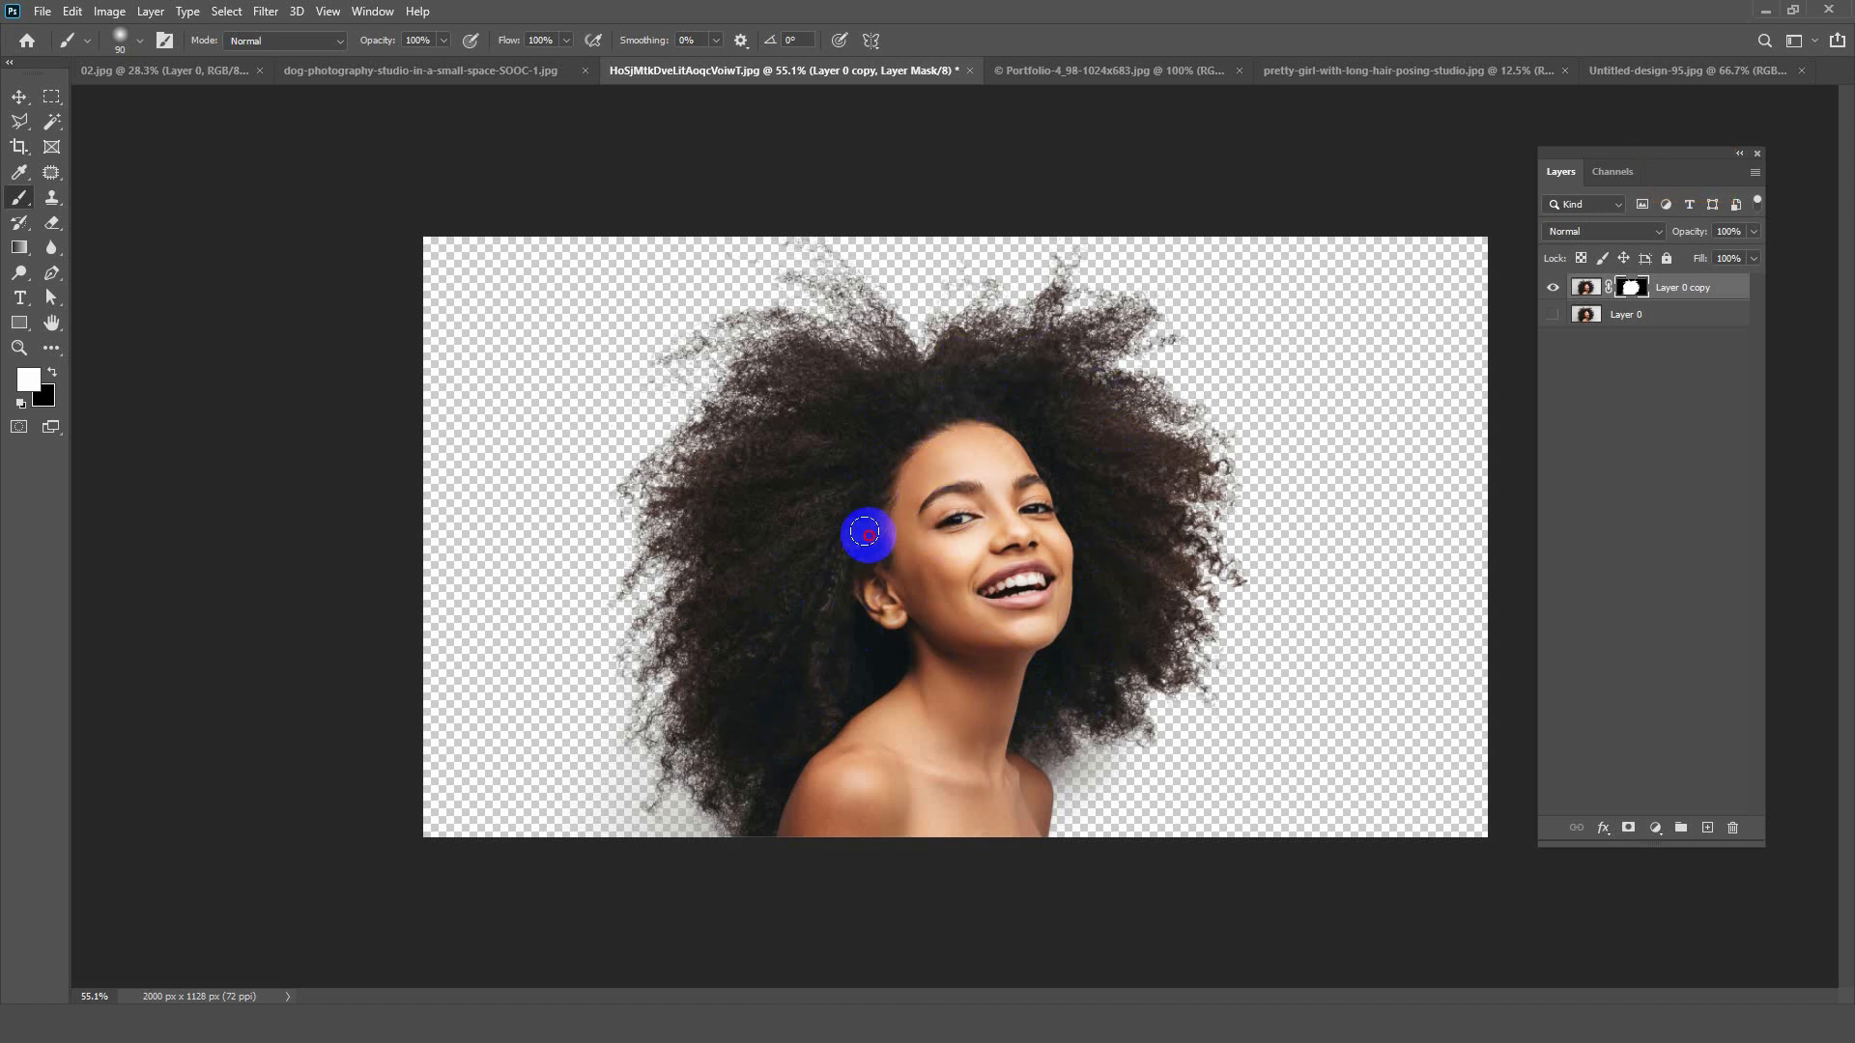
# Step: Briefly check the cutout against the original Layer 0 and widen the canvas to 4000 pixels
pyautogui.click(11, 103)
pyautogui.scroll(-3, 641, 322)
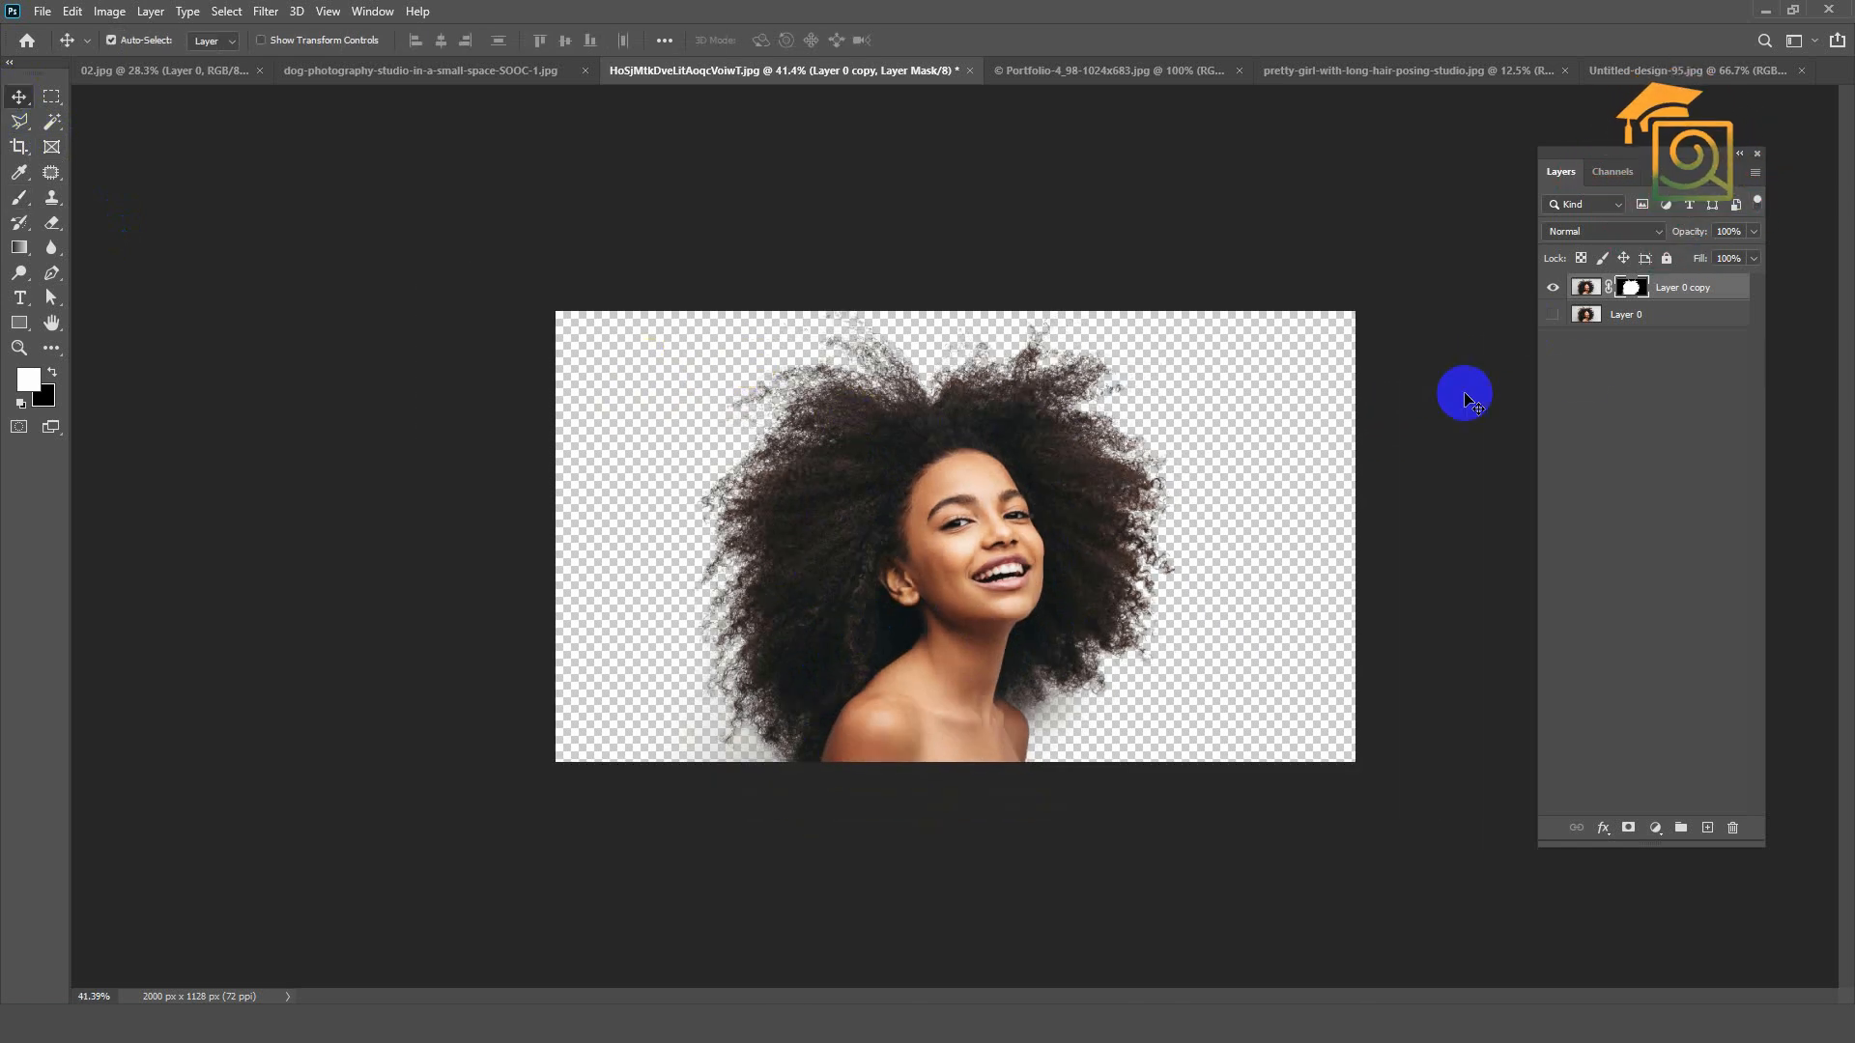
pyautogui.click(1554, 315)
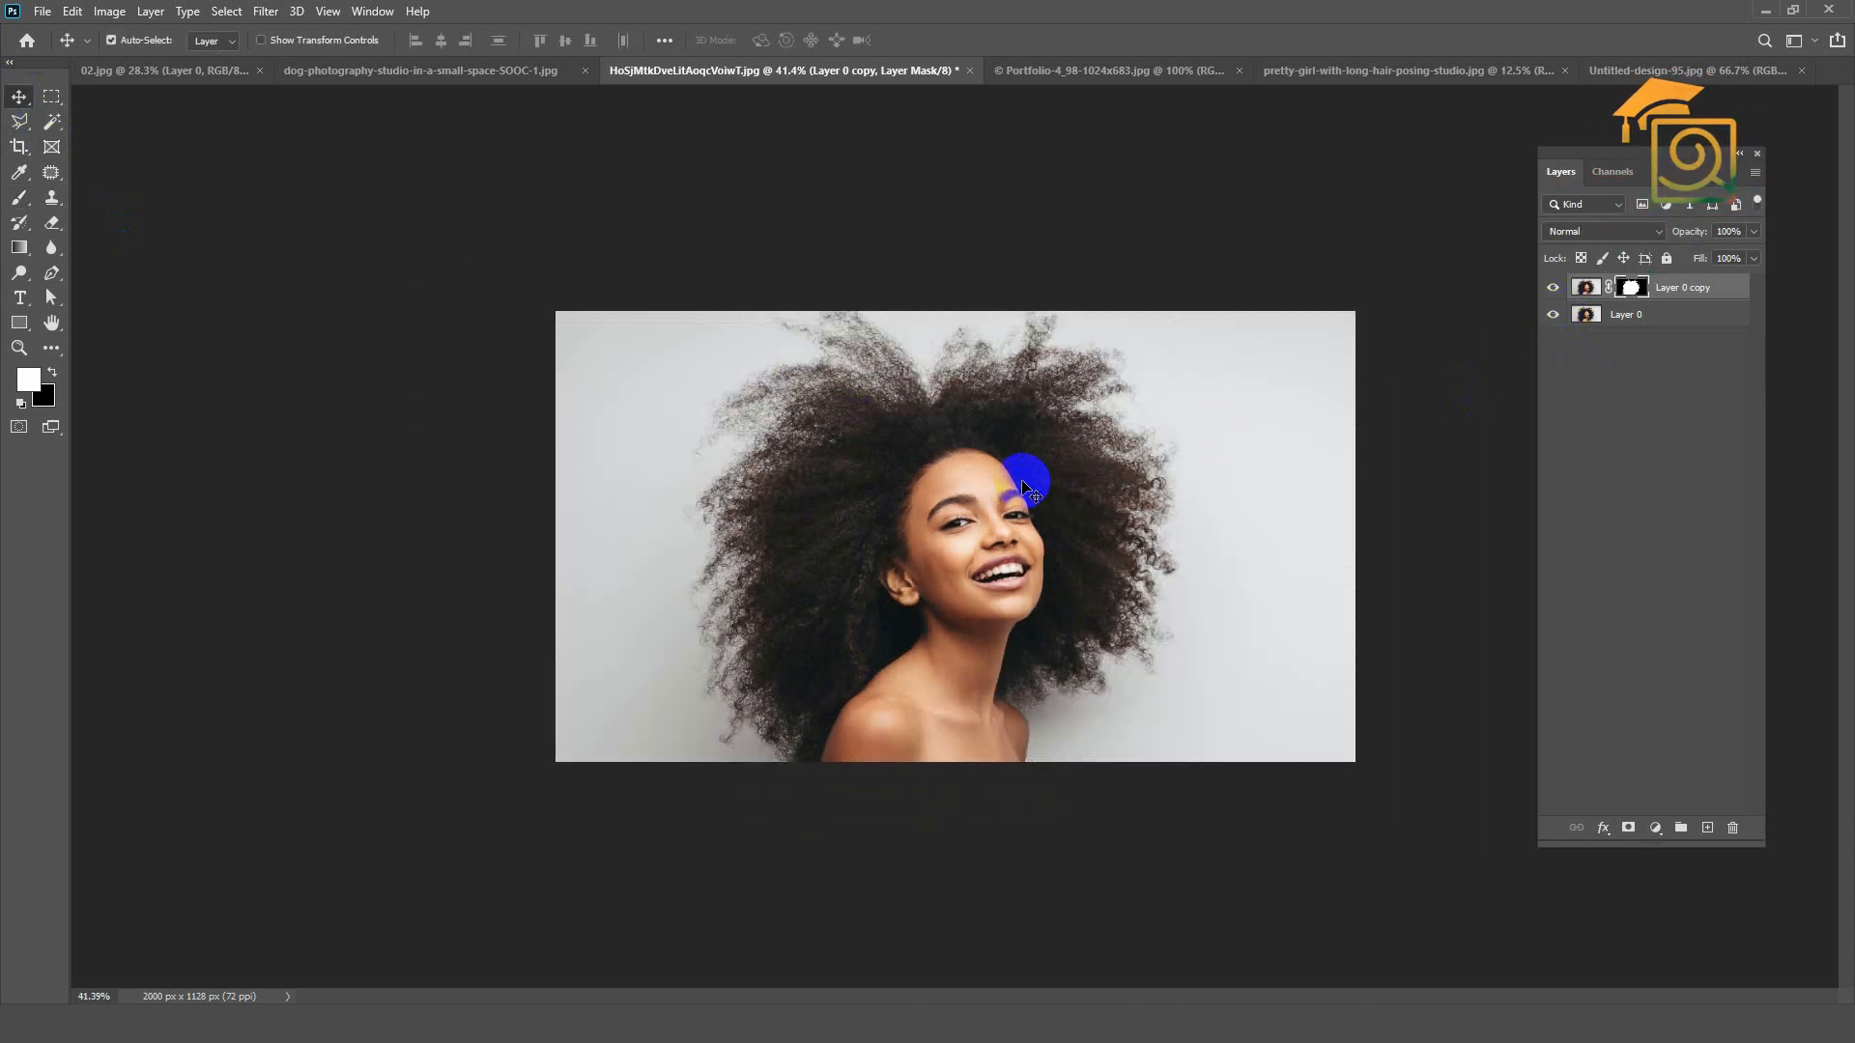
pyautogui.hotkey('ctrl', 'z')
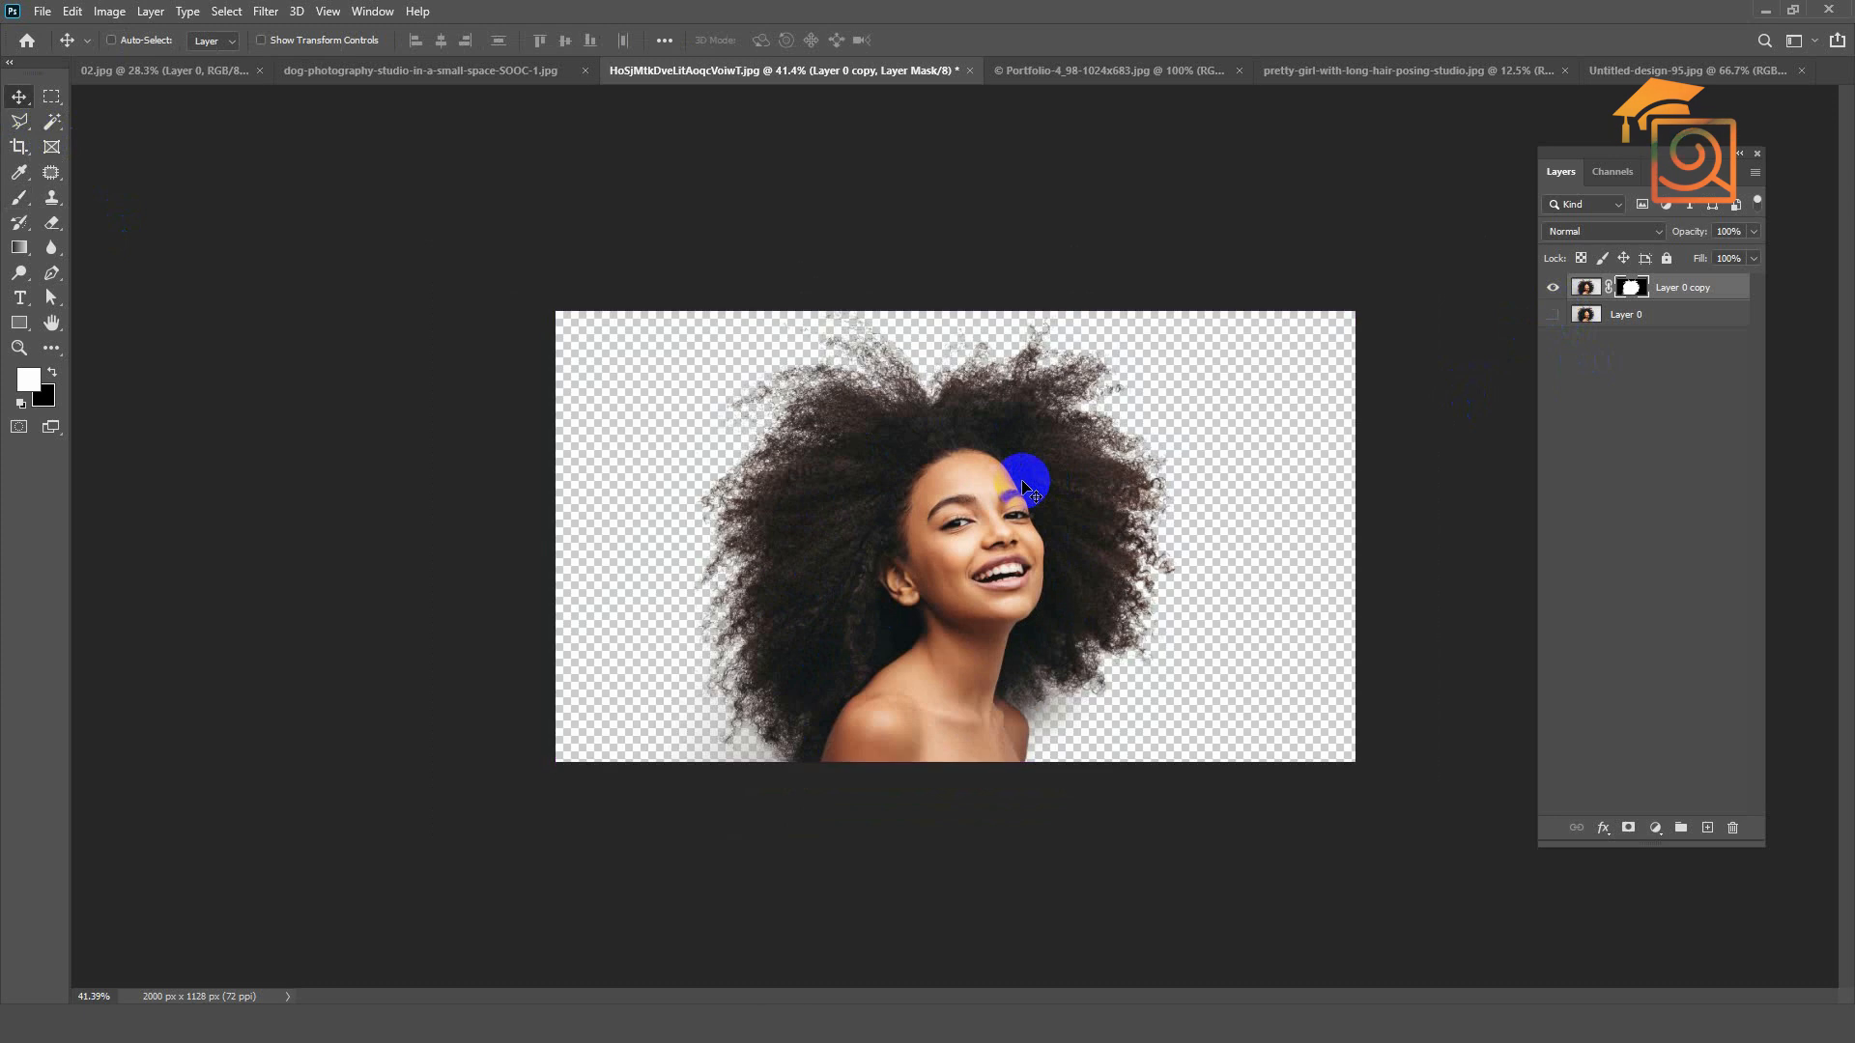
pyautogui.hotkey('ctrl', 'alt', 'c')
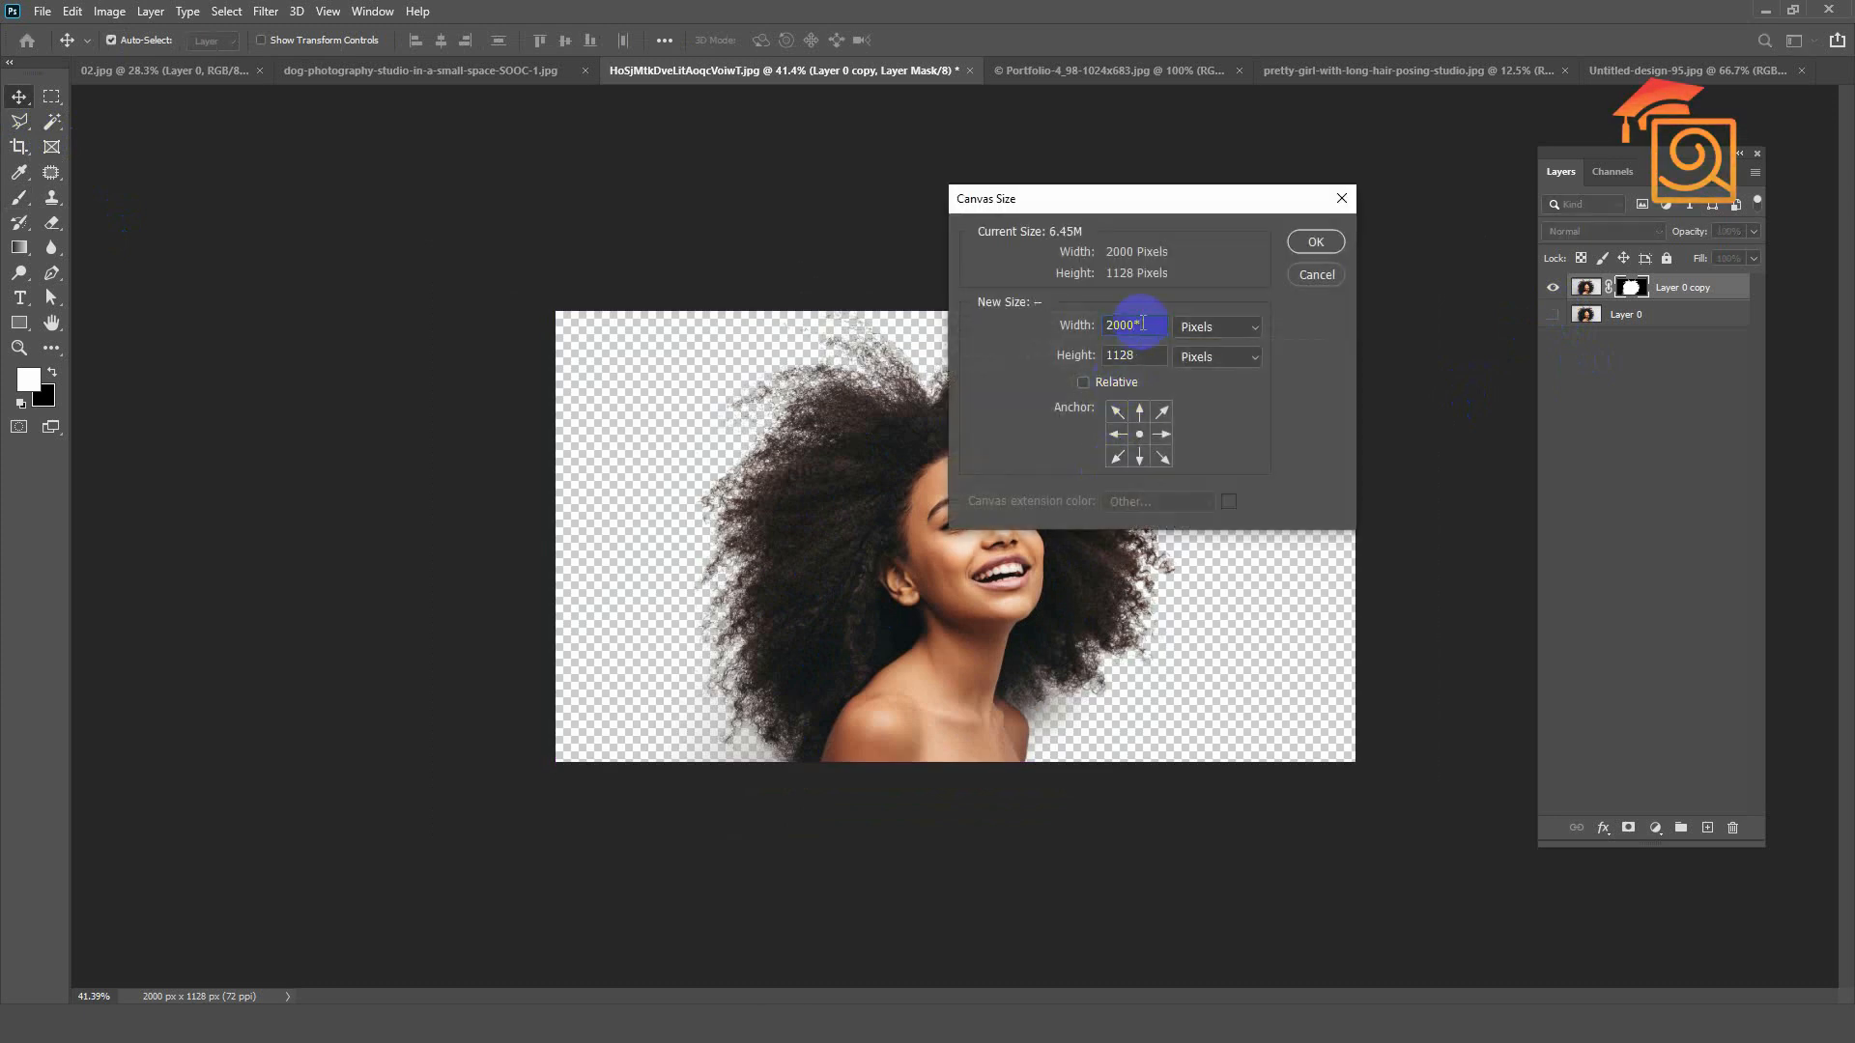
pyautogui.press('Return')
# Step: Show Layer 0 and place the original on the left half of the canvas and the woman's cutout on the right
pyautogui.scroll(-1, 849, 467)
pyautogui.click(1552, 305)
pyautogui.moveTo(1110, 454); pyautogui.dragTo(1342, 454)
pyautogui.moveTo(918, 435); pyautogui.dragTo(610, 428)
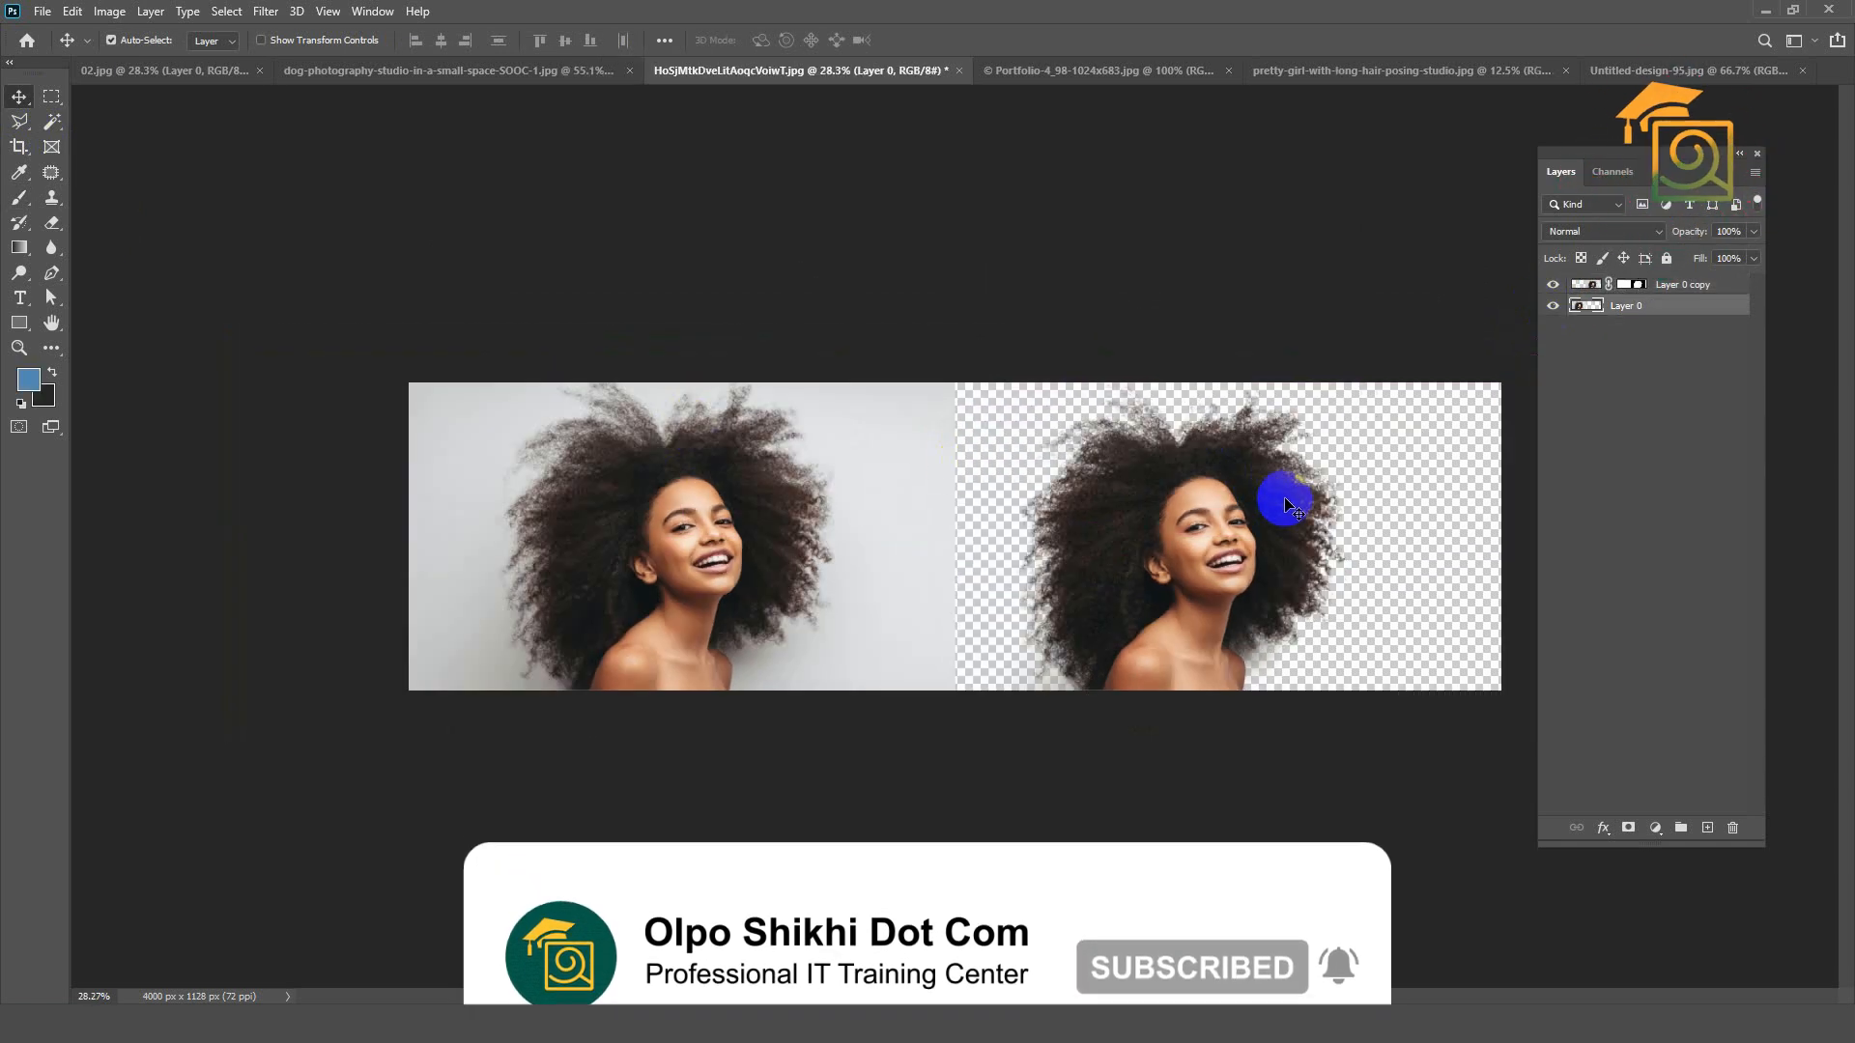
pyautogui.scroll(1, 1285, 502)
pyautogui.moveTo(1265, 500); pyautogui.dragTo(1311, 503)
# Step: Examine the hair edges of the woman's cutout up close against the original photo
pyautogui.scroll(4, 1429, 526)
pyautogui.scroll(-3, 1062, 469)
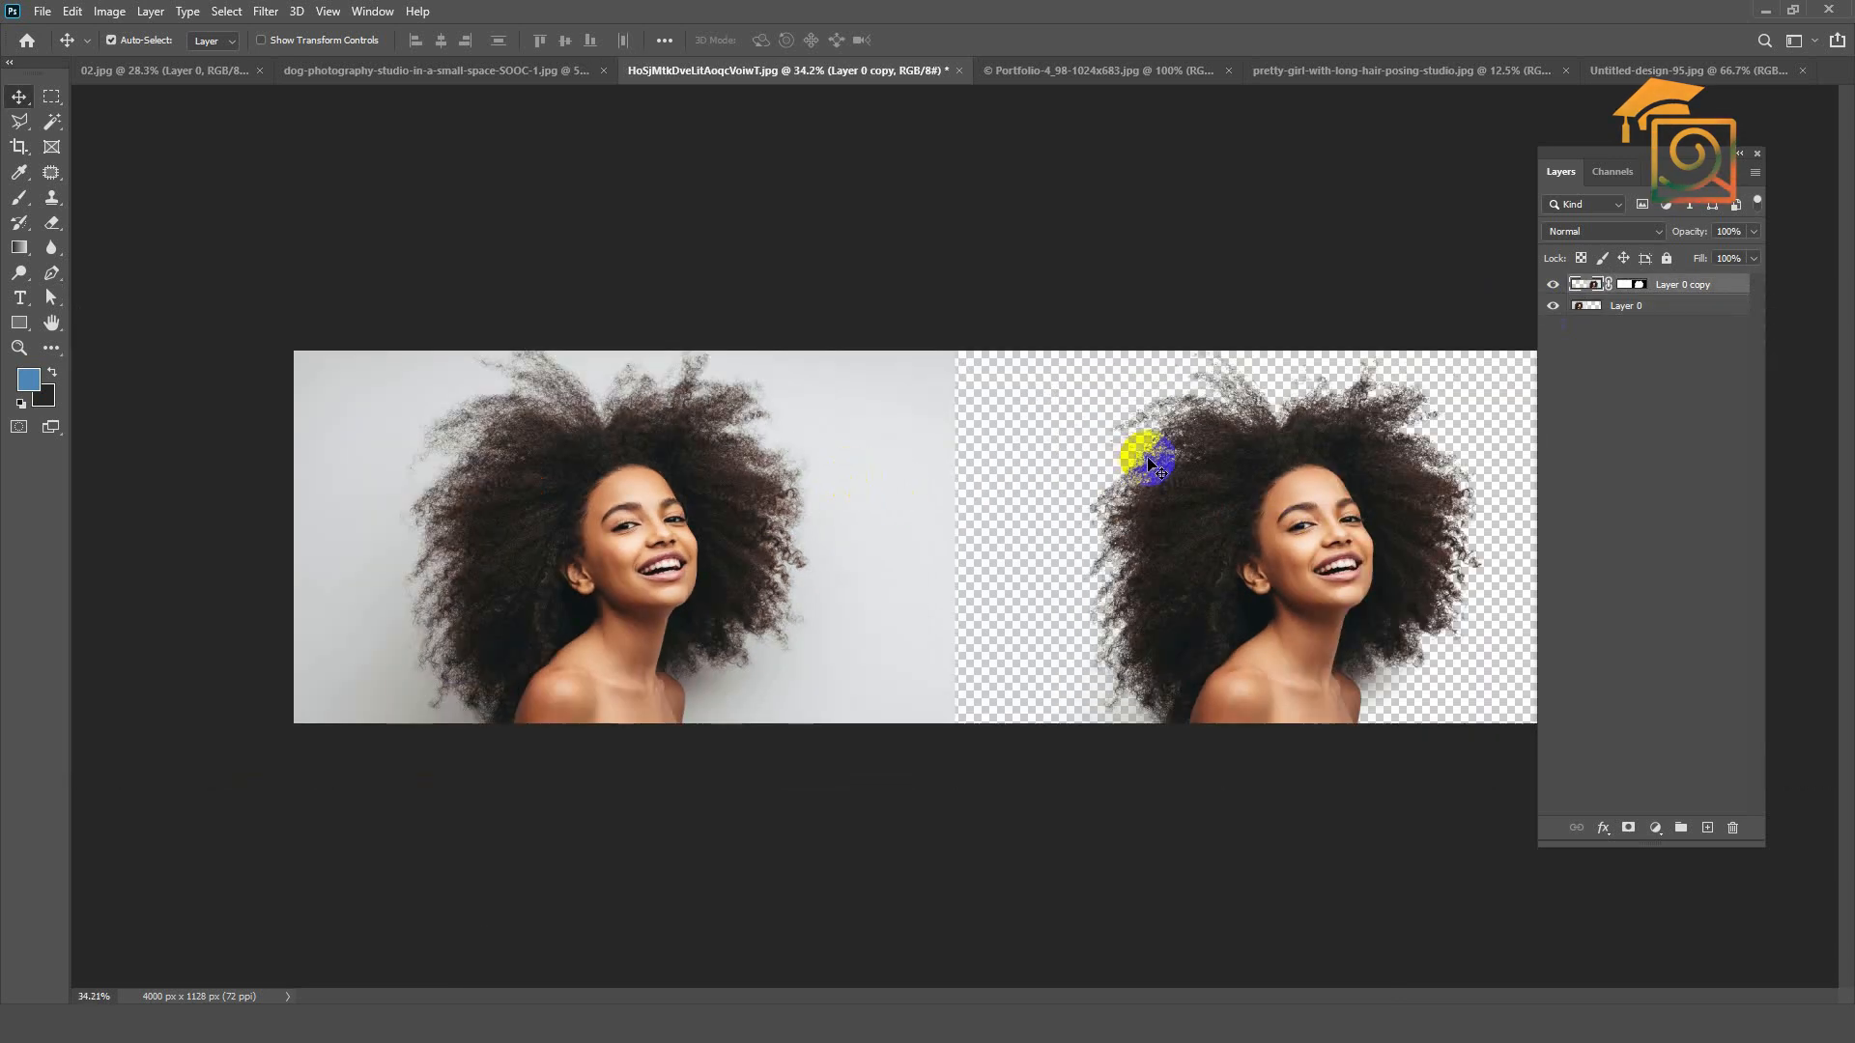
pyautogui.scroll(2, 1304, 420)
pyautogui.scroll(3, 1299, 417)
pyautogui.scroll(-2, 1125, 338)
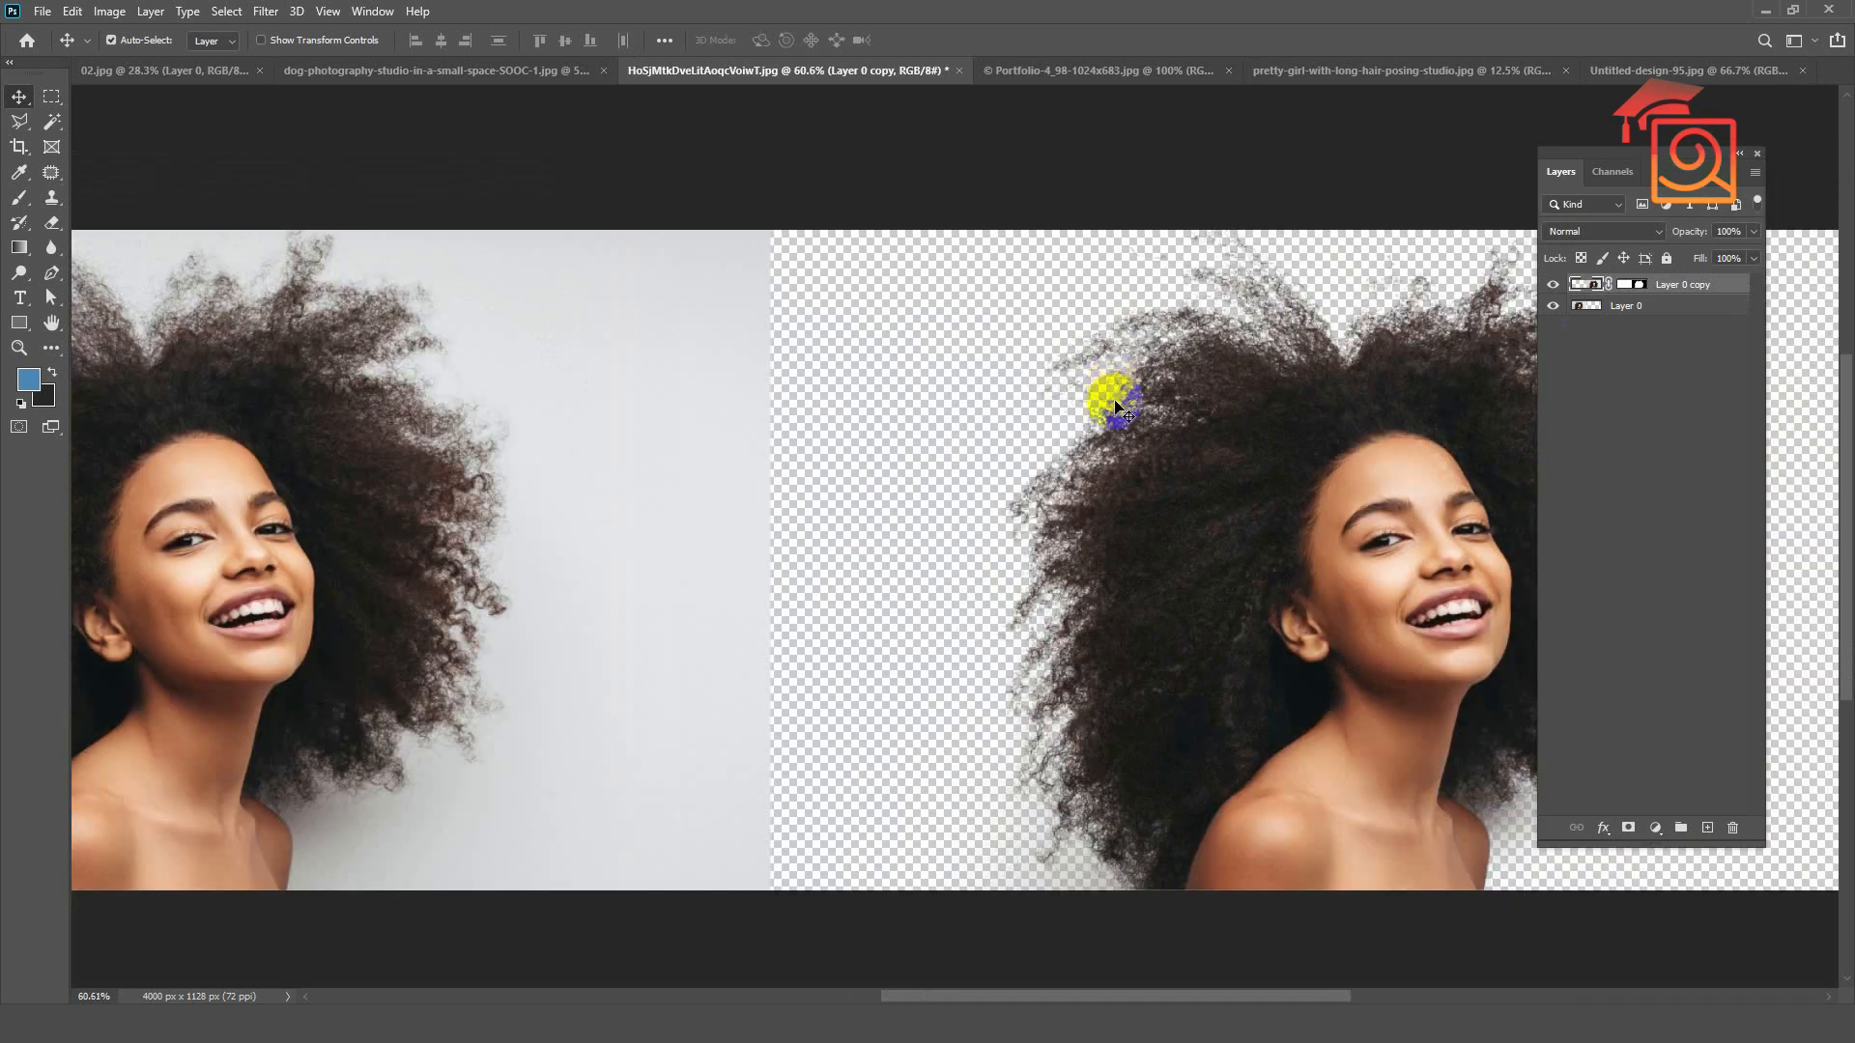
pyautogui.scroll(-2, 1116, 390)
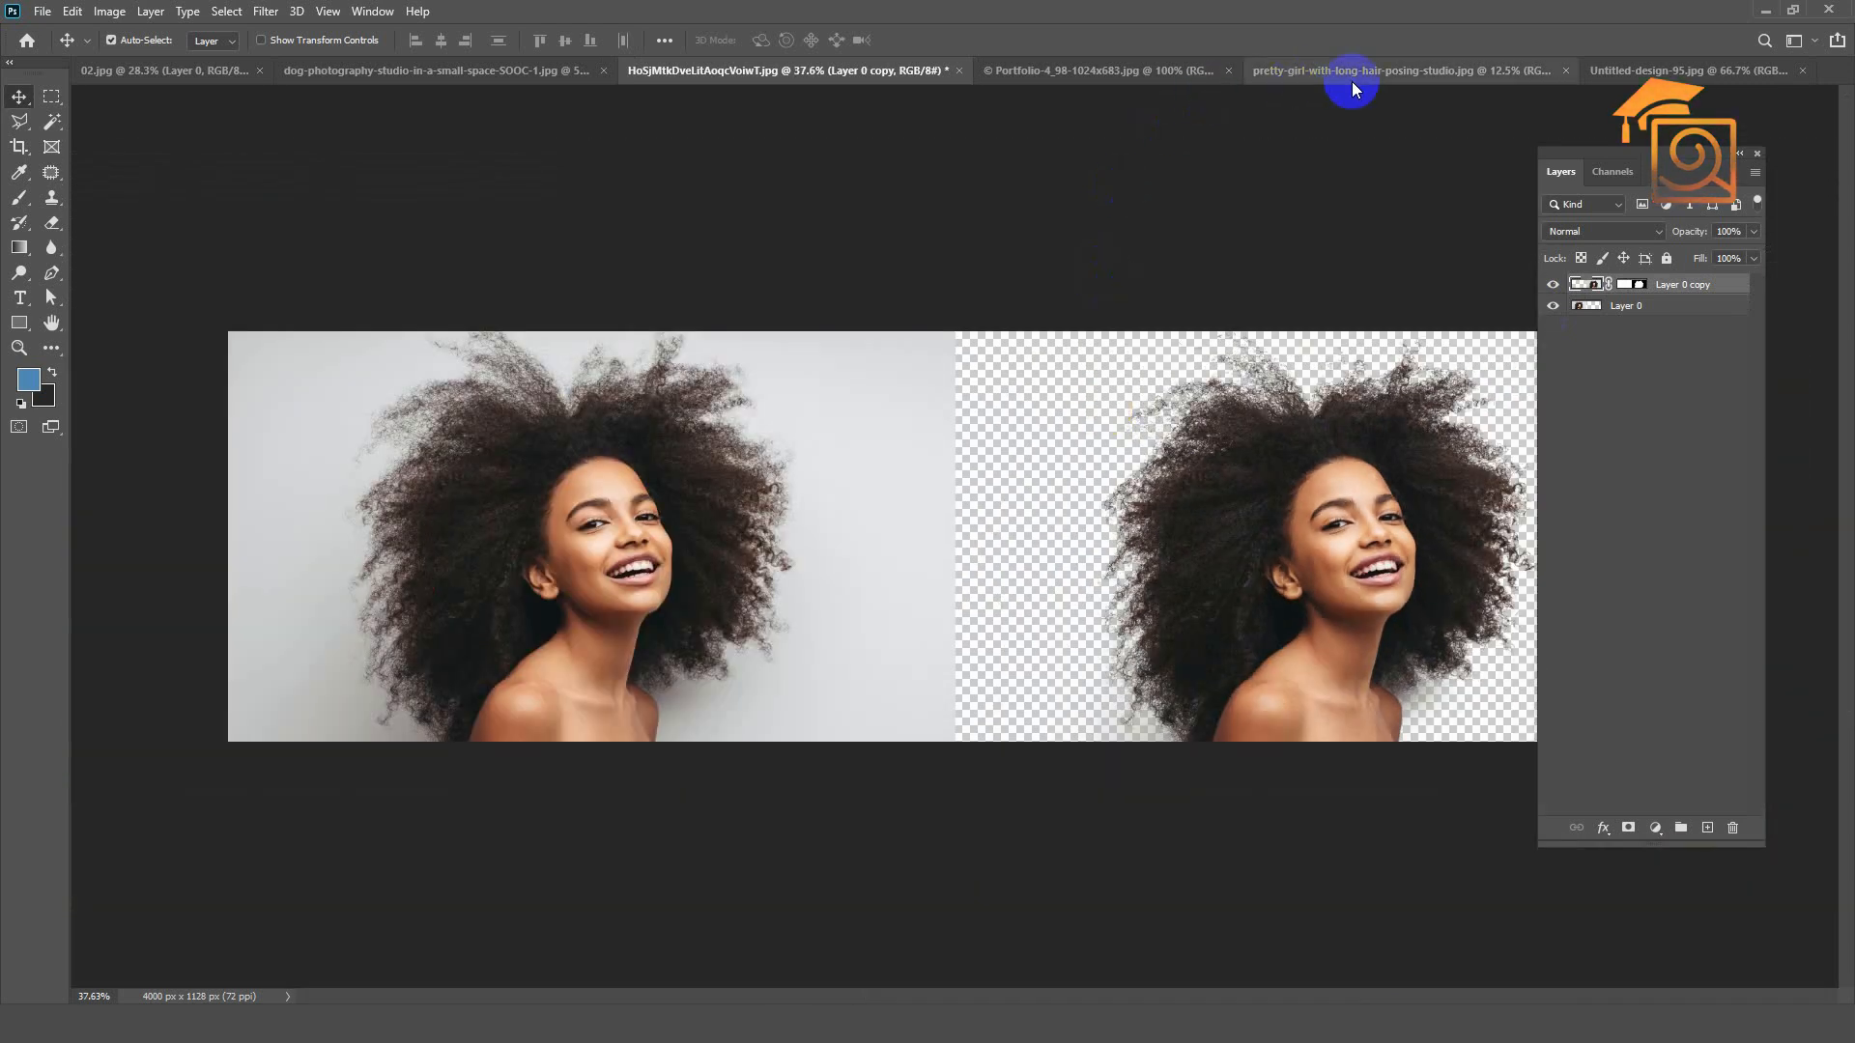
# Step: Switch to Untitled-design-95.jpg, unlock its Background layer and duplicate it as Layer 0 copy with Layer 0 hidden
pyautogui.click(1636, 70)
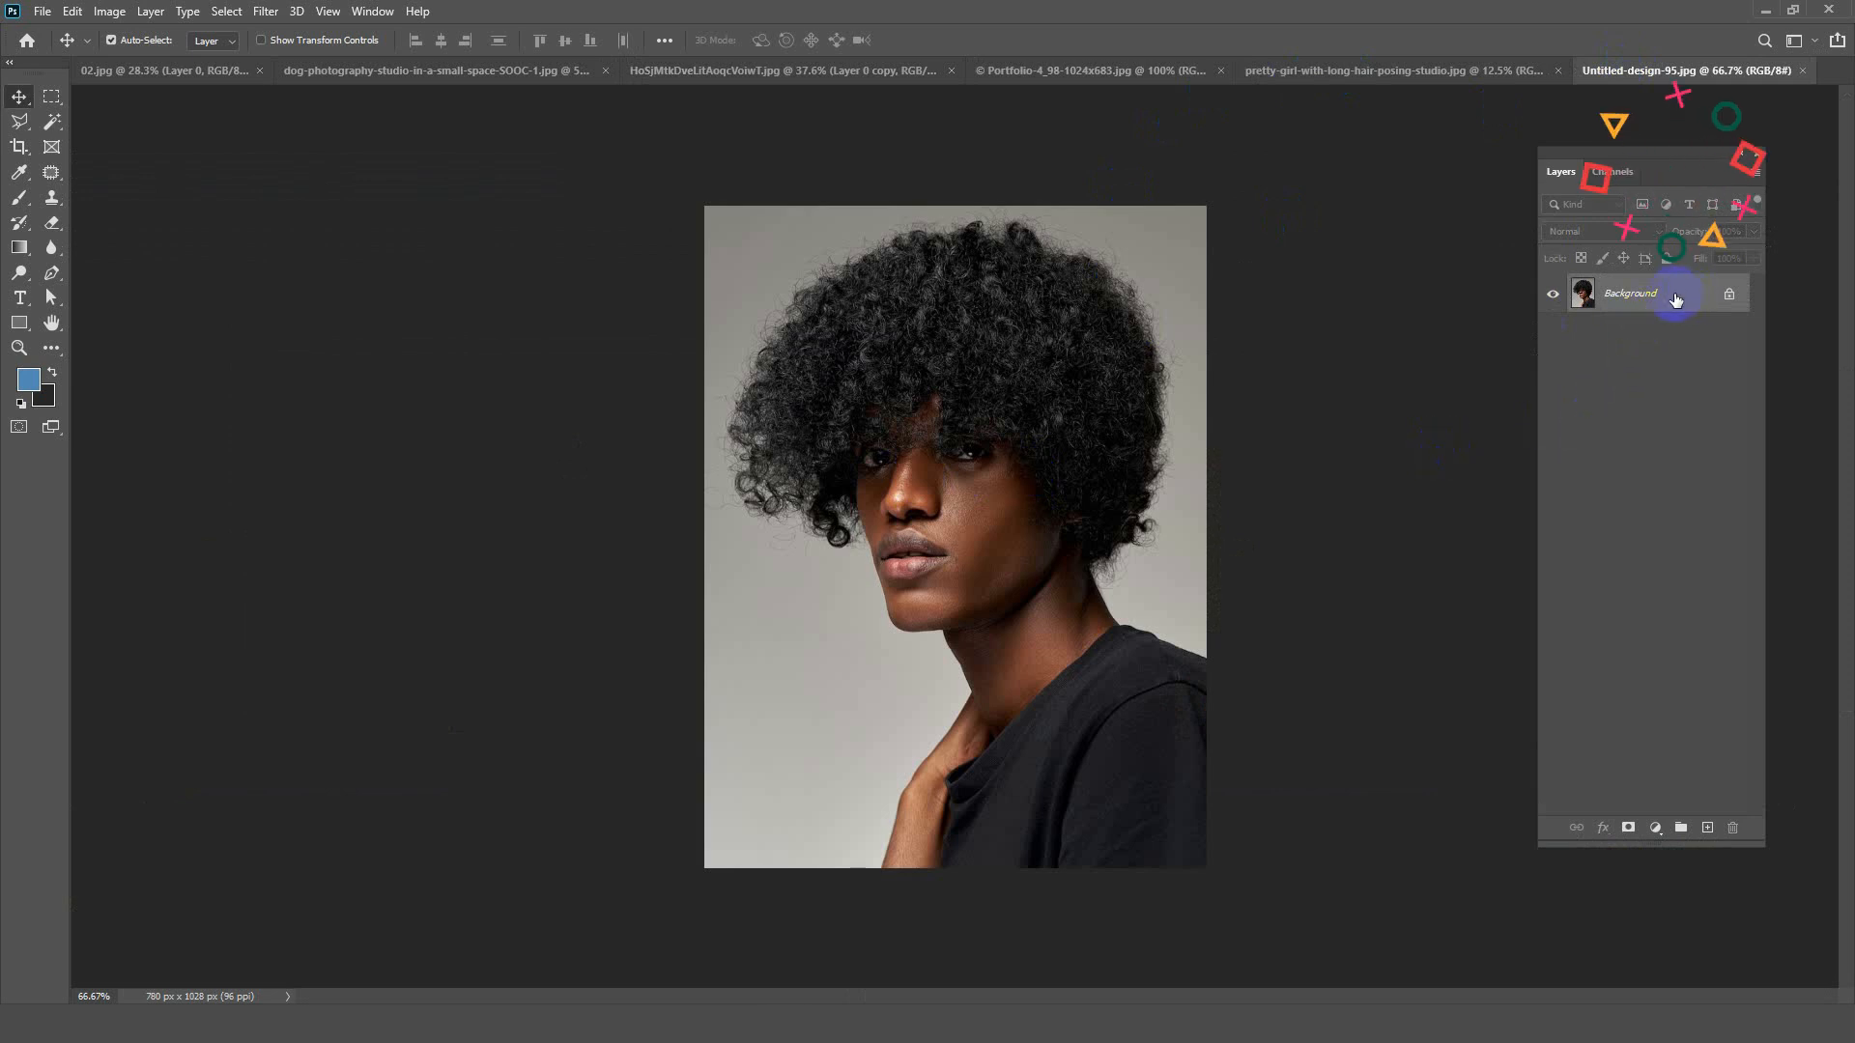
pyautogui.click(1729, 294)
pyautogui.moveTo(1635, 299); pyautogui.dragTo(1707, 827)
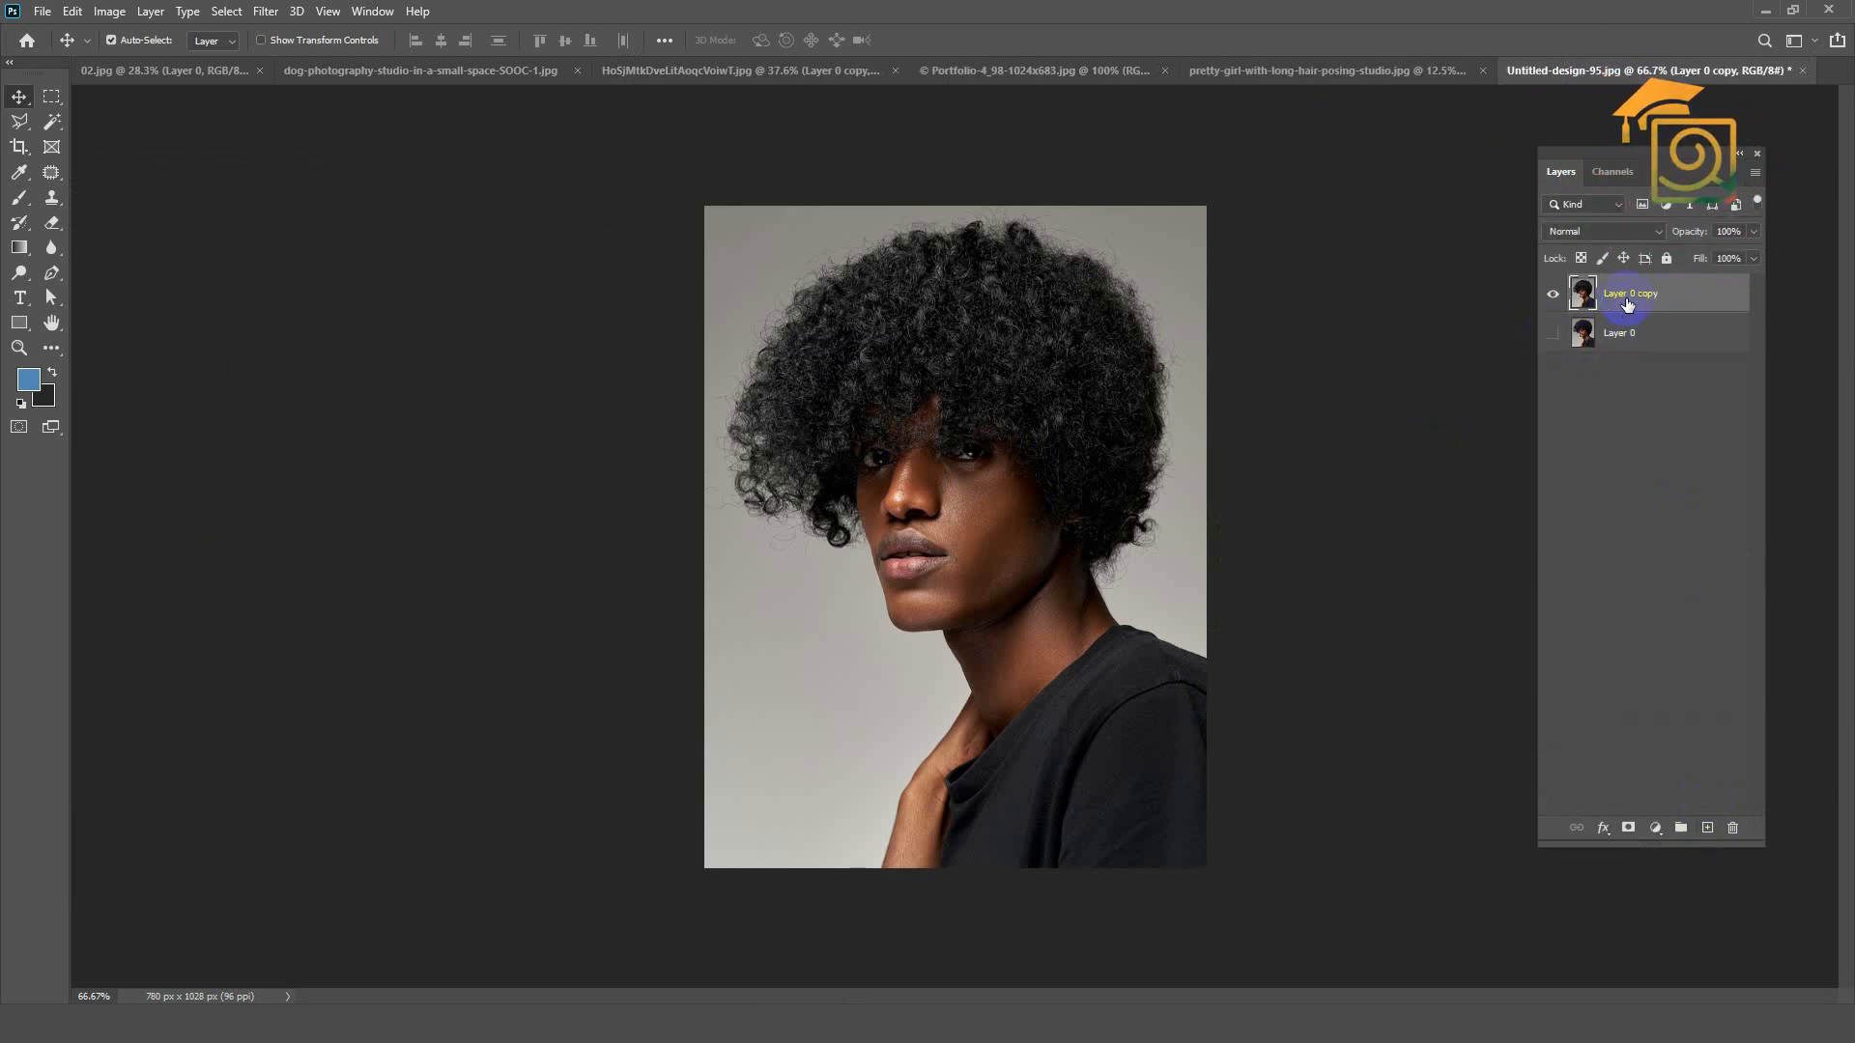
# Step: Compare the Red, Green and Blue channels of the curly-haired man's photo and duplicate the Blue channel
pyautogui.click(1609, 170)
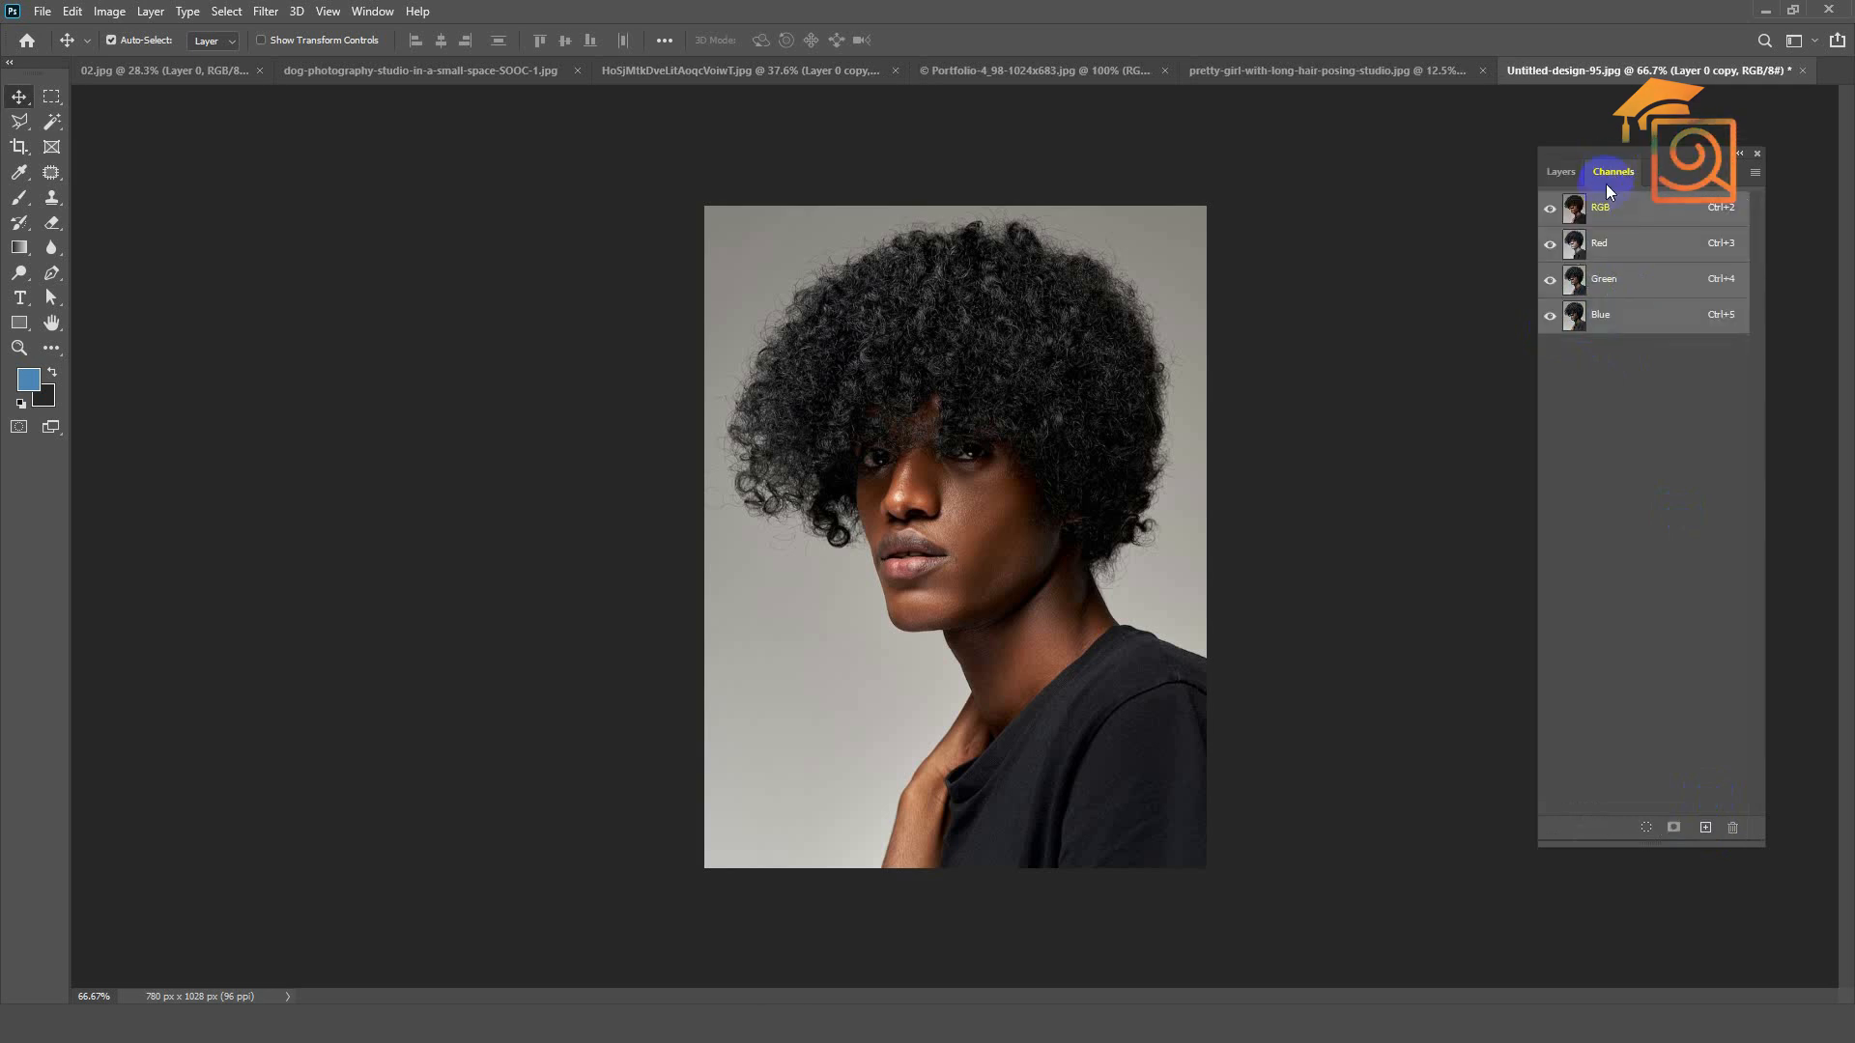
pyautogui.click(1603, 243)
pyautogui.click(1608, 280)
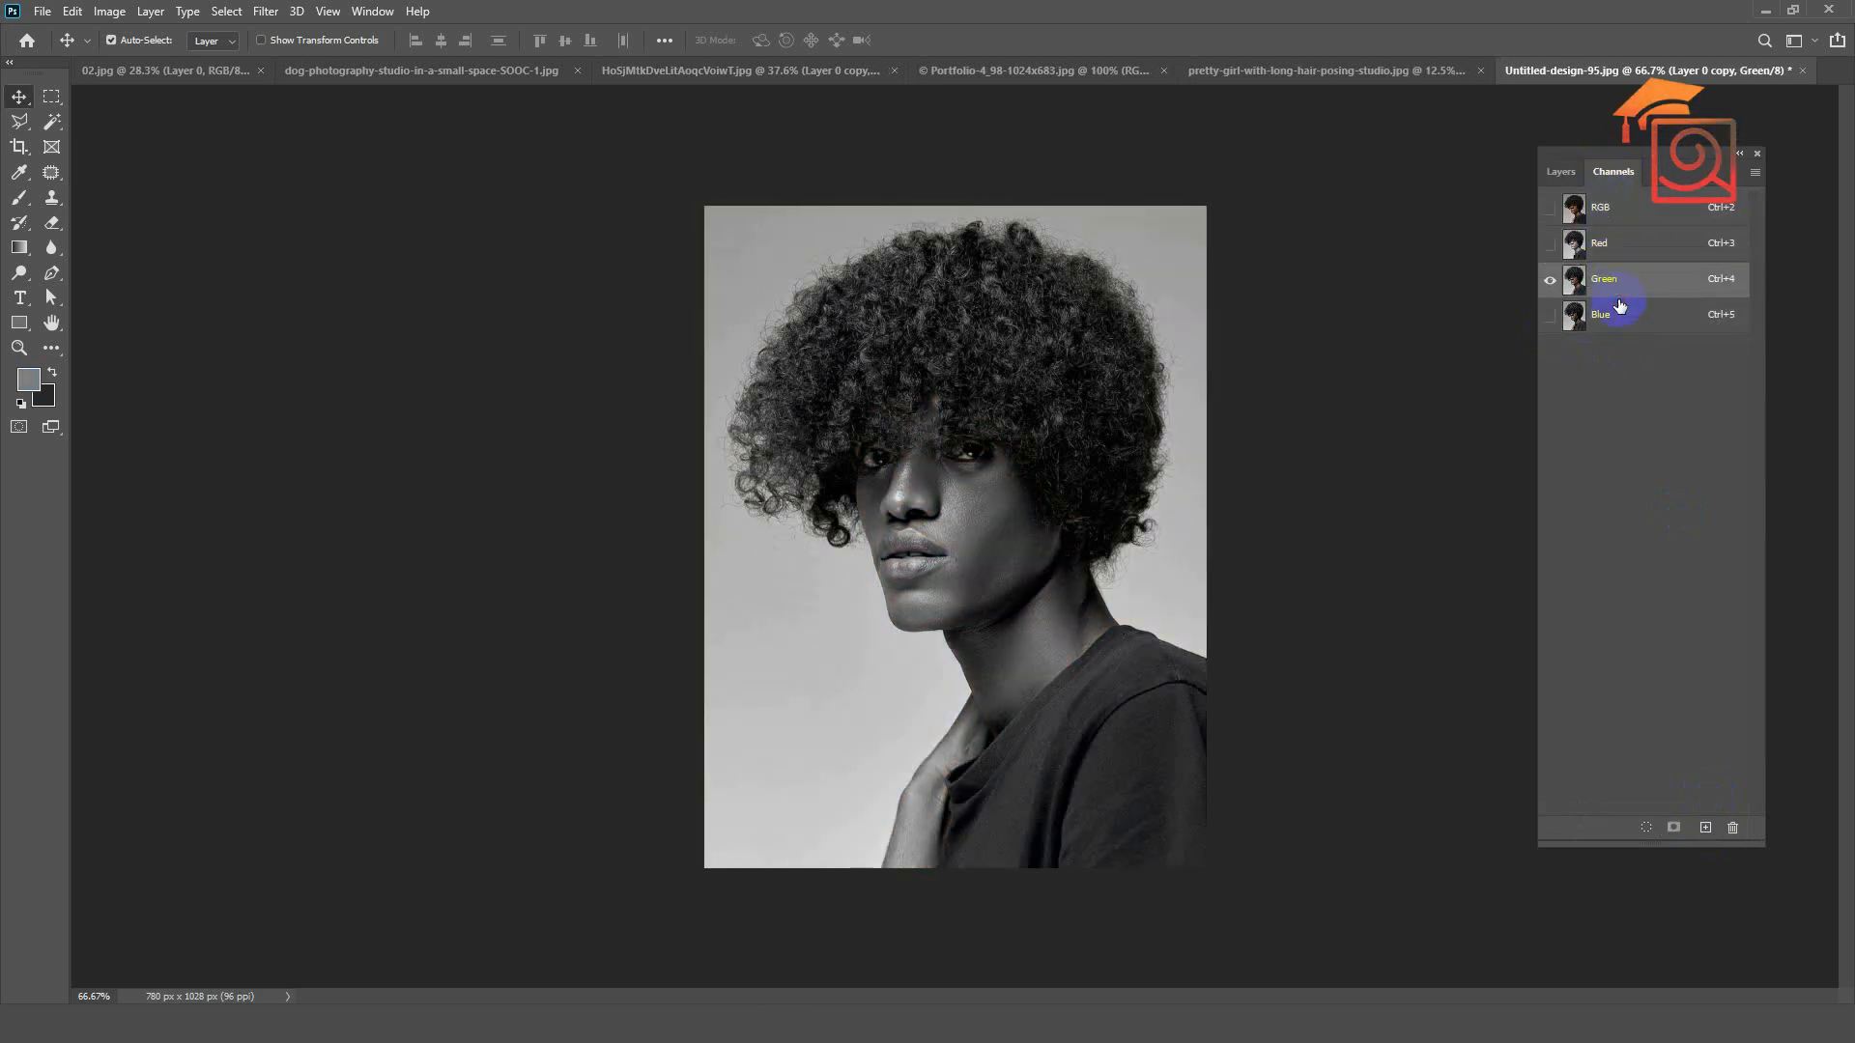
pyautogui.click(1619, 307)
pyautogui.click(1608, 280)
pyautogui.click(1623, 304)
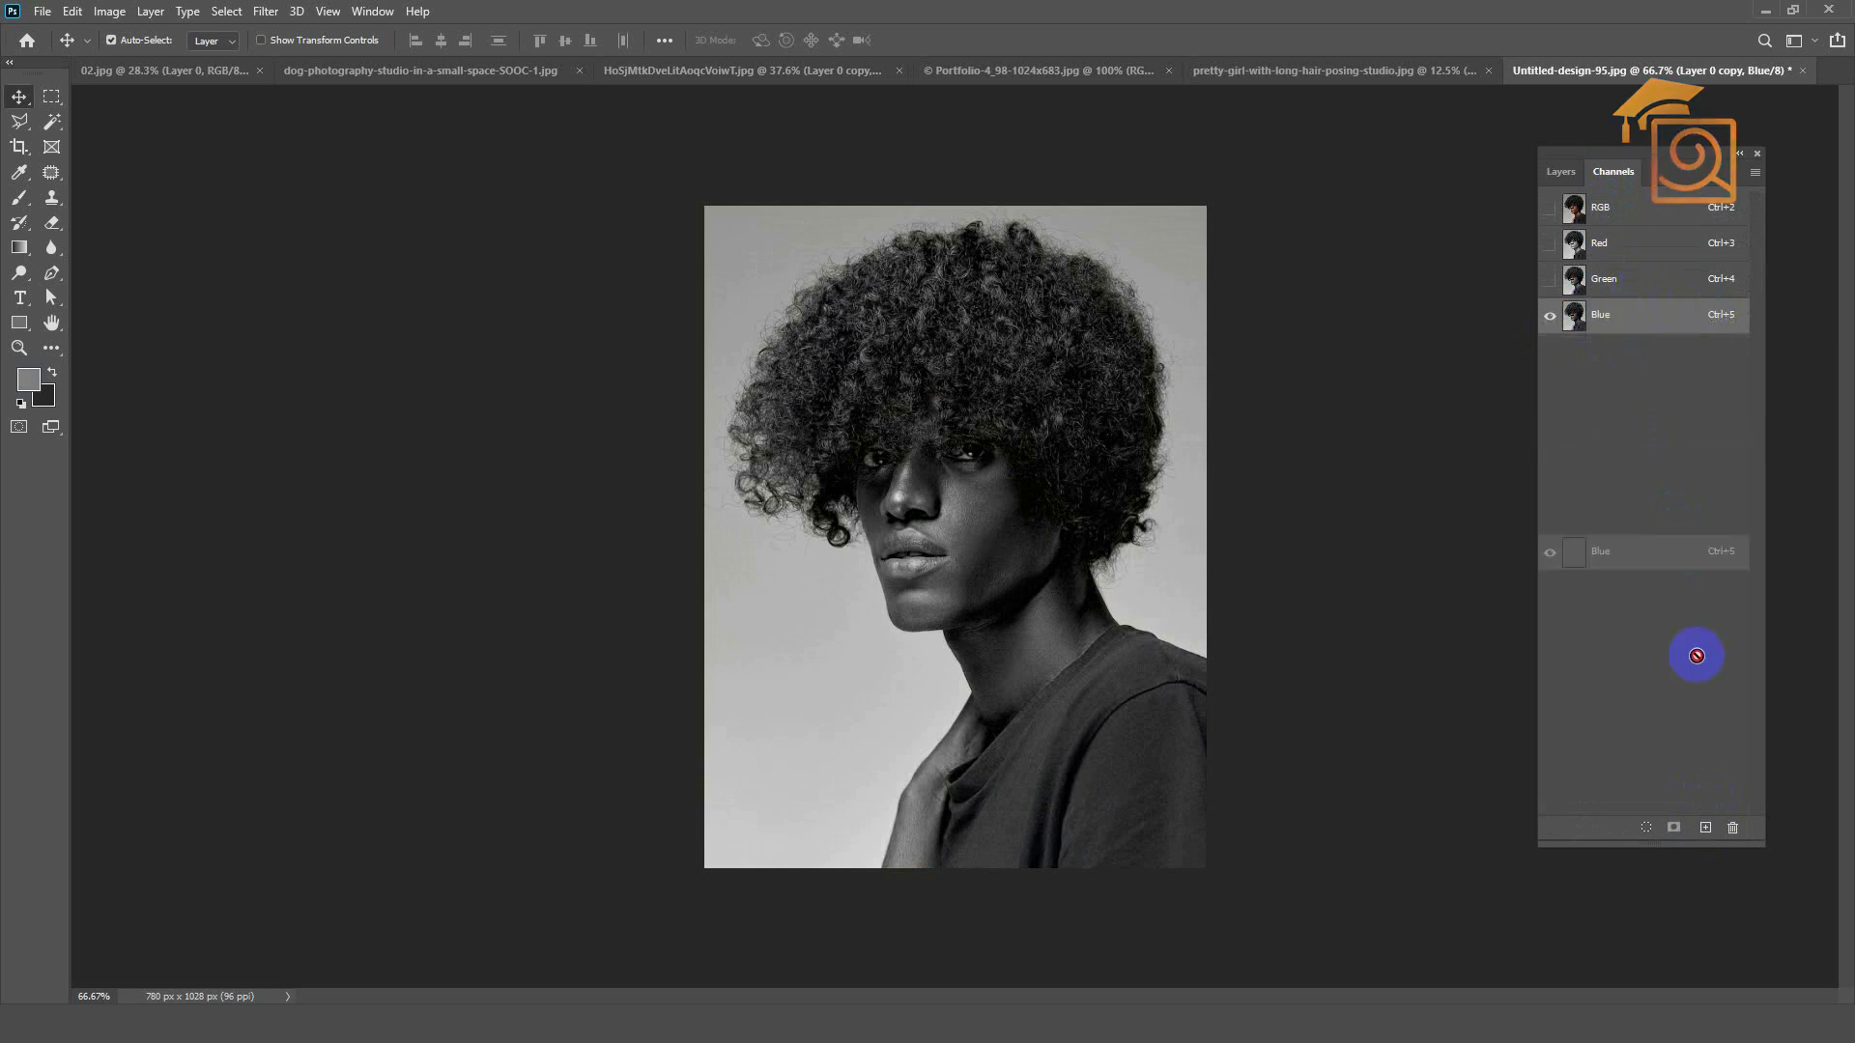
pyautogui.moveTo(1639, 321); pyautogui.dragTo(1705, 828)
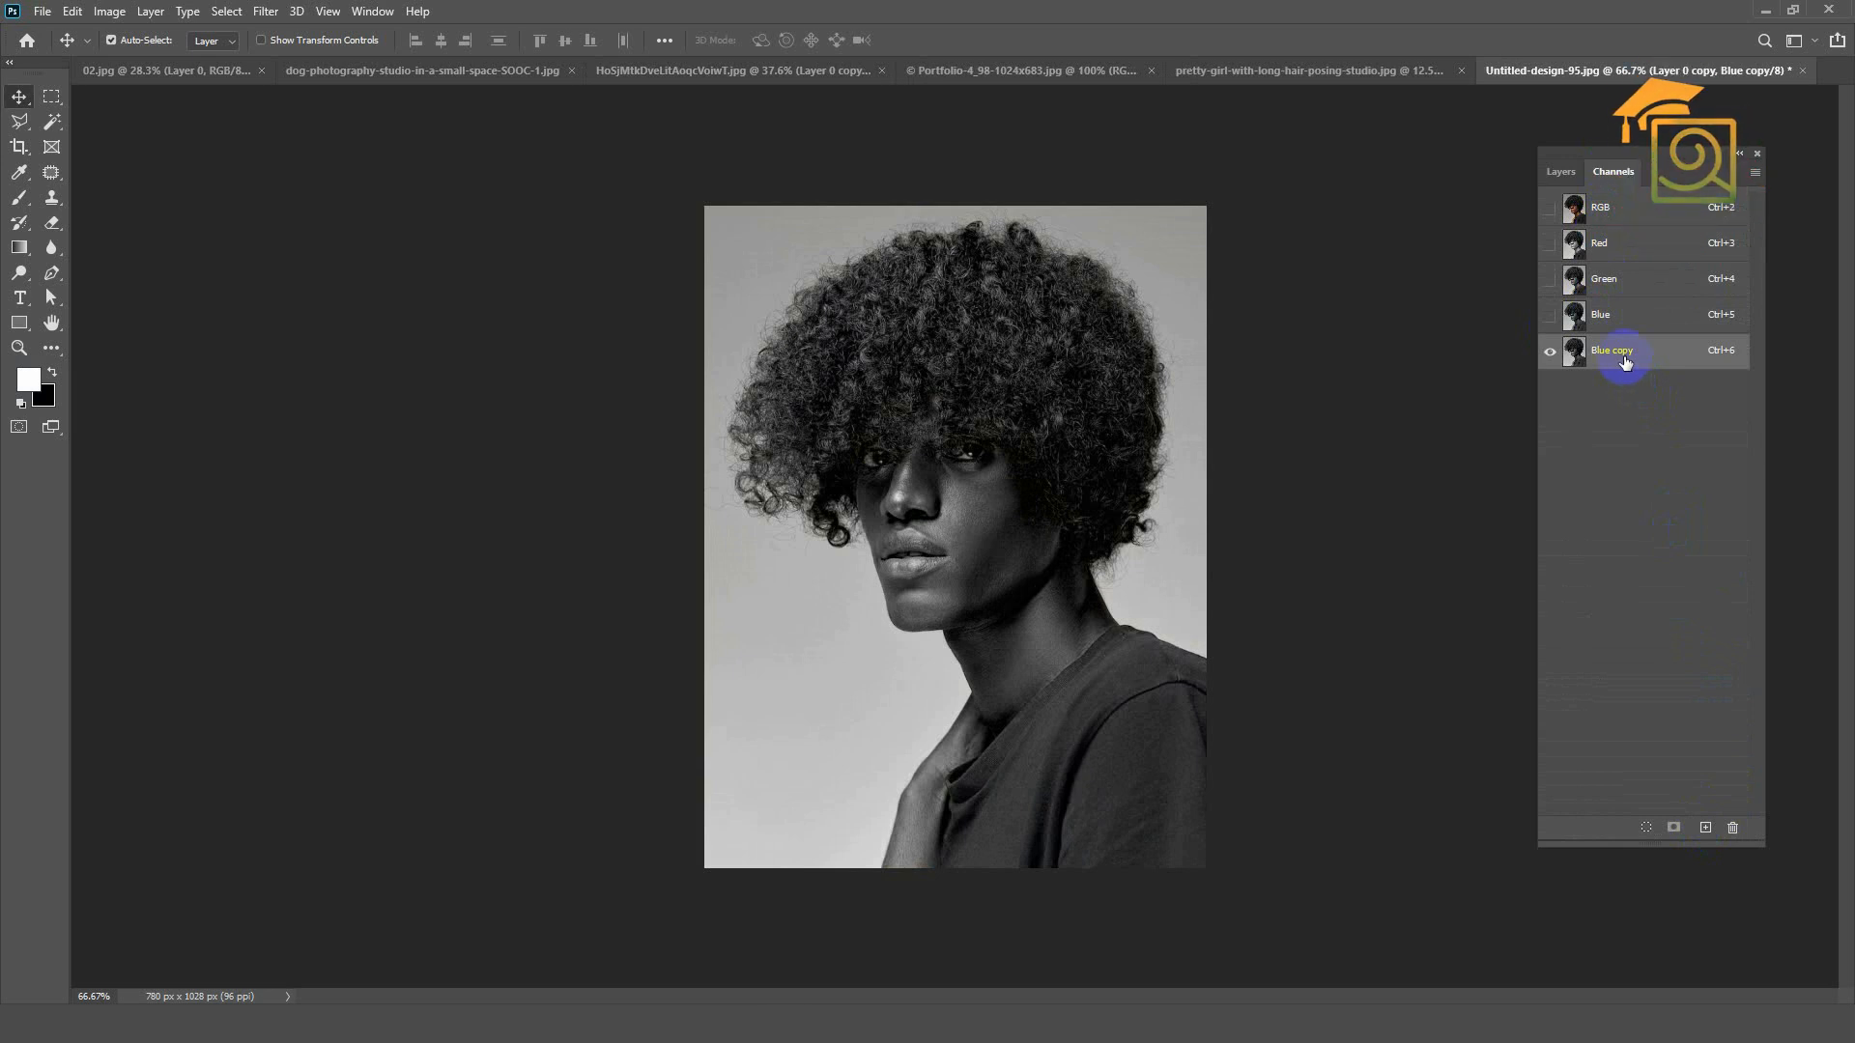
# Step: Apply Levels to the man's Blue copy channel with input values 63, 1.45 and 121
pyautogui.hotkey('ctrl', 'l')
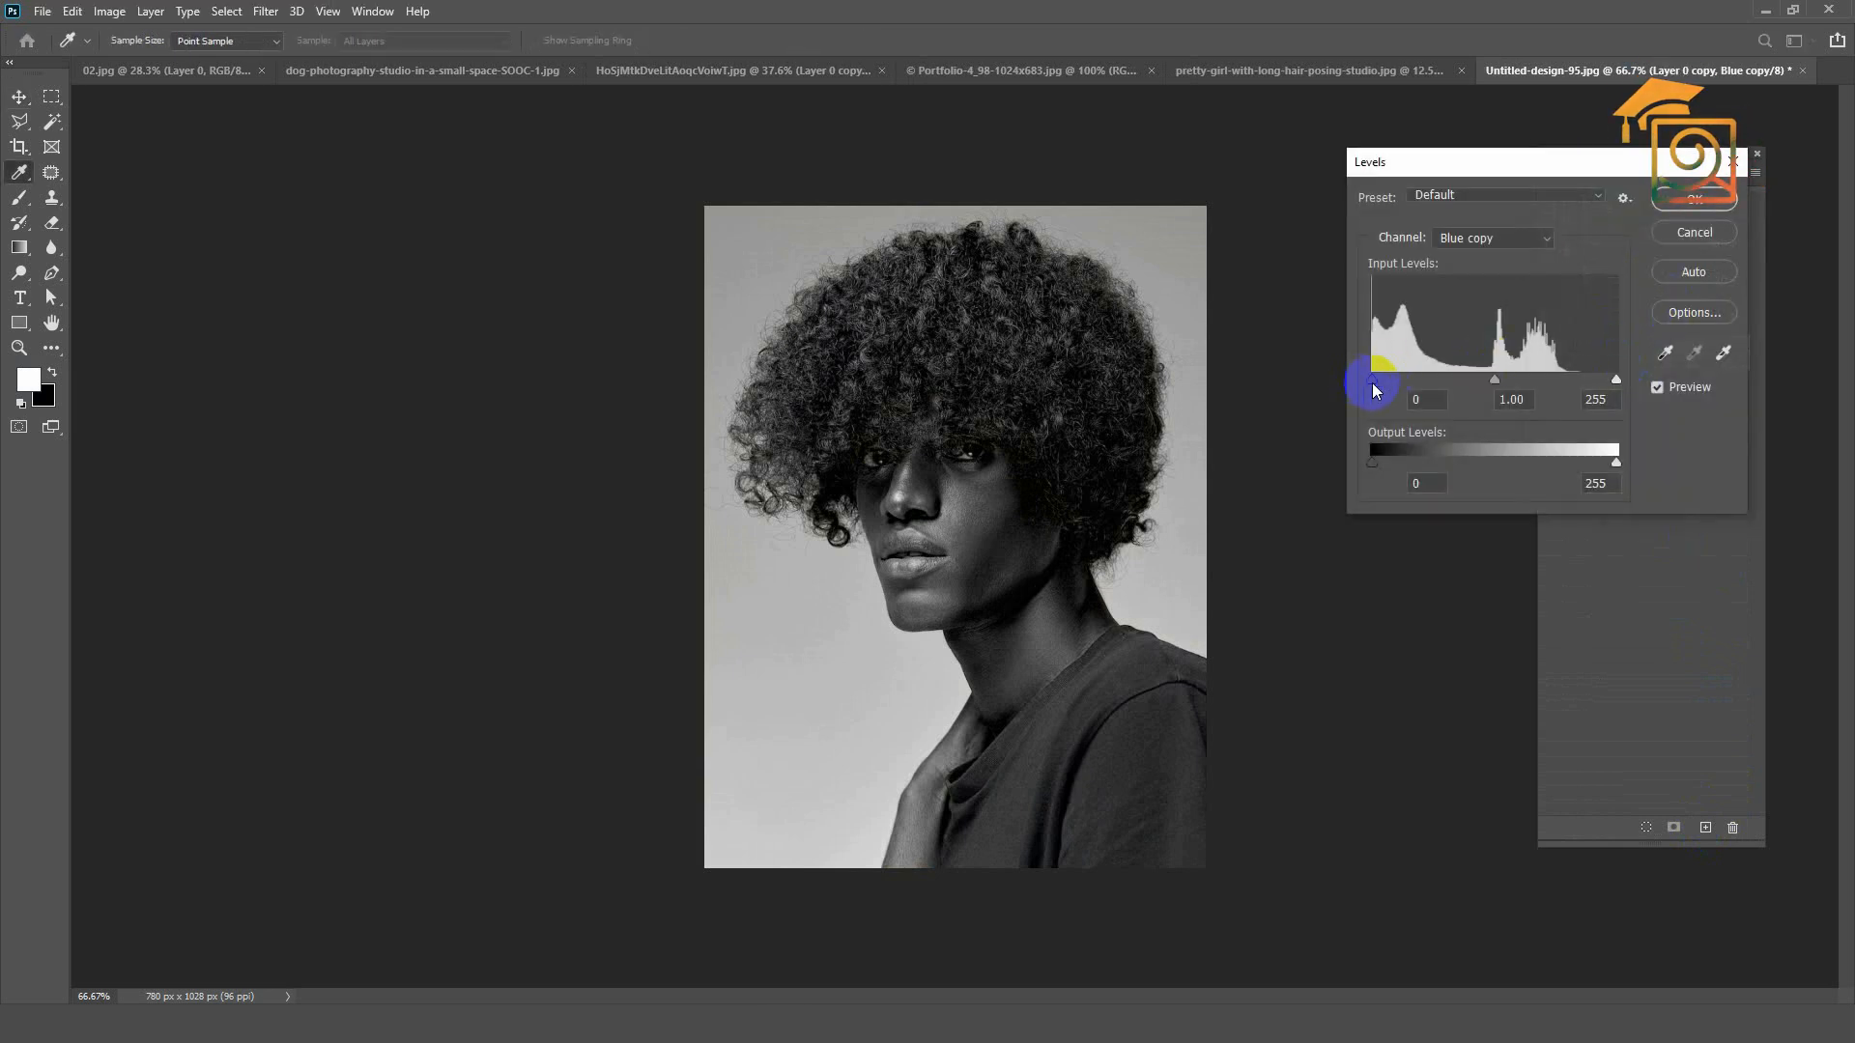
pyautogui.moveTo(1391, 390); pyautogui.dragTo(1432, 391)
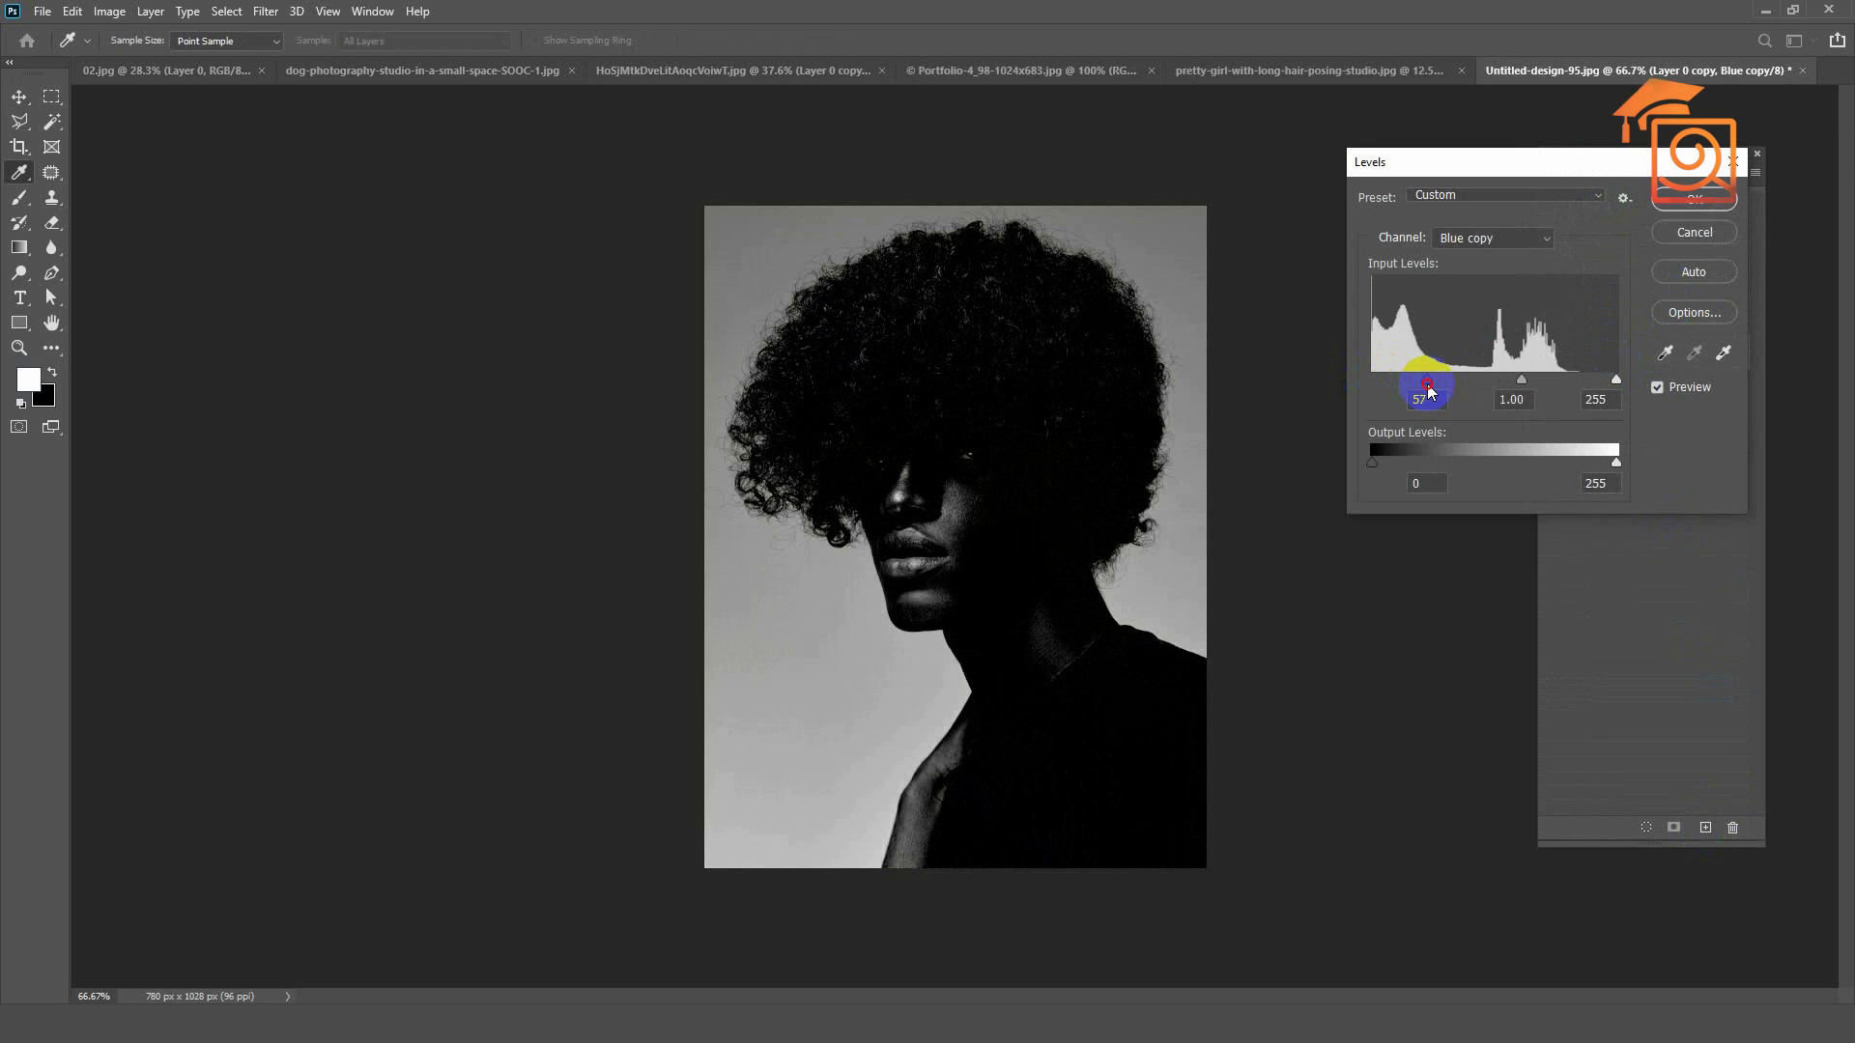
pyautogui.moveTo(1615, 379); pyautogui.dragTo(1440, 386)
pyautogui.moveTo(1504, 382); pyautogui.dragTo(1491, 385)
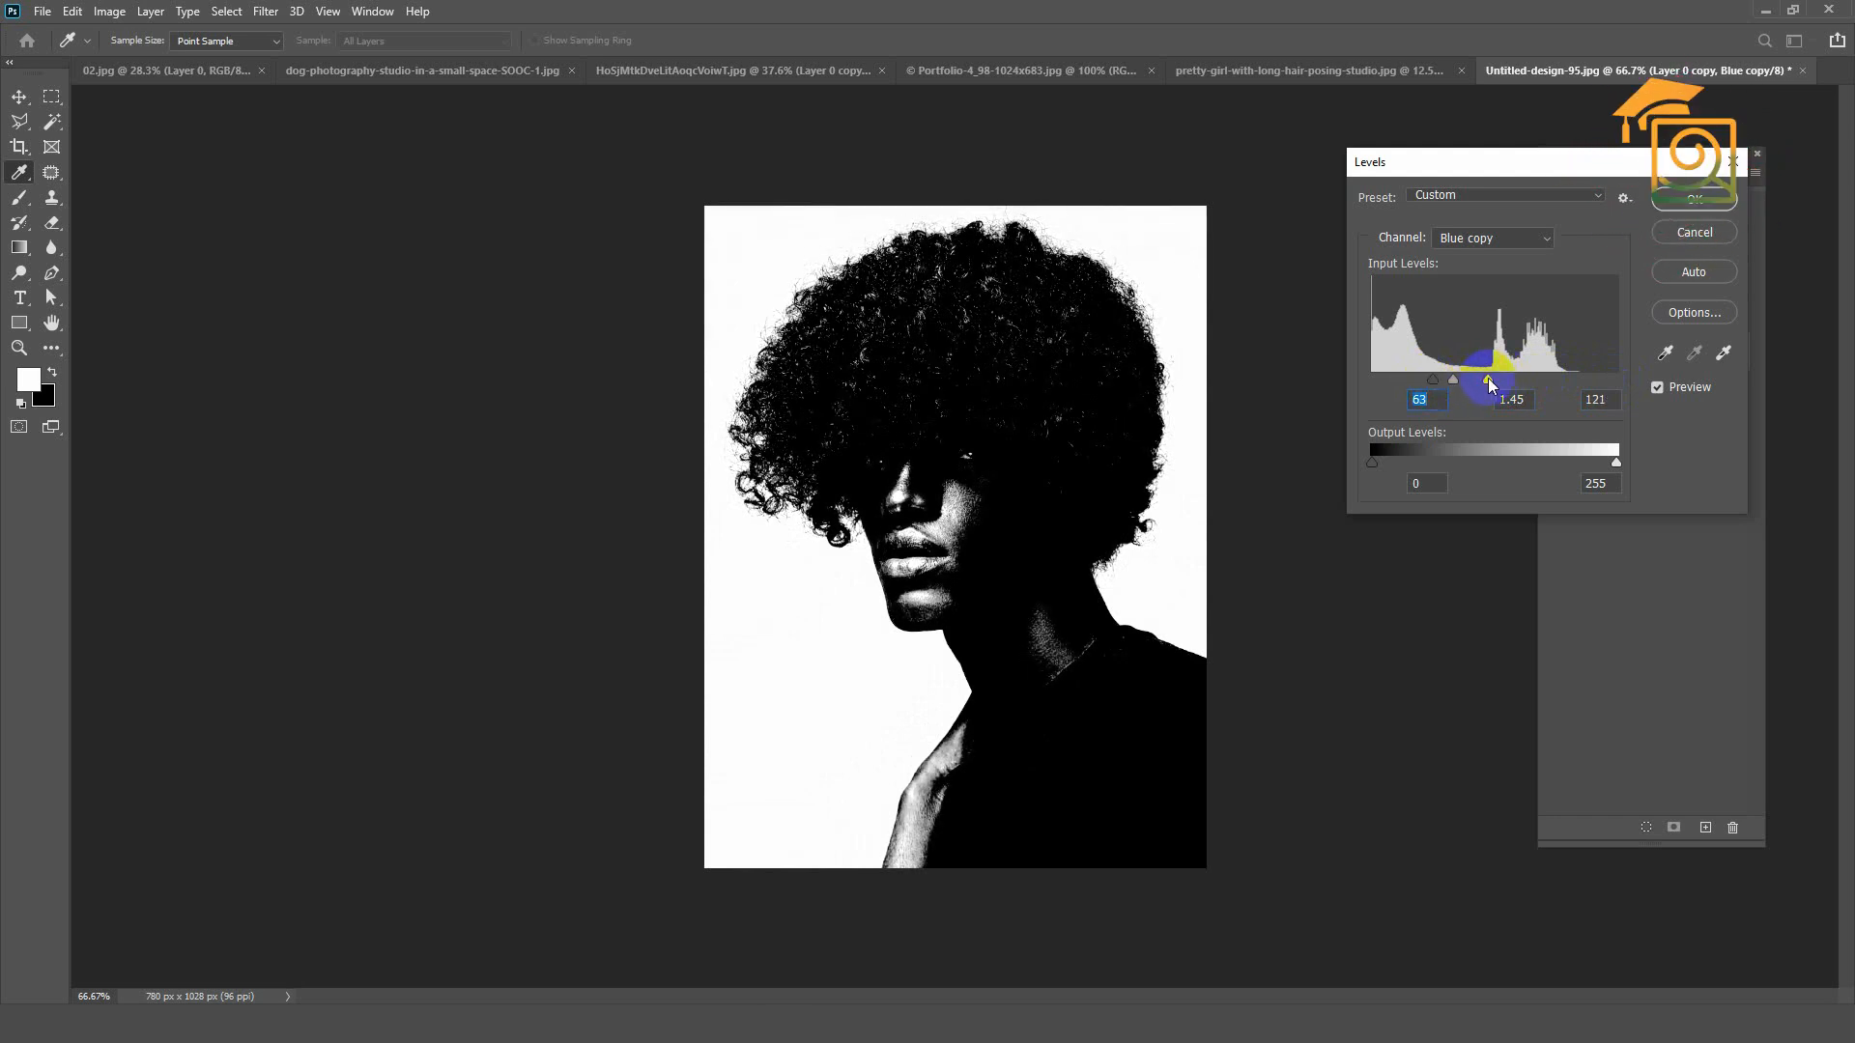
pyautogui.click(1679, 202)
# Step: Mask Layer 0 copy with a selection loaded from the Blue copy channel and invert the mask to reveal the man
pyautogui.click(1647, 828)
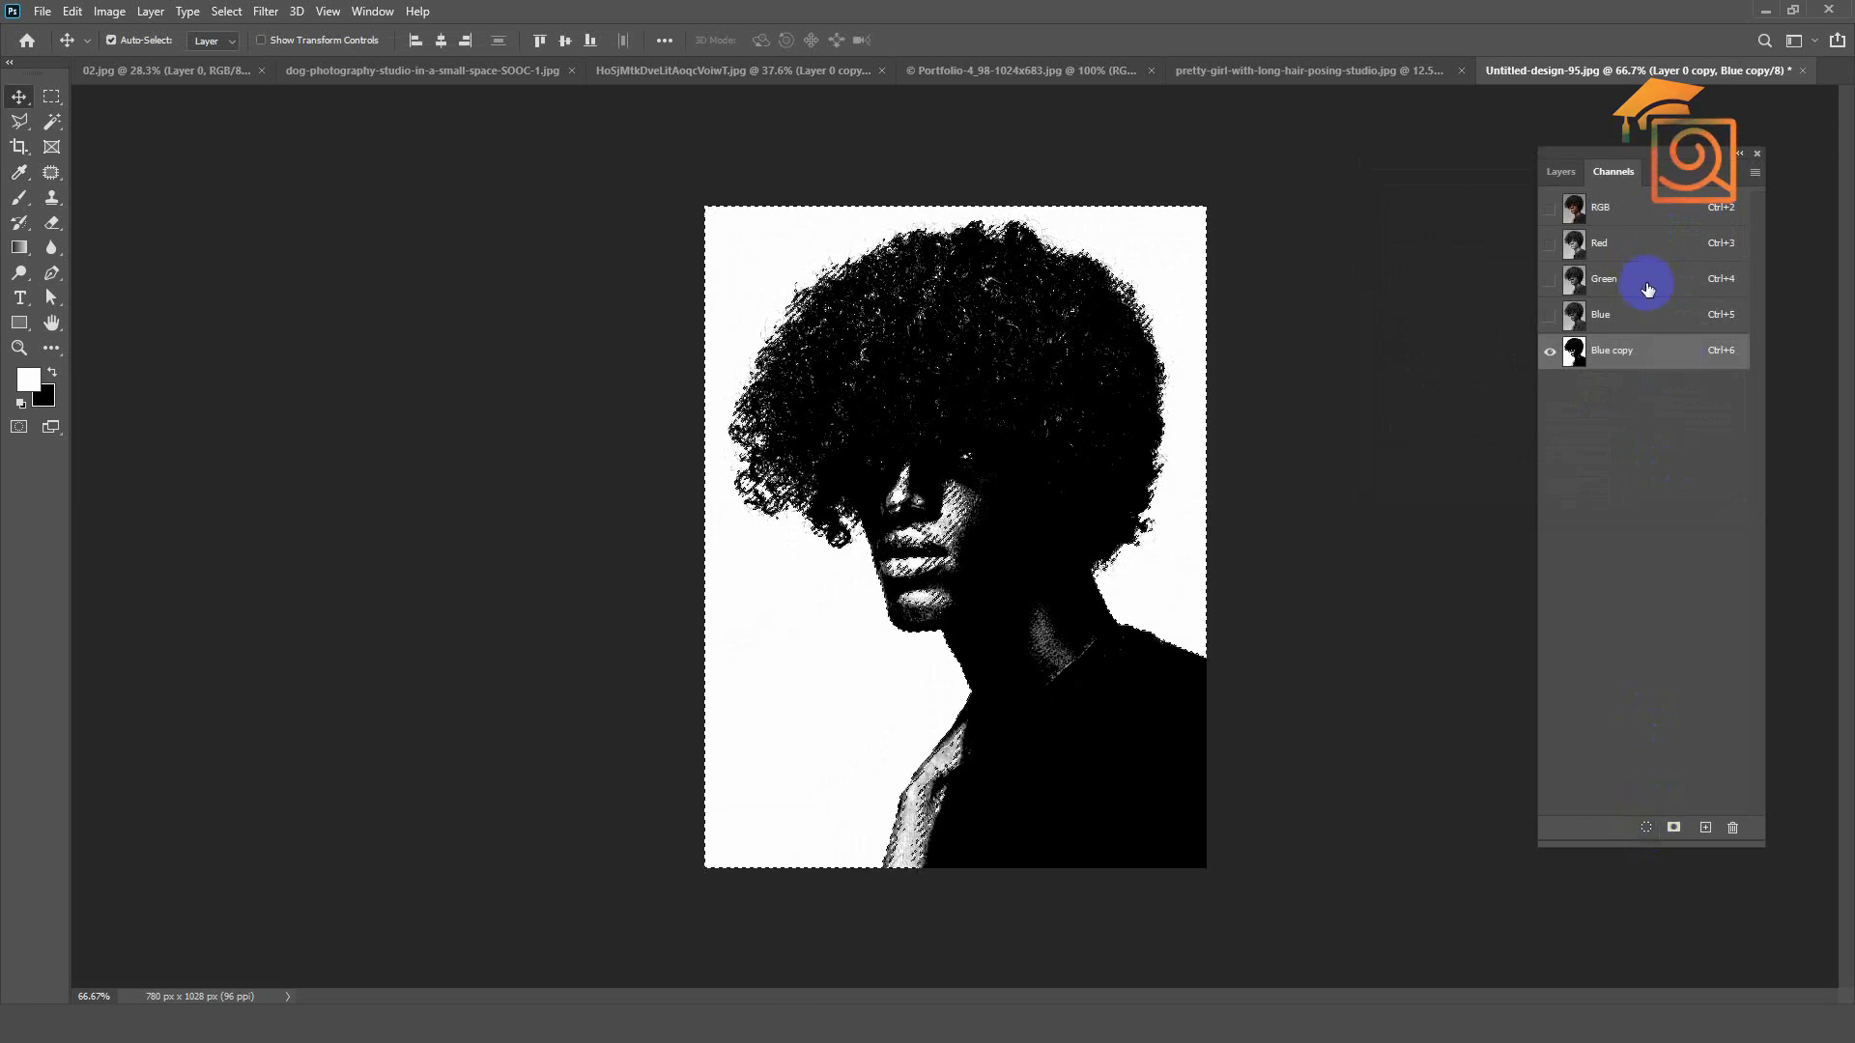
pyautogui.click(1595, 210)
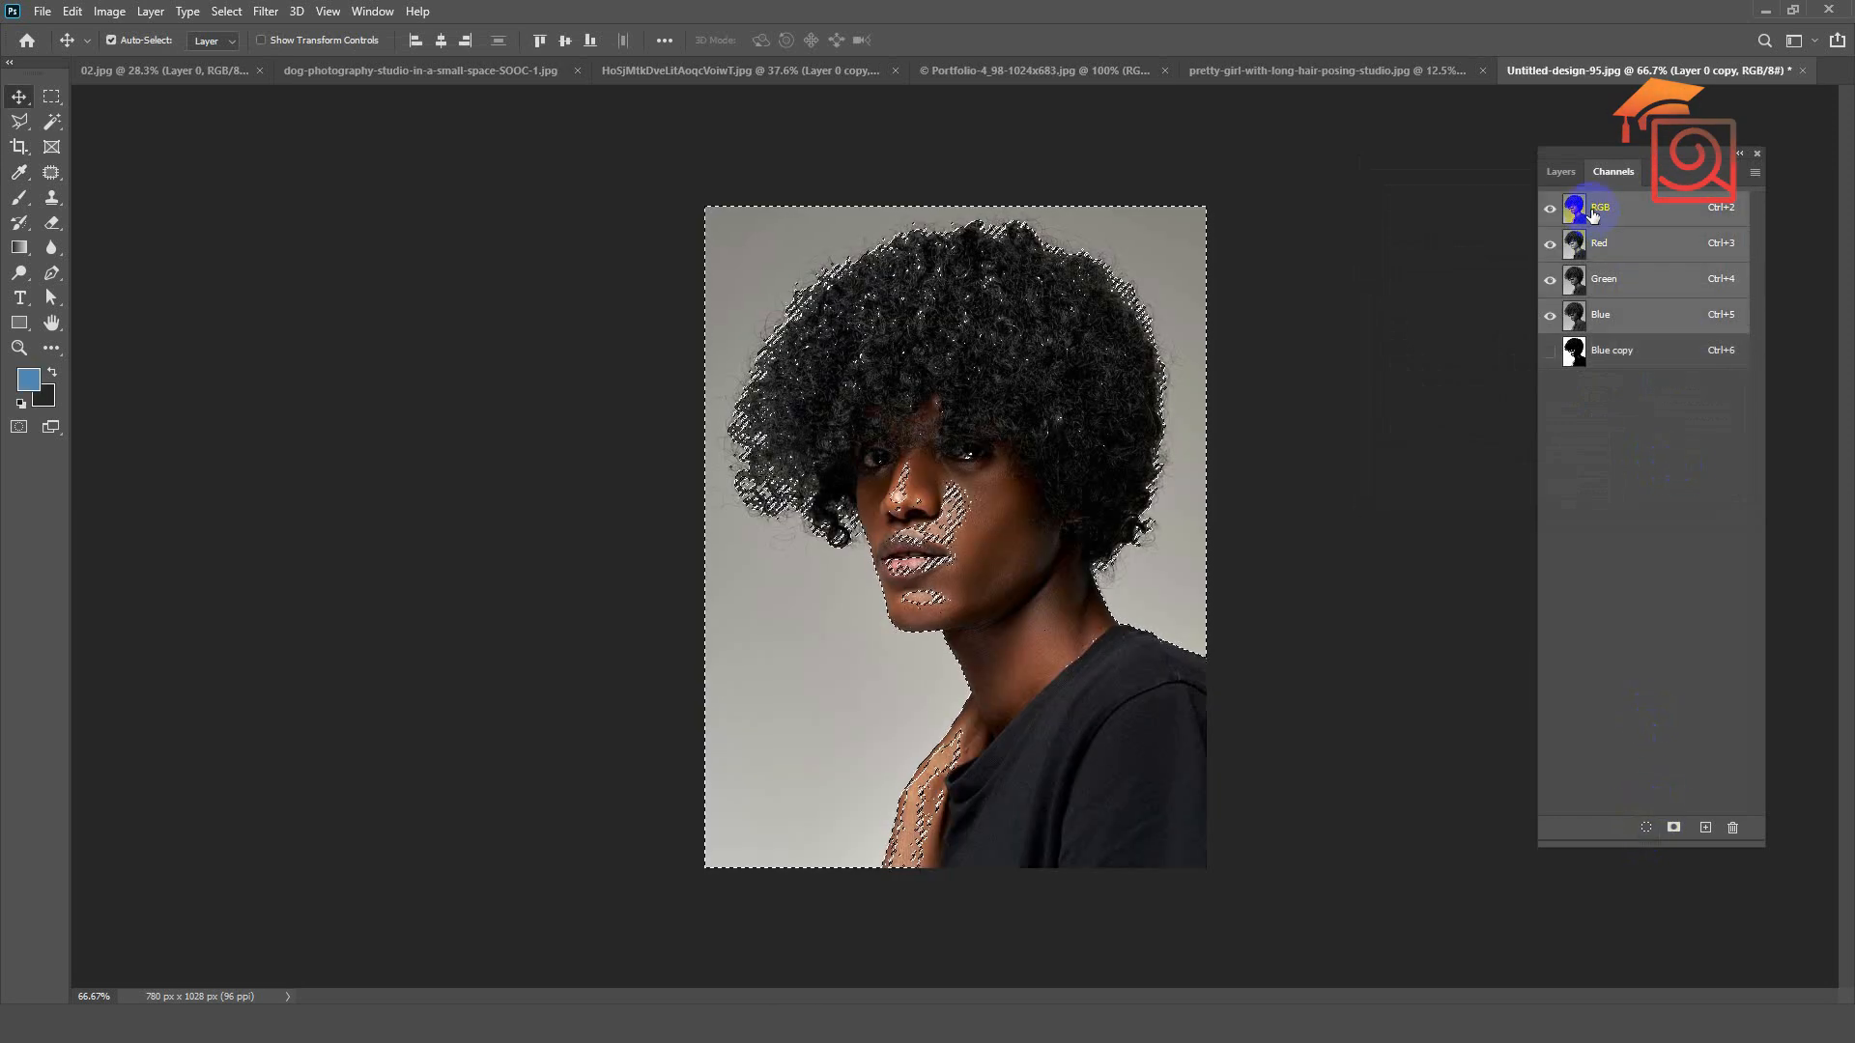
pyautogui.click(1560, 171)
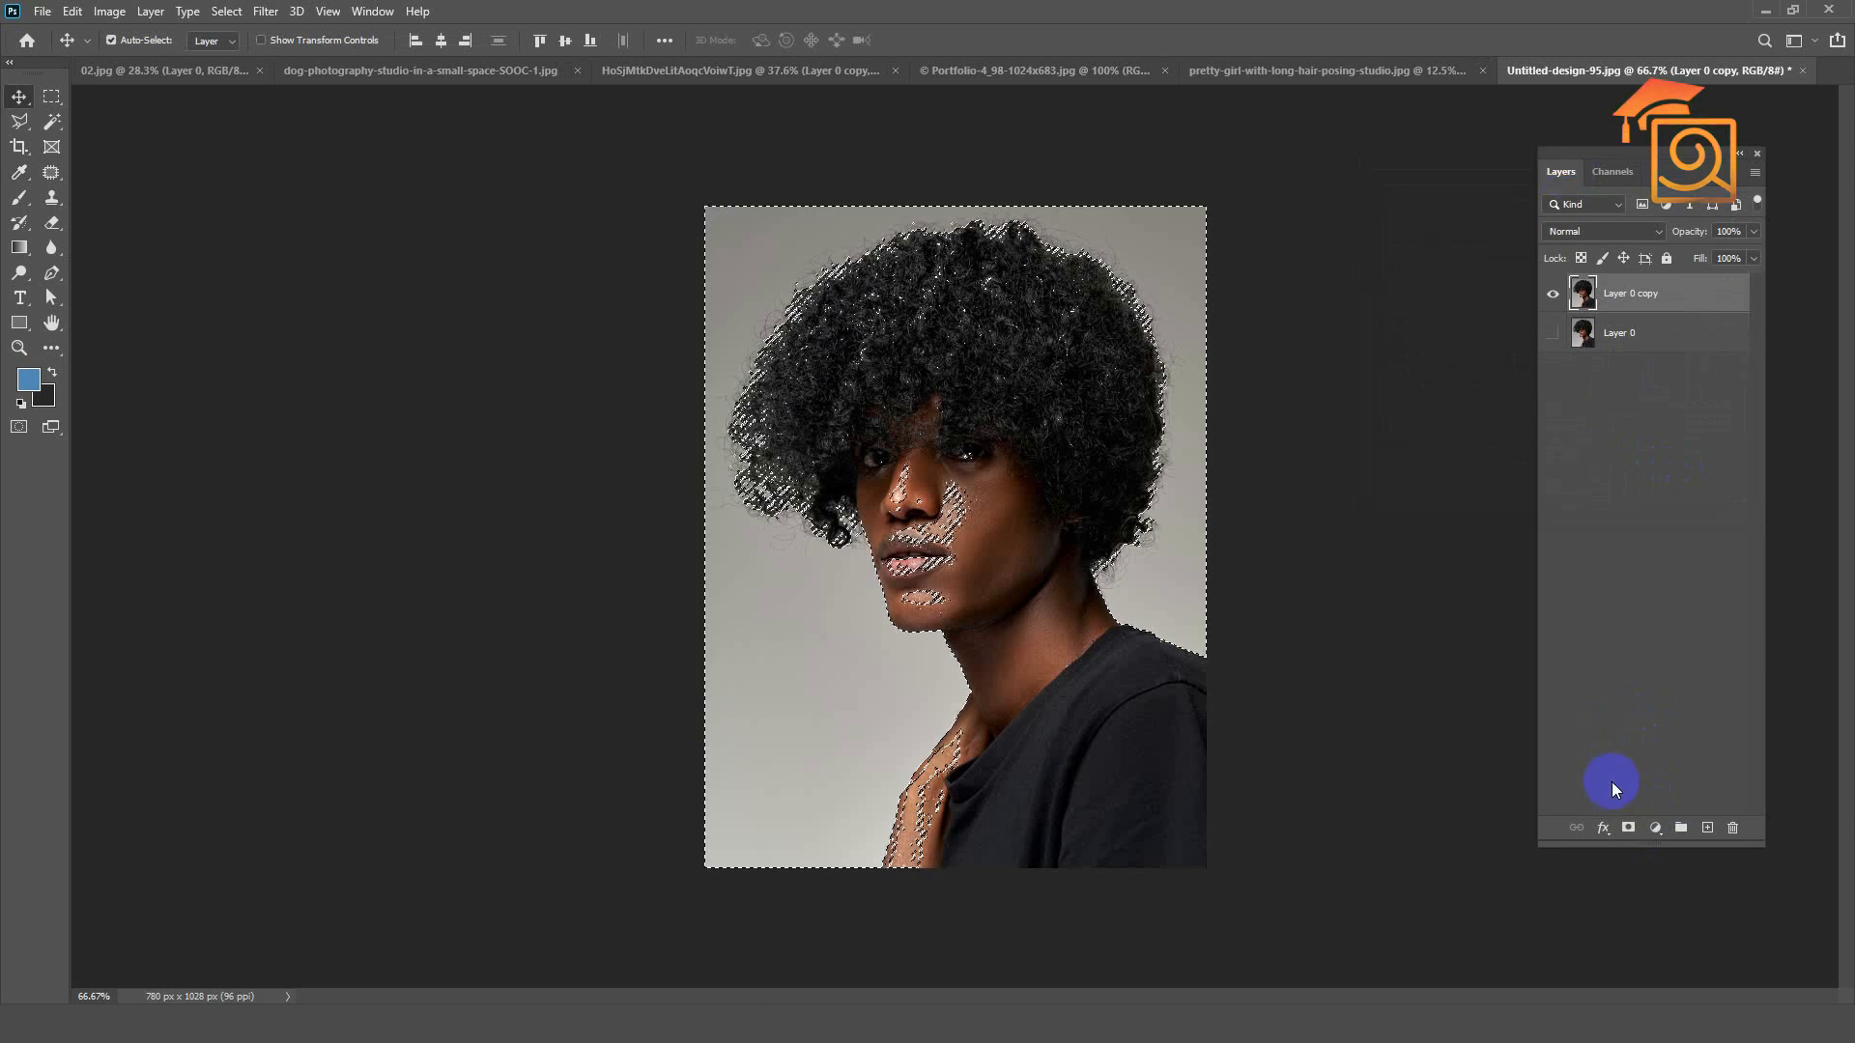
pyautogui.click(1627, 828)
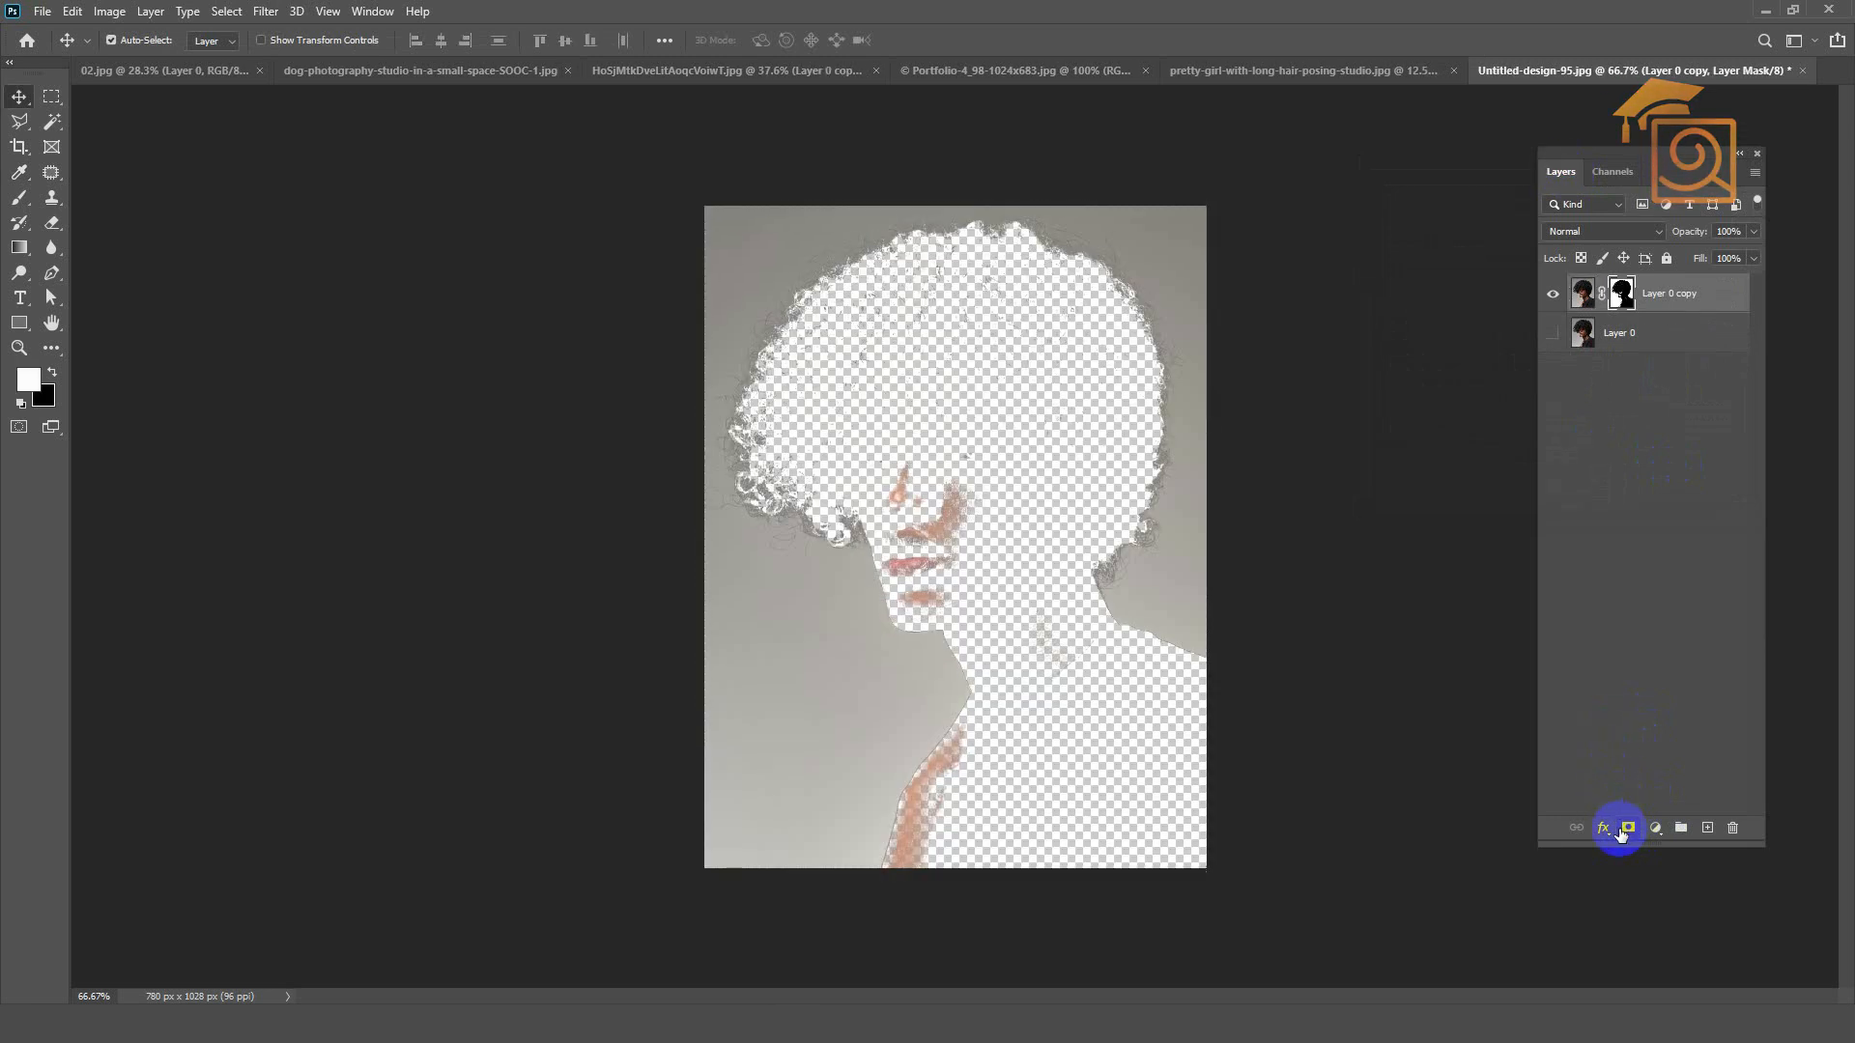
pyautogui.click(1622, 294)
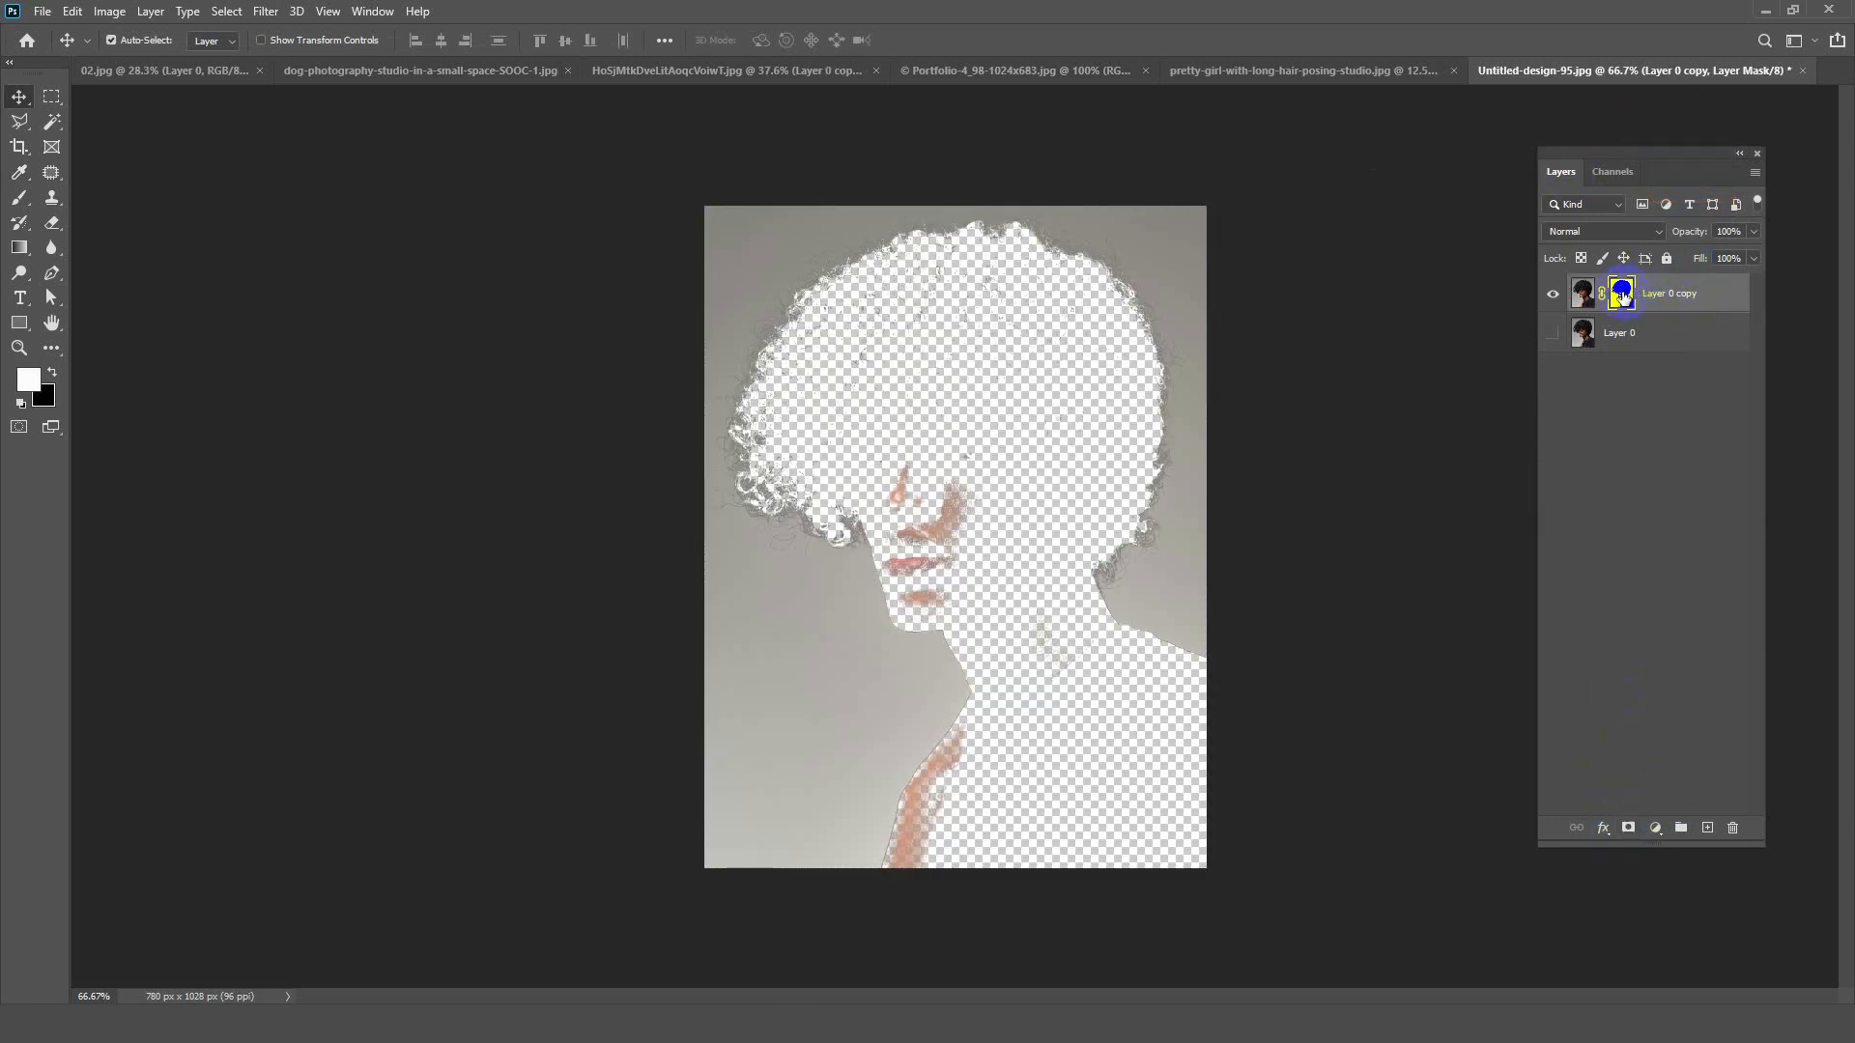
pyautogui.hotkey('ctrl', 'i')
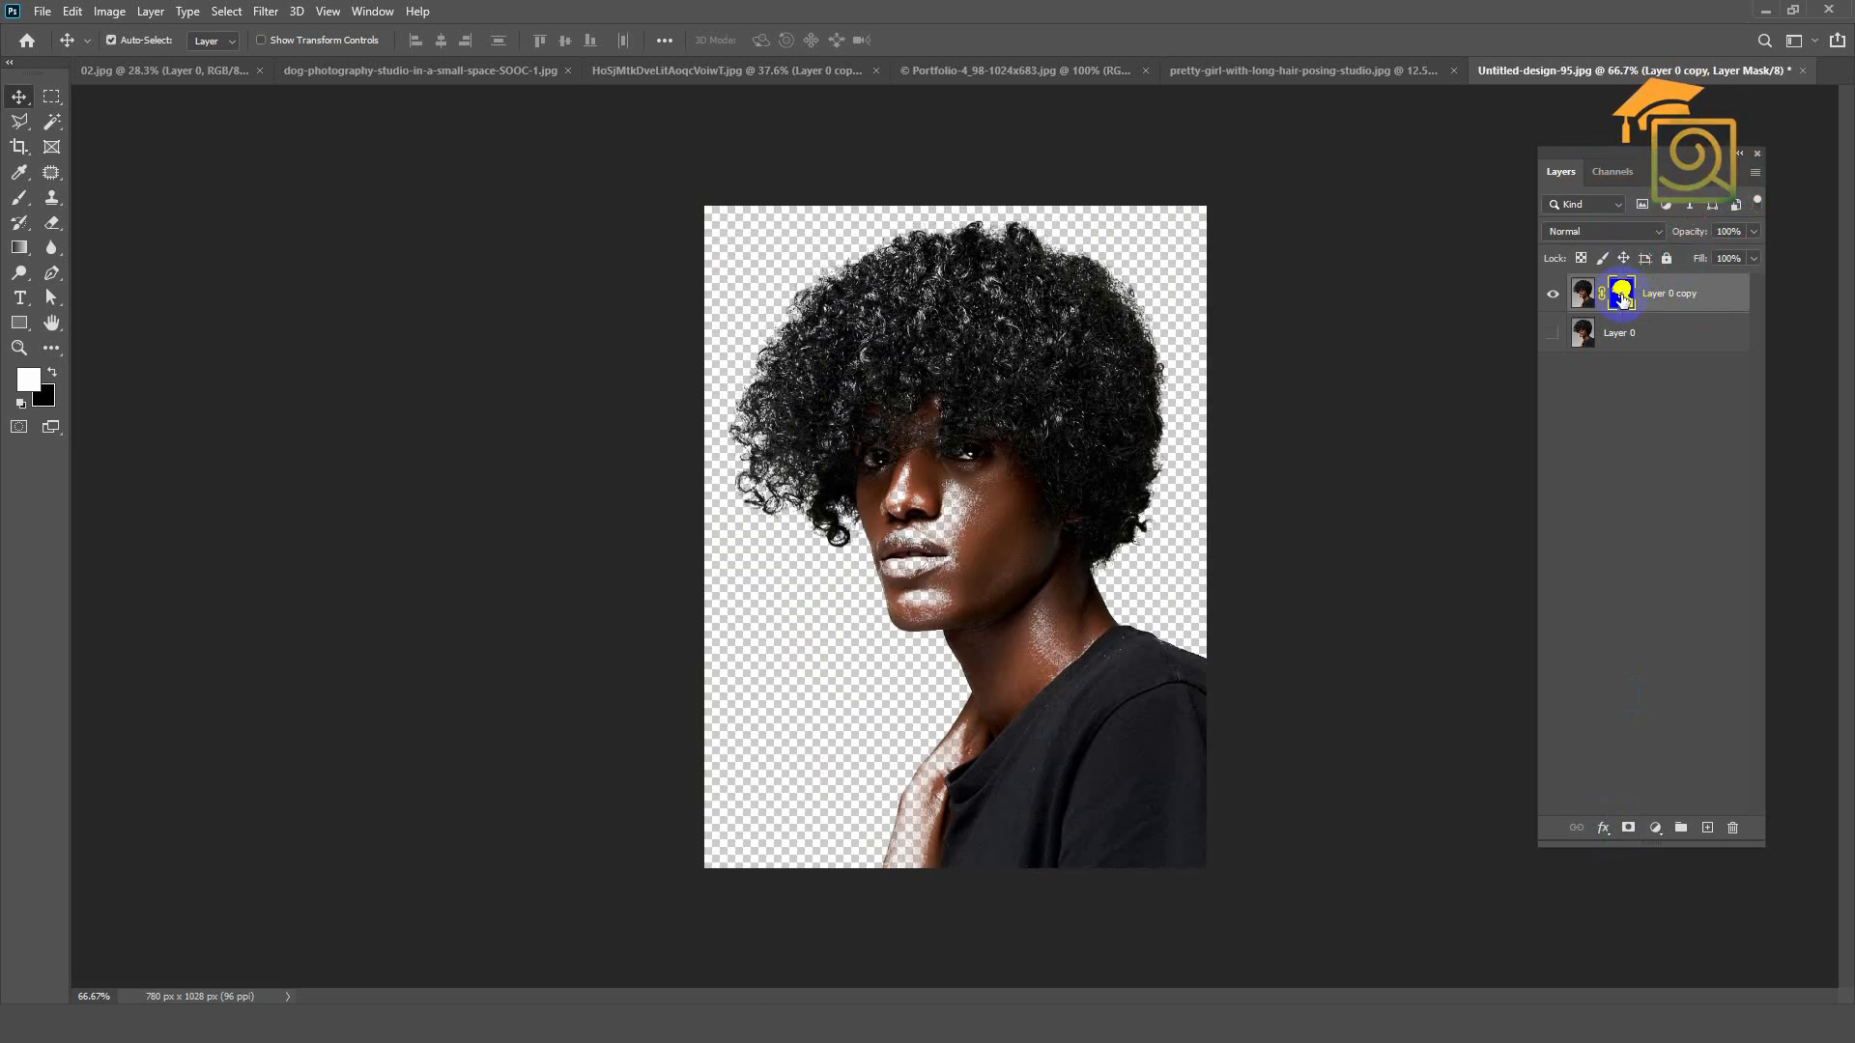
# Step: Paint white on the Layer 0 copy mask with the Brush to restore the man's face, neck, hand and inner hair
pyautogui.click(20, 200)
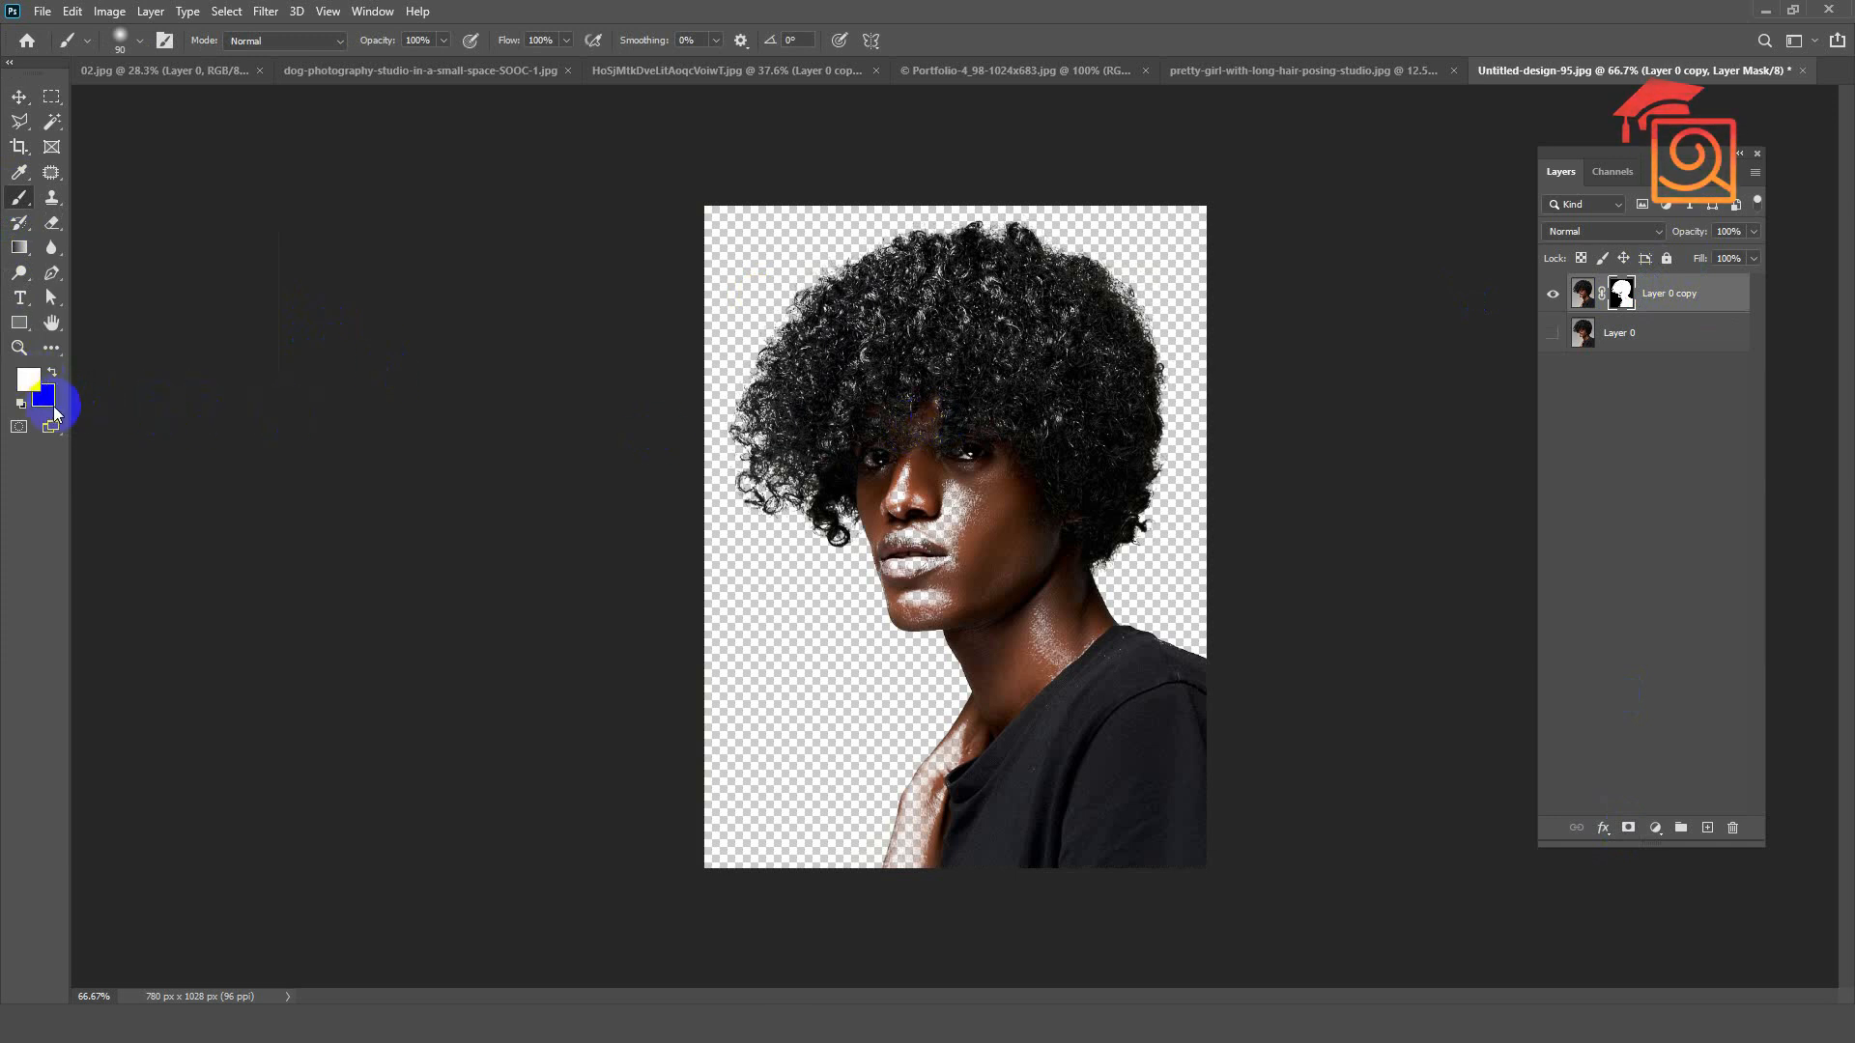
pyautogui.click(919, 384)
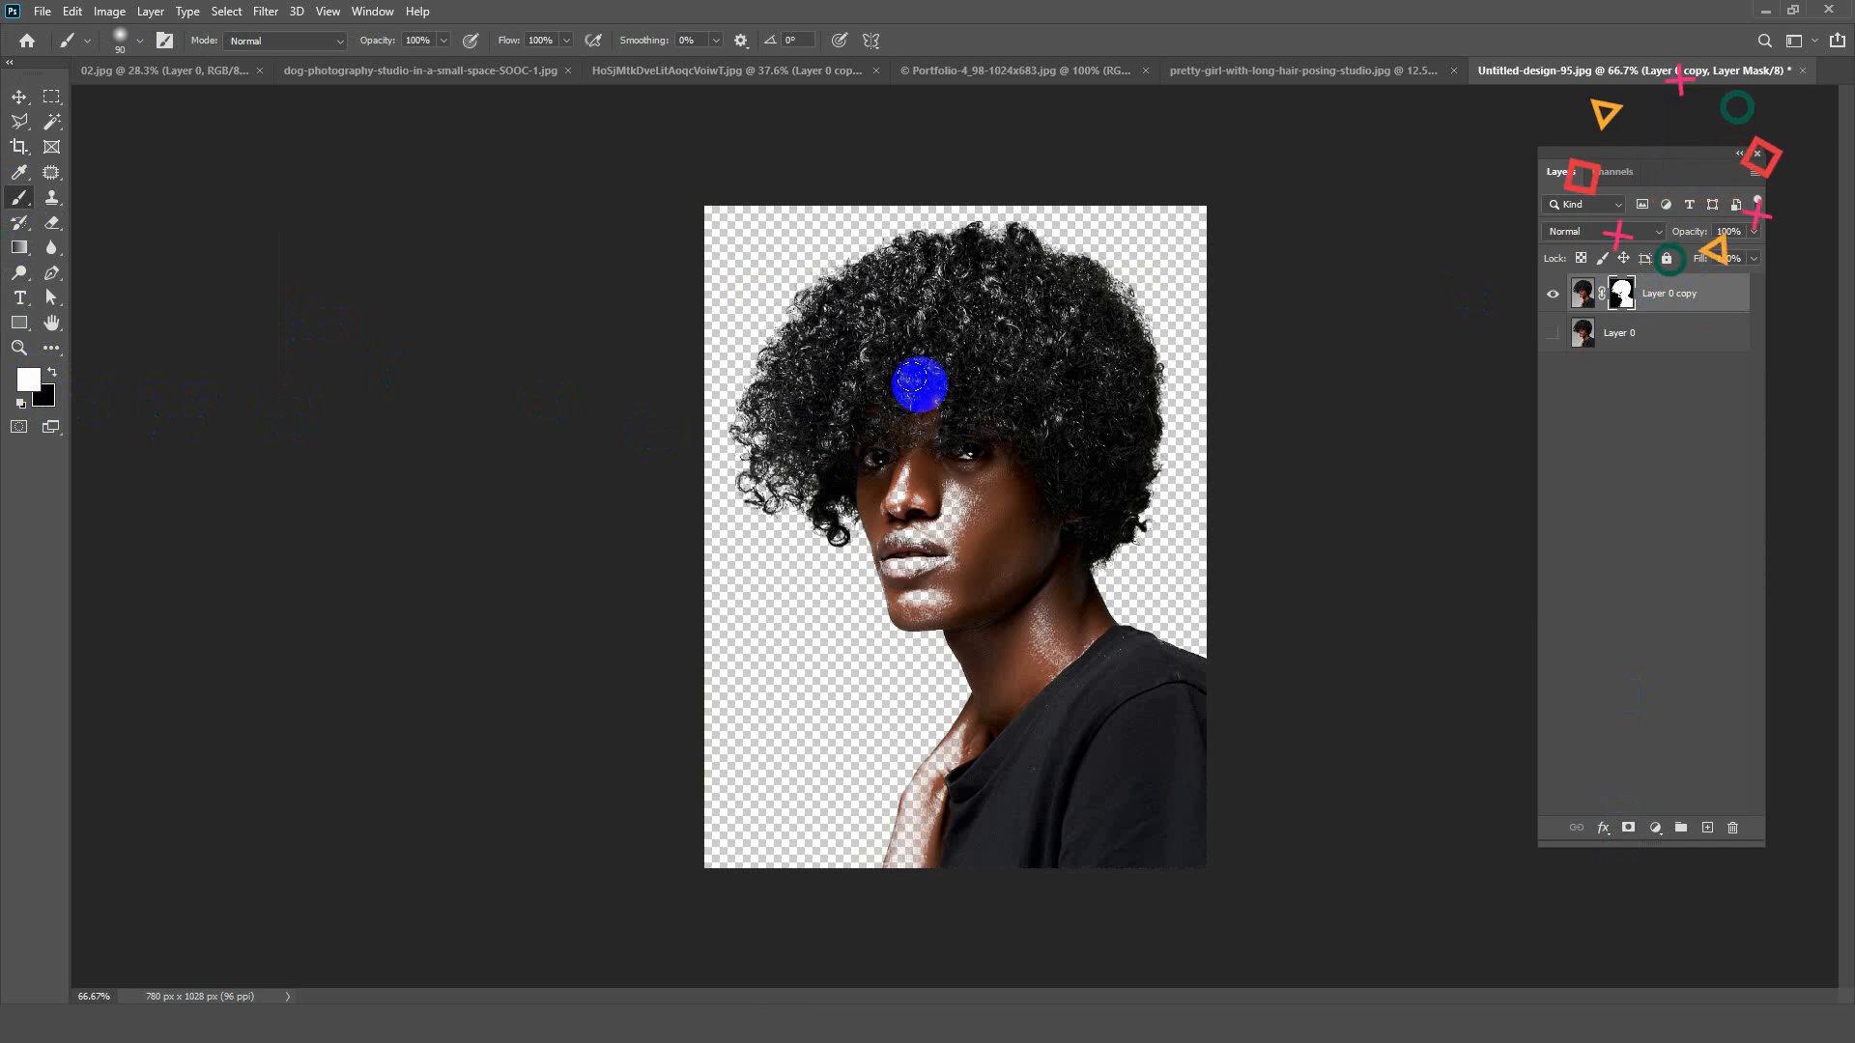
pyautogui.scroll(2, 939, 361)
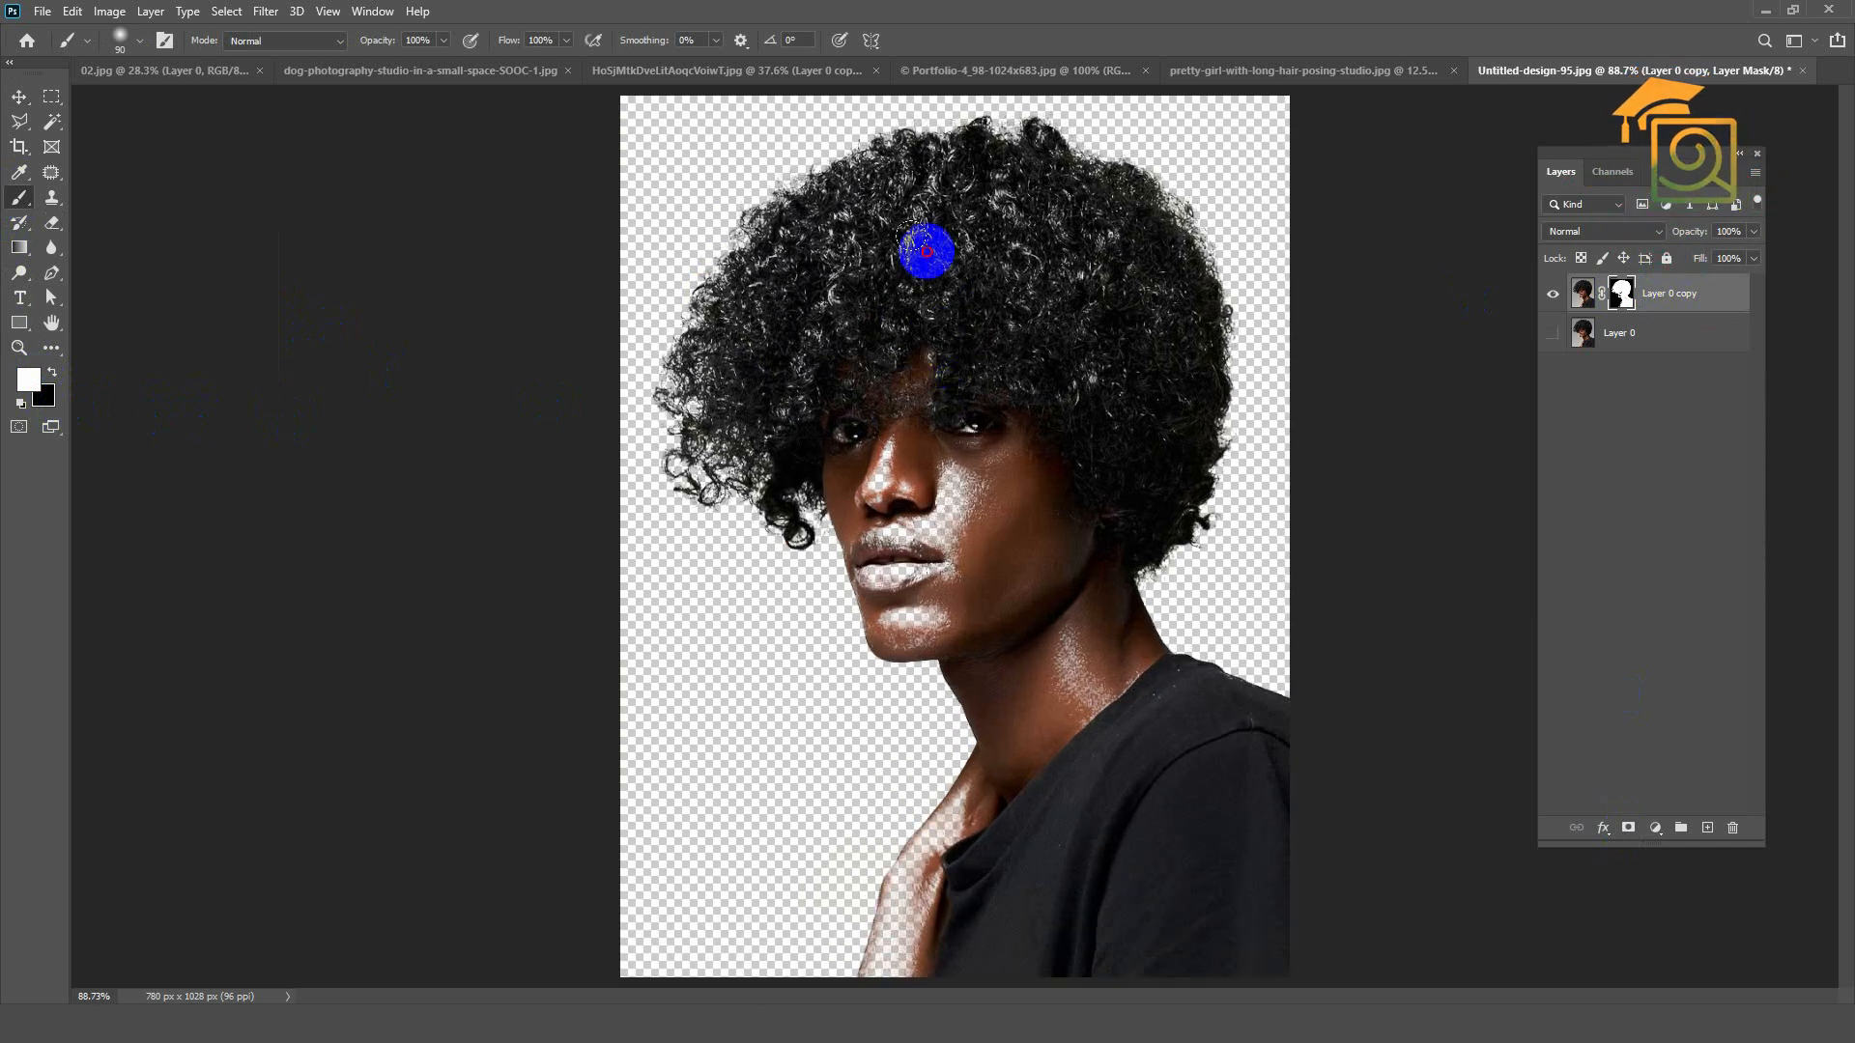
pyautogui.moveTo(935, 435)
pyautogui.mouseDown()
pyautogui.moveTo(937, 461)
pyautogui.moveTo(850, 381)
pyautogui.moveTo(863, 473)
pyautogui.moveTo(893, 498)
pyautogui.moveTo(893, 574)
pyautogui.mouseUp()
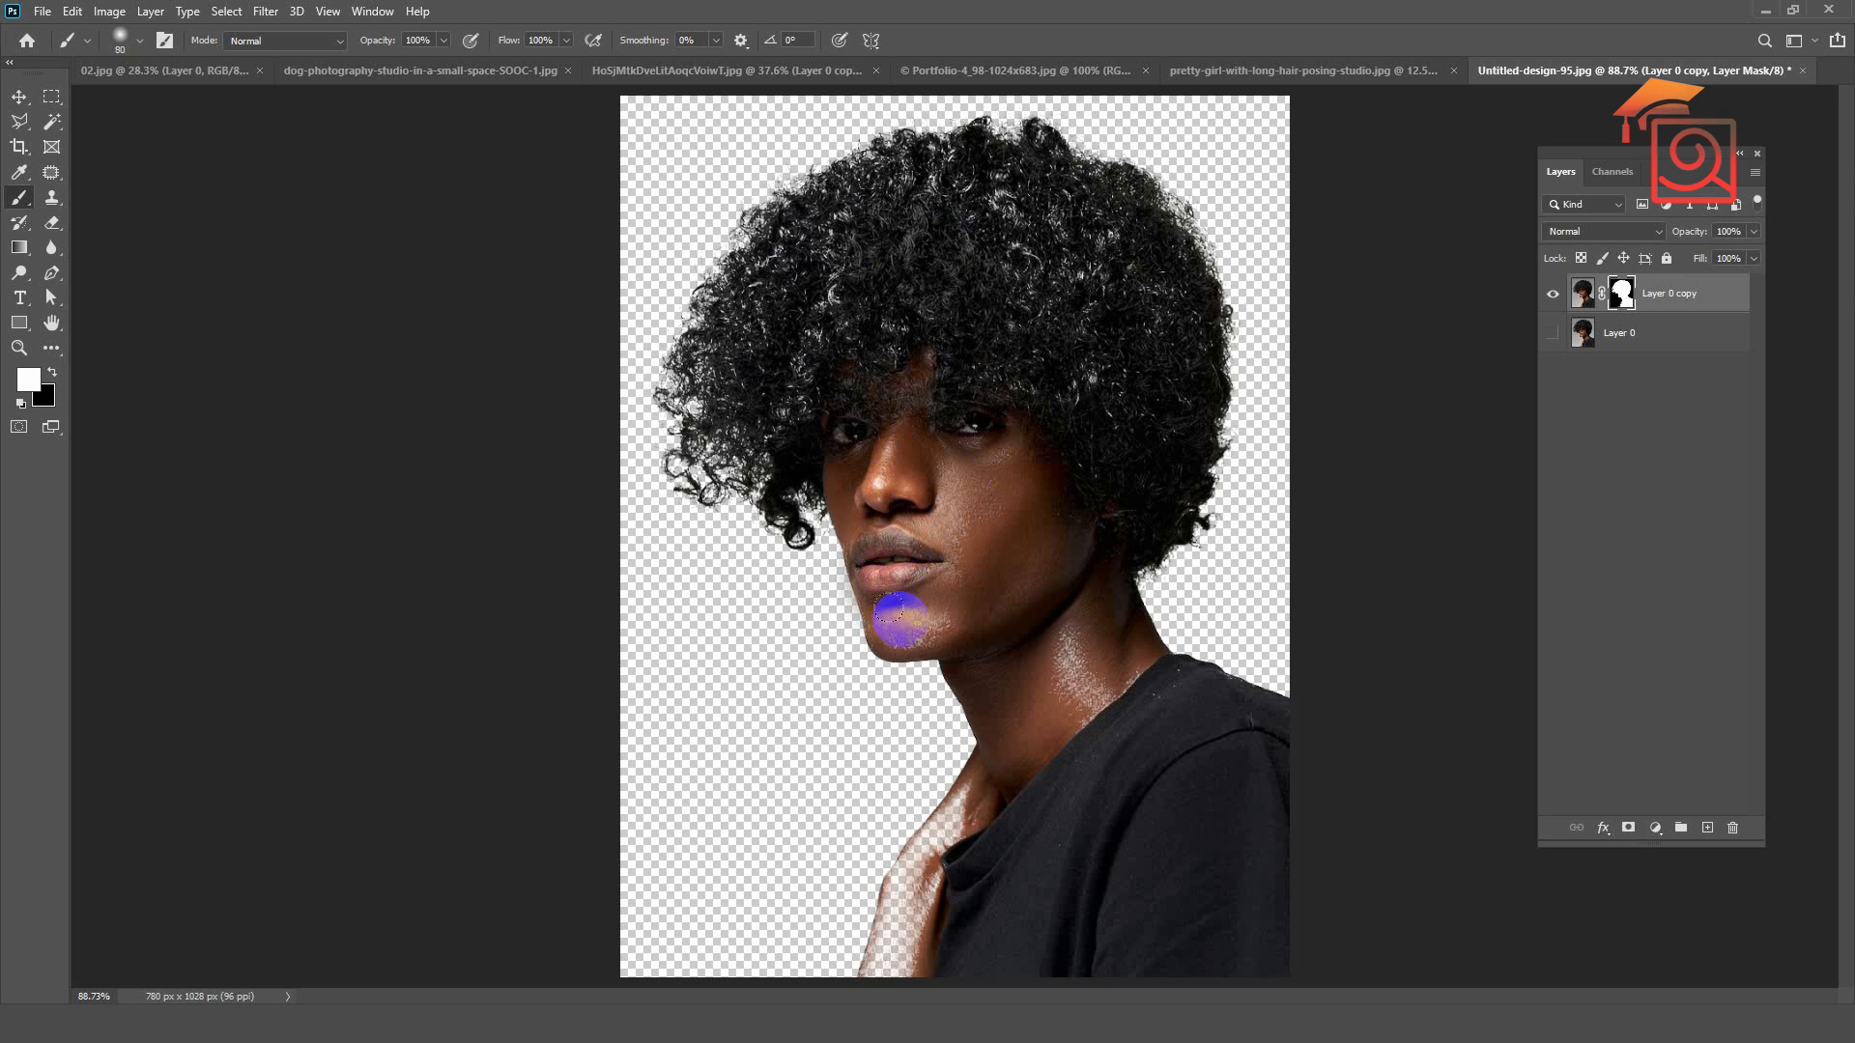
pyautogui.moveTo(885, 624)
pyautogui.mouseDown()
pyautogui.moveTo(940, 626)
pyautogui.moveTo(921, 522)
pyautogui.moveTo(934, 580)
pyautogui.moveTo(1014, 606)
pyautogui.moveTo(1078, 682)
pyautogui.moveTo(1050, 638)
pyautogui.moveTo(1145, 706)
pyautogui.moveTo(1168, 700)
pyautogui.moveTo(1134, 681)
pyautogui.moveTo(1247, 725)
pyautogui.moveTo(1039, 820)
pyautogui.moveTo(985, 789)
pyautogui.moveTo(903, 882)
pyautogui.moveTo(880, 952)
pyautogui.moveTo(934, 849)
pyautogui.mouseUp()
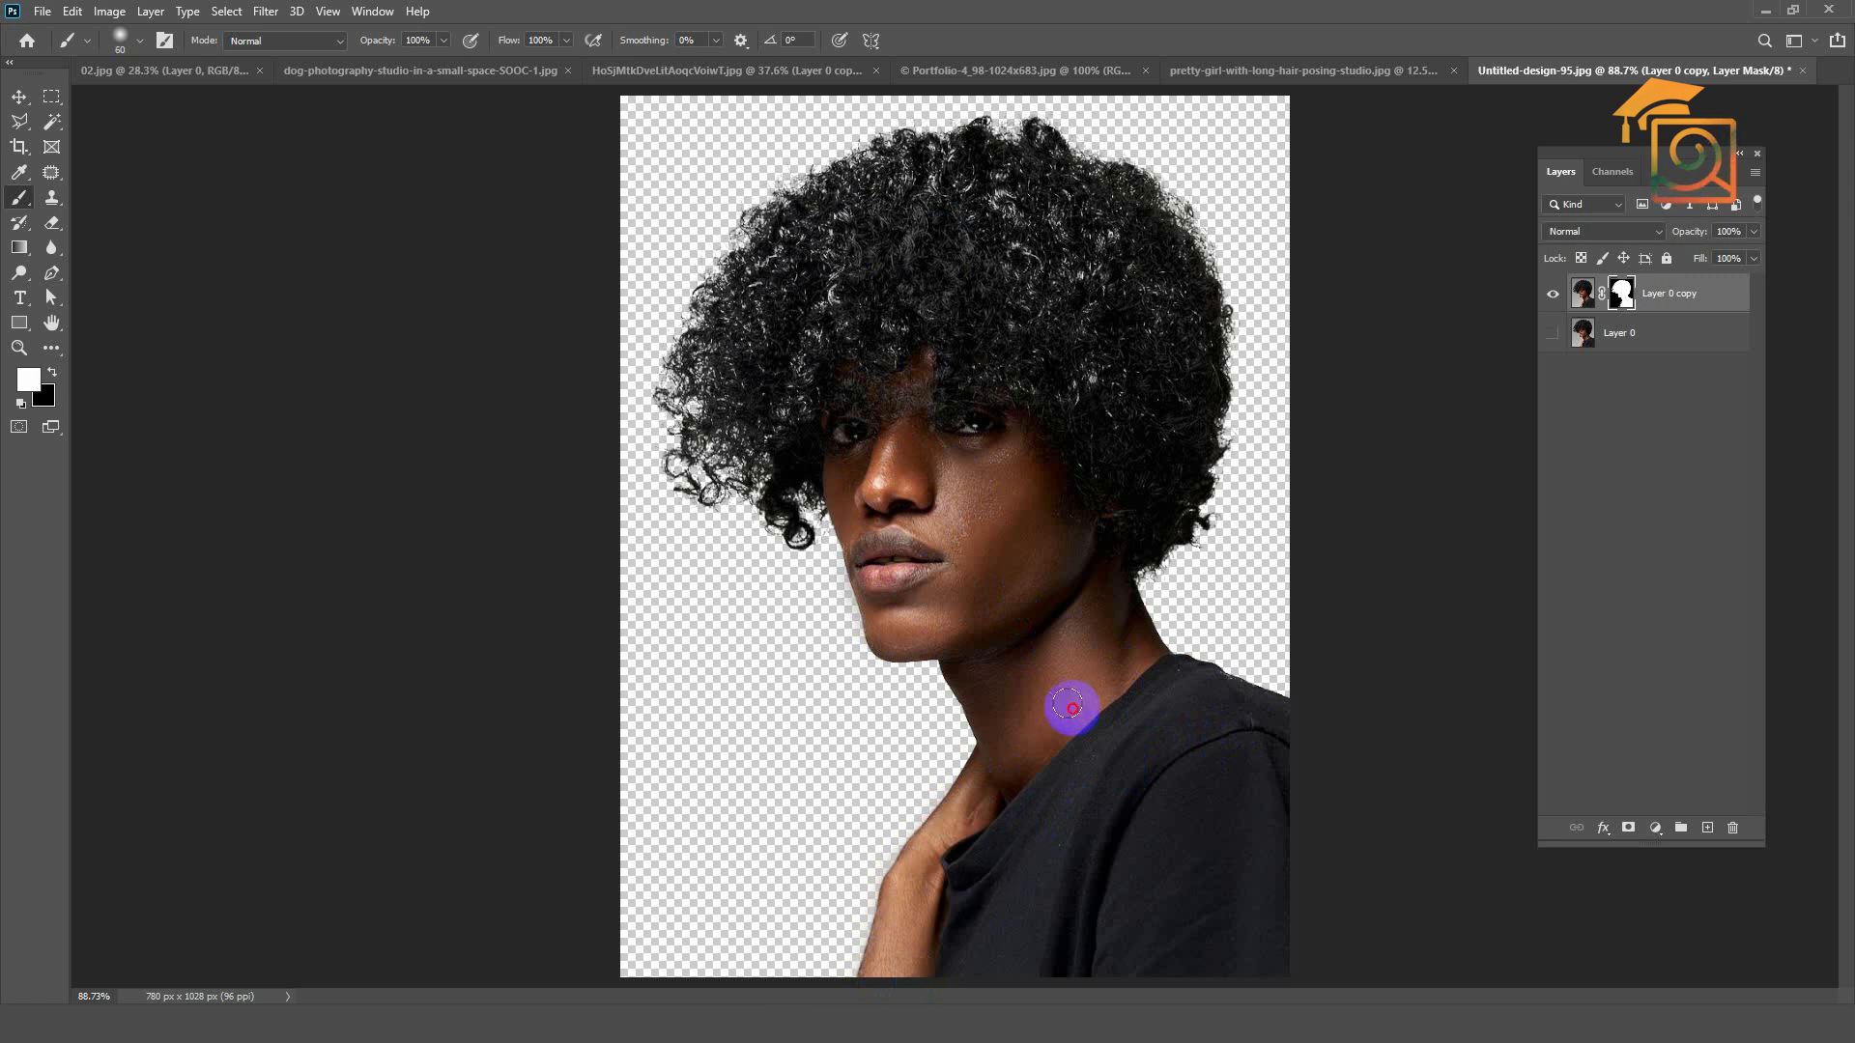
pyautogui.press(']')
pyautogui.press(']')
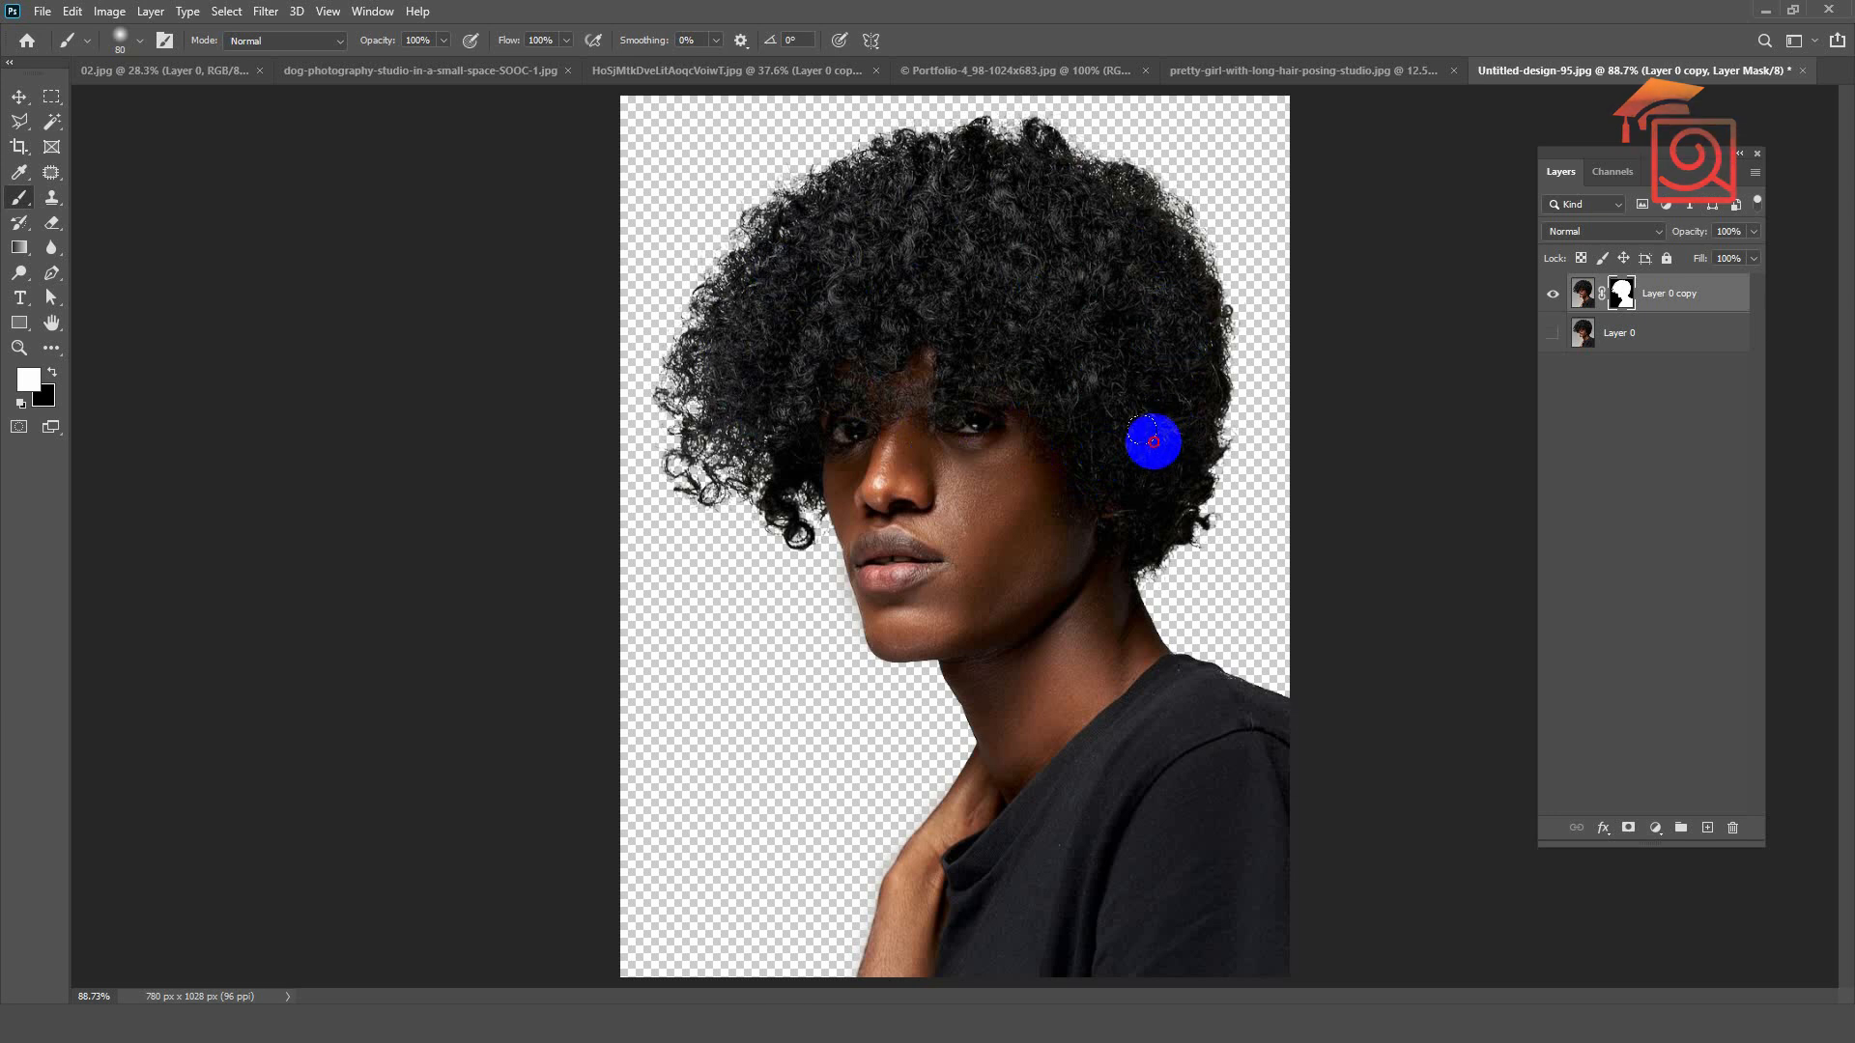
# Step: Double the canvas width to 1560 pixels and move the man's cutout to the right half of the canvas
pyautogui.scroll(-2, 1033, 390)
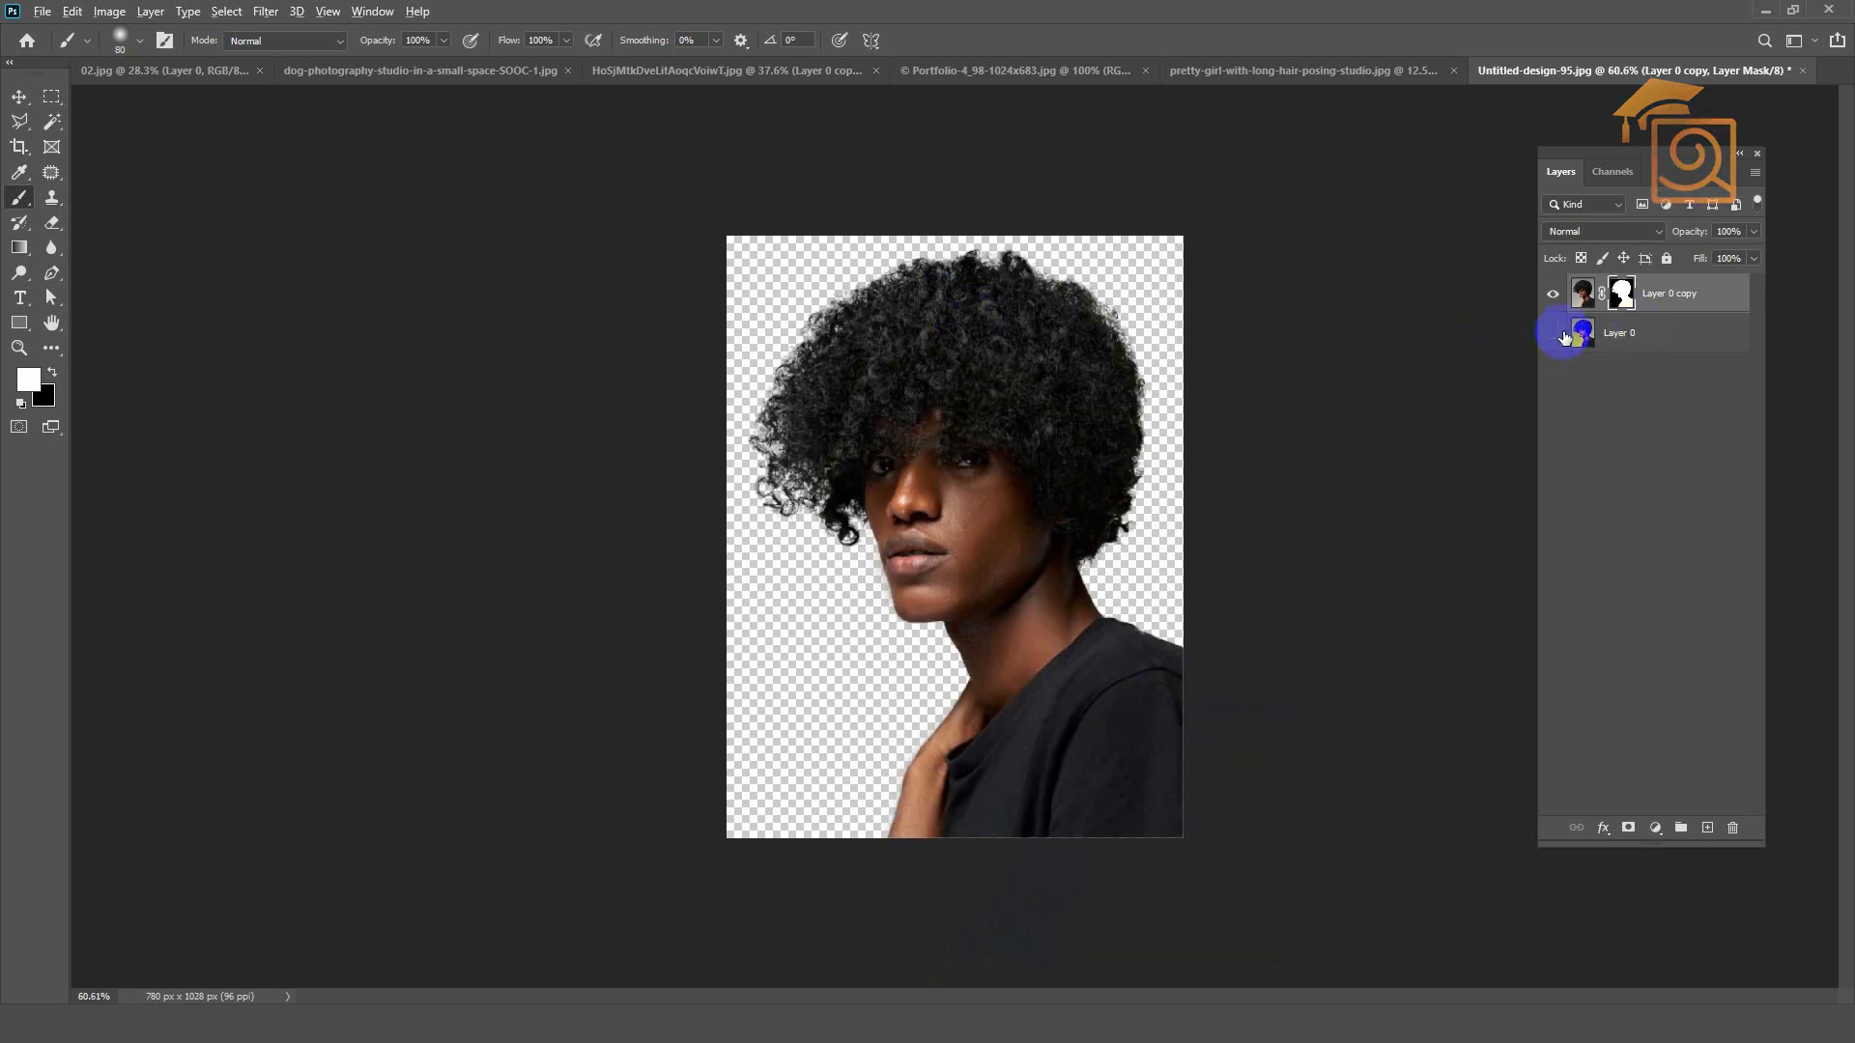
pyautogui.hotkey('ctrl', 'alt', 'c')
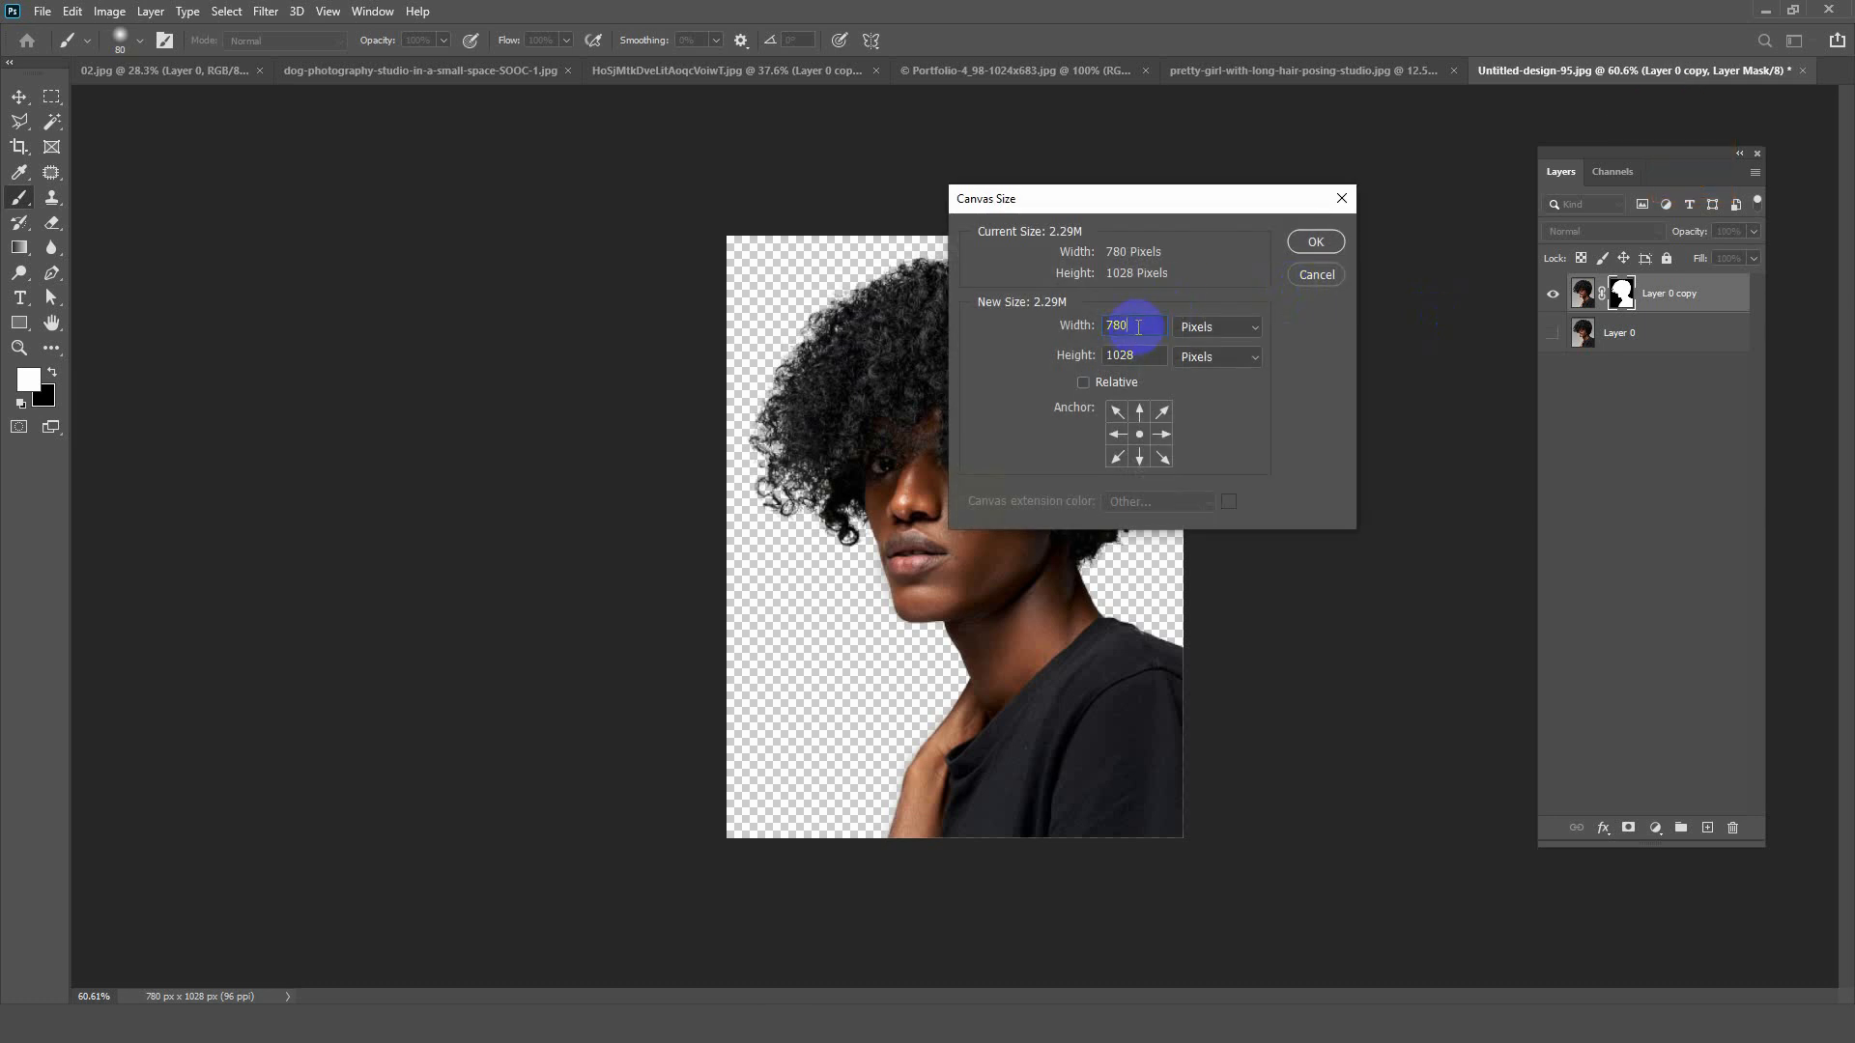
pyautogui.write('*')
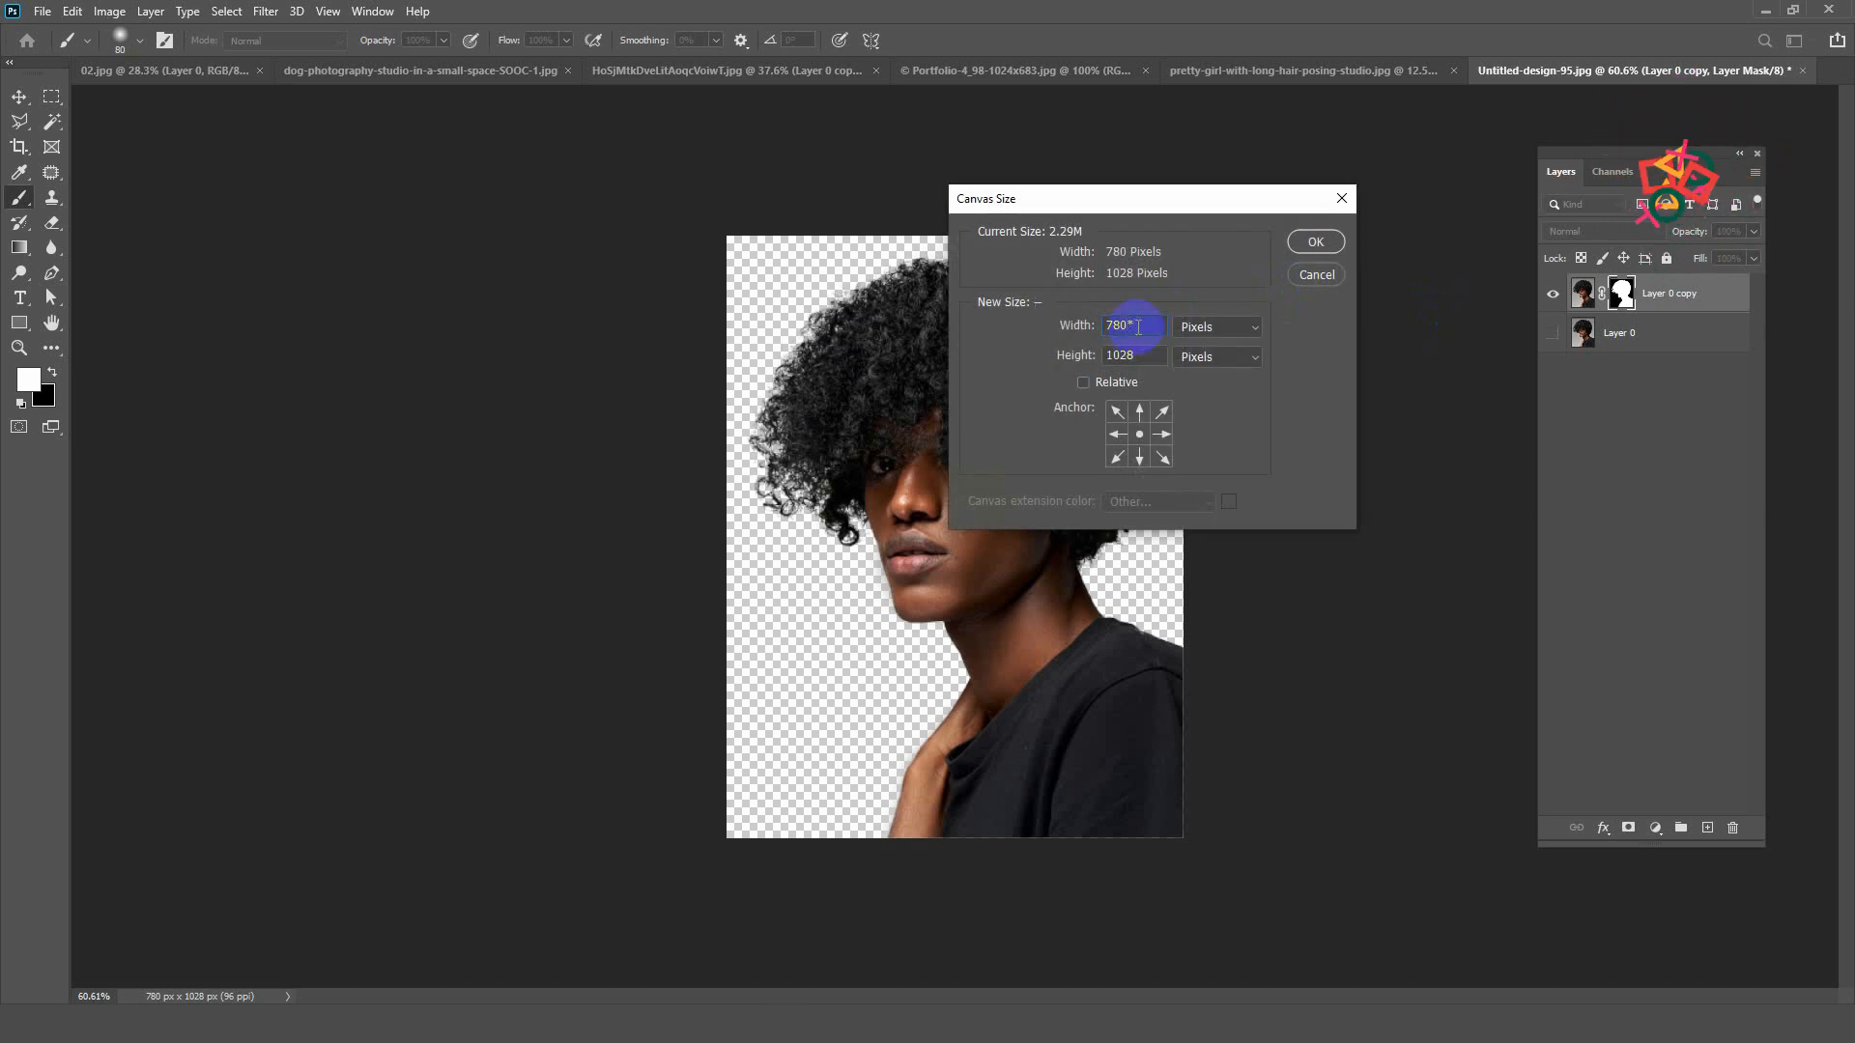
pyautogui.click(1316, 242)
pyautogui.click(19, 96)
pyautogui.moveTo(1000, 589); pyautogui.dragTo(1256, 575)
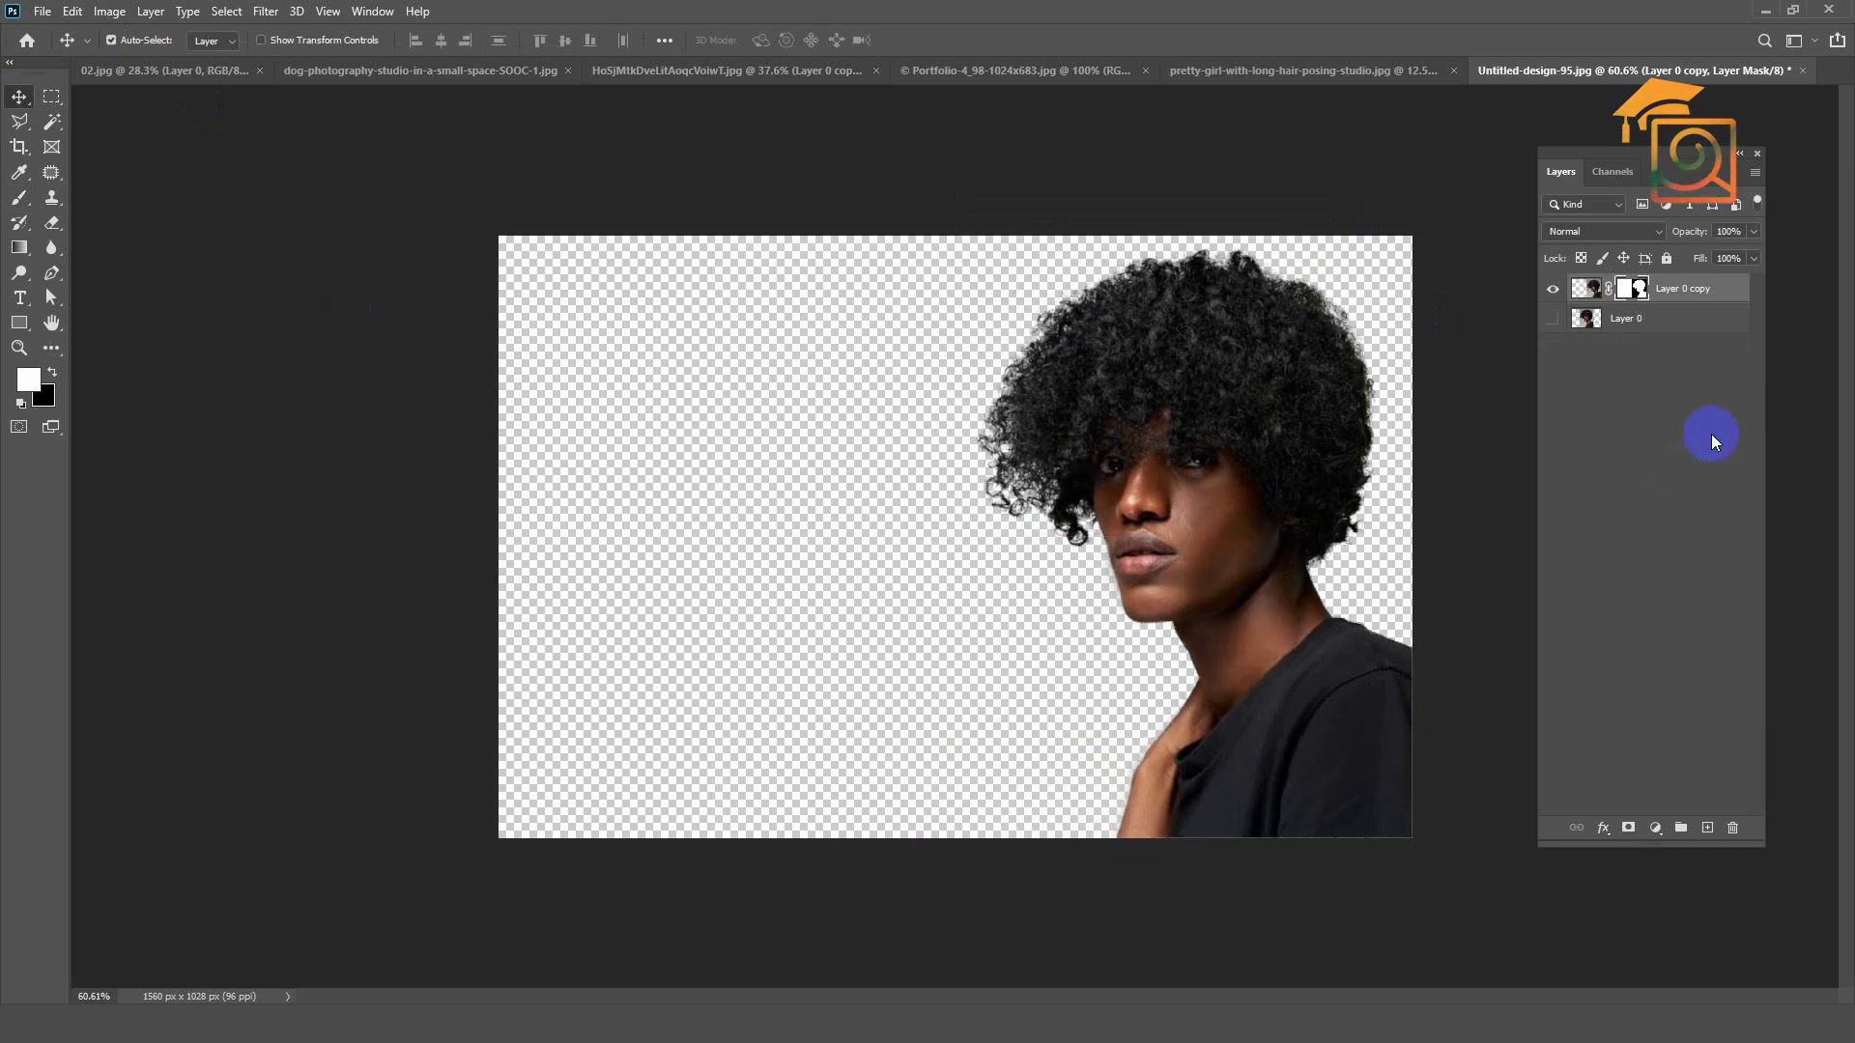
# Step: Show Layer 0 and position the original photo in the left half of the canvas, beside the cutout
pyautogui.click(1552, 318)
pyautogui.moveTo(840, 414); pyautogui.dragTo(542, 415)
pyautogui.moveTo(1062, 430); pyautogui.dragTo(1246, 405)
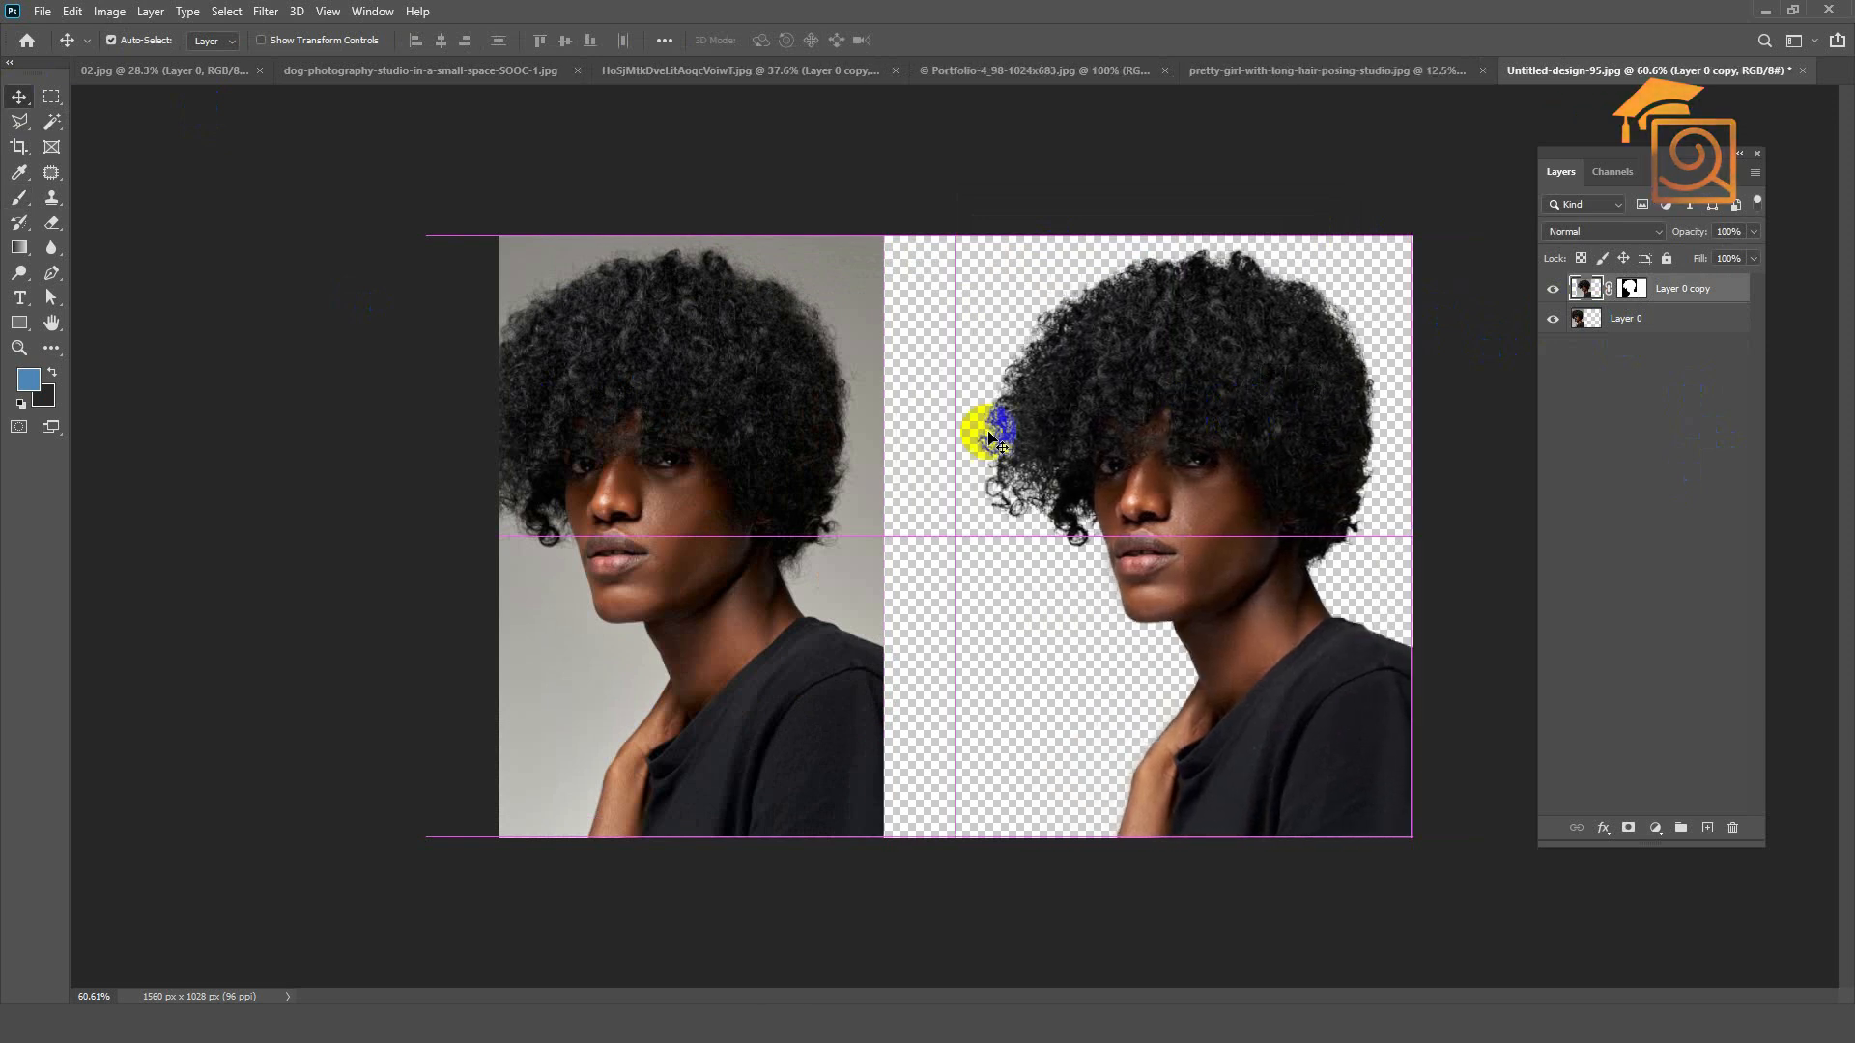
pyautogui.moveTo(839, 449); pyautogui.dragTo(880, 448)
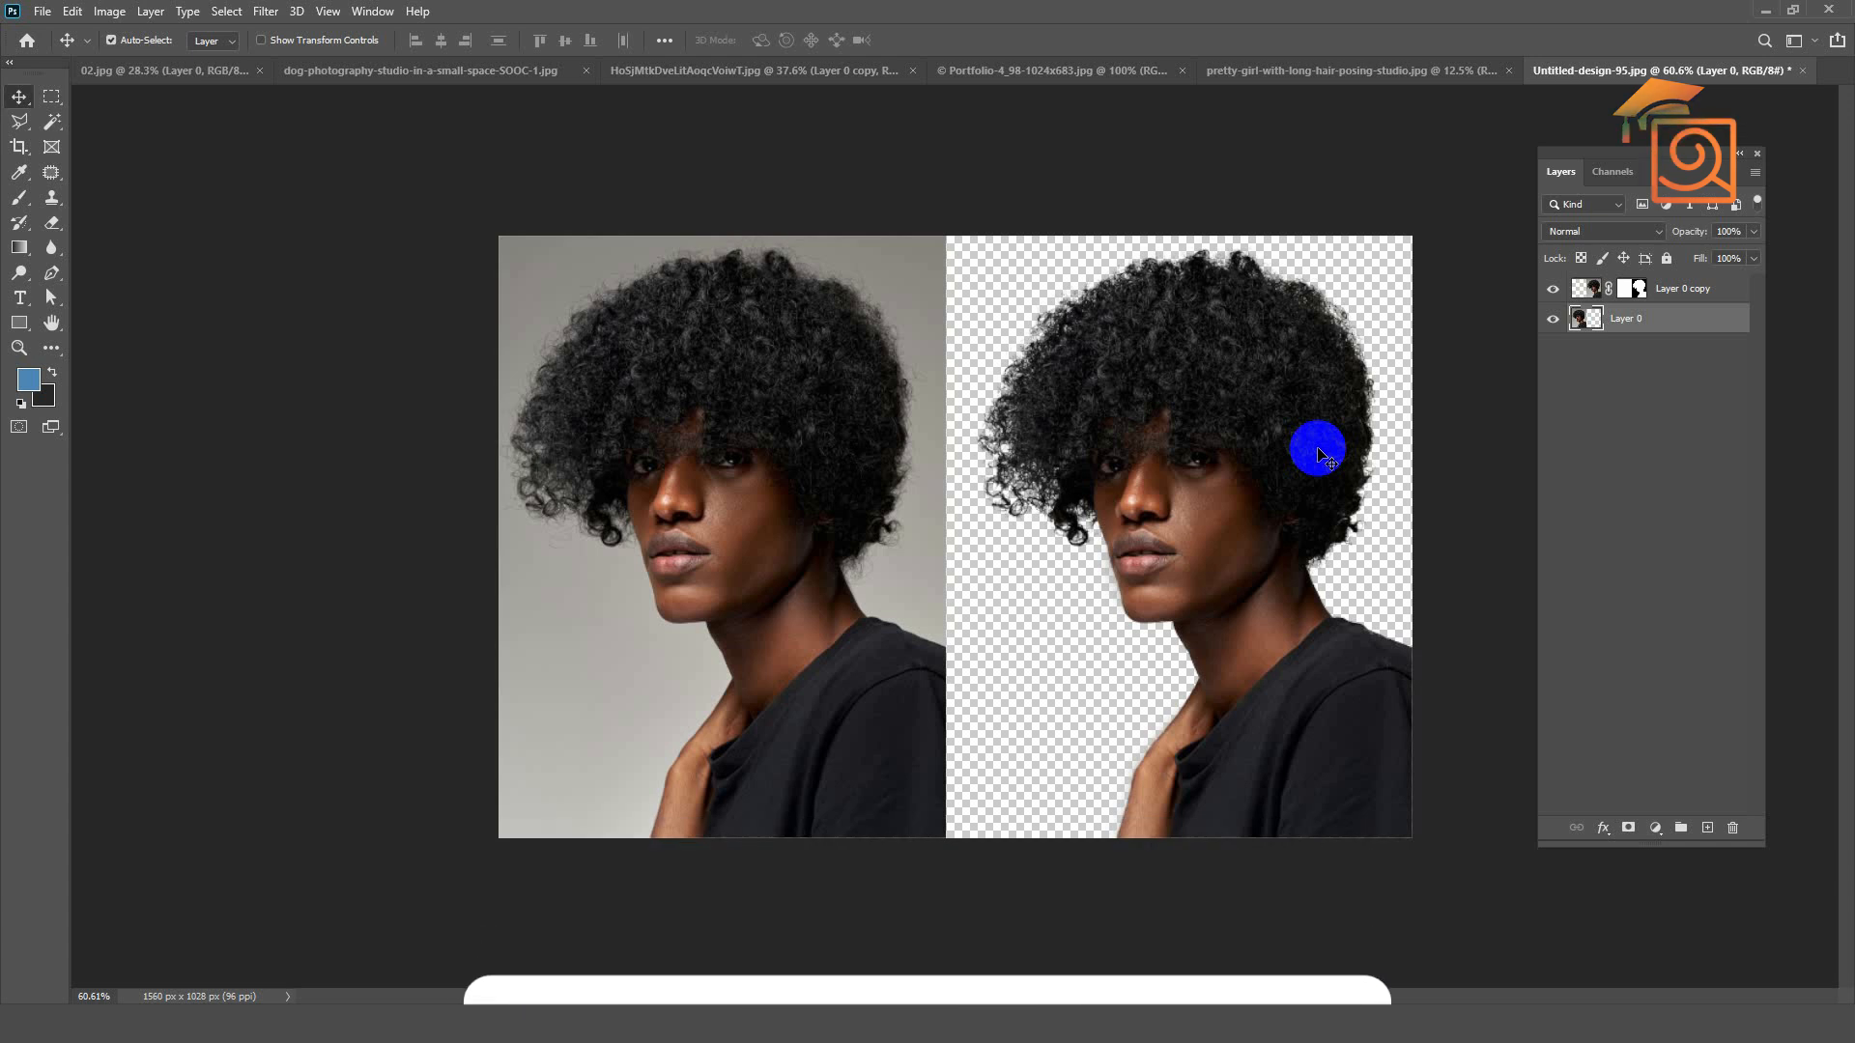
# Step: Review the side-by-side comparisons in 02.jpg, the dog photo and the smiling curly-haired woman's photo, ending at Untitled-design-95.jpg
pyautogui.click(177, 69)
pyautogui.scroll(3, 1279, 610)
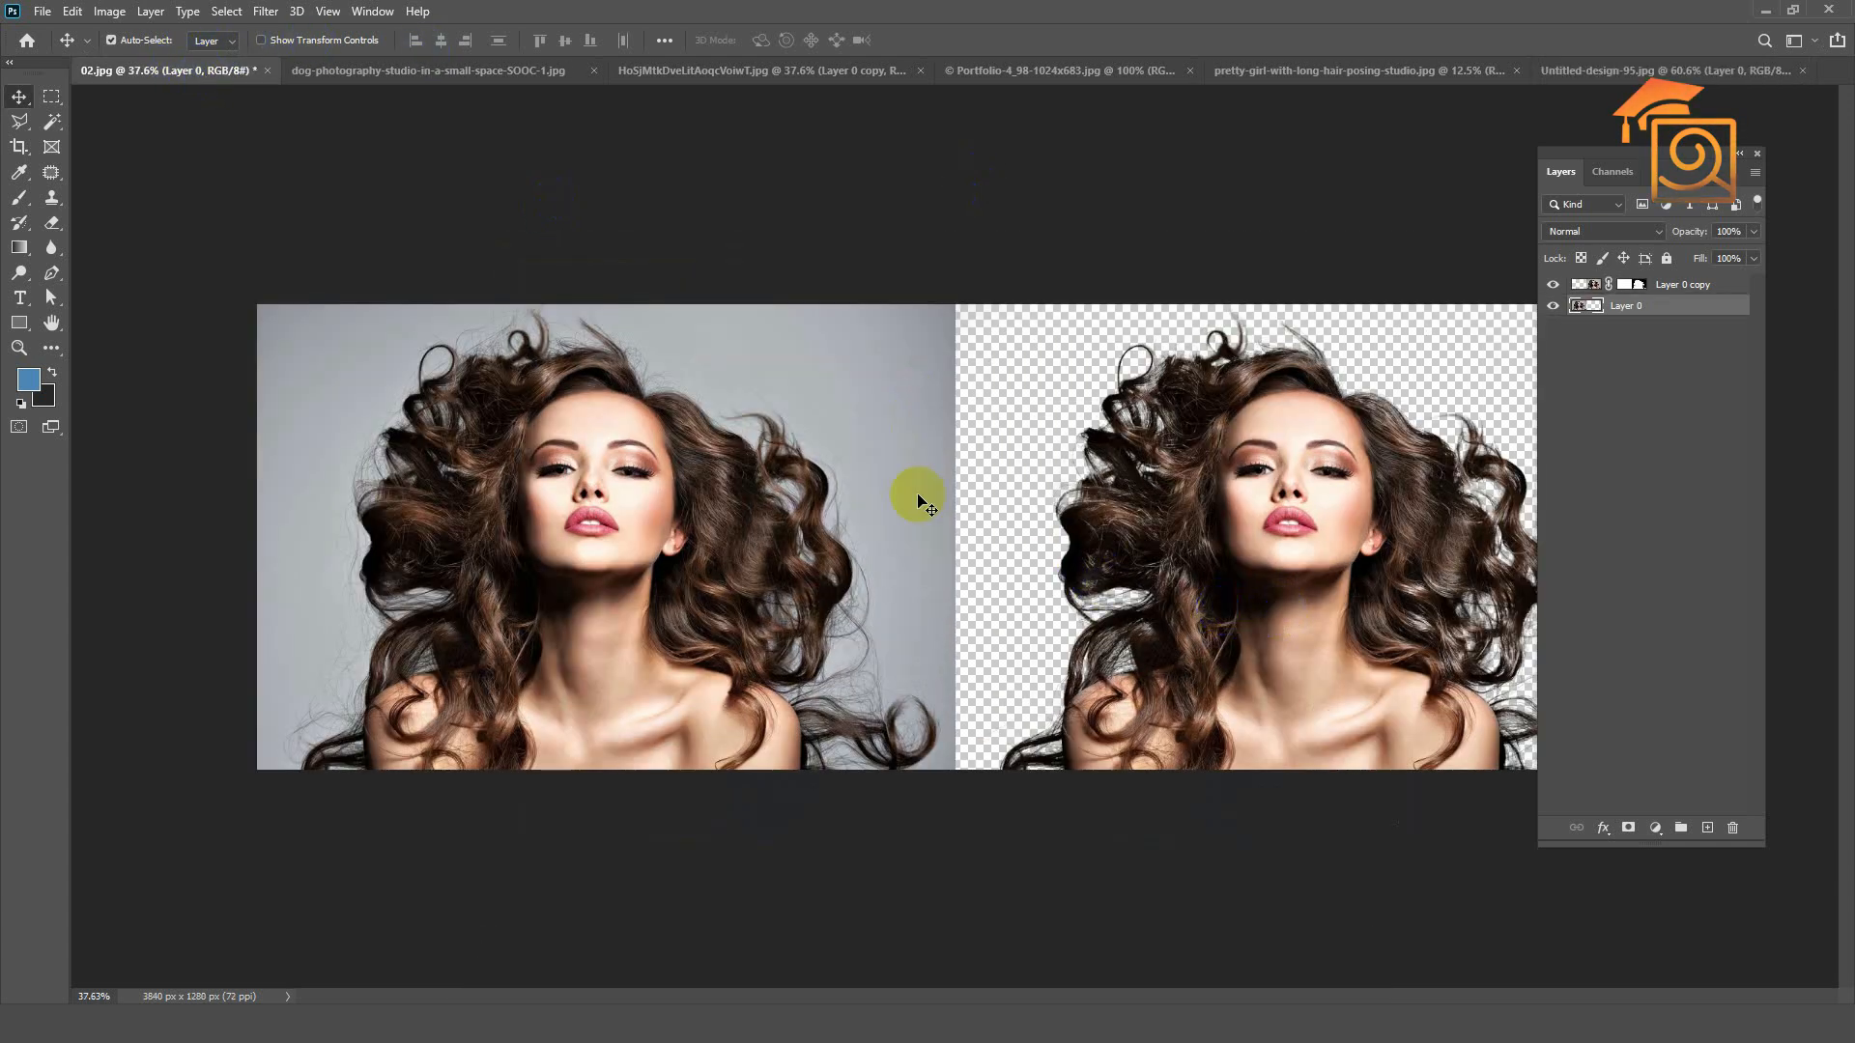
pyautogui.click(484, 71)
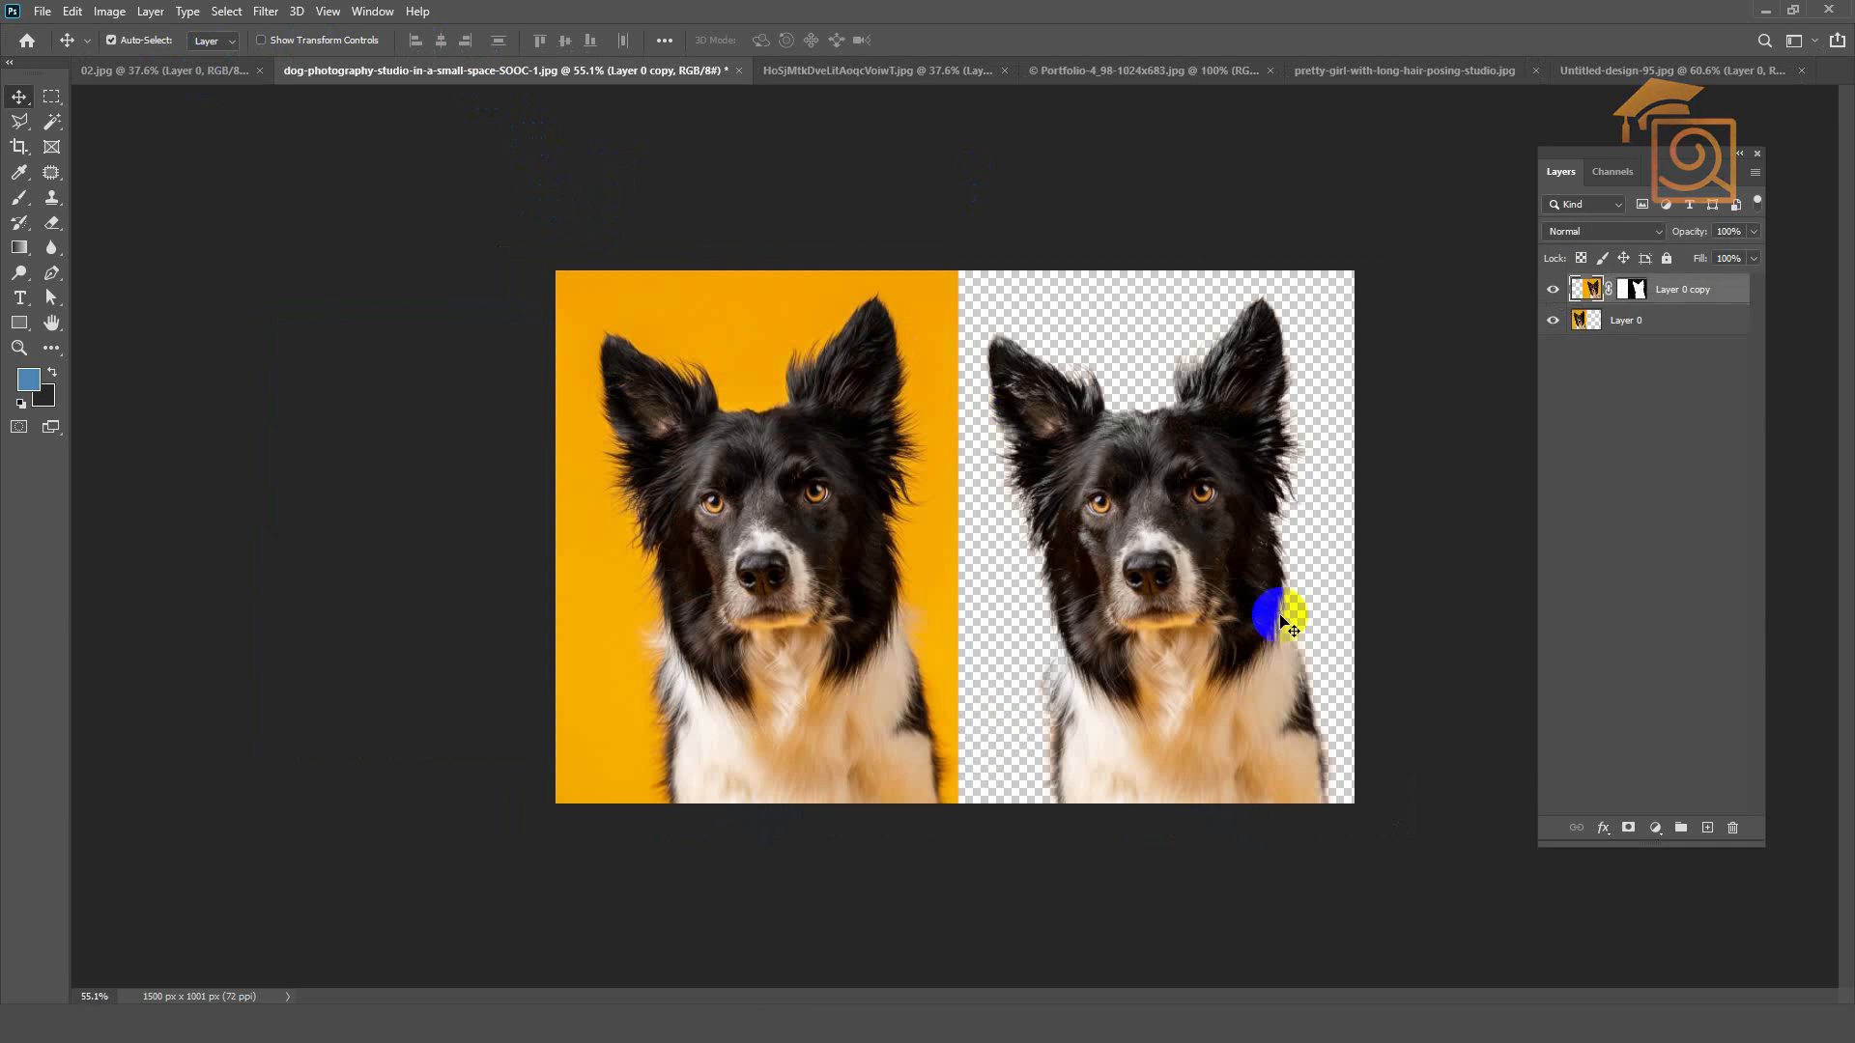
pyautogui.click(842, 76)
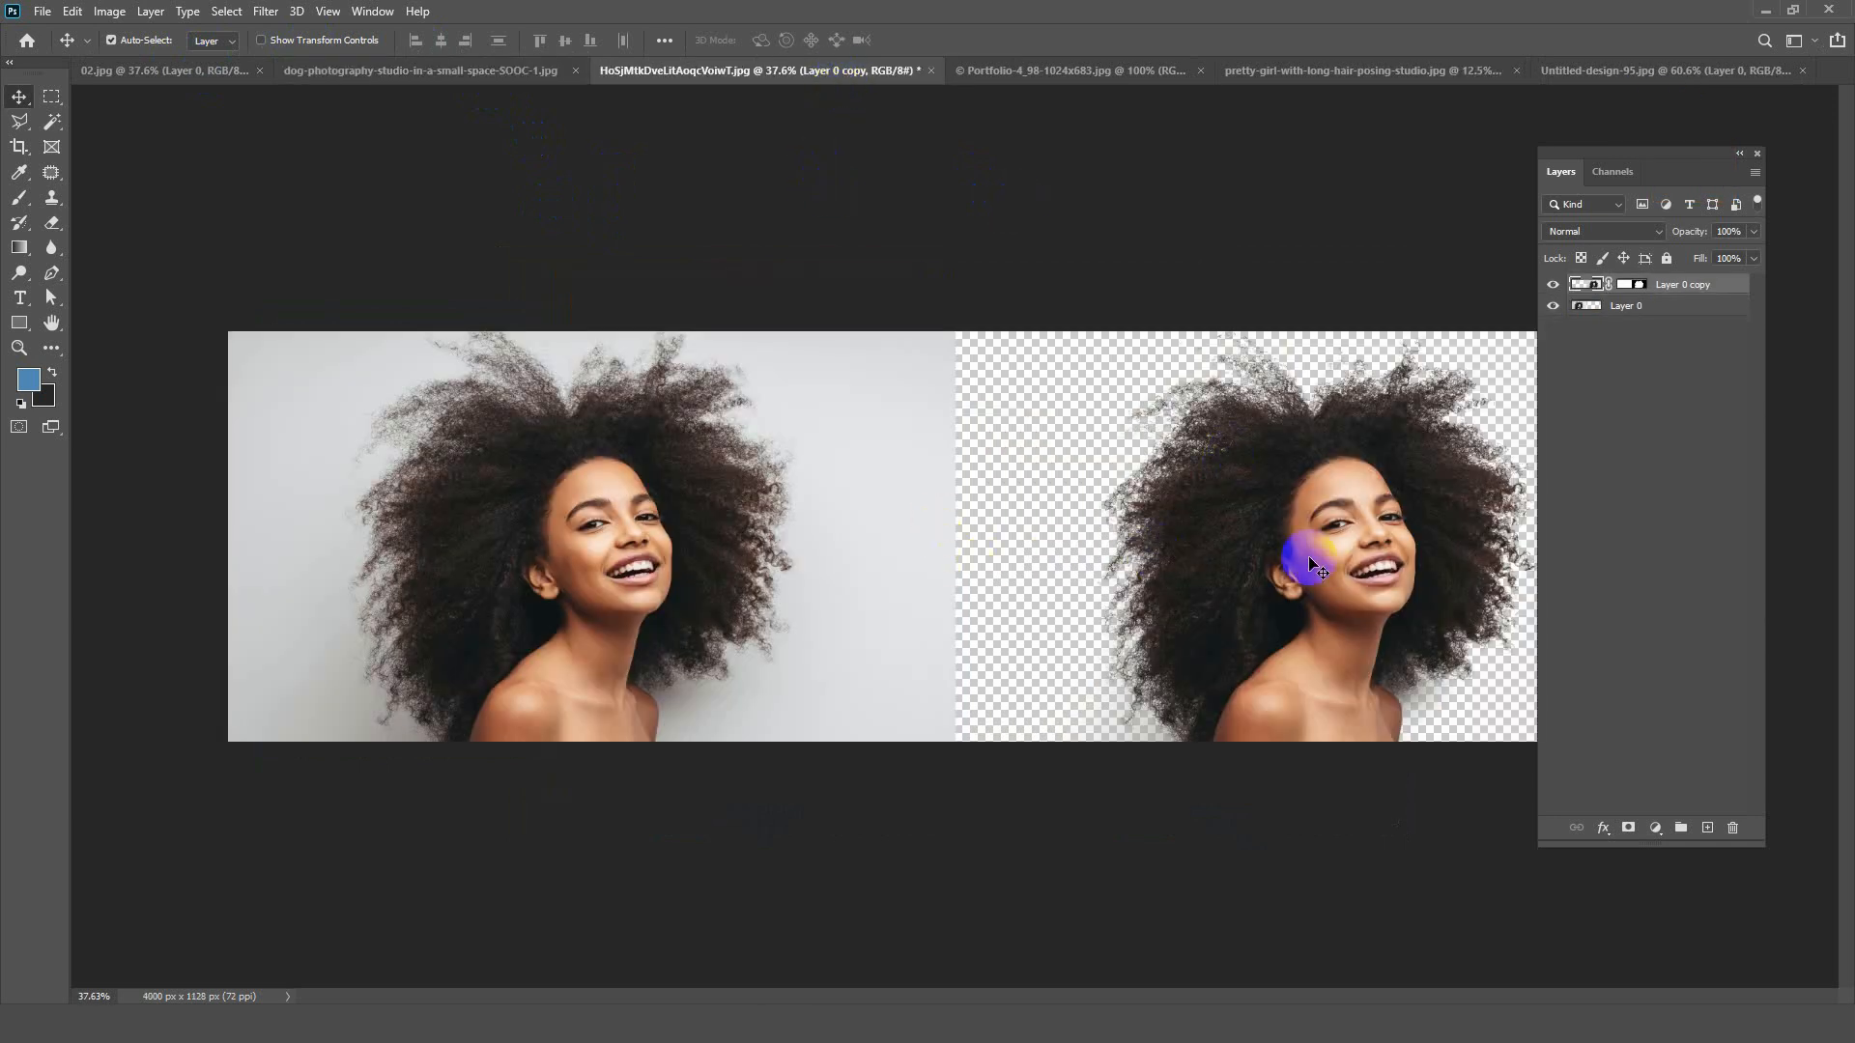
pyautogui.click(1654, 72)
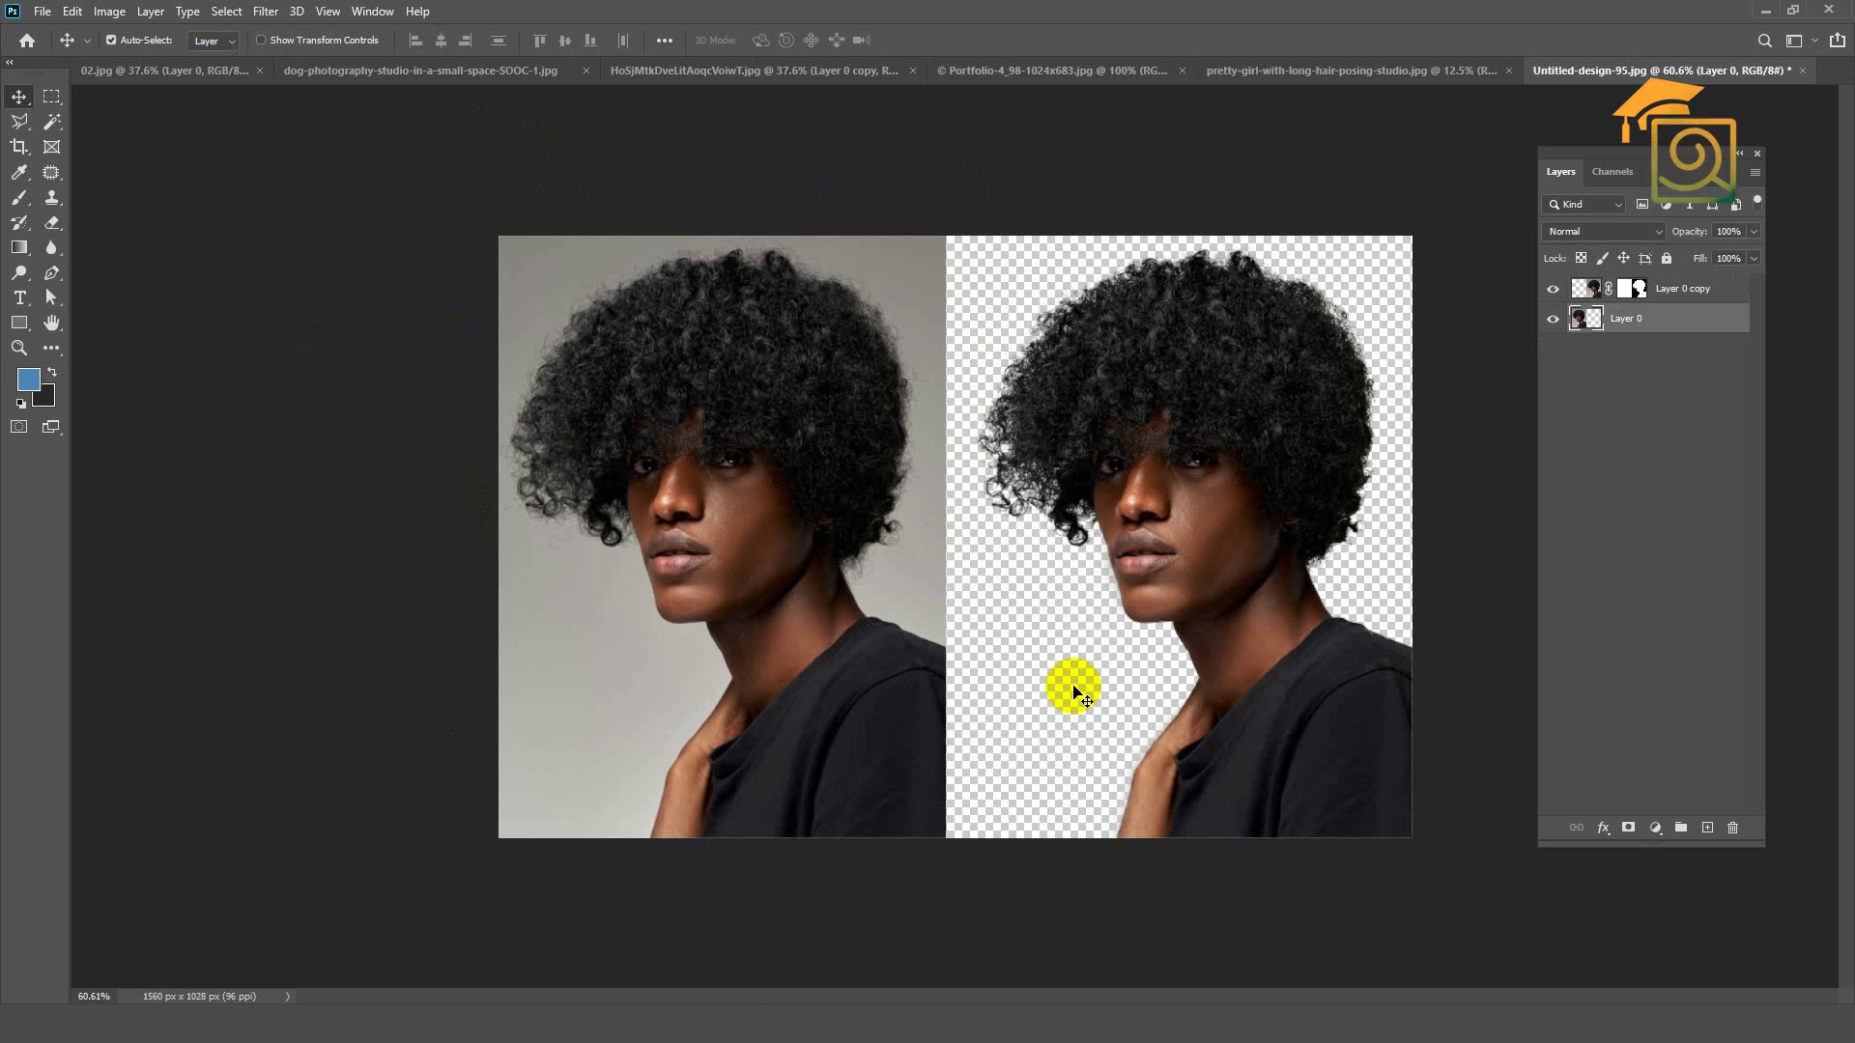
pyautogui.scroll(1, 1150, 683)
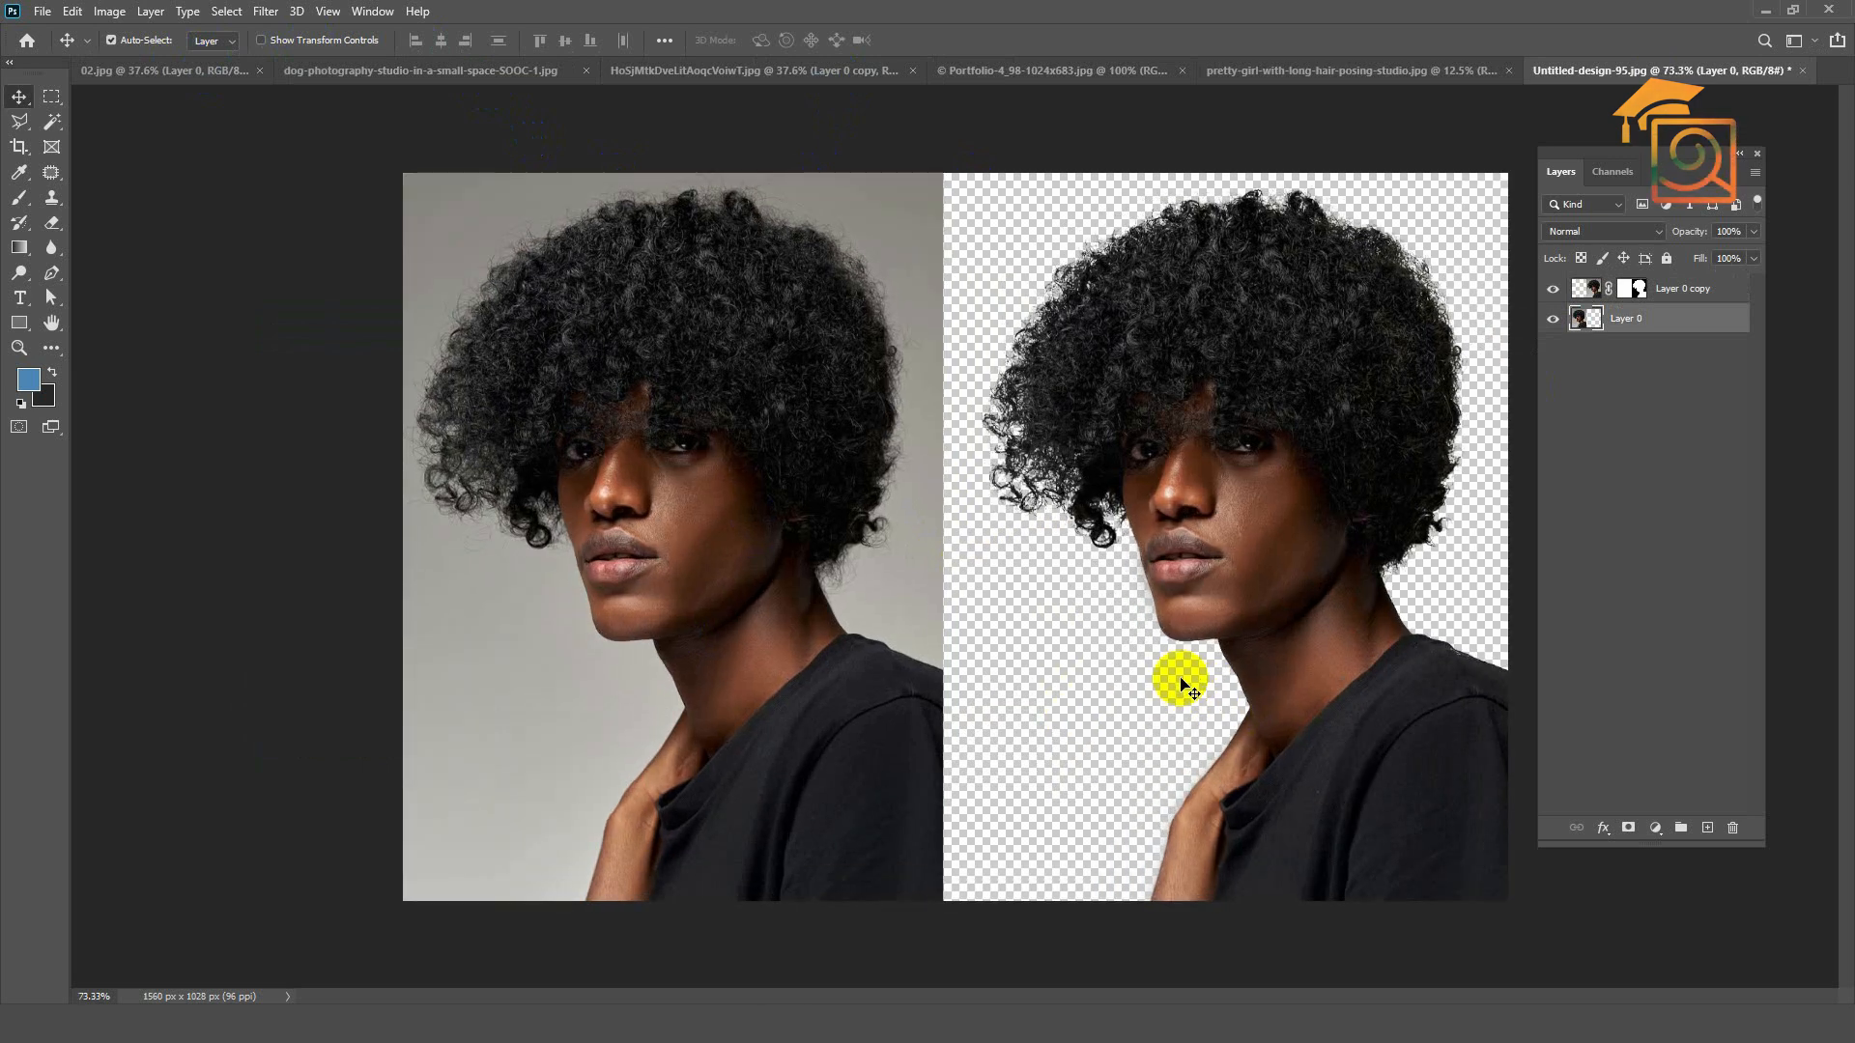